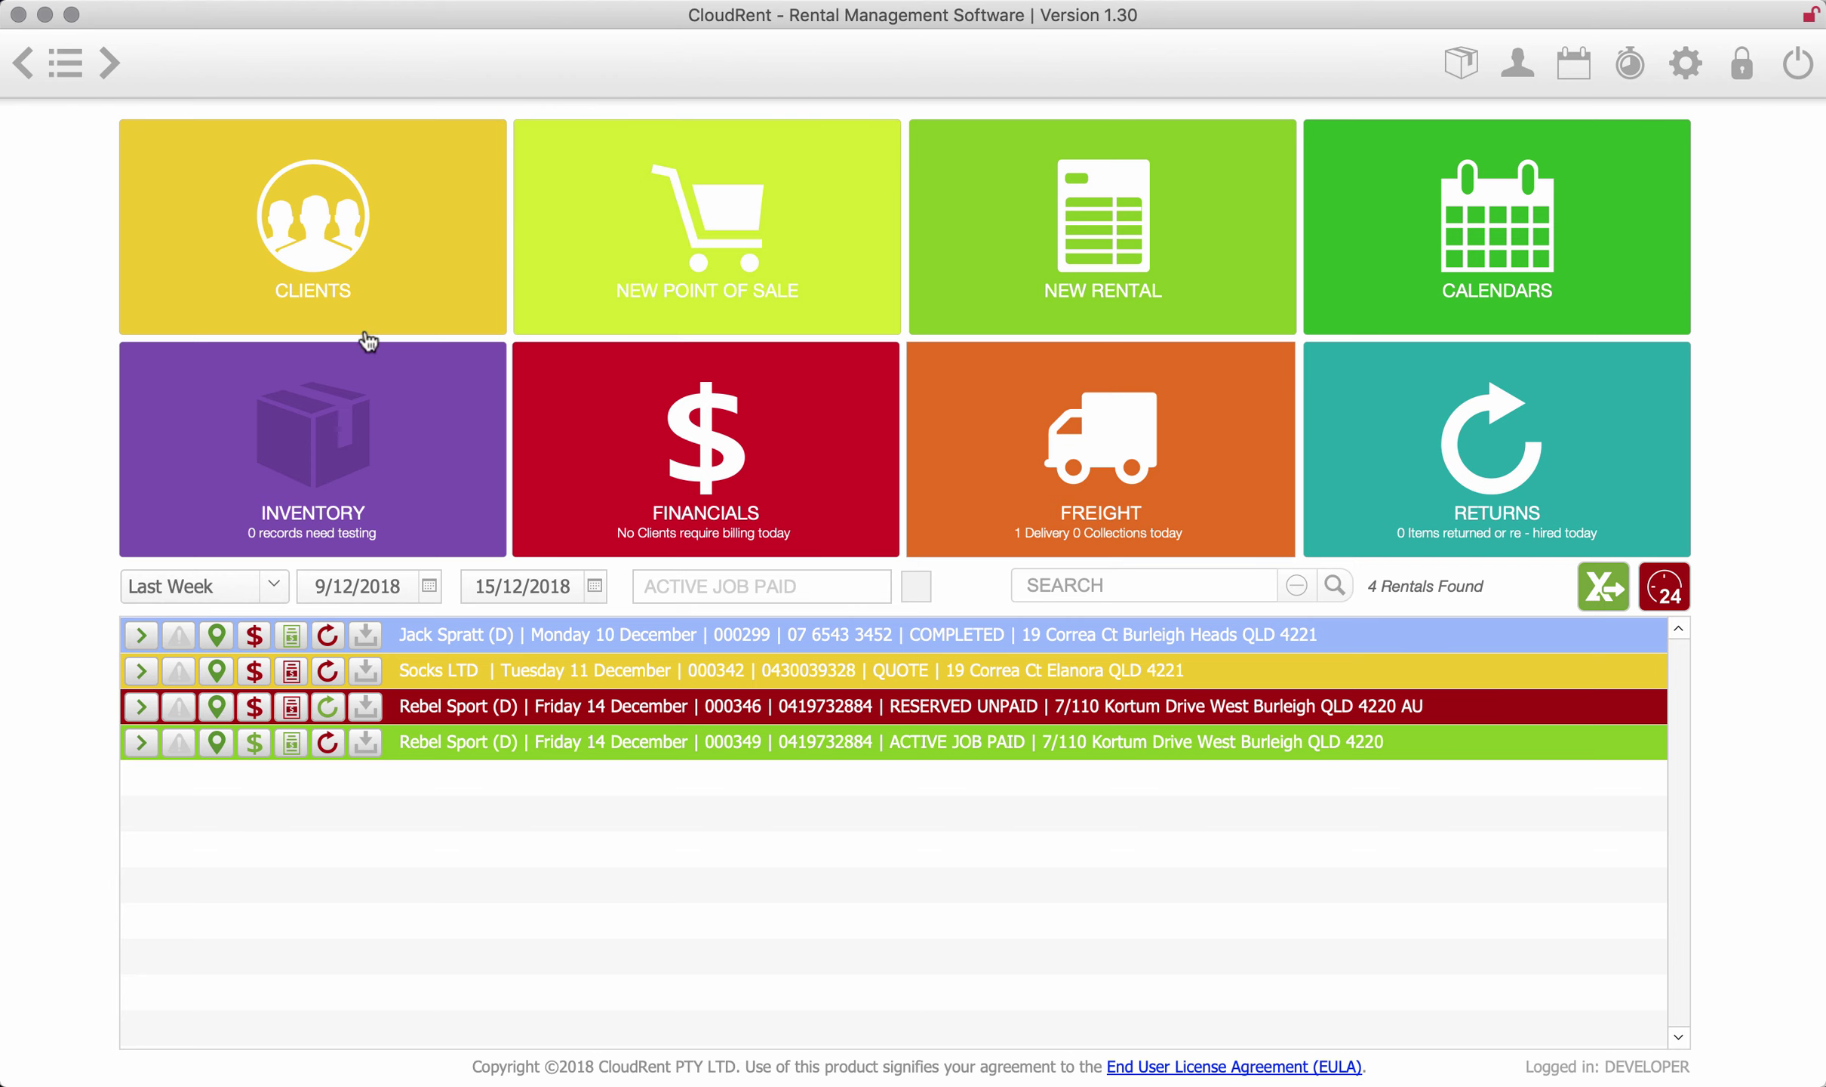
- Take a quick look at the Client List, then return to the dashboard
{"action": "left_click", "coordinate": [363, 295]}
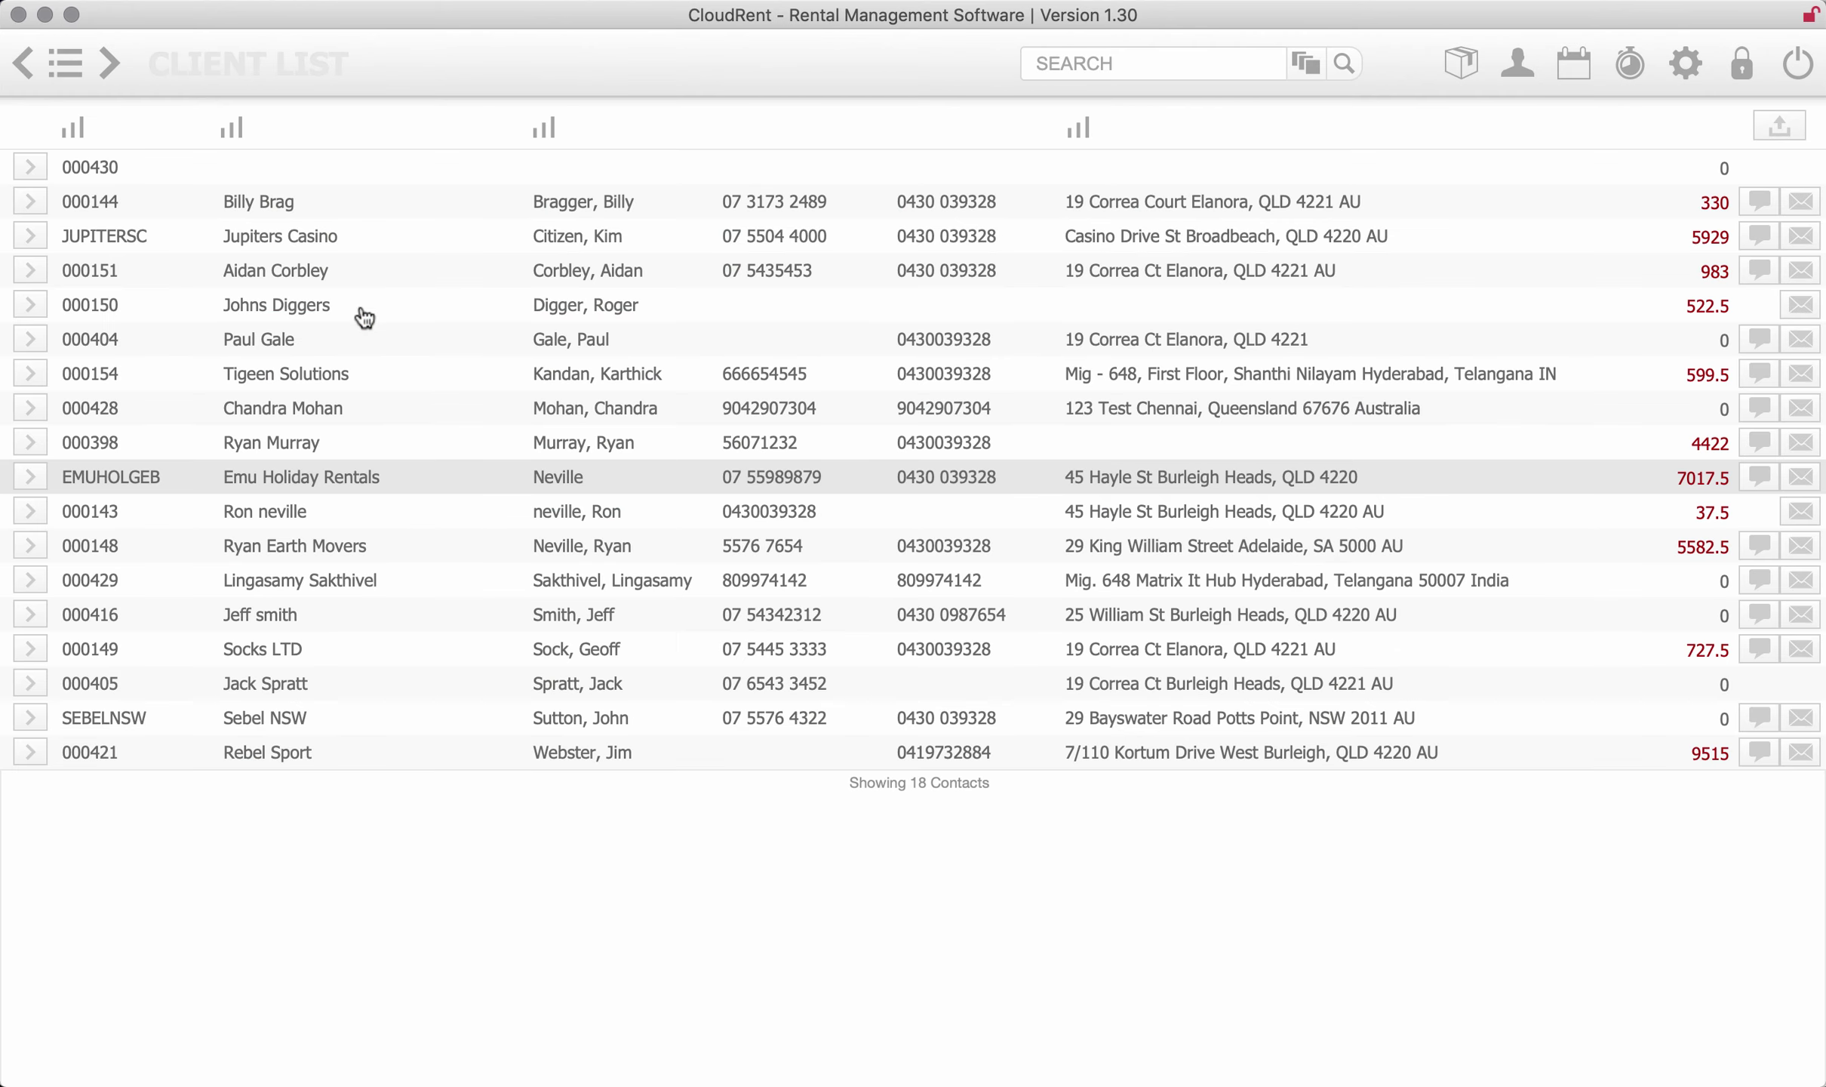
{"action": "left_click", "coordinate": [23, 75]}
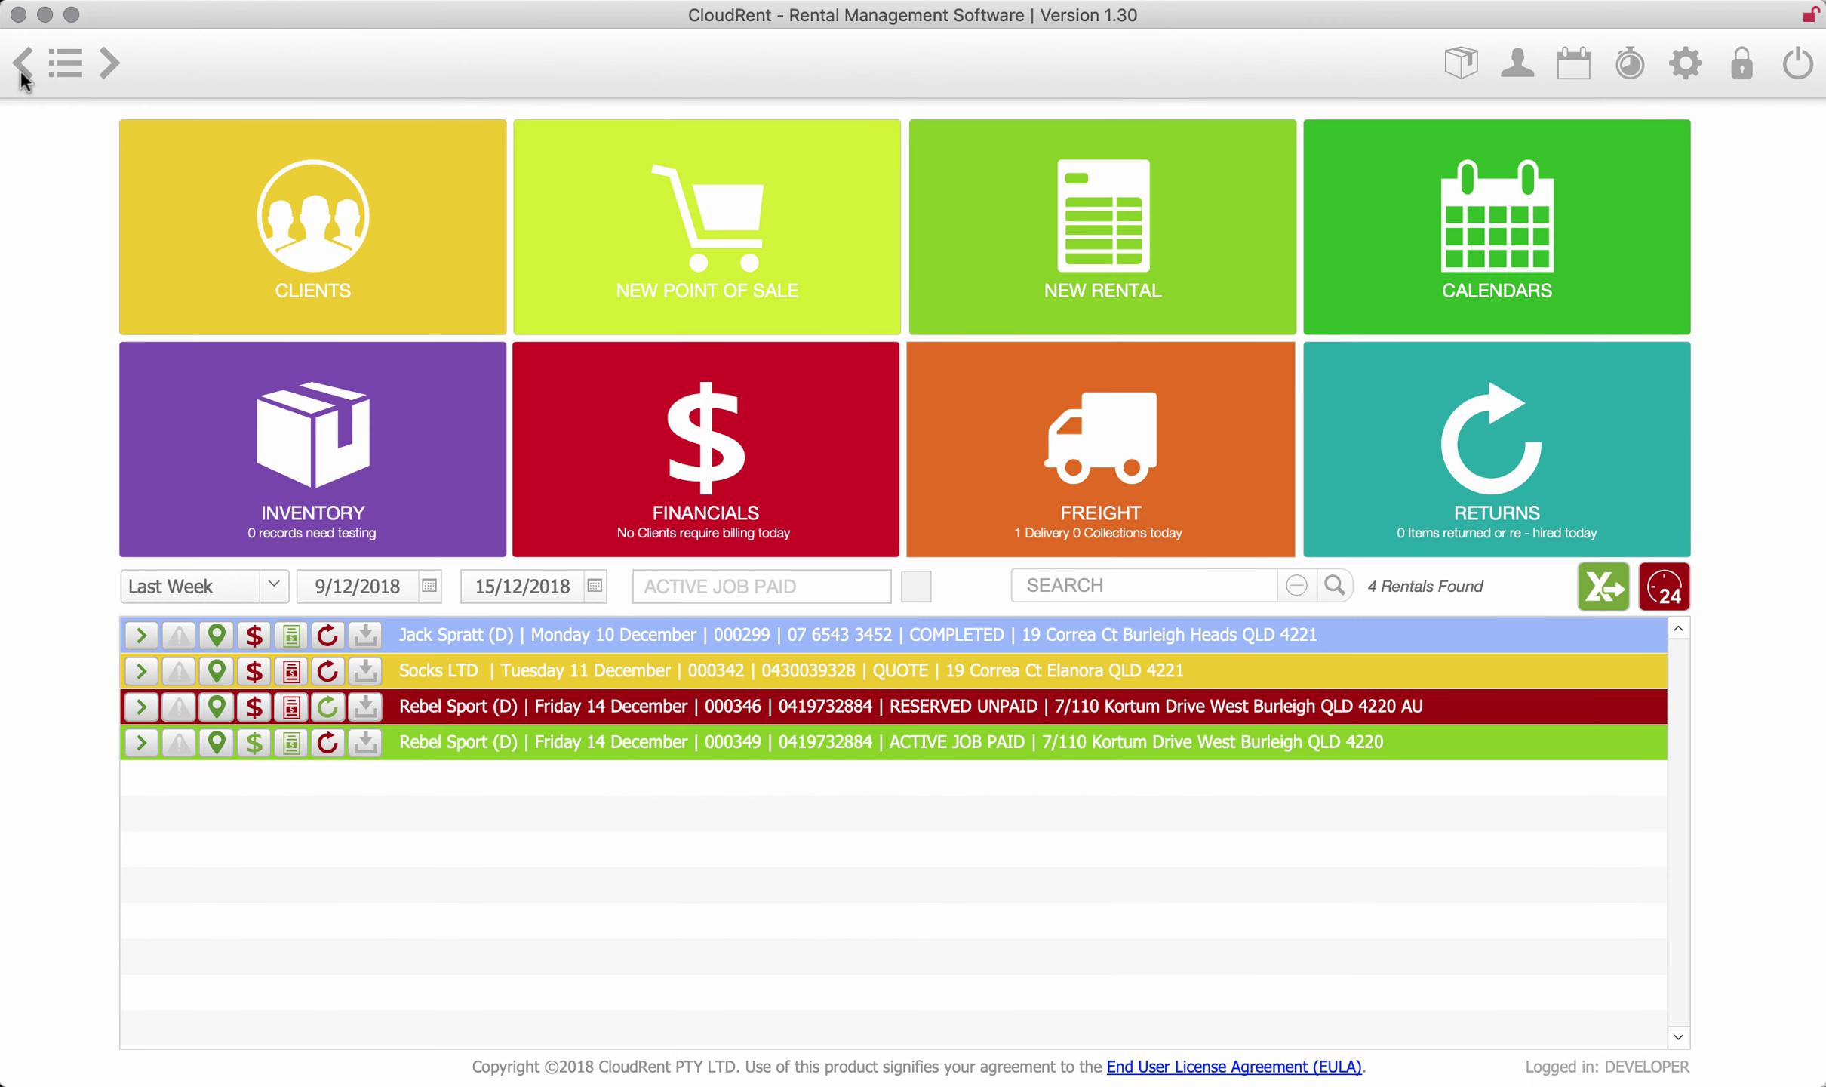
{"action": "left_click", "coordinate": [266, 489]}
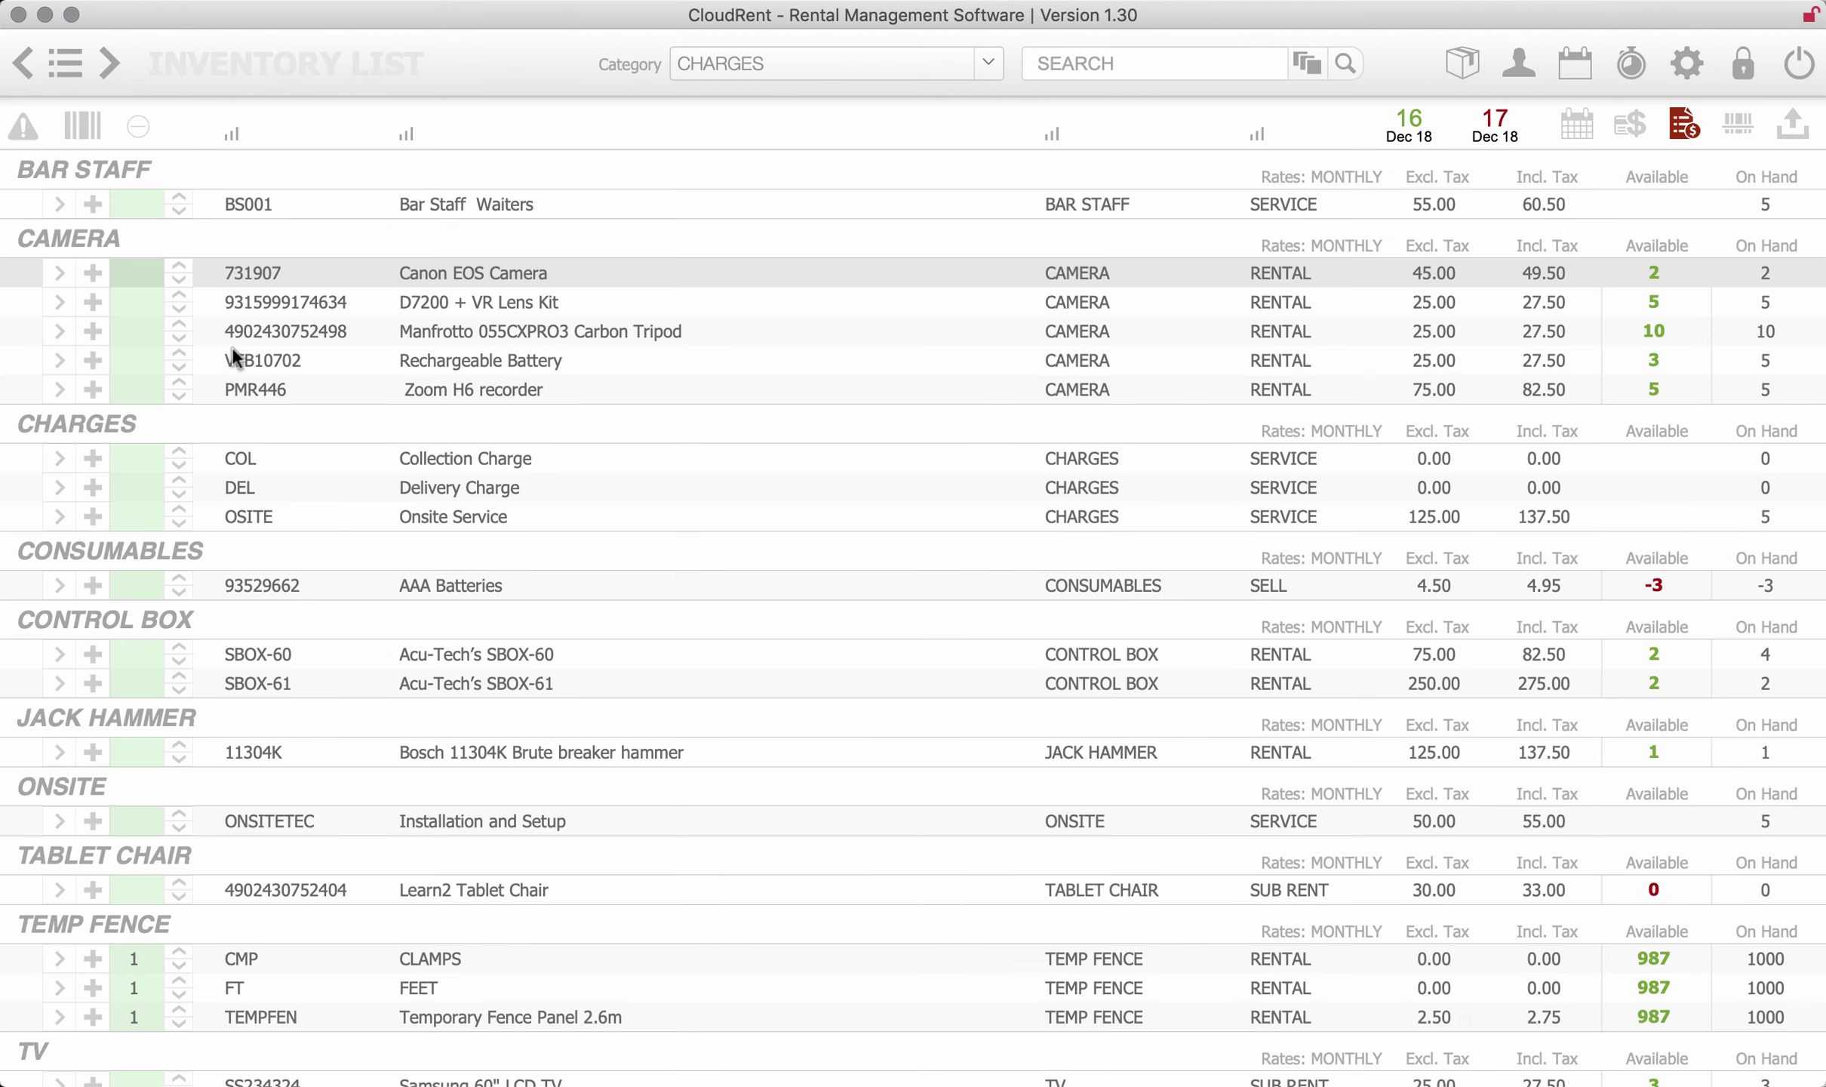
{"action": "left_click", "coordinate": [59, 273]}
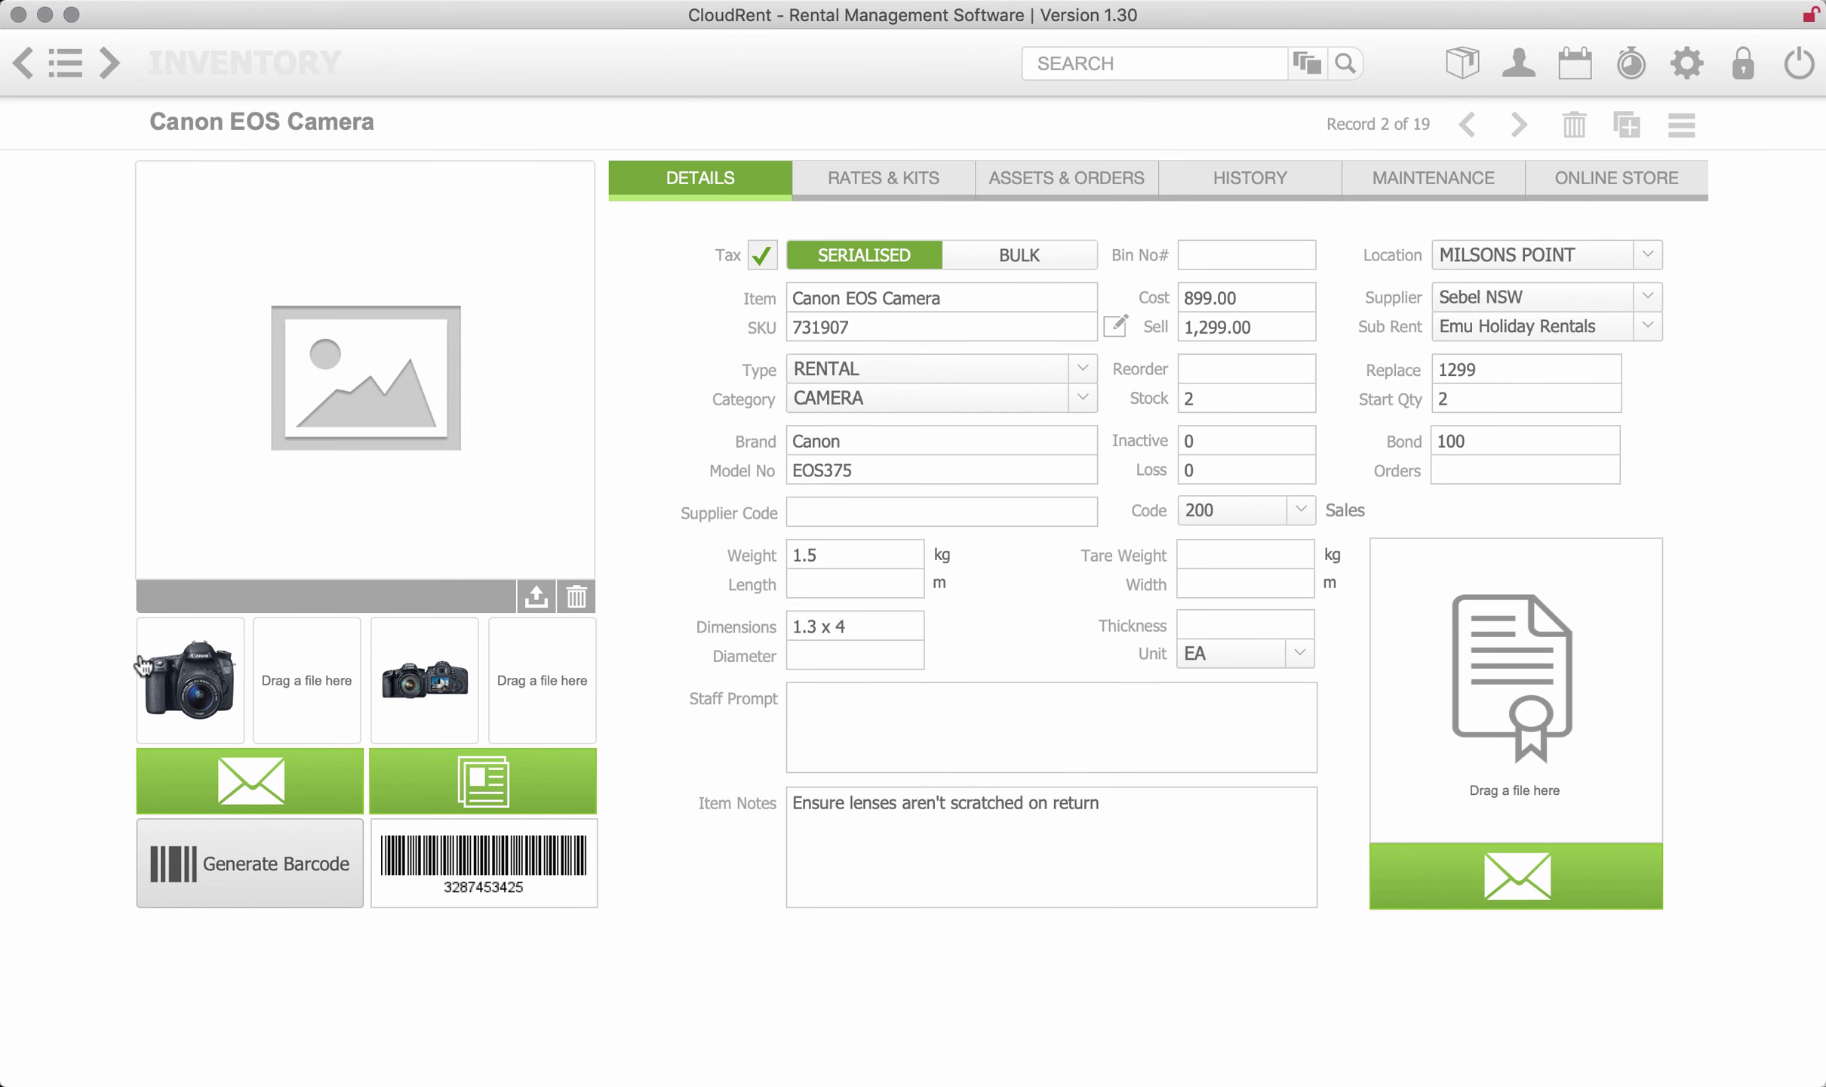
{"action": "left_click", "coordinate": [166, 663]}
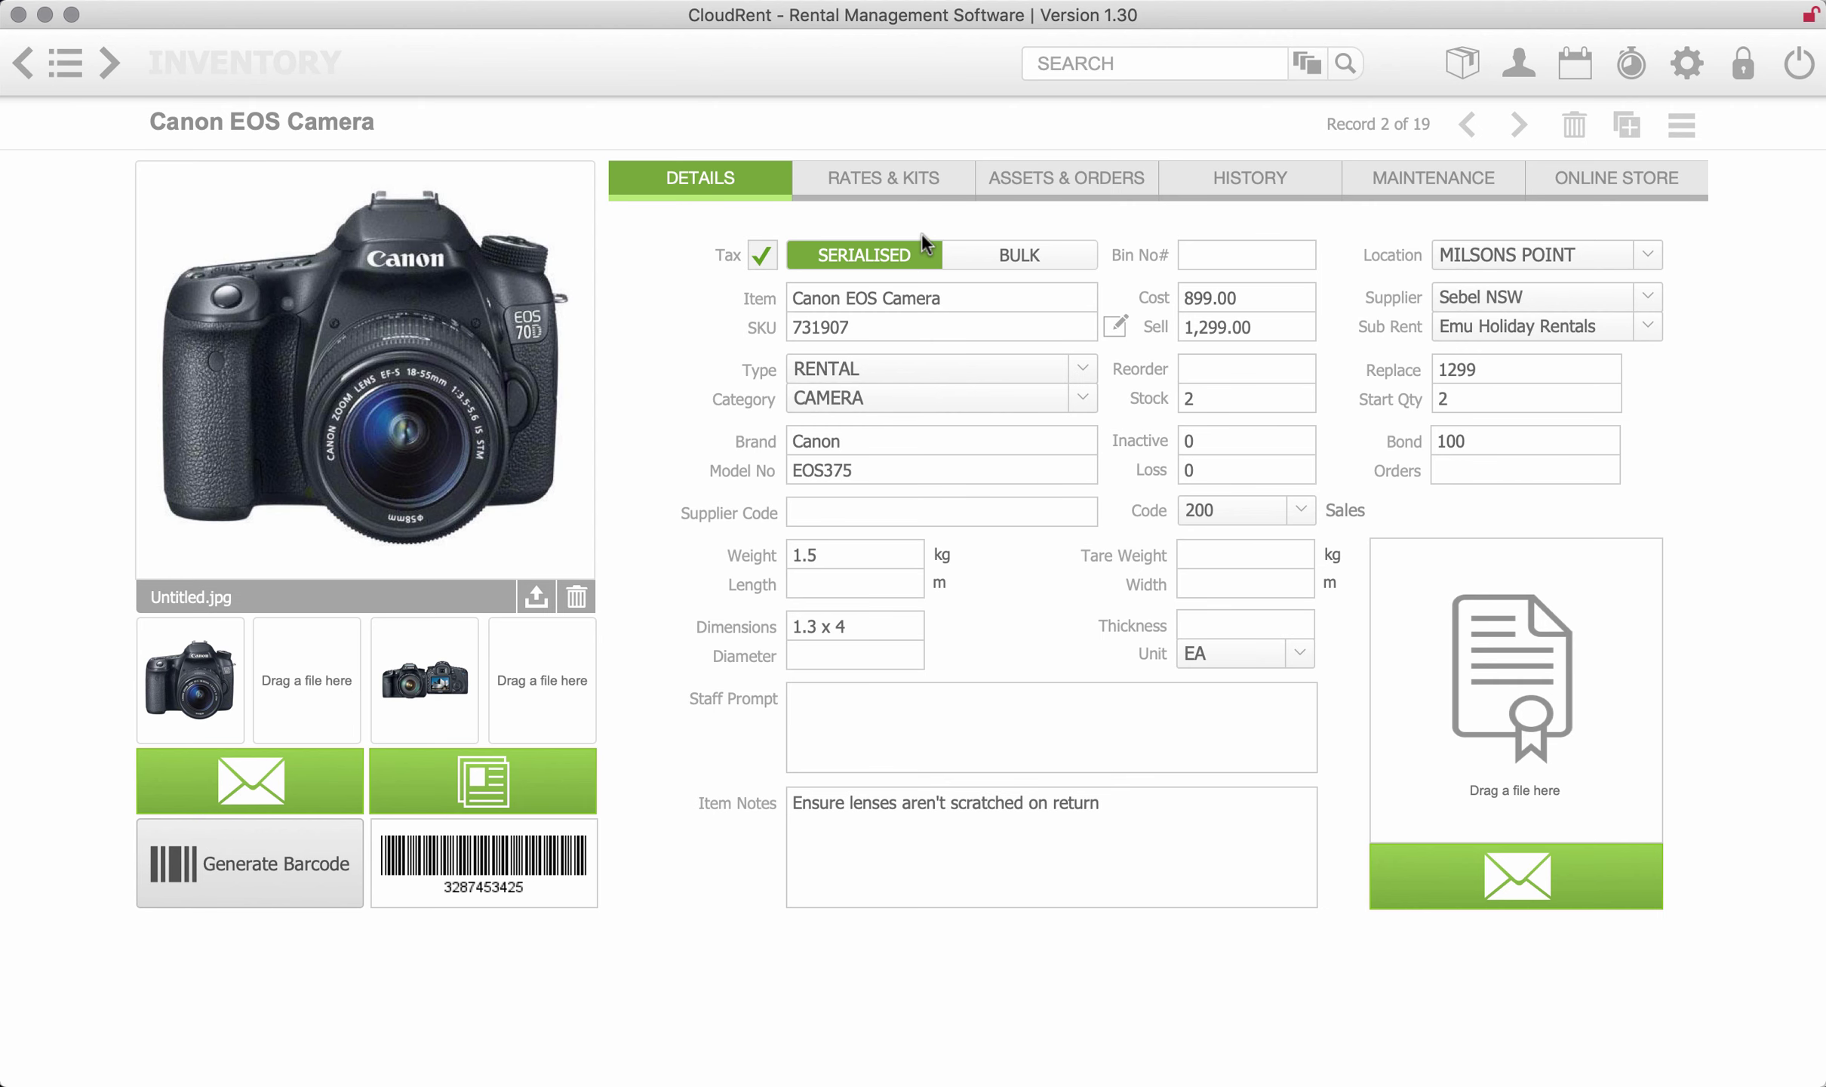
{"action": "left_click", "coordinate": [896, 195]}
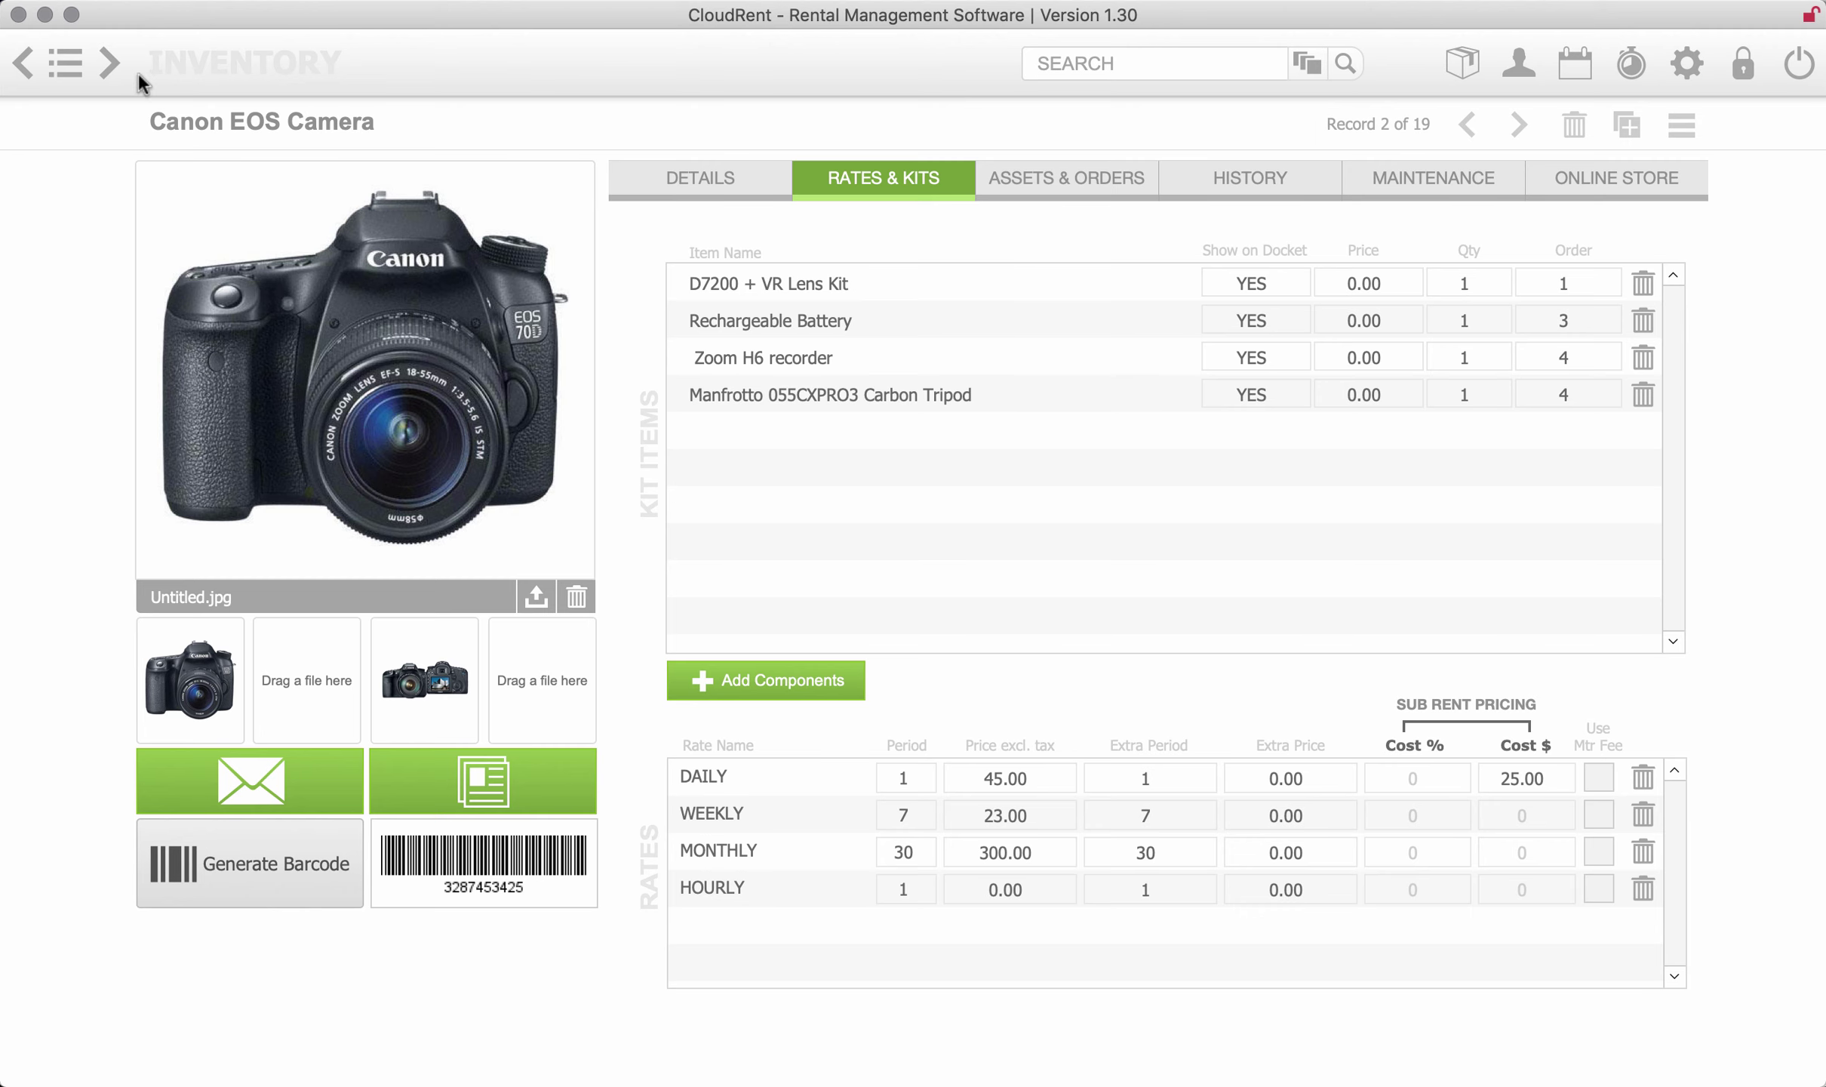
{"action": "left_click", "coordinate": [23, 64]}
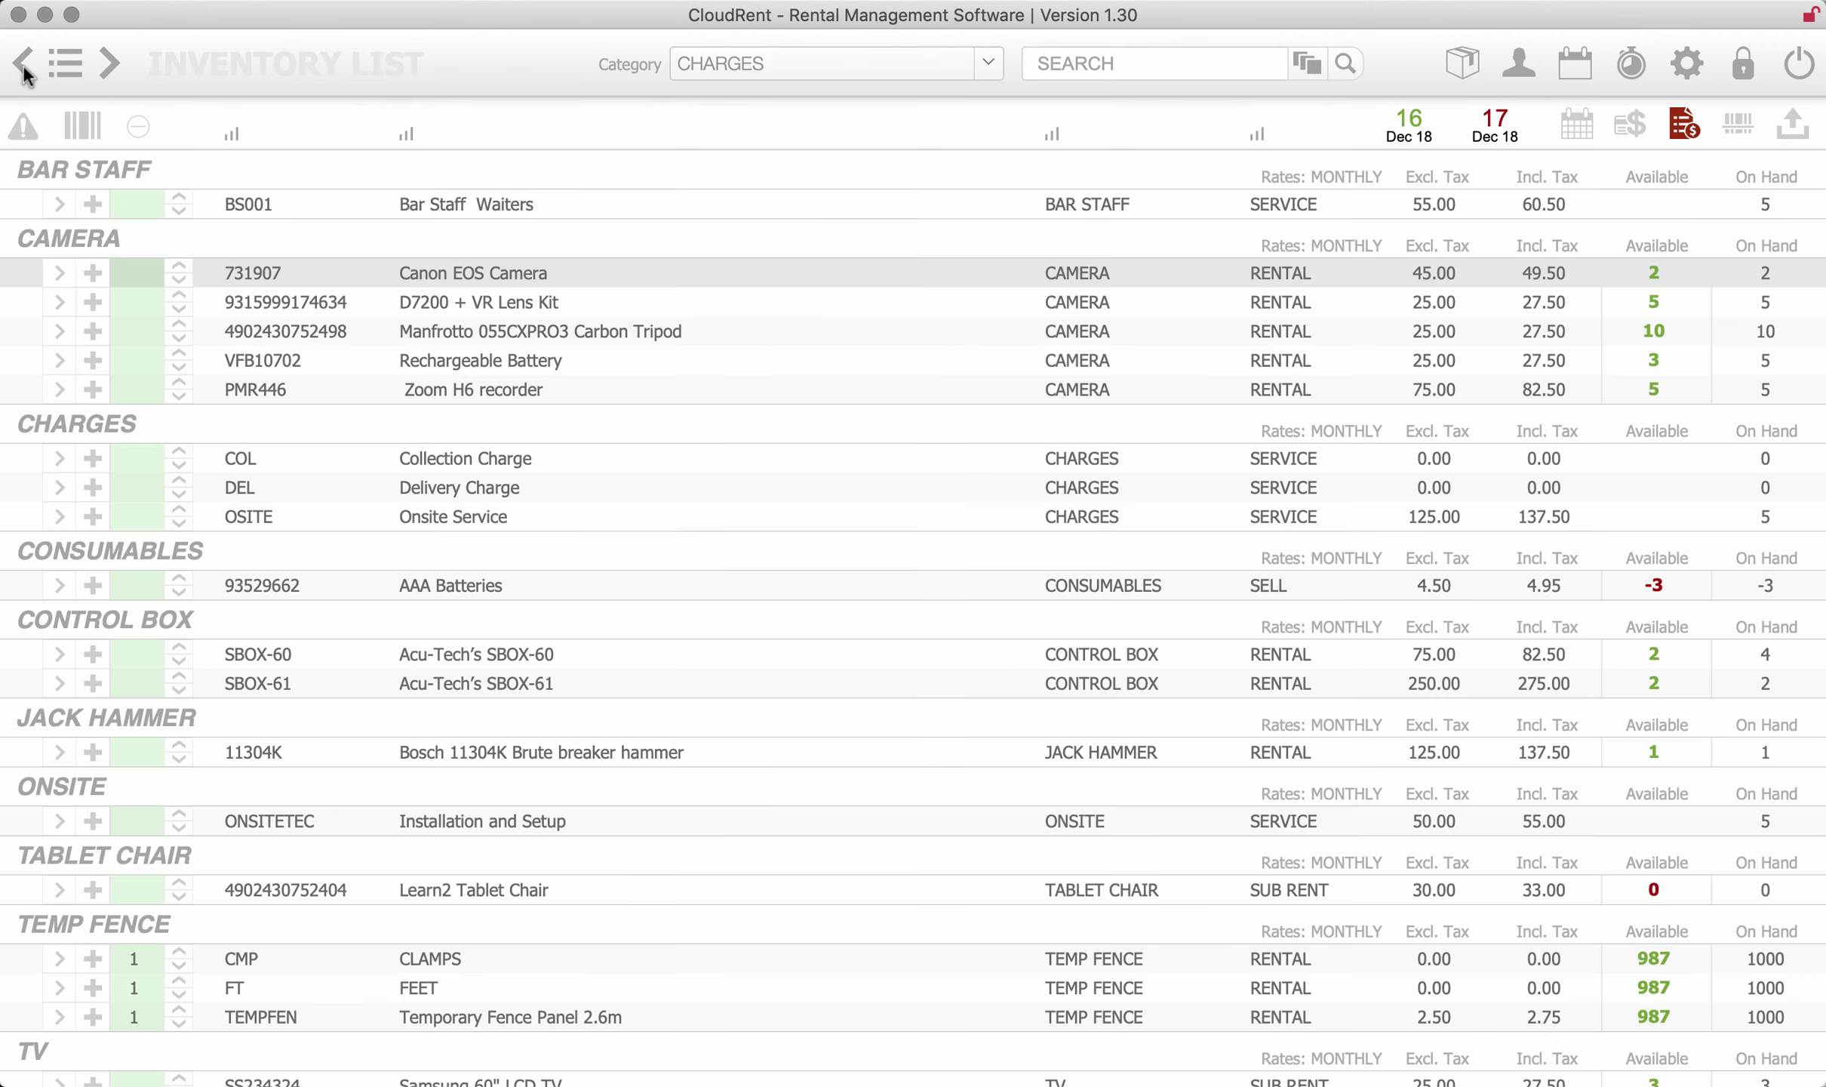
- Filter inventory to TEMP FENCE and view Temporary Fence Panel 2.6m's kit items and rates
{"action": "left_click", "coordinate": [981, 63]}
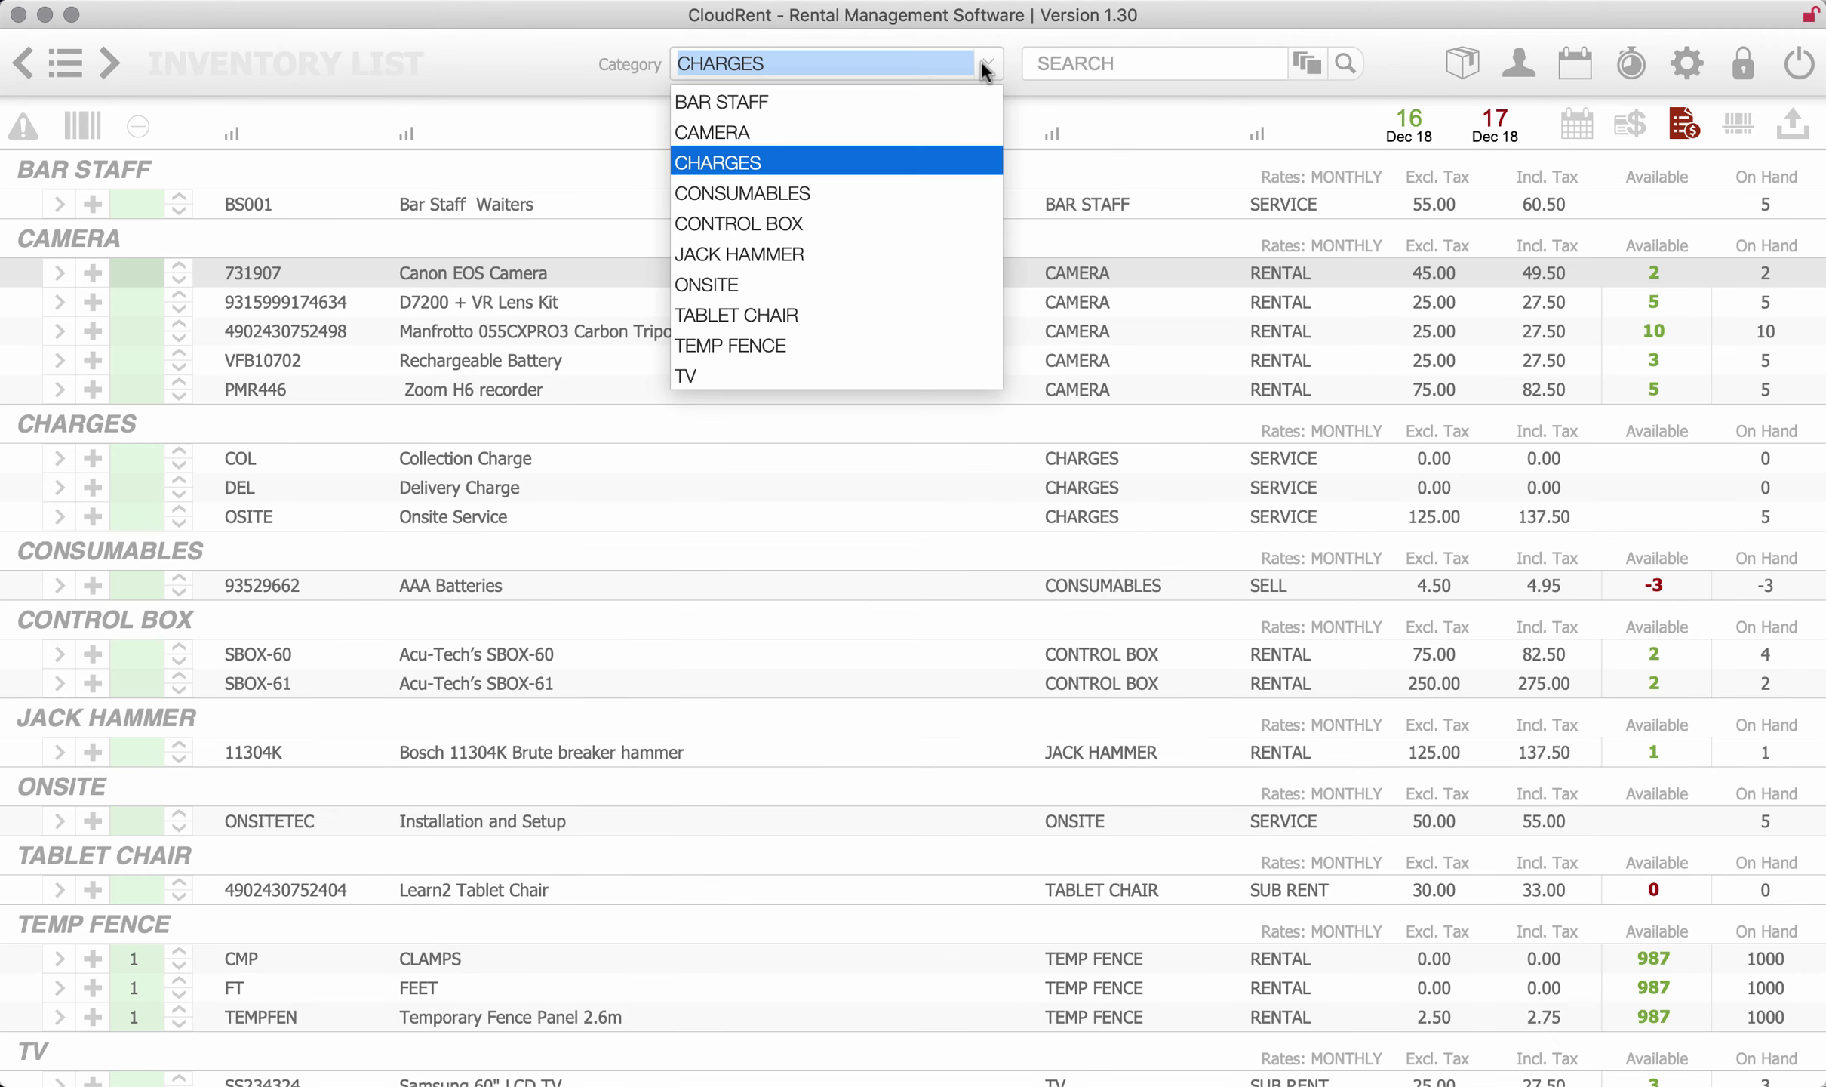
{"action": "left_click", "coordinate": [753, 344]}
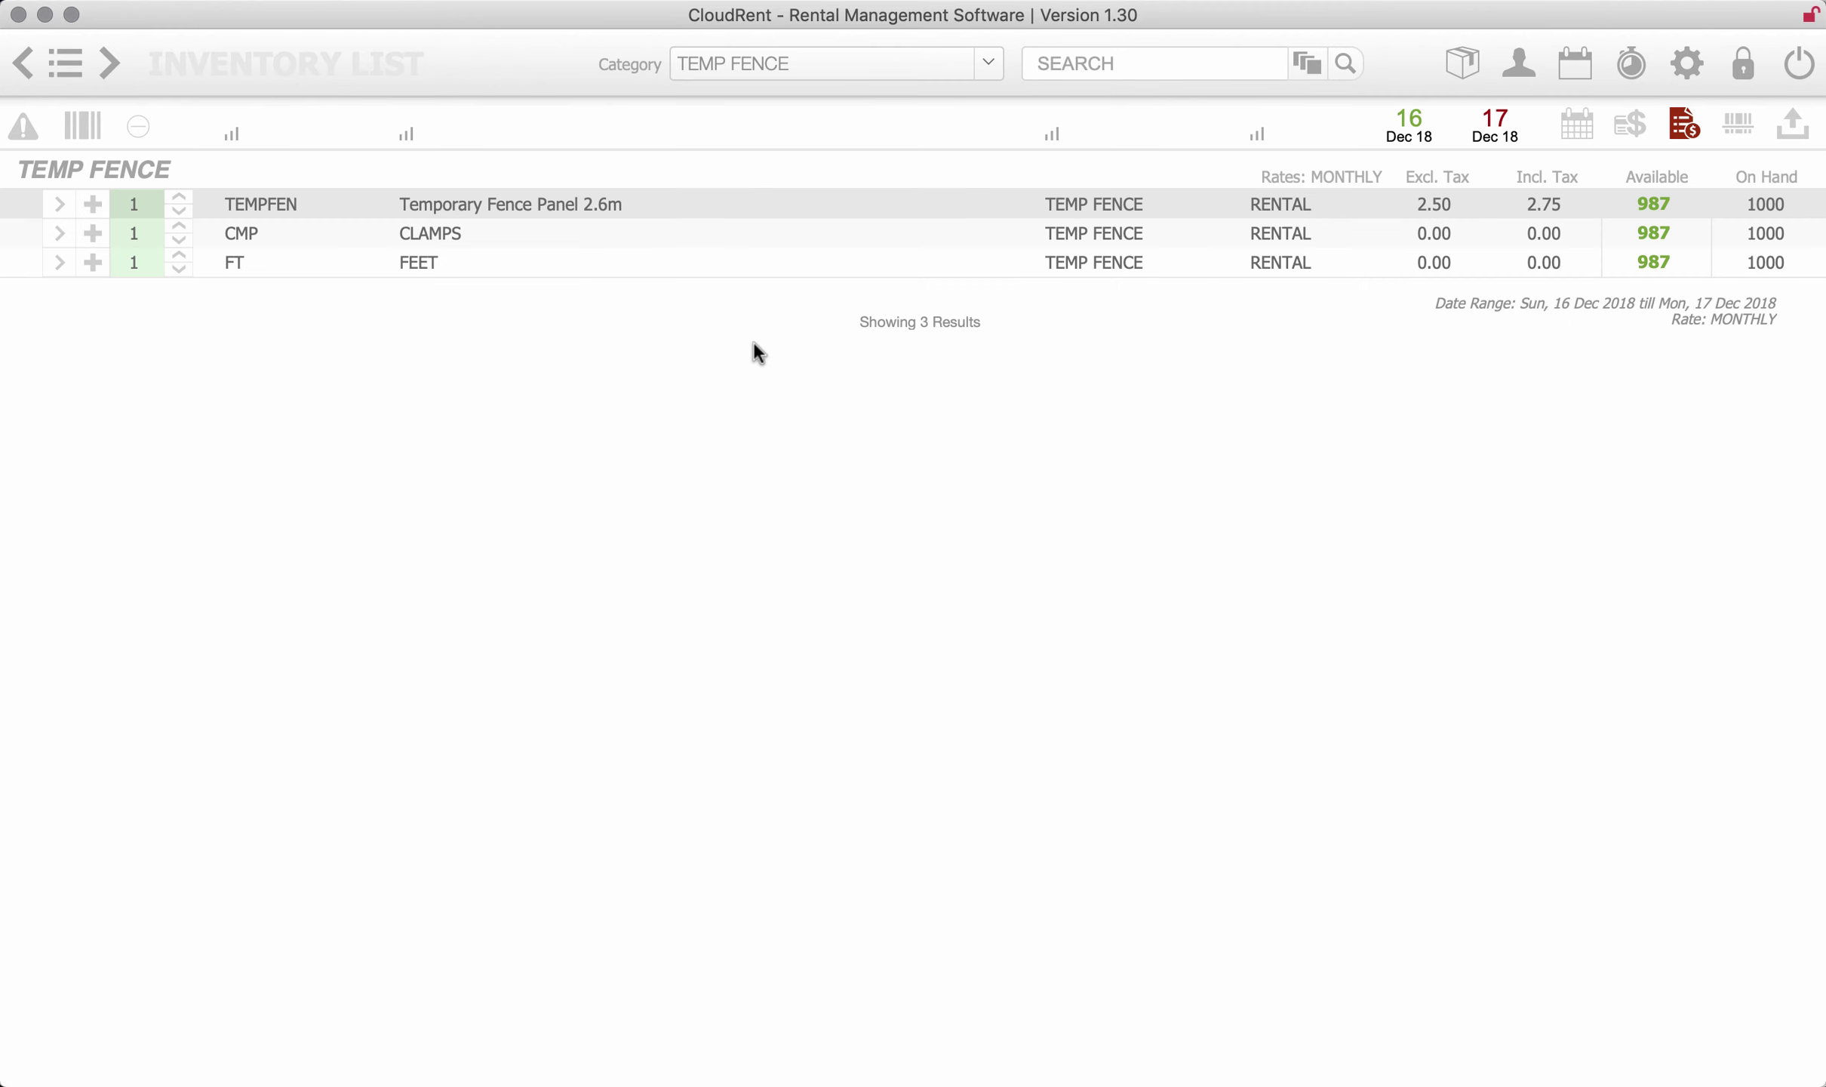
{"action": "left_click", "coordinate": [60, 202]}
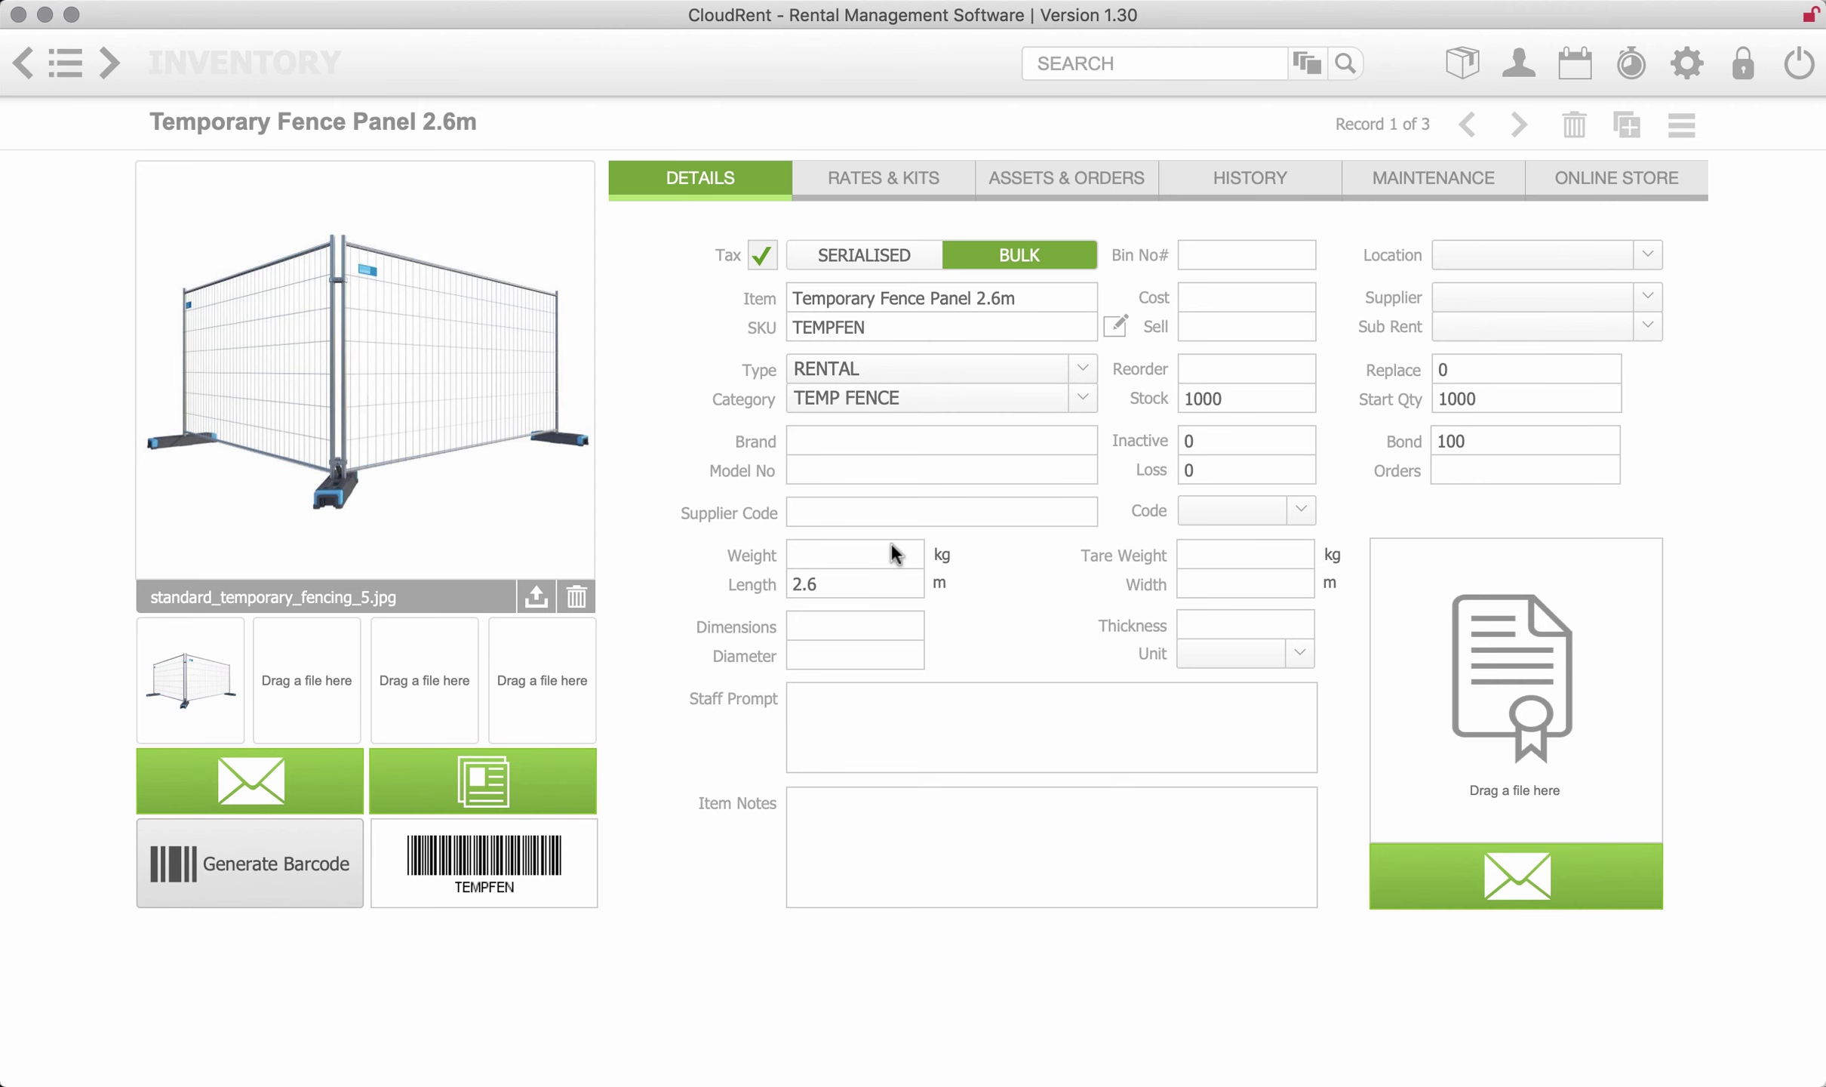
{"action": "left_click", "coordinate": [889, 181]}
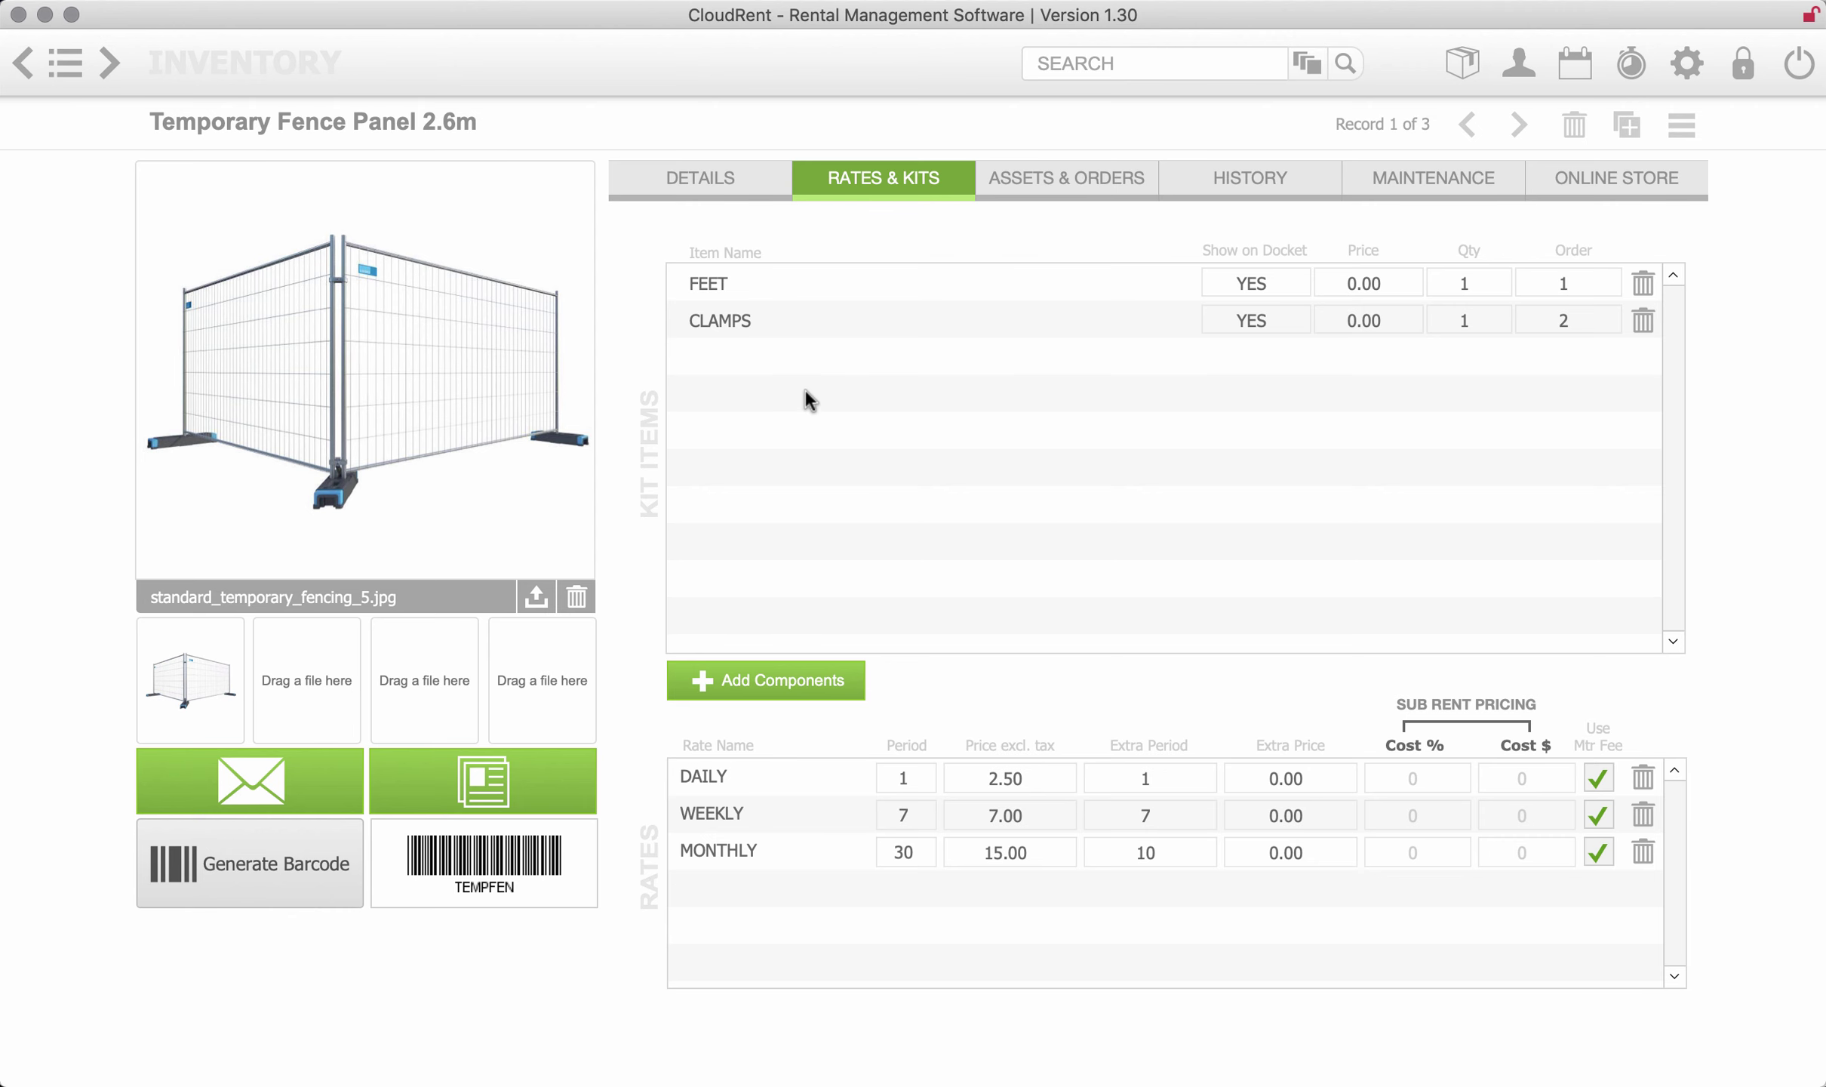
- Return to the dashboard and bring up the booking calendar
{"action": "left_click", "coordinate": [22, 63]}
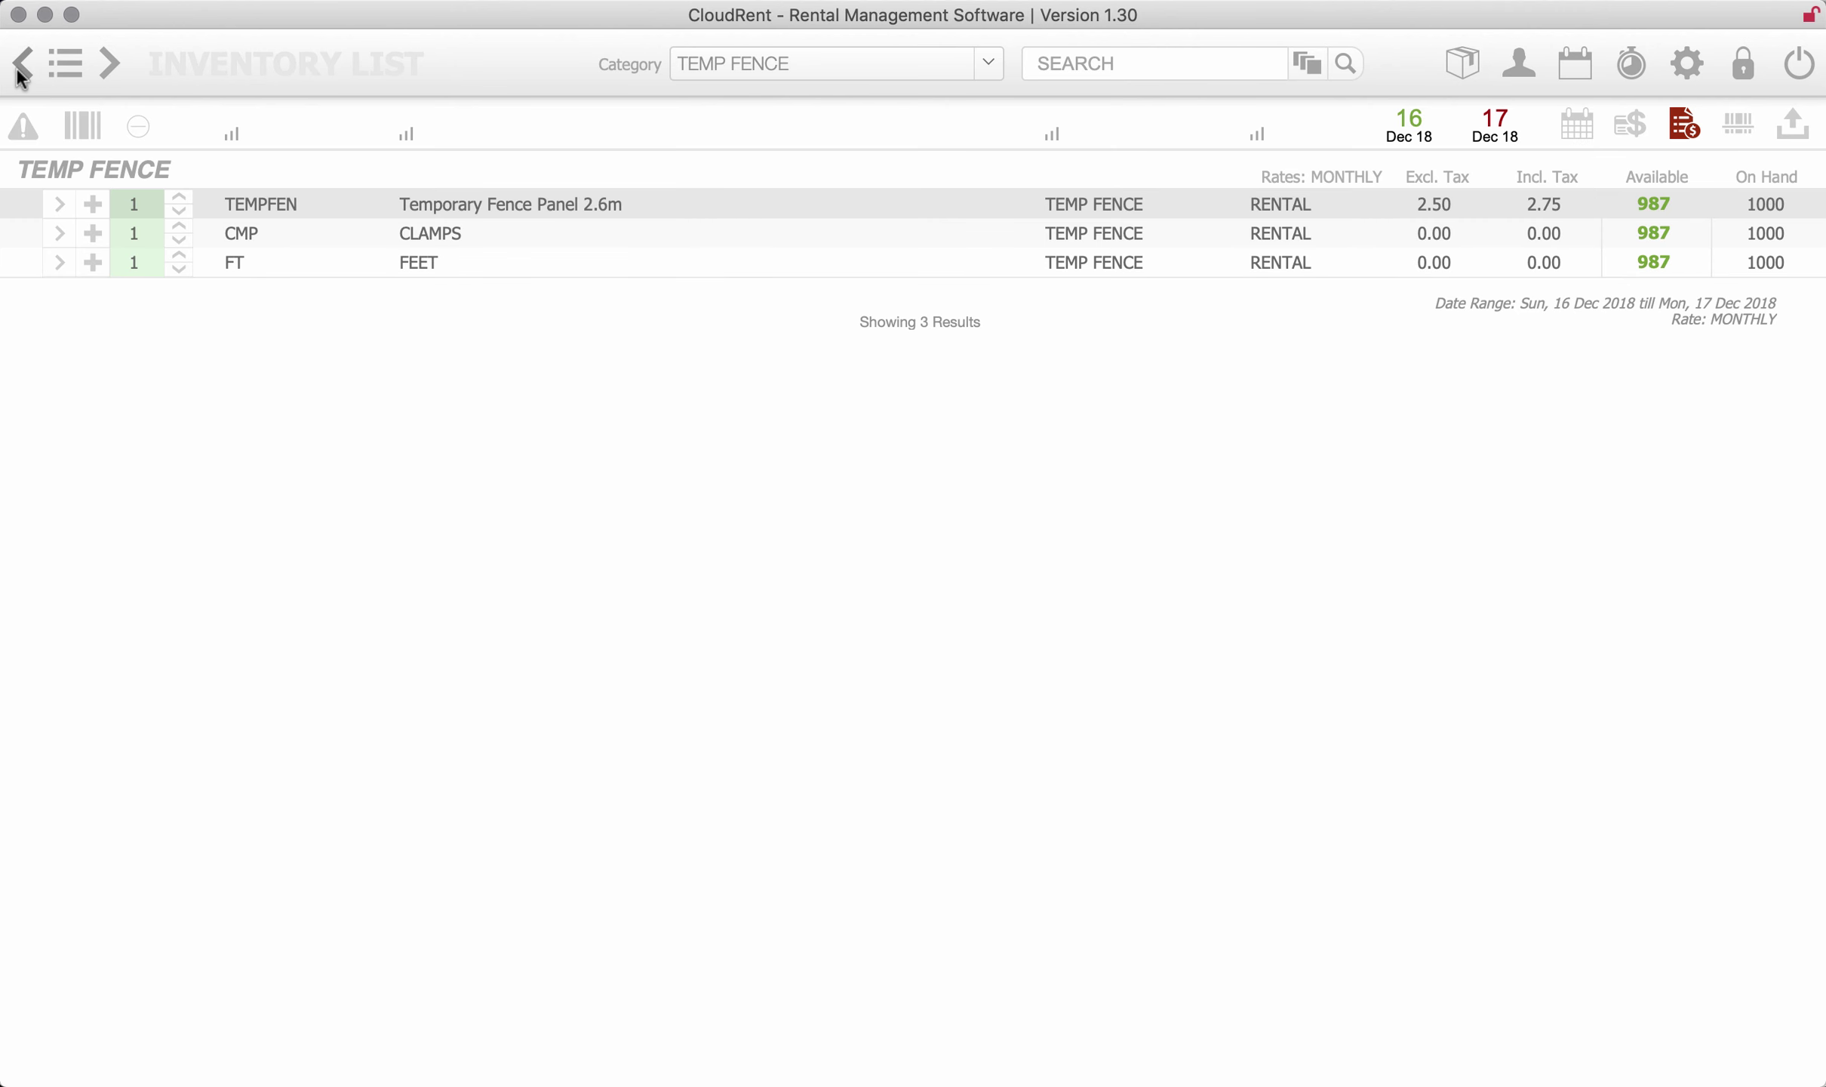
{"action": "left_click", "coordinate": [23, 63]}
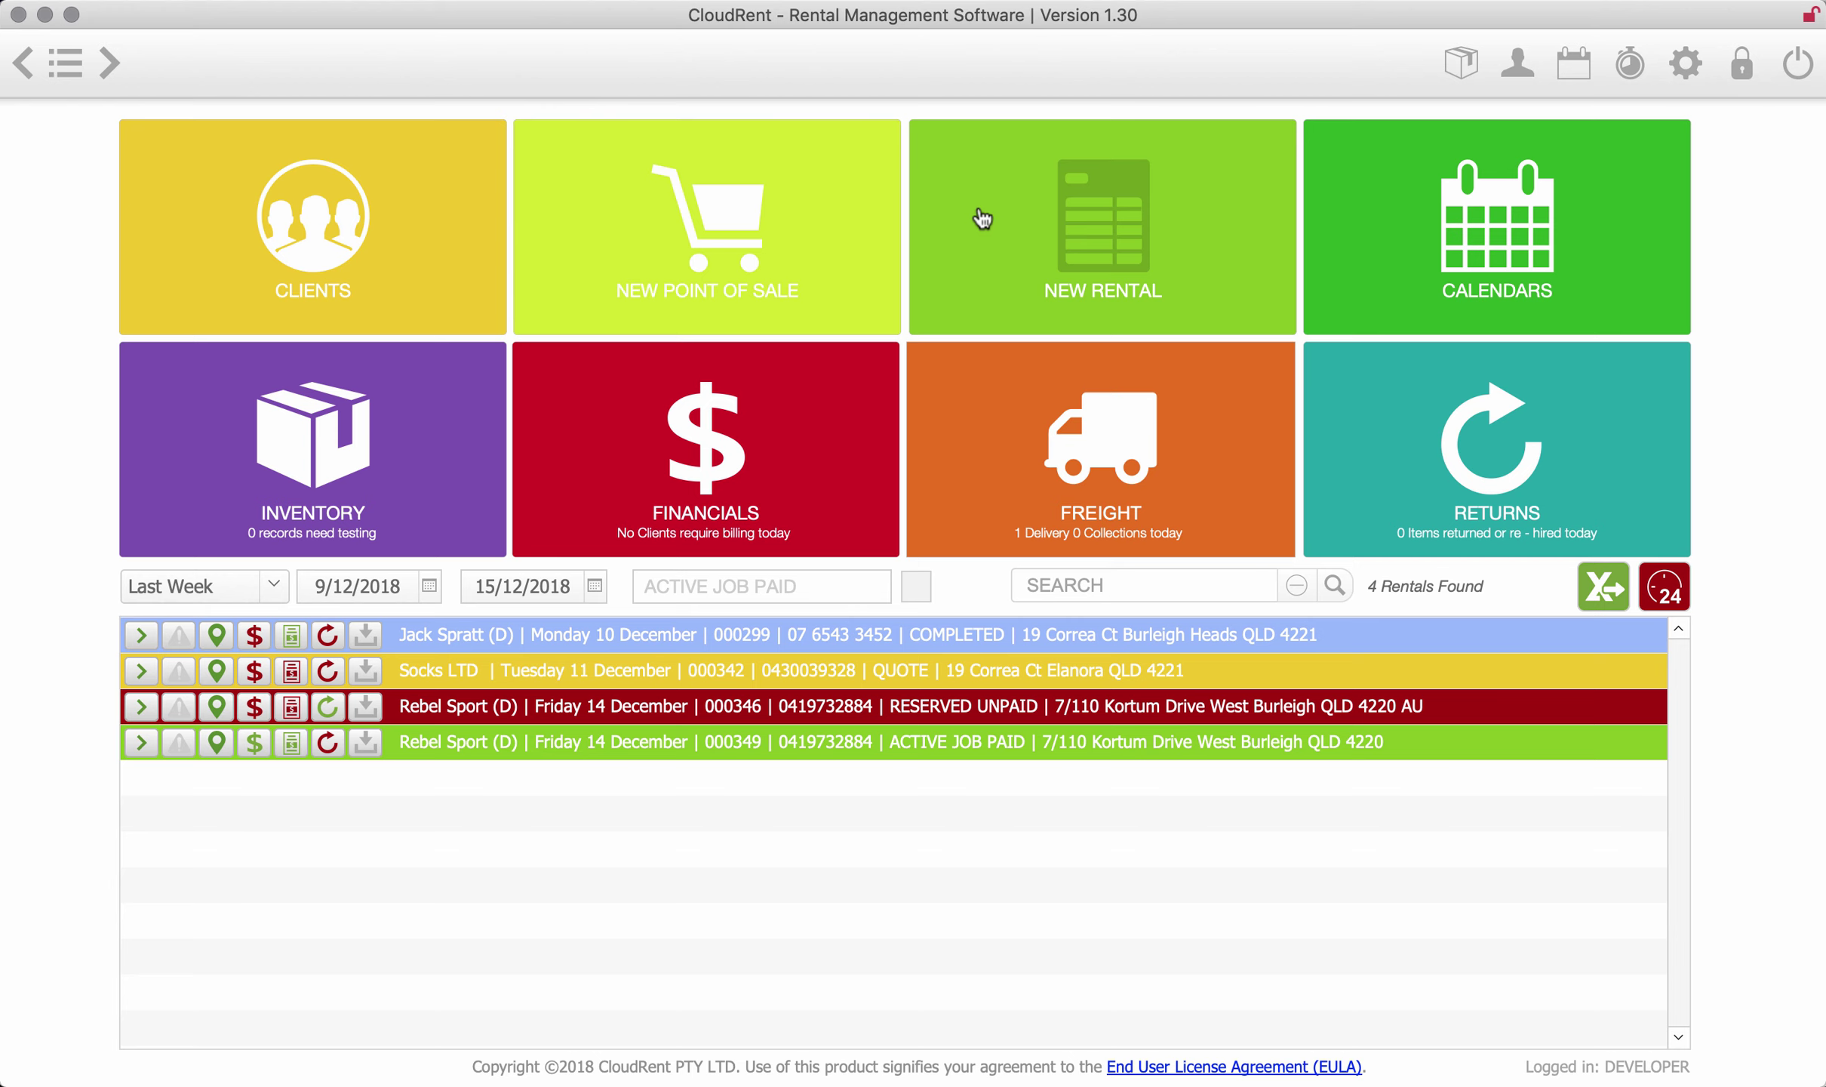
{"action": "left_click", "coordinate": [1455, 221]}
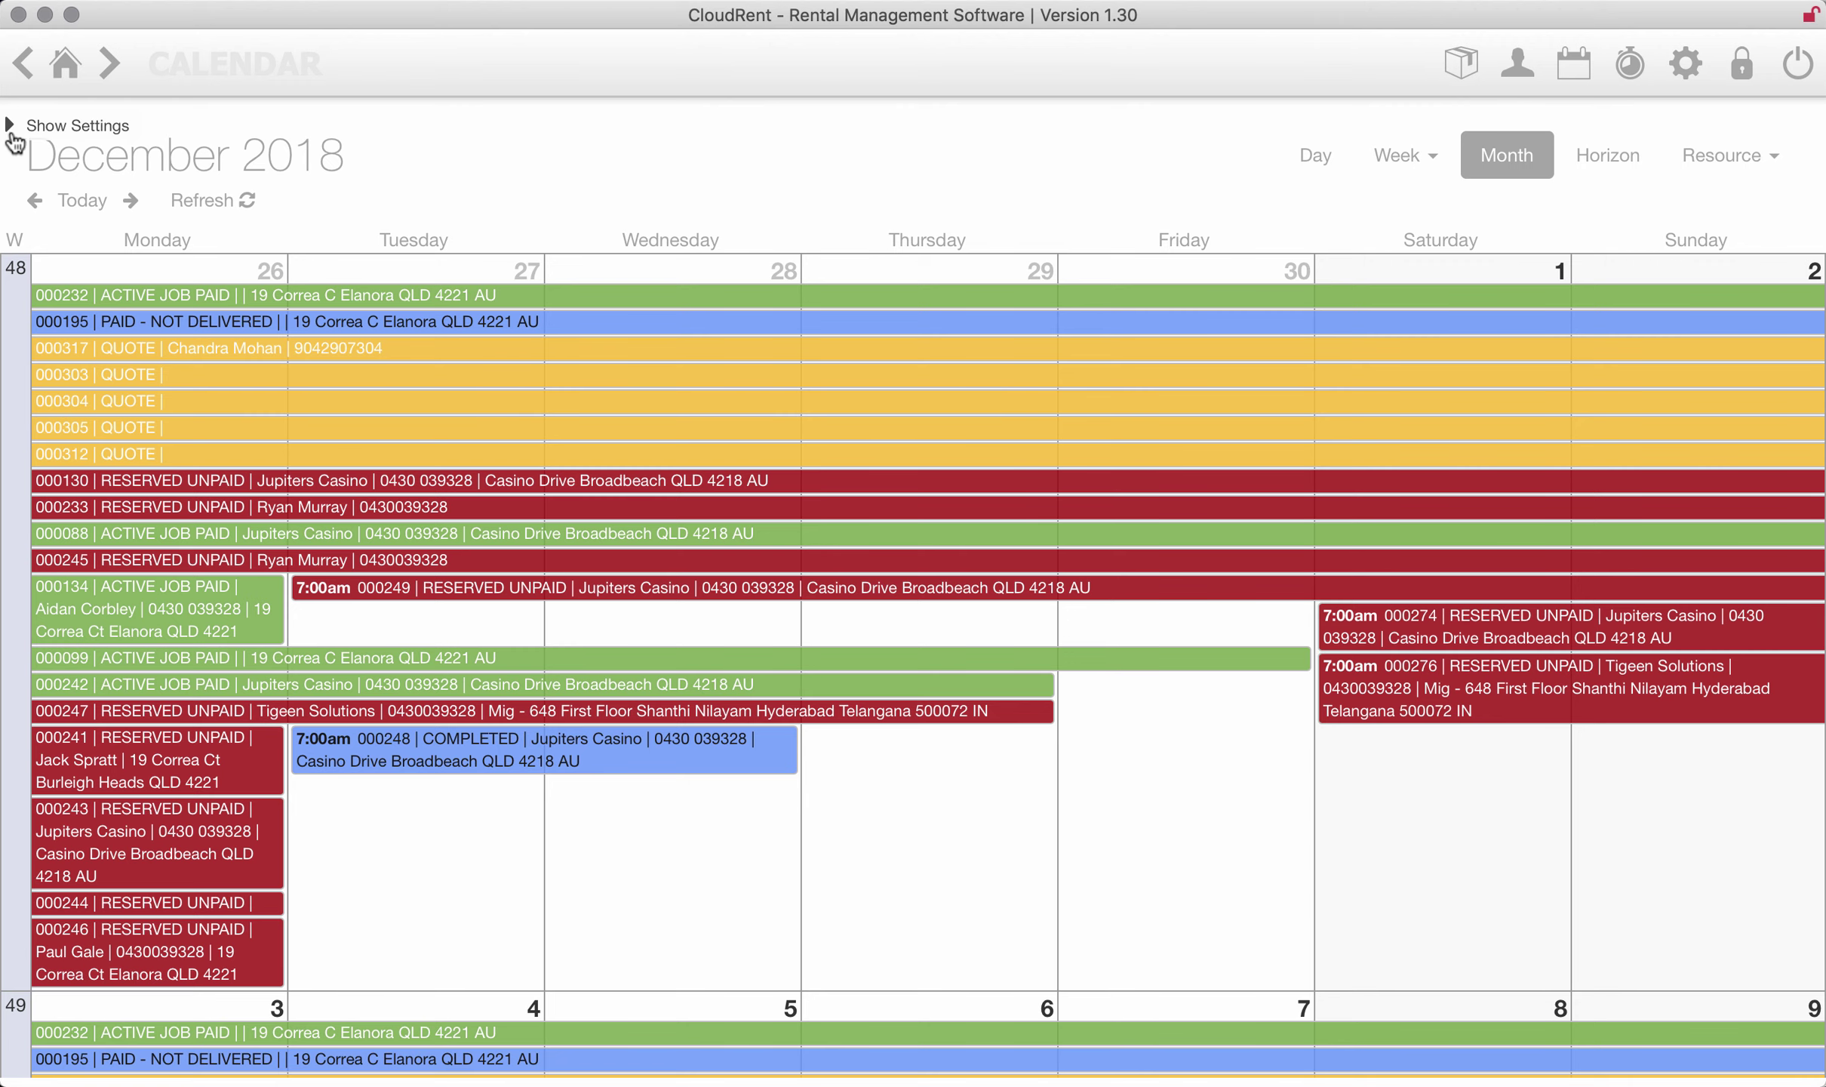
- Apply a QUOTE-only status filter, reset it to show all bookings, and hide settings
{"action": "left_click", "coordinate": [9, 127]}
{"action": "left_click", "coordinate": [226, 155]}
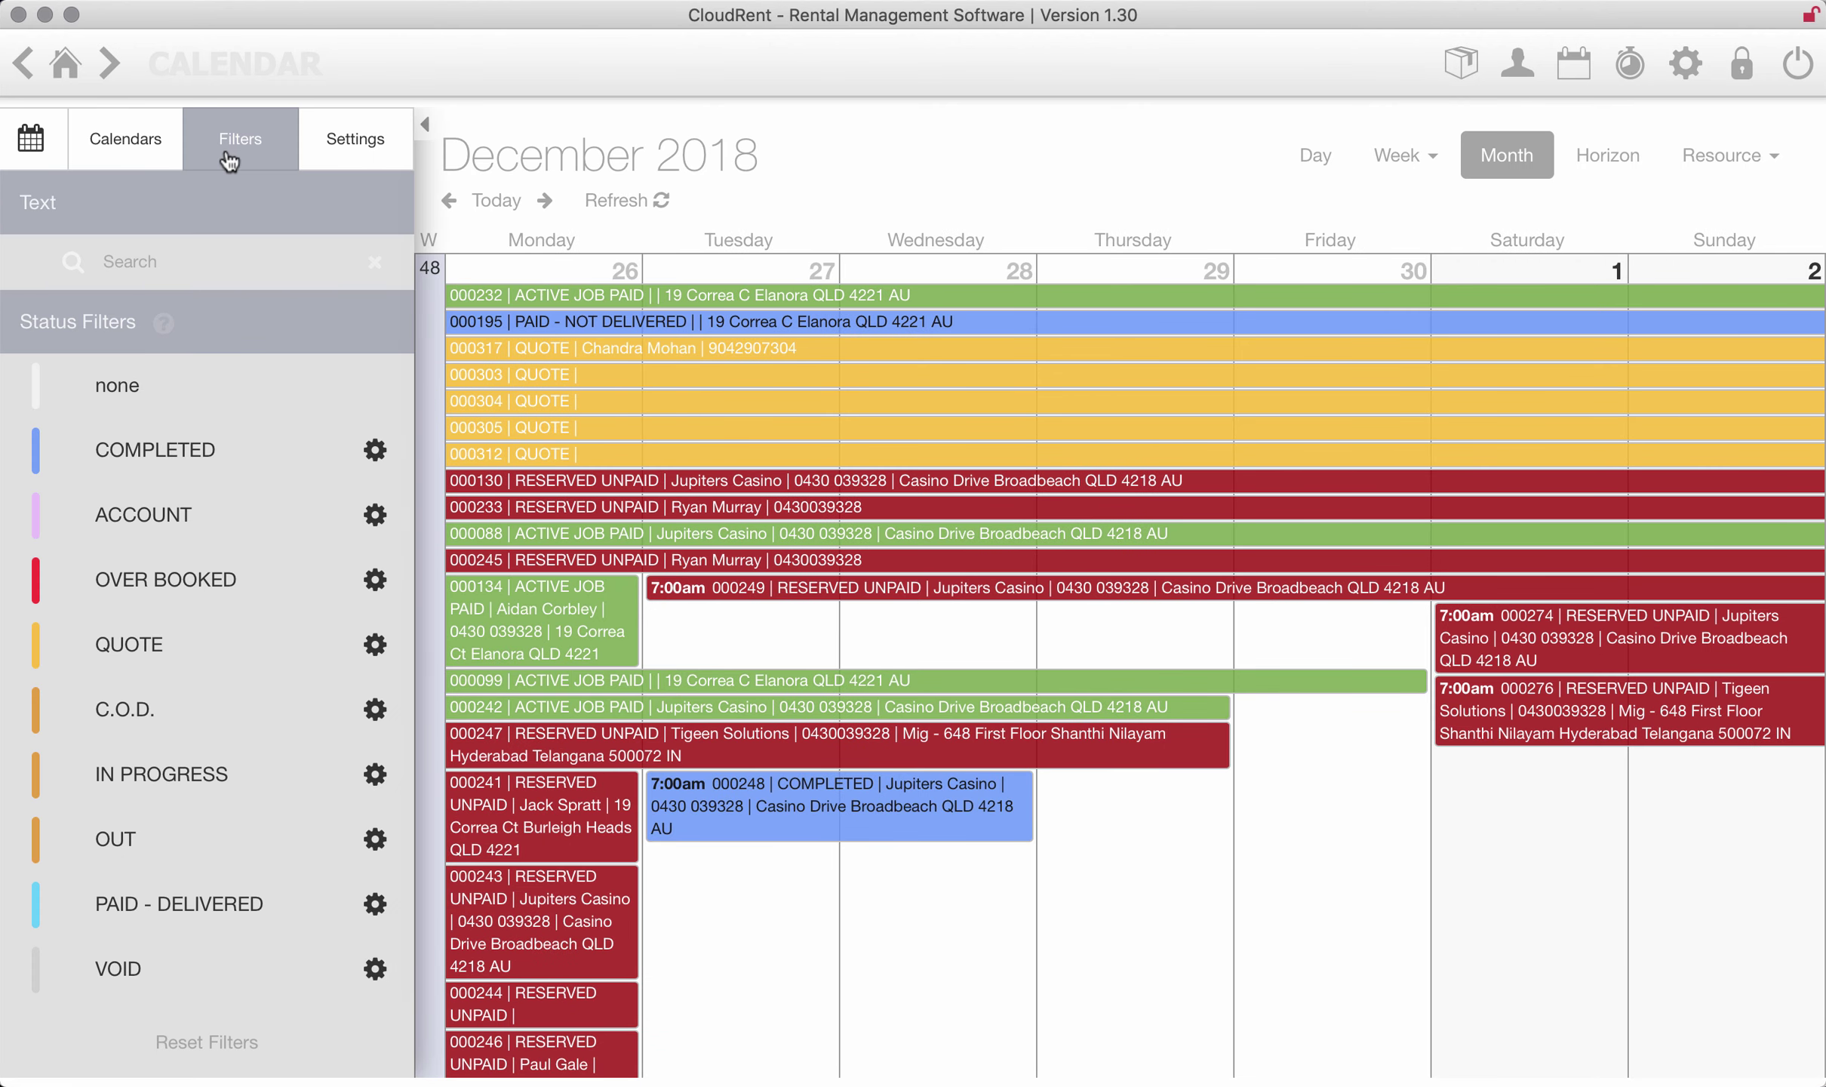
{"action": "left_click", "coordinate": [248, 655]}
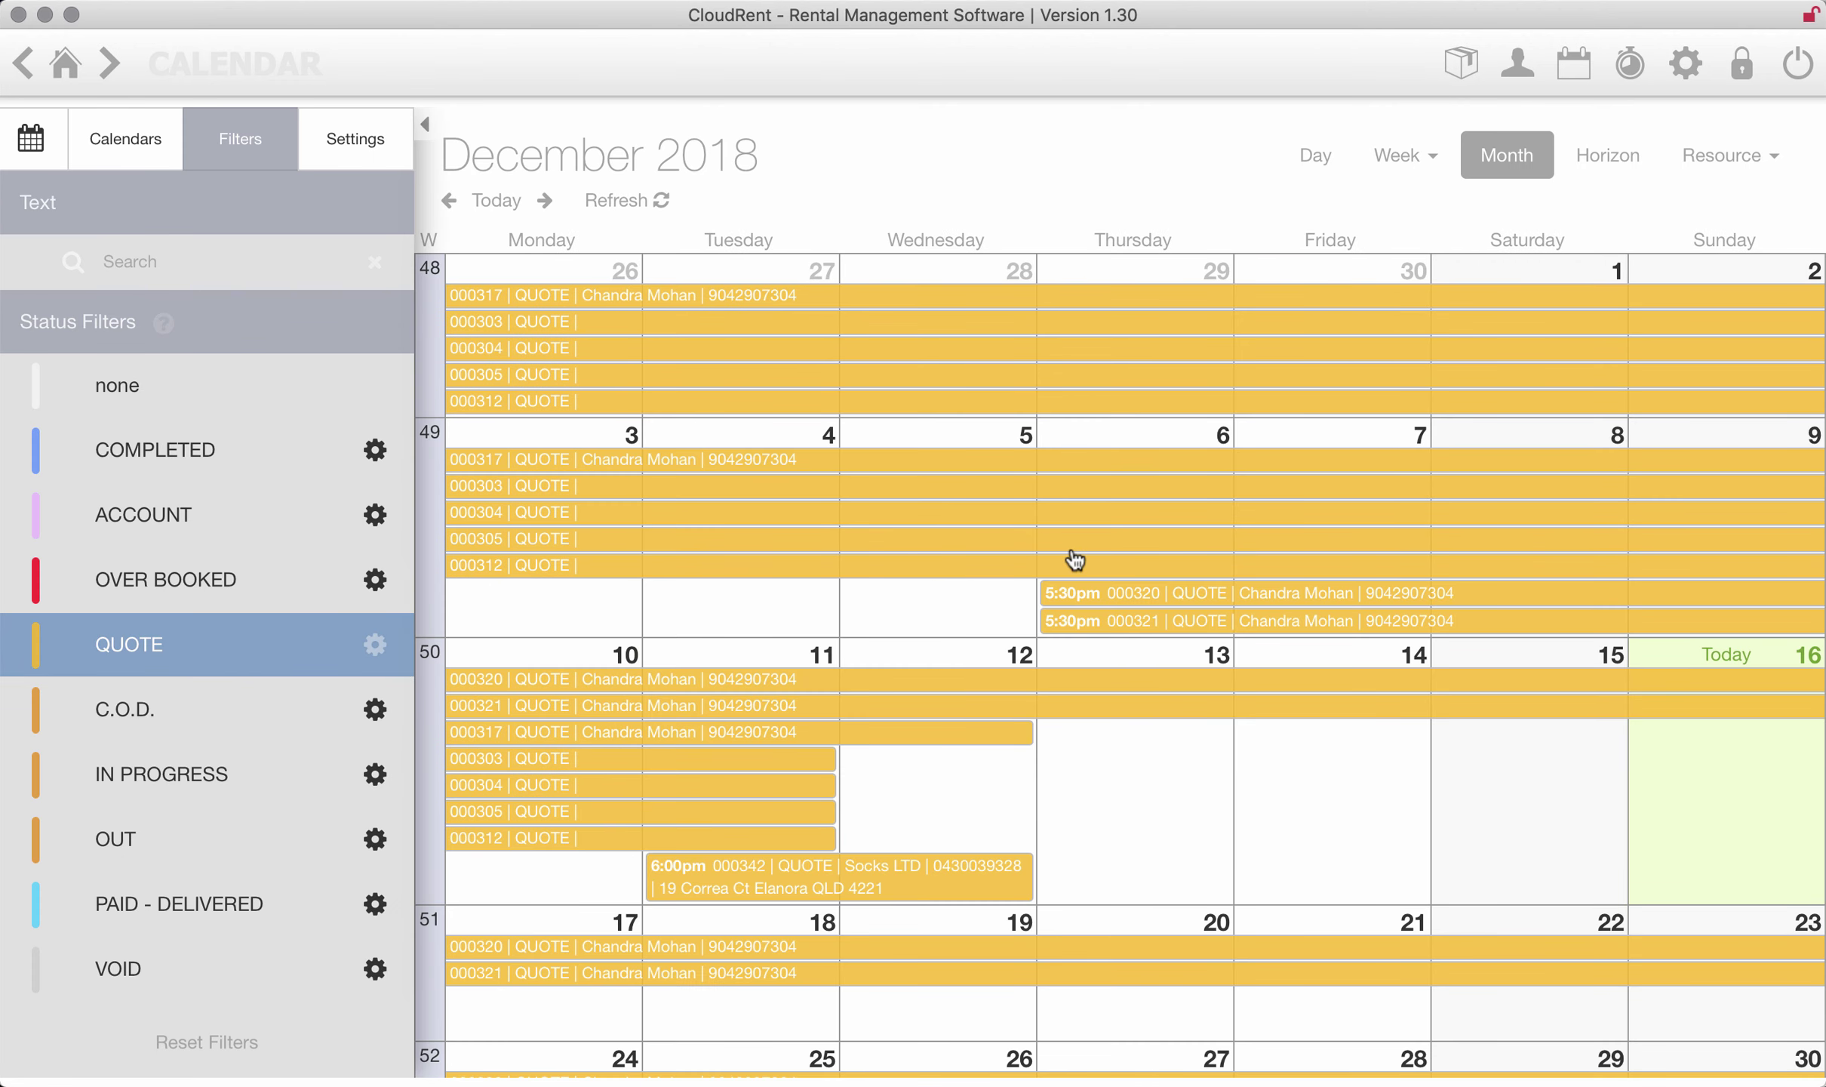
{"action": "left_click", "coordinate": [214, 1042]}
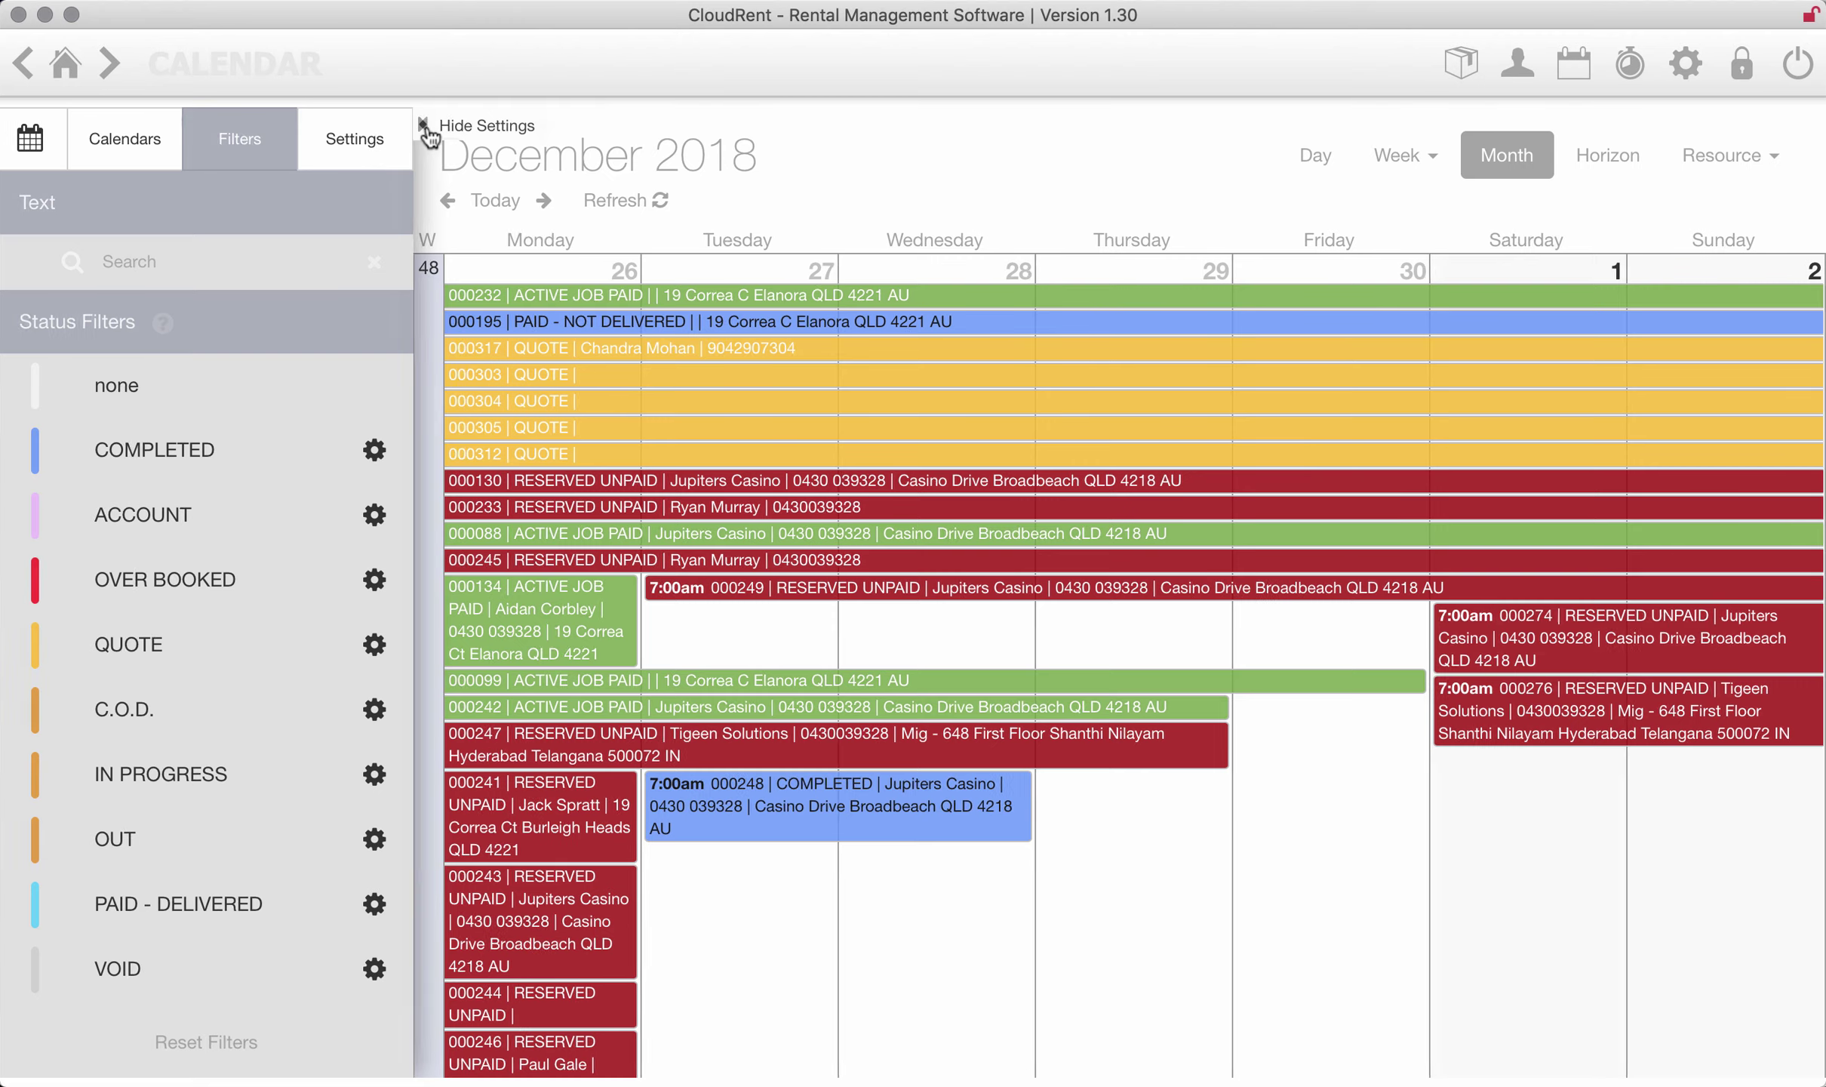
{"action": "left_click", "coordinate": [424, 124]}
- Set Horizon view to 20 weeks, then briefly open Socks LTD job 000284 and return
{"action": "left_click", "coordinate": [1612, 161]}
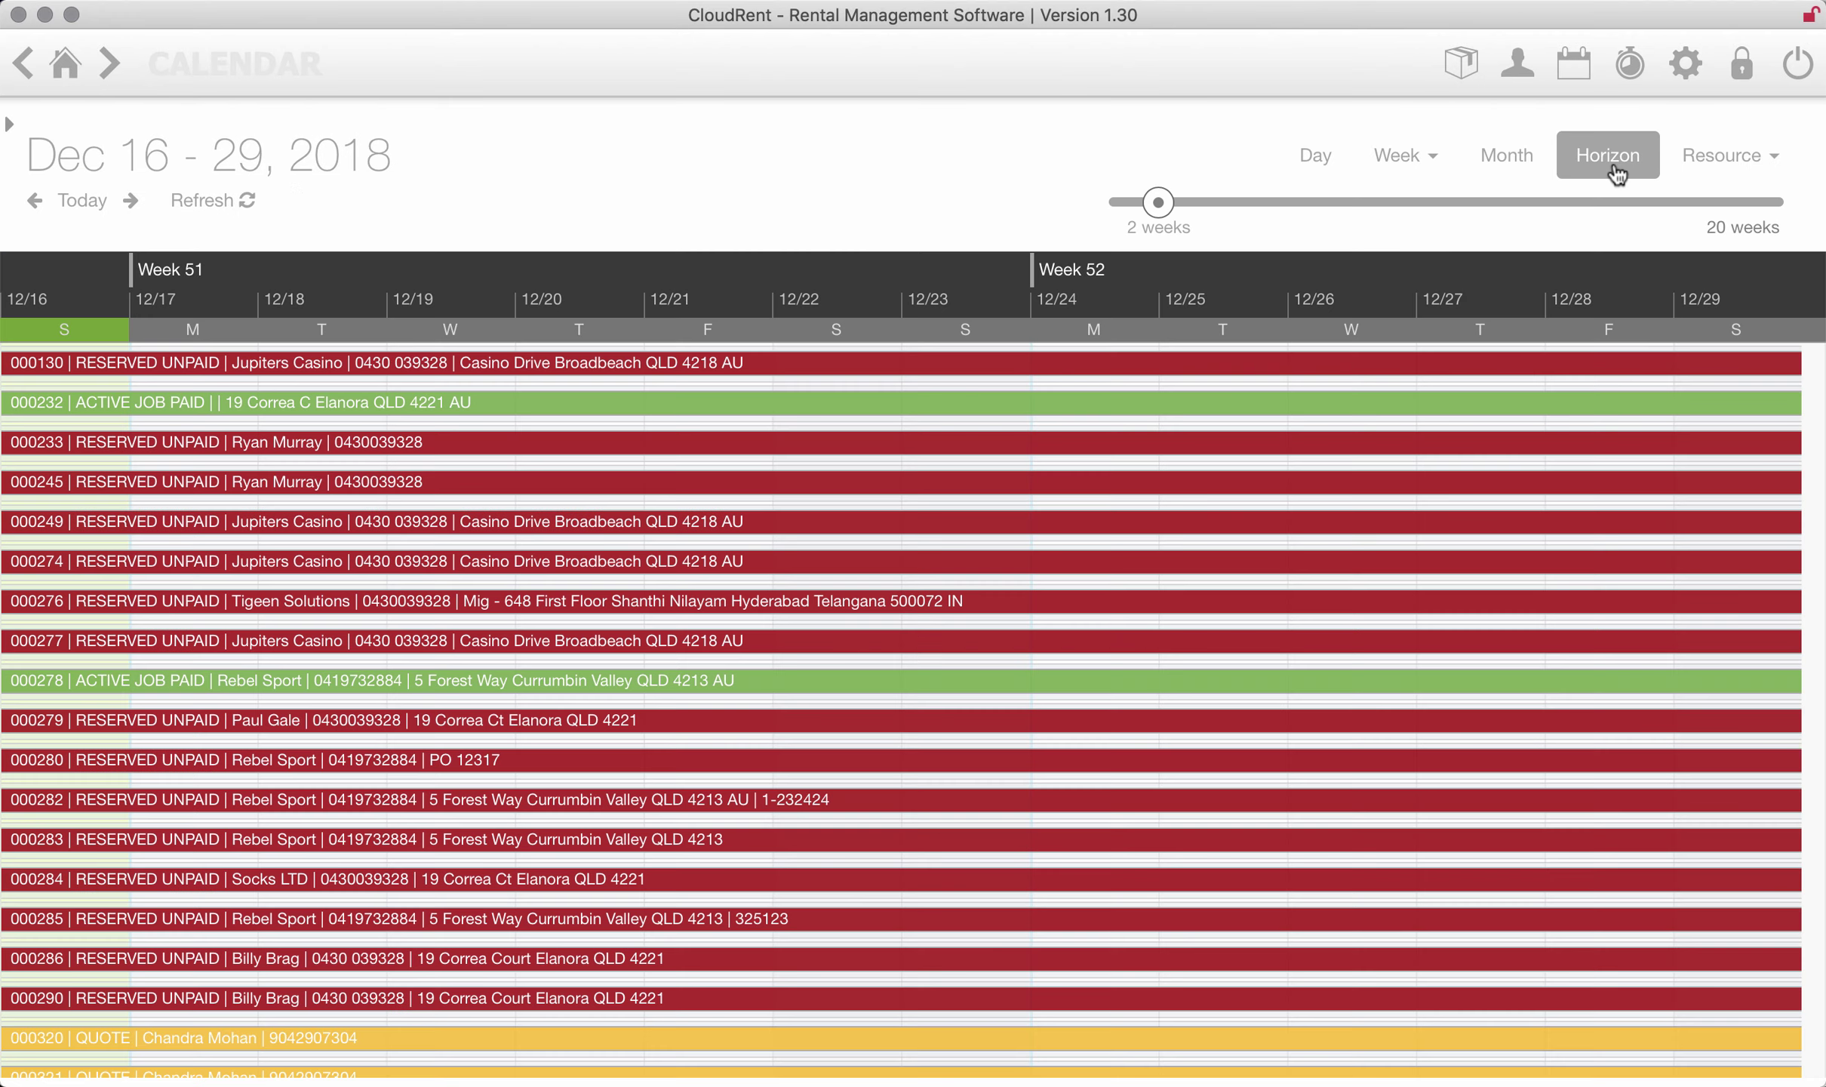
{"action": "left_click_drag", "start_coordinate": [1159, 202], "coordinate": [1768, 203]}
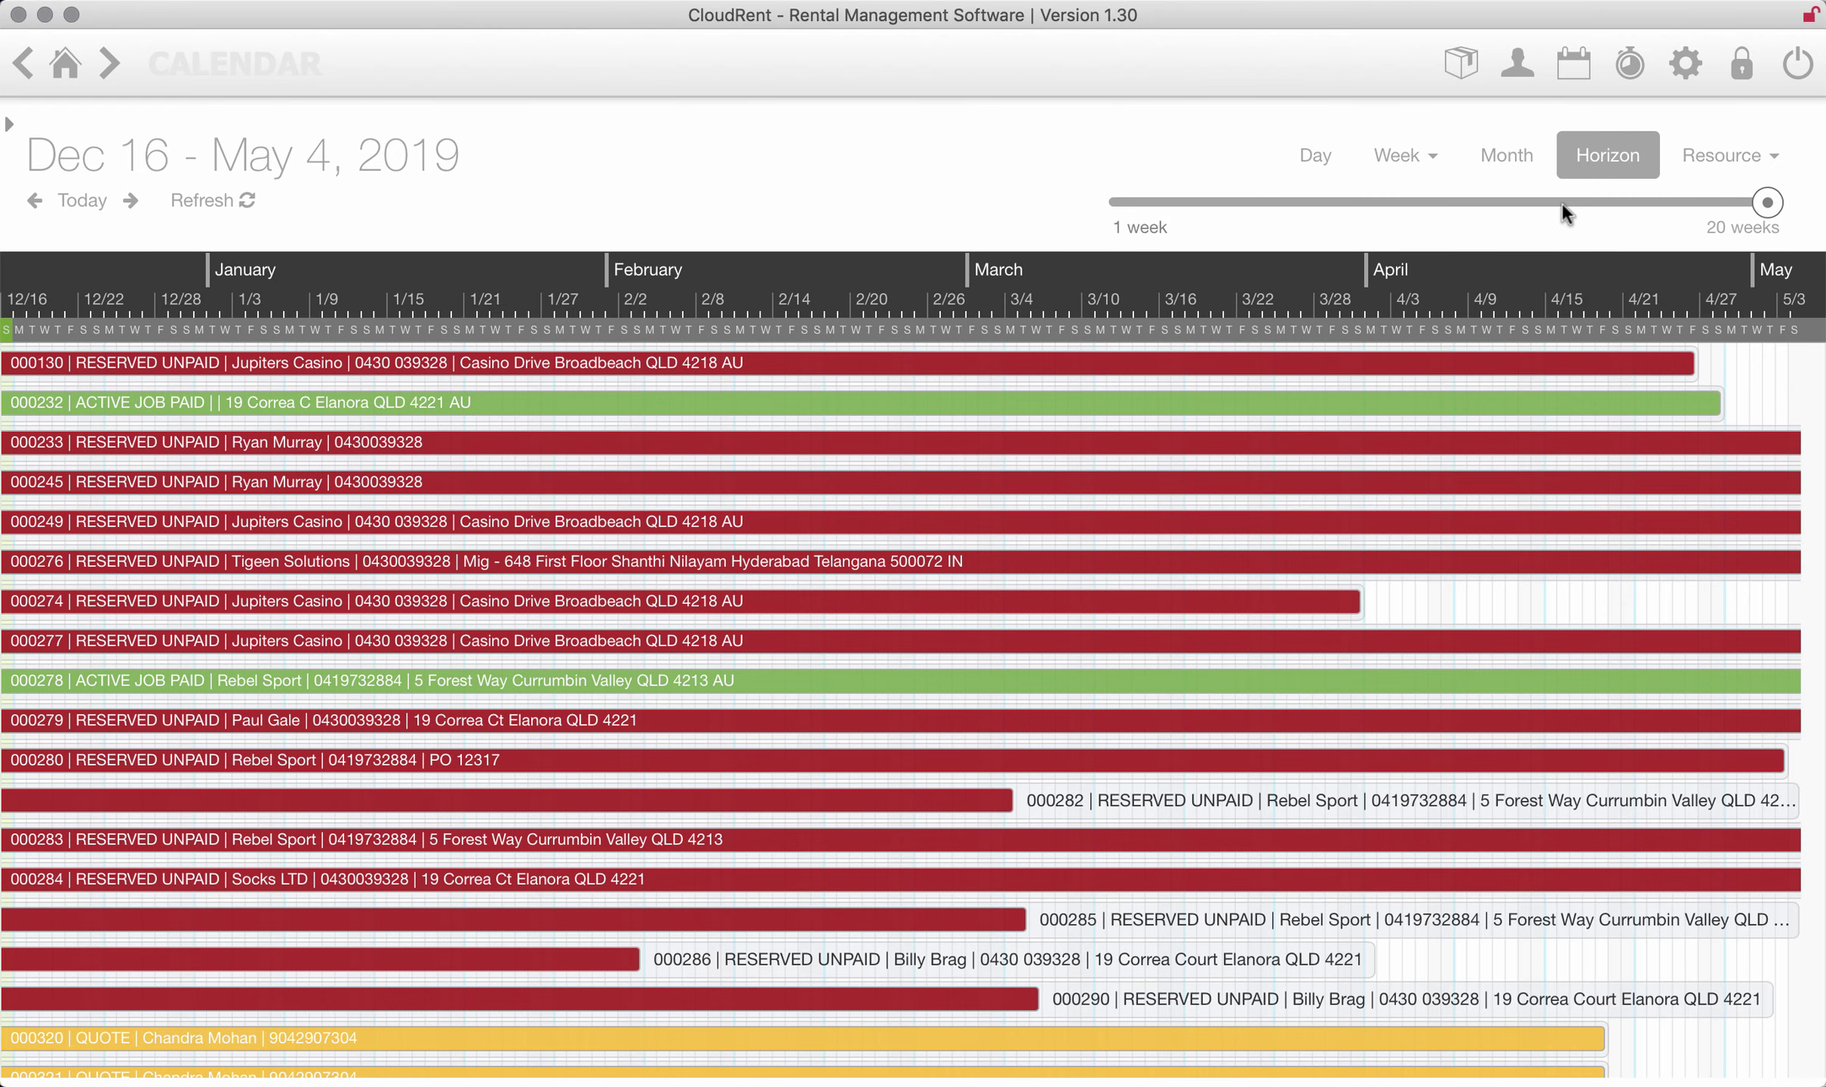
{"action": "scroll", "coordinate": [1147, 436], "scroll_direction": "down", "scroll_amount": 3}
{"action": "scroll", "coordinate": [1150, 434], "scroll_direction": "down", "scroll_amount": 5}
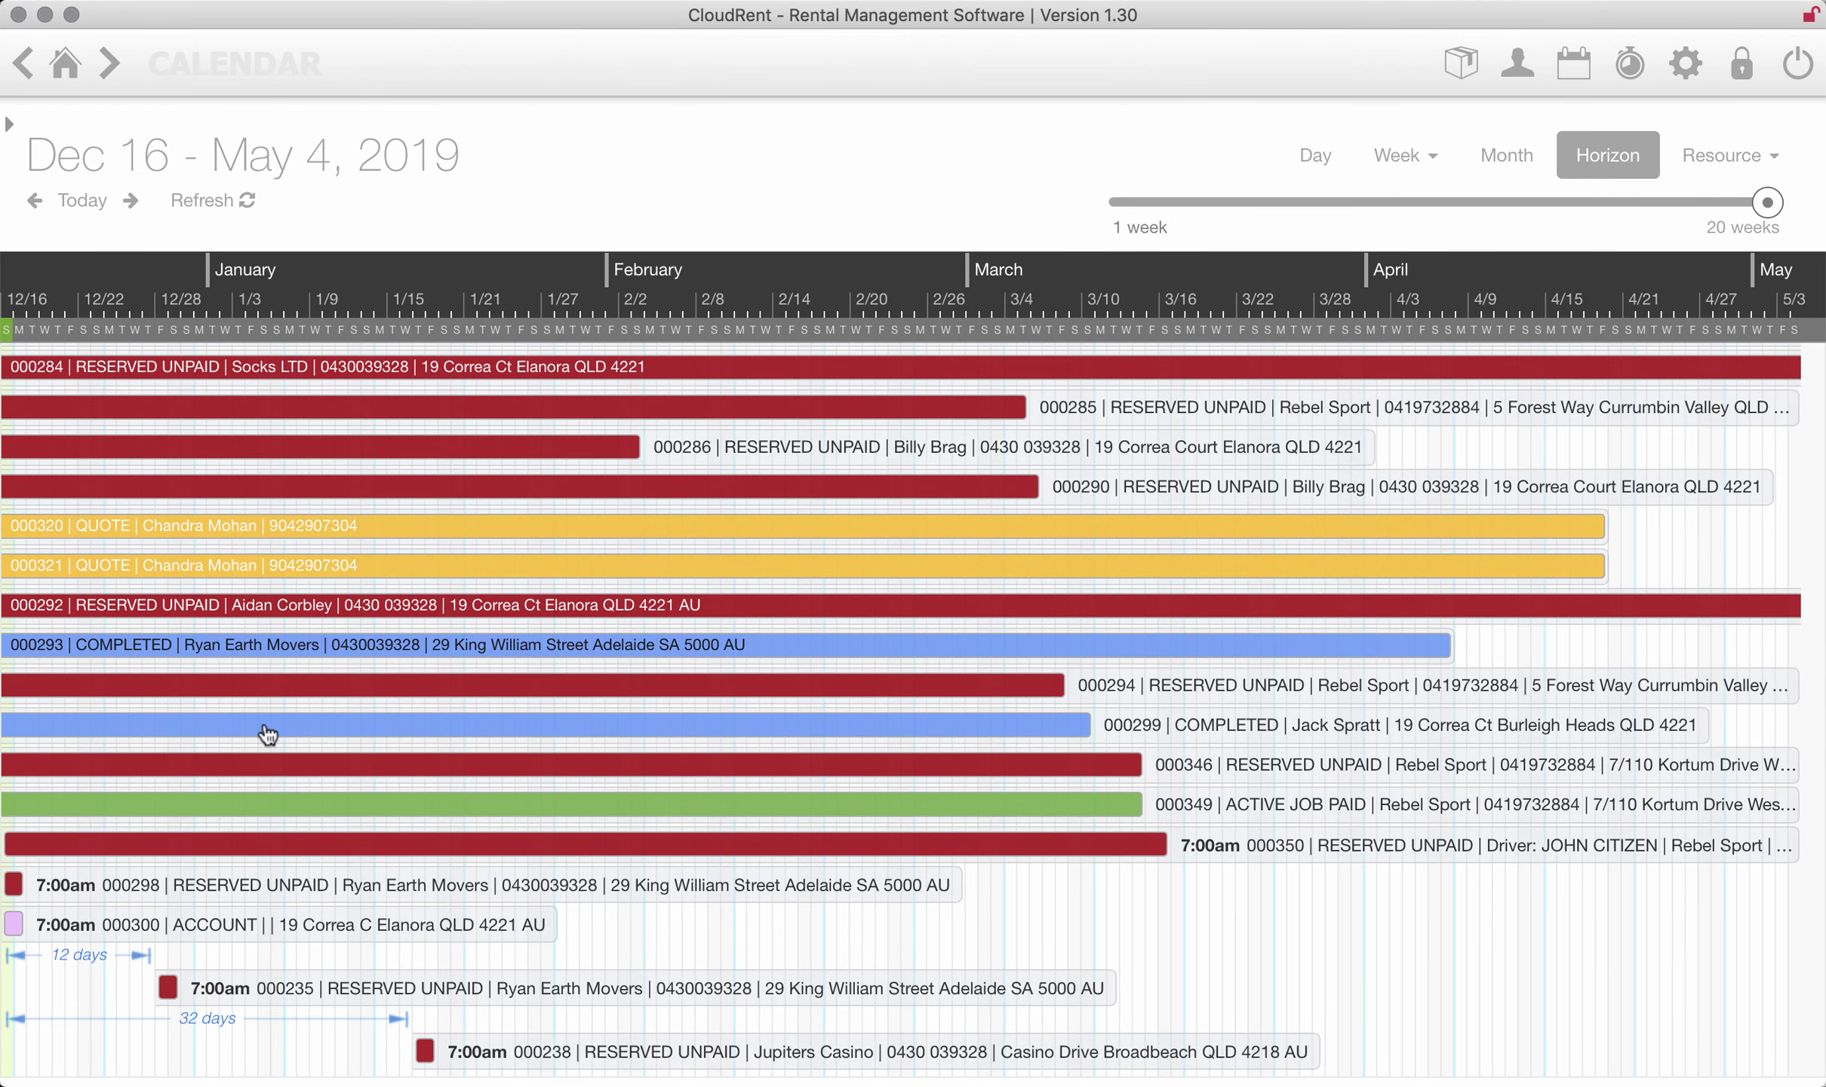
{"action": "double_click", "coordinate": [263, 369]}
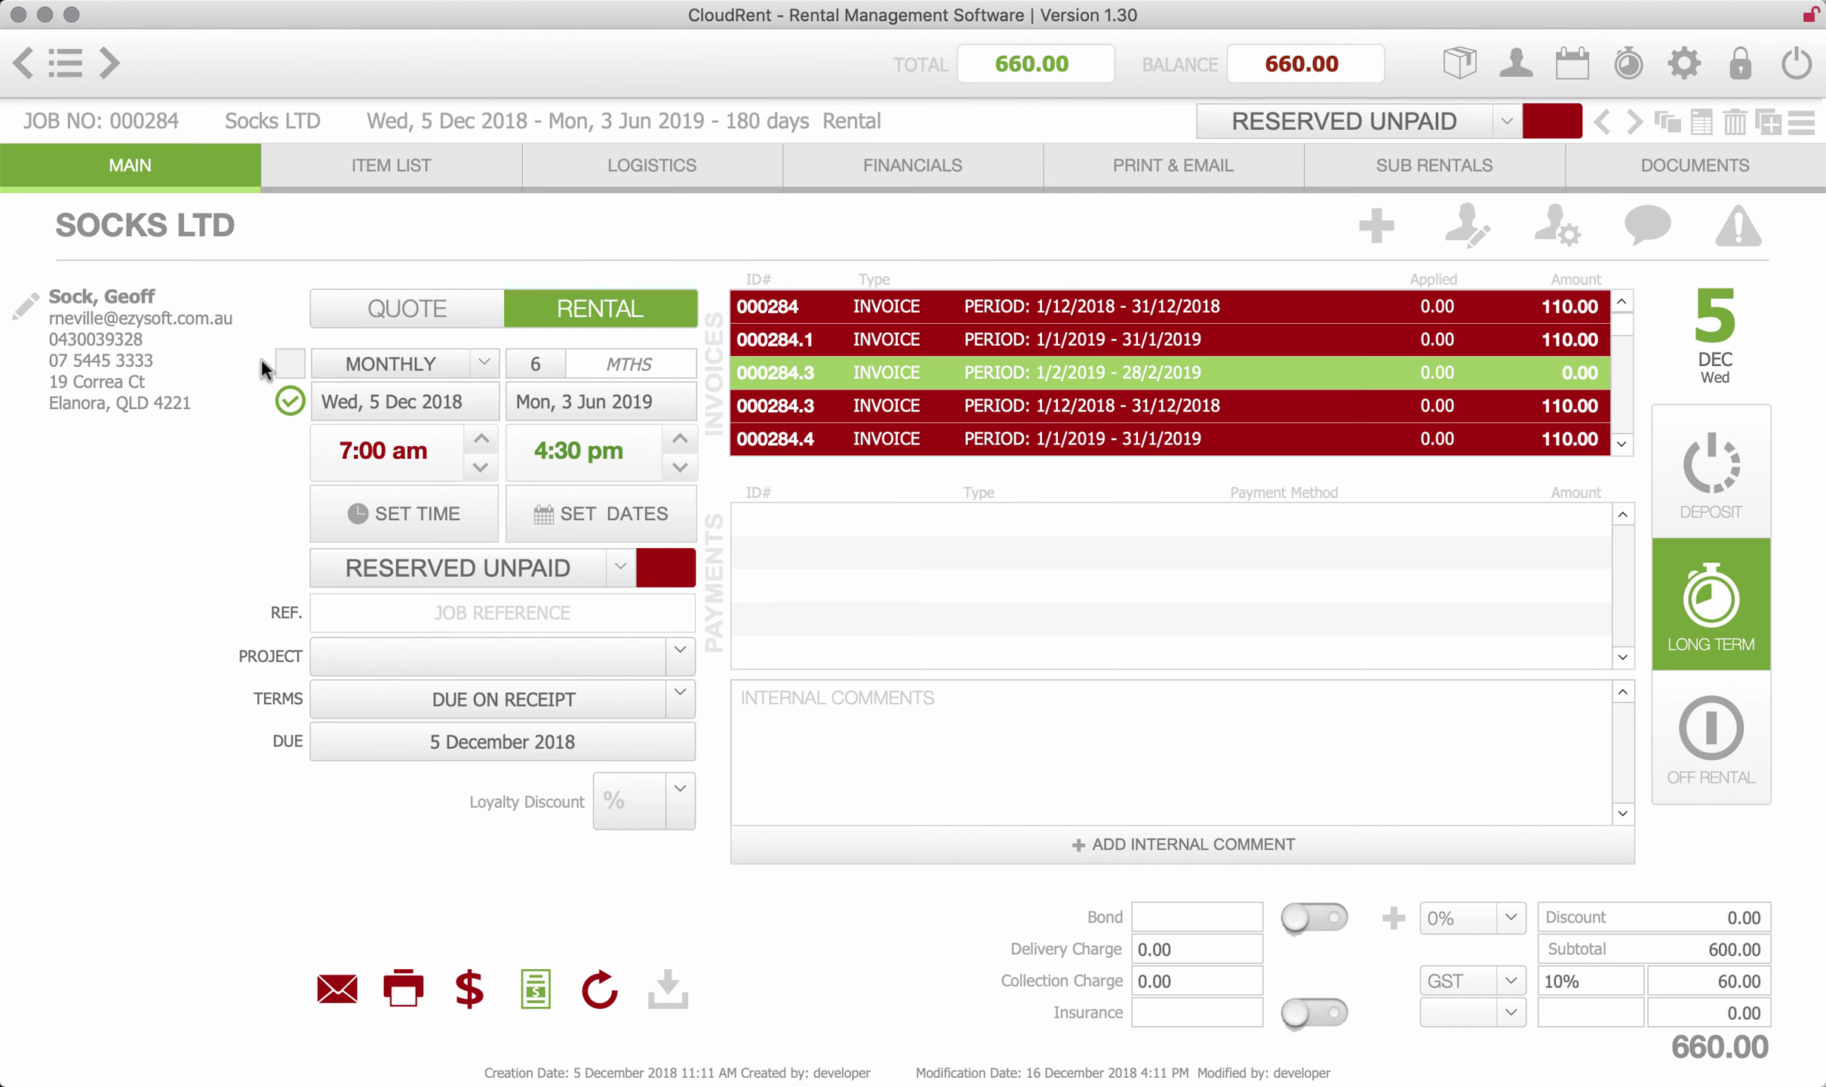
{"action": "left_click", "coordinate": [22, 69]}
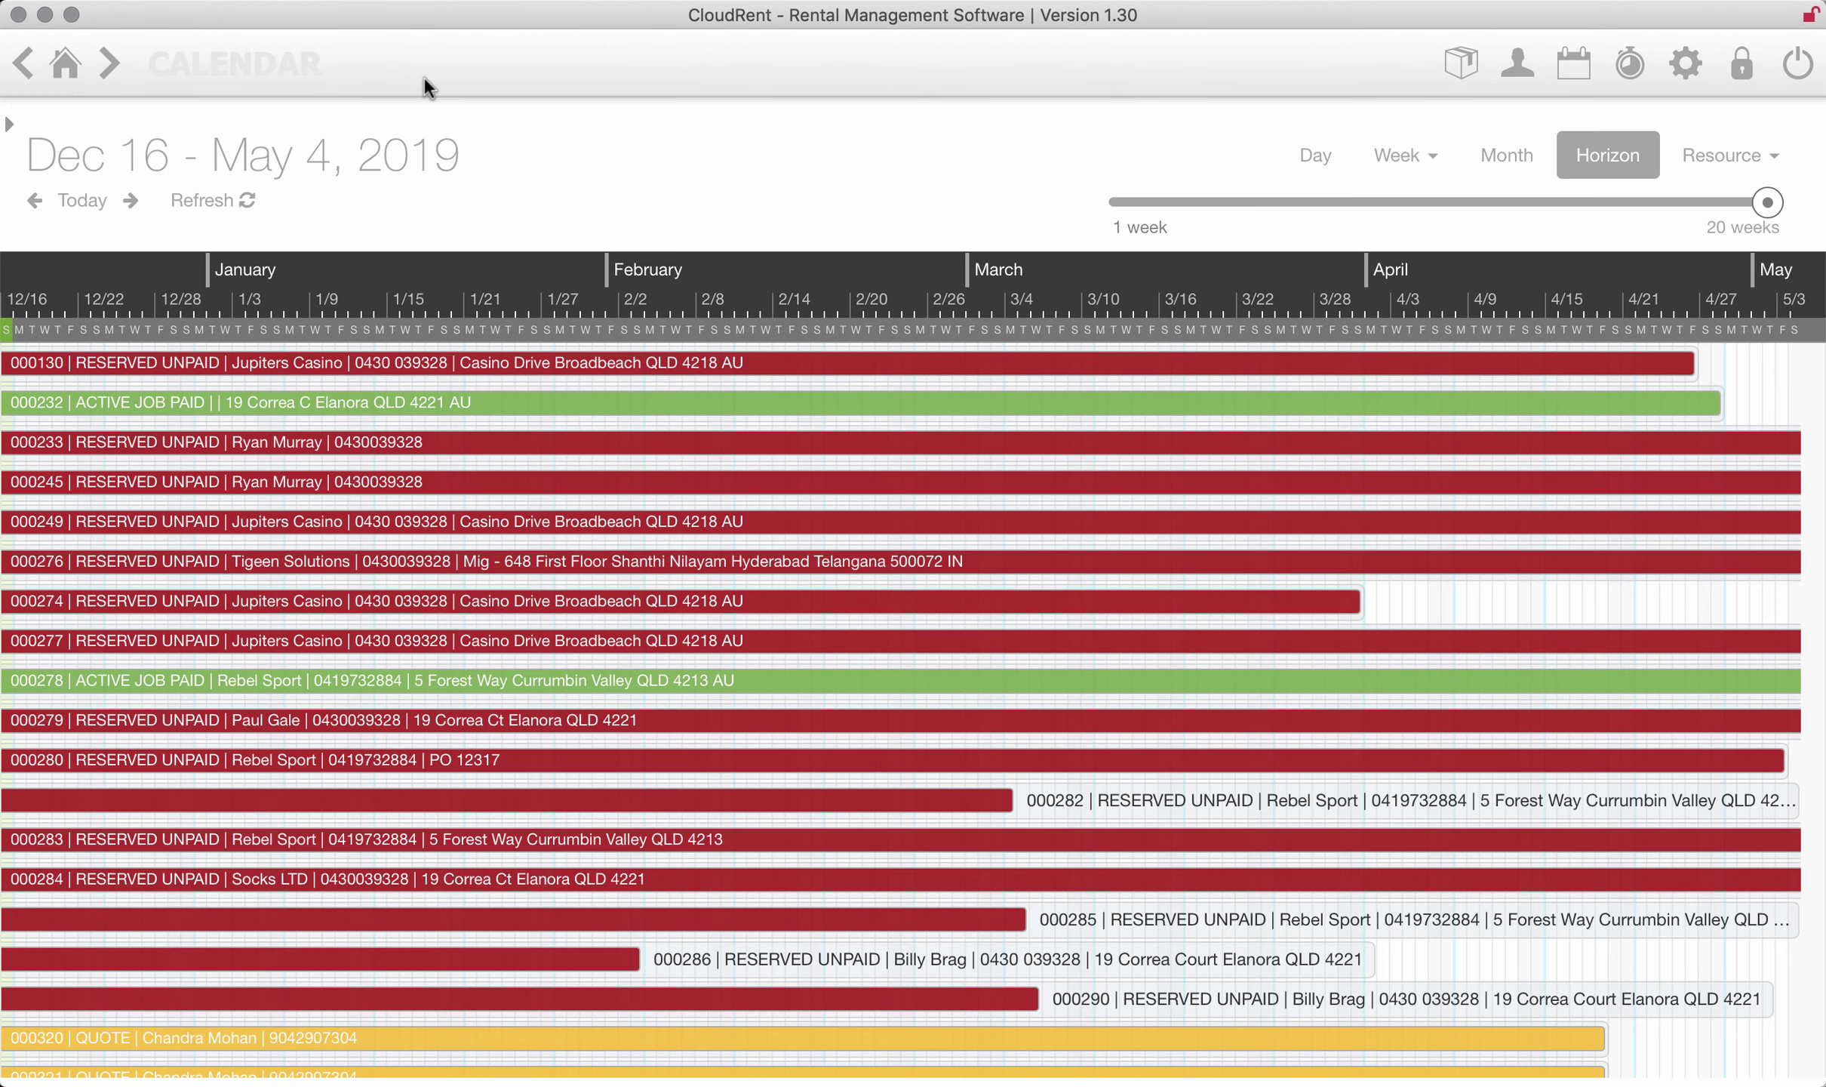
- In Dec 16's vehicle schedule, move the Rebel Sport booking from FORD UTE to VW COMBI
{"action": "left_click", "coordinate": [1317, 155]}
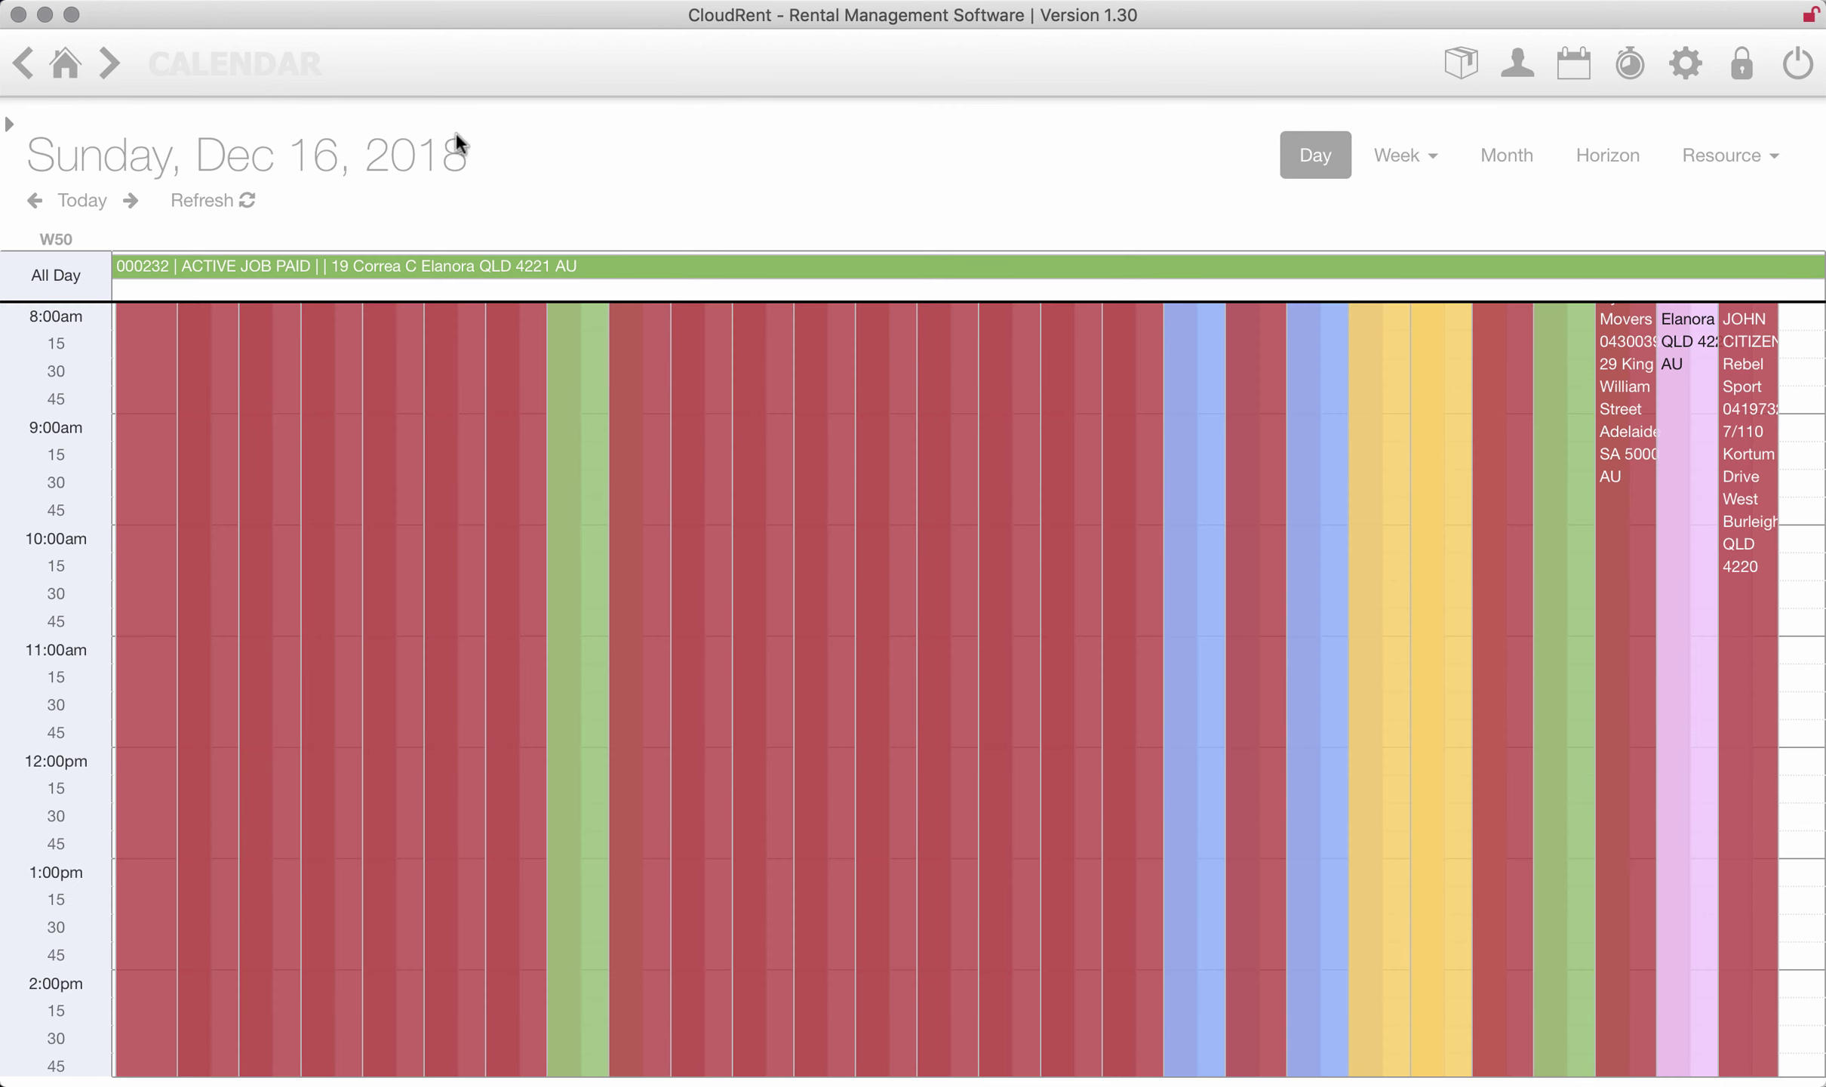
{"action": "left_click", "coordinate": [1723, 151]}
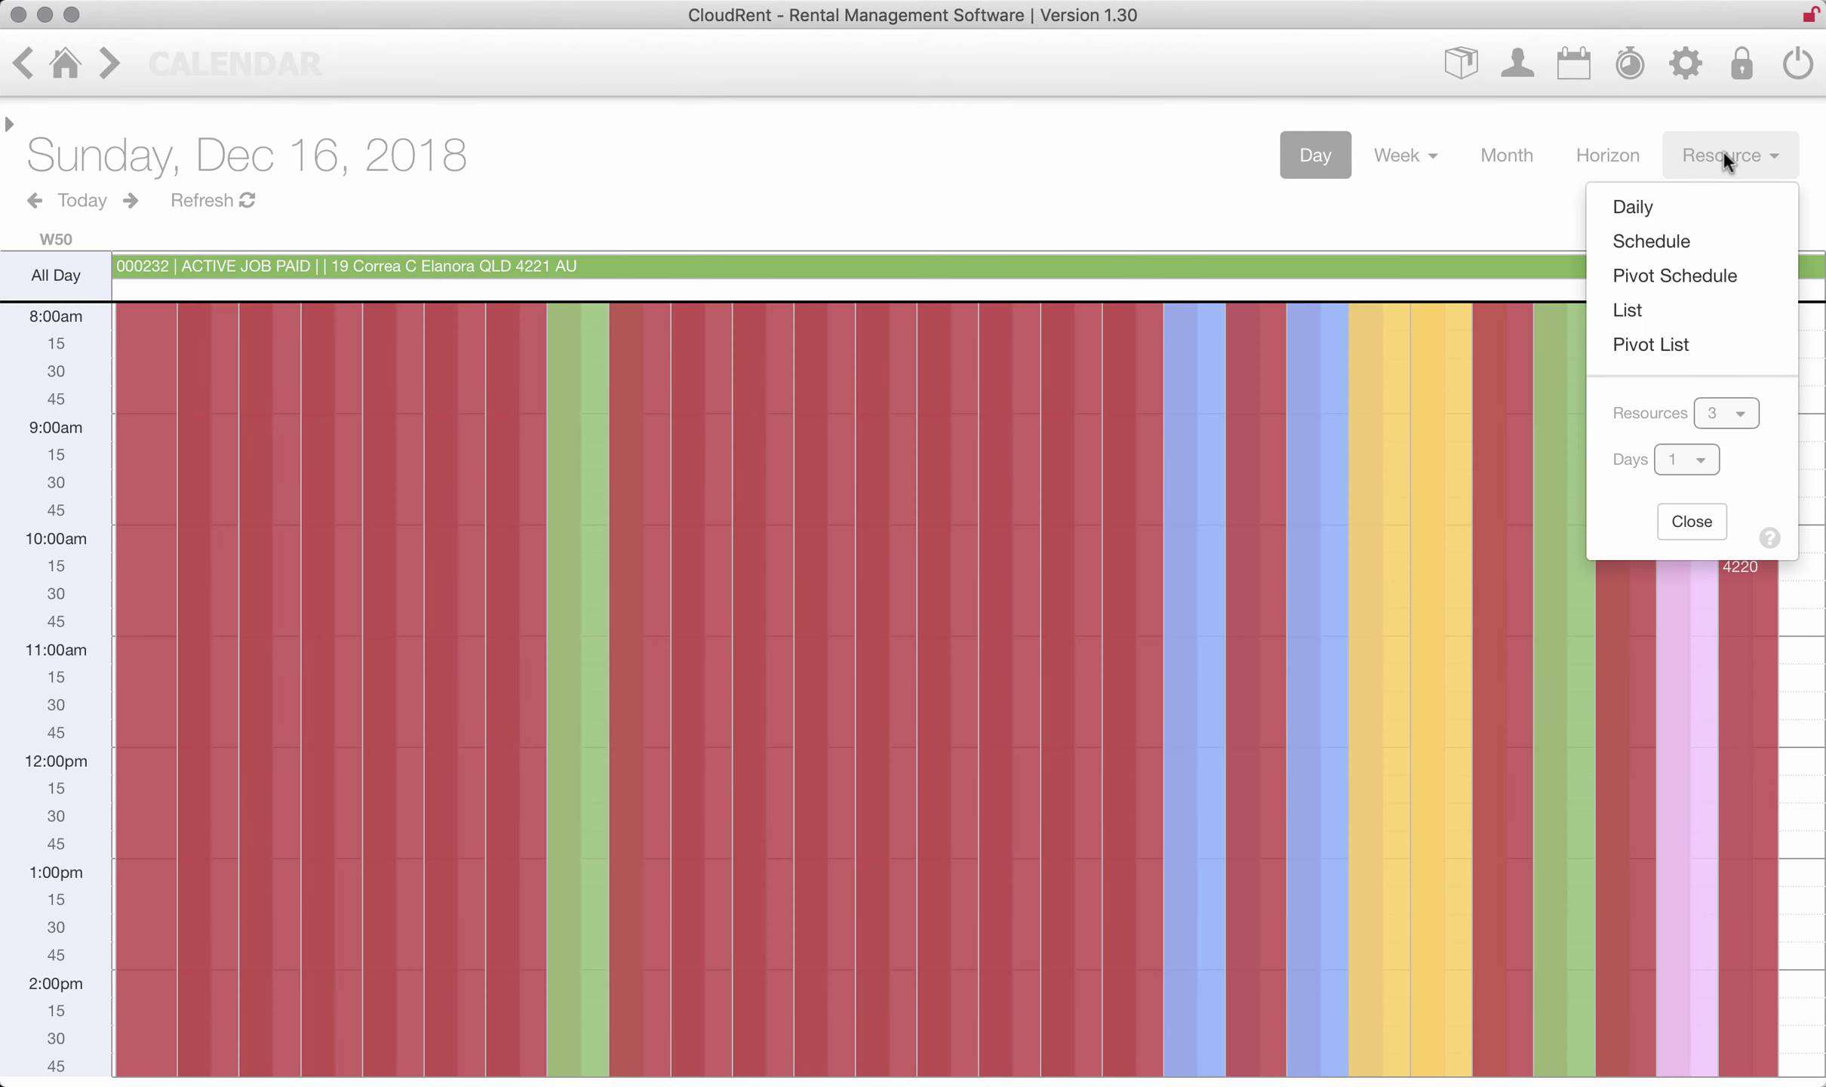
{"action": "left_click", "coordinate": [1670, 243]}
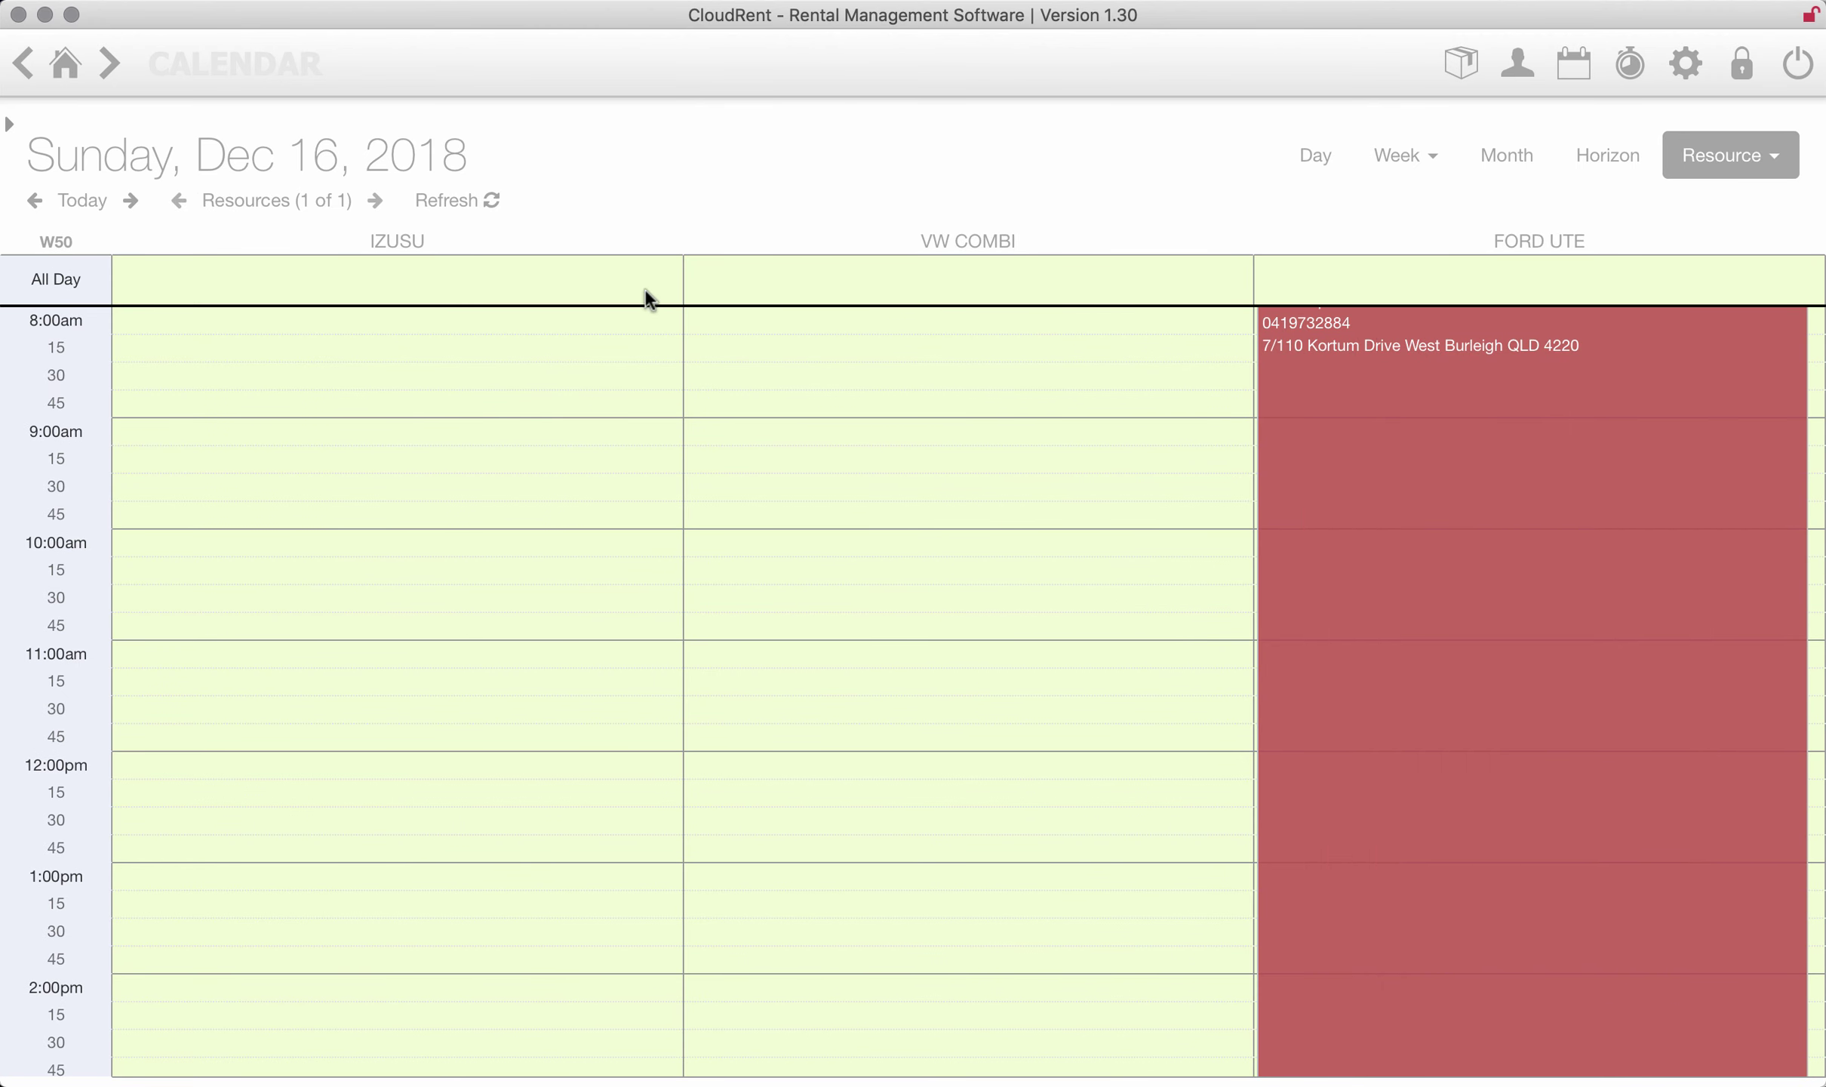
{"action": "left_click_drag", "start_coordinate": [1365, 342], "coordinate": [970, 396]}
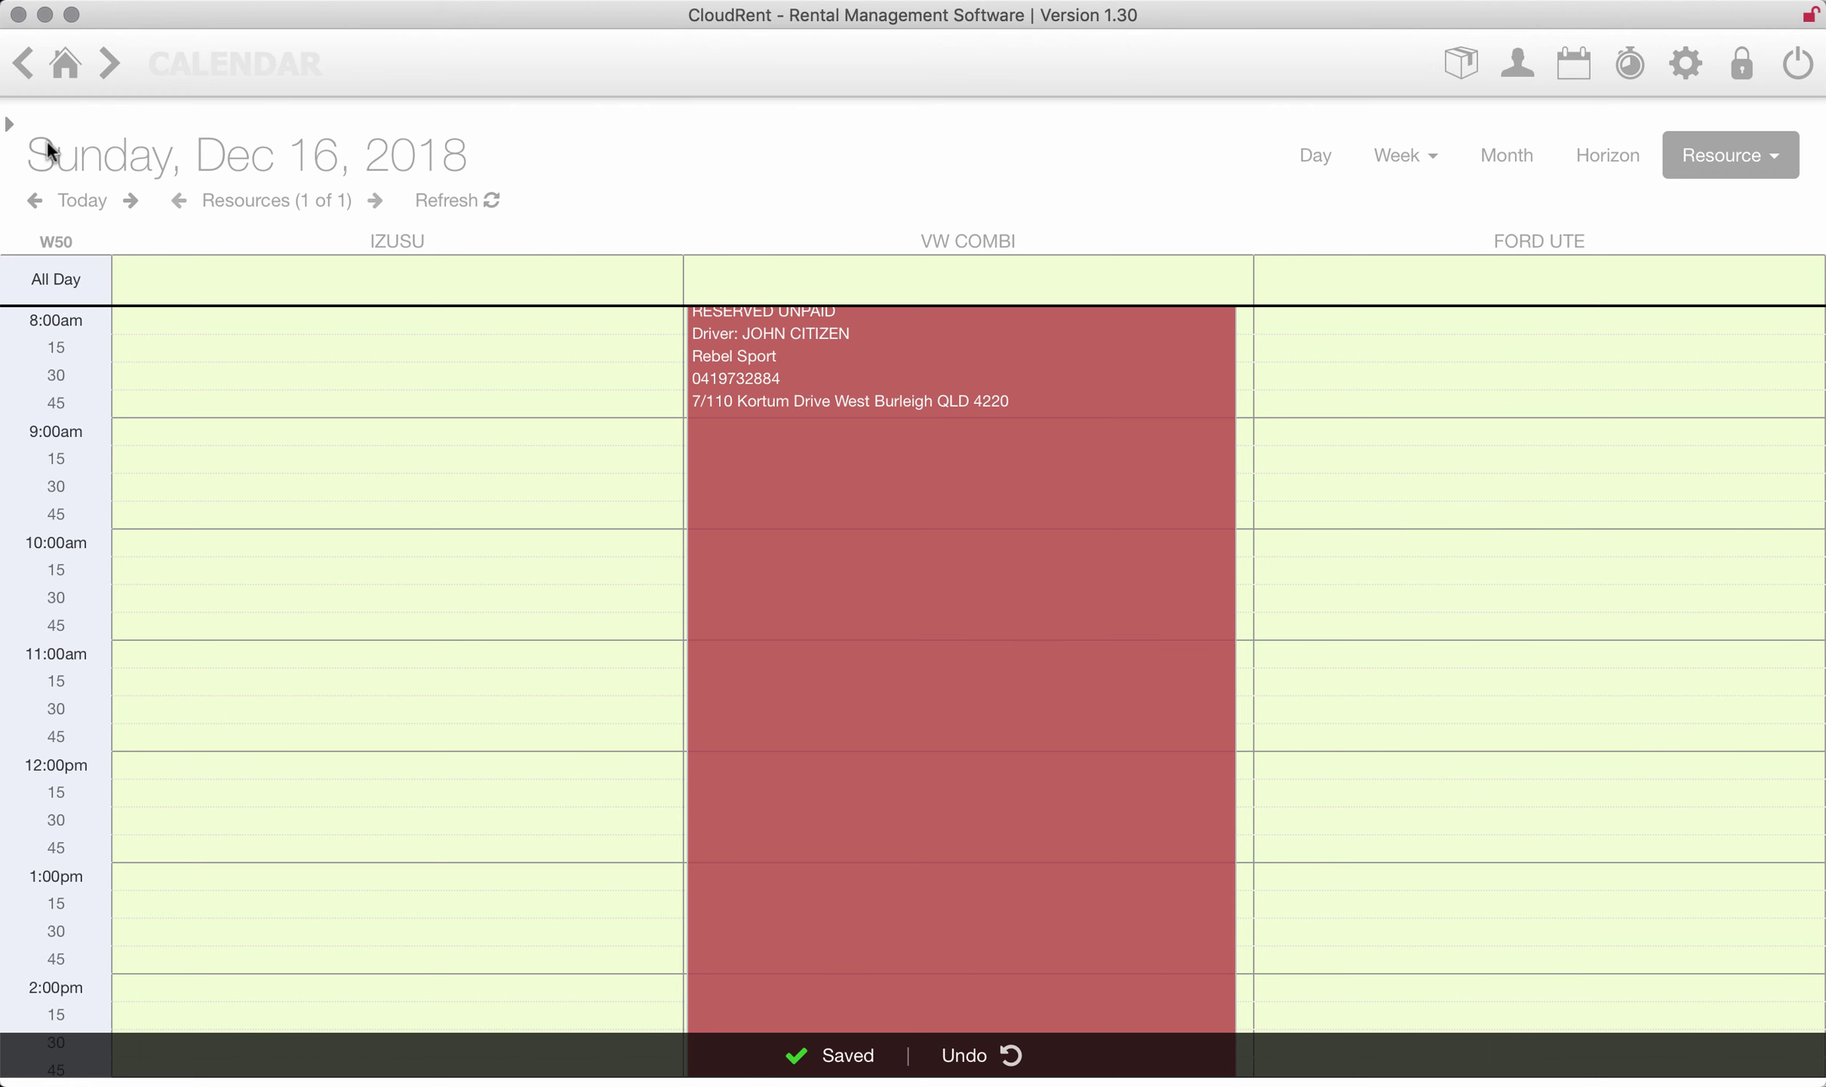
- Review the overdue invoices and long-term rentals lists, then return to the Dashboard
{"action": "left_click", "coordinate": [65, 65]}
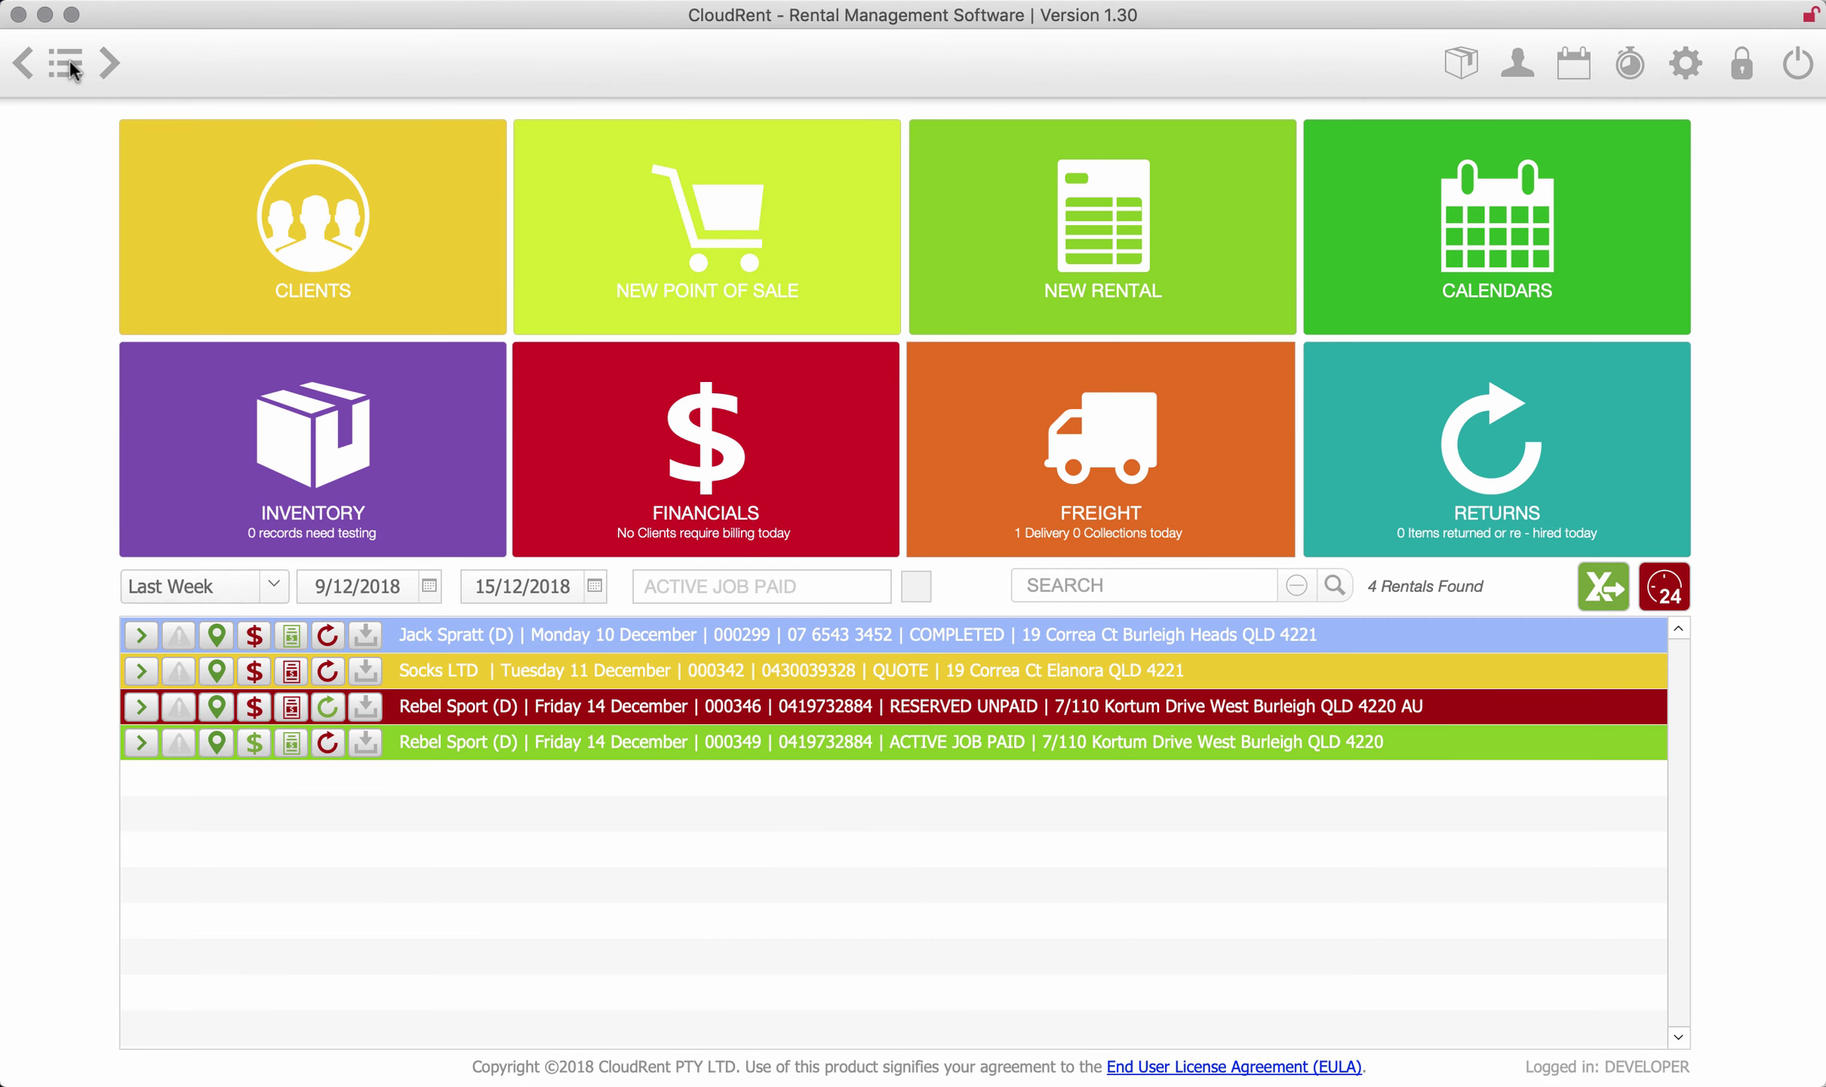
{"action": "left_click", "coordinate": [776, 474]}
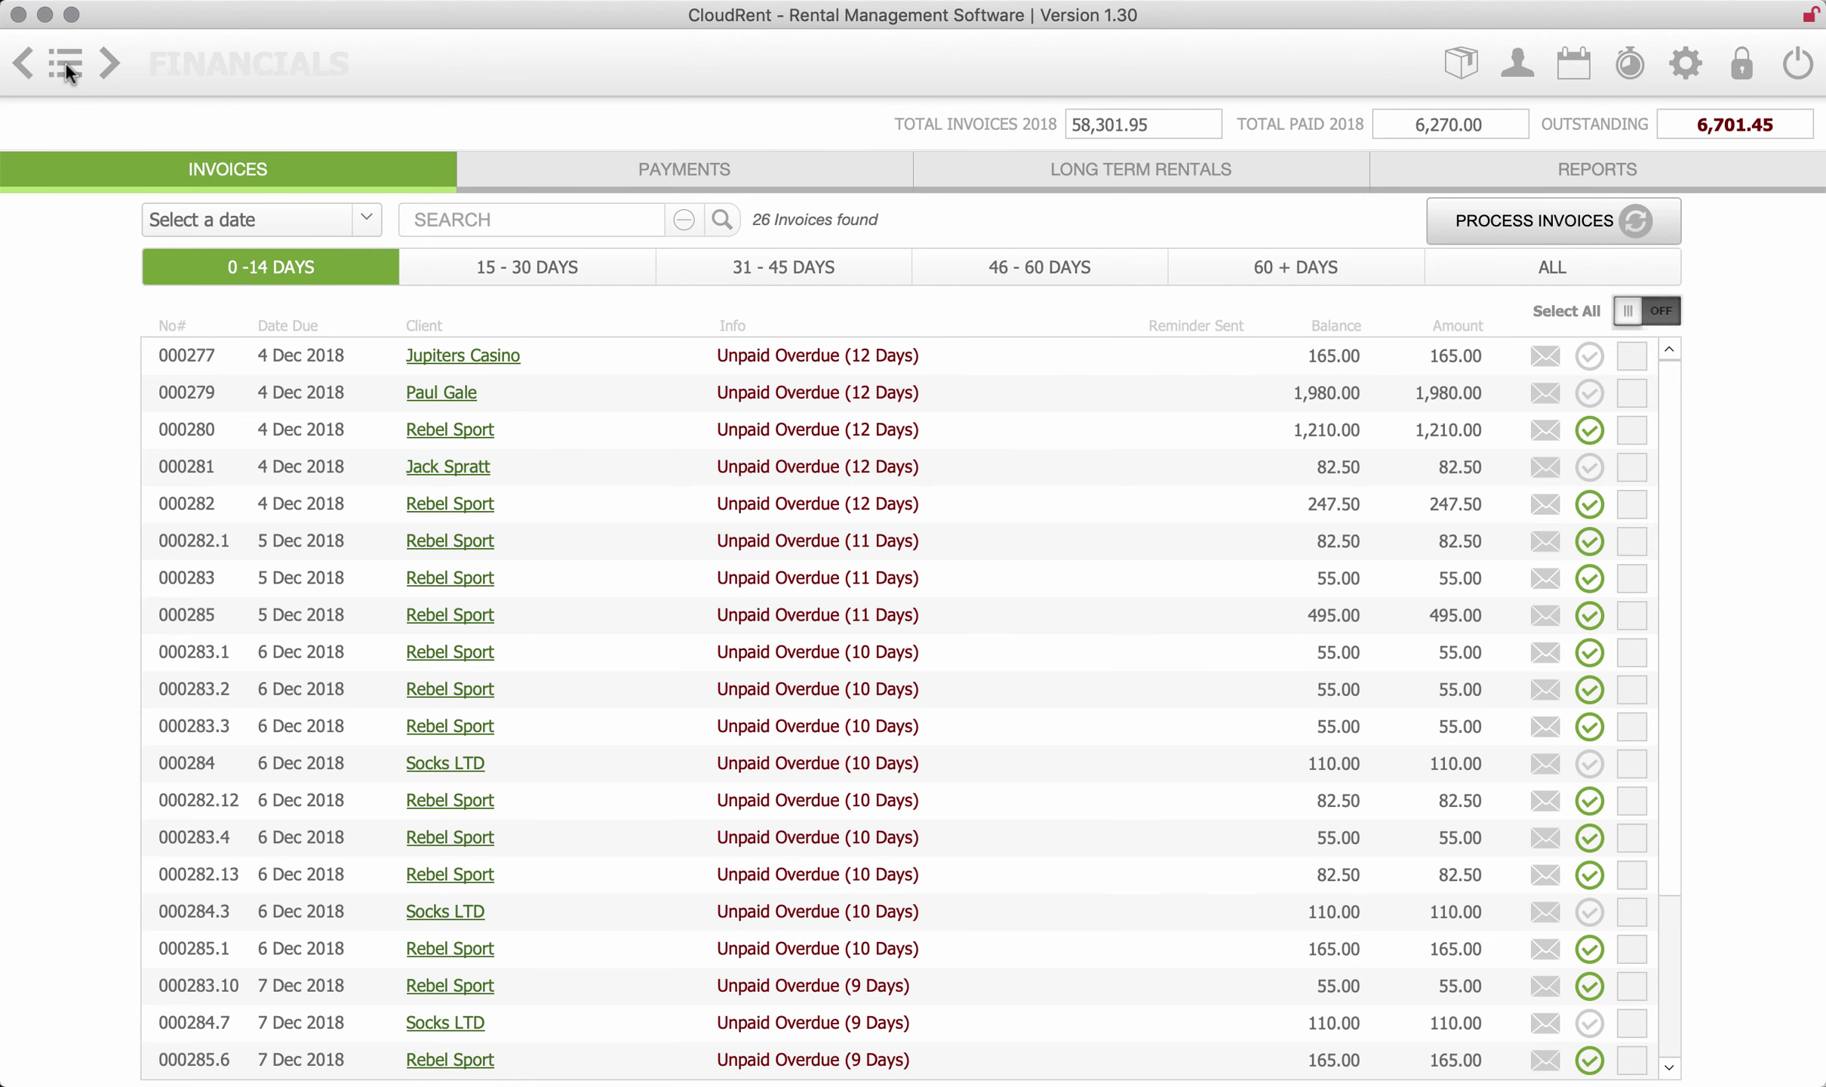
{"action": "left_click", "coordinate": [1049, 170]}
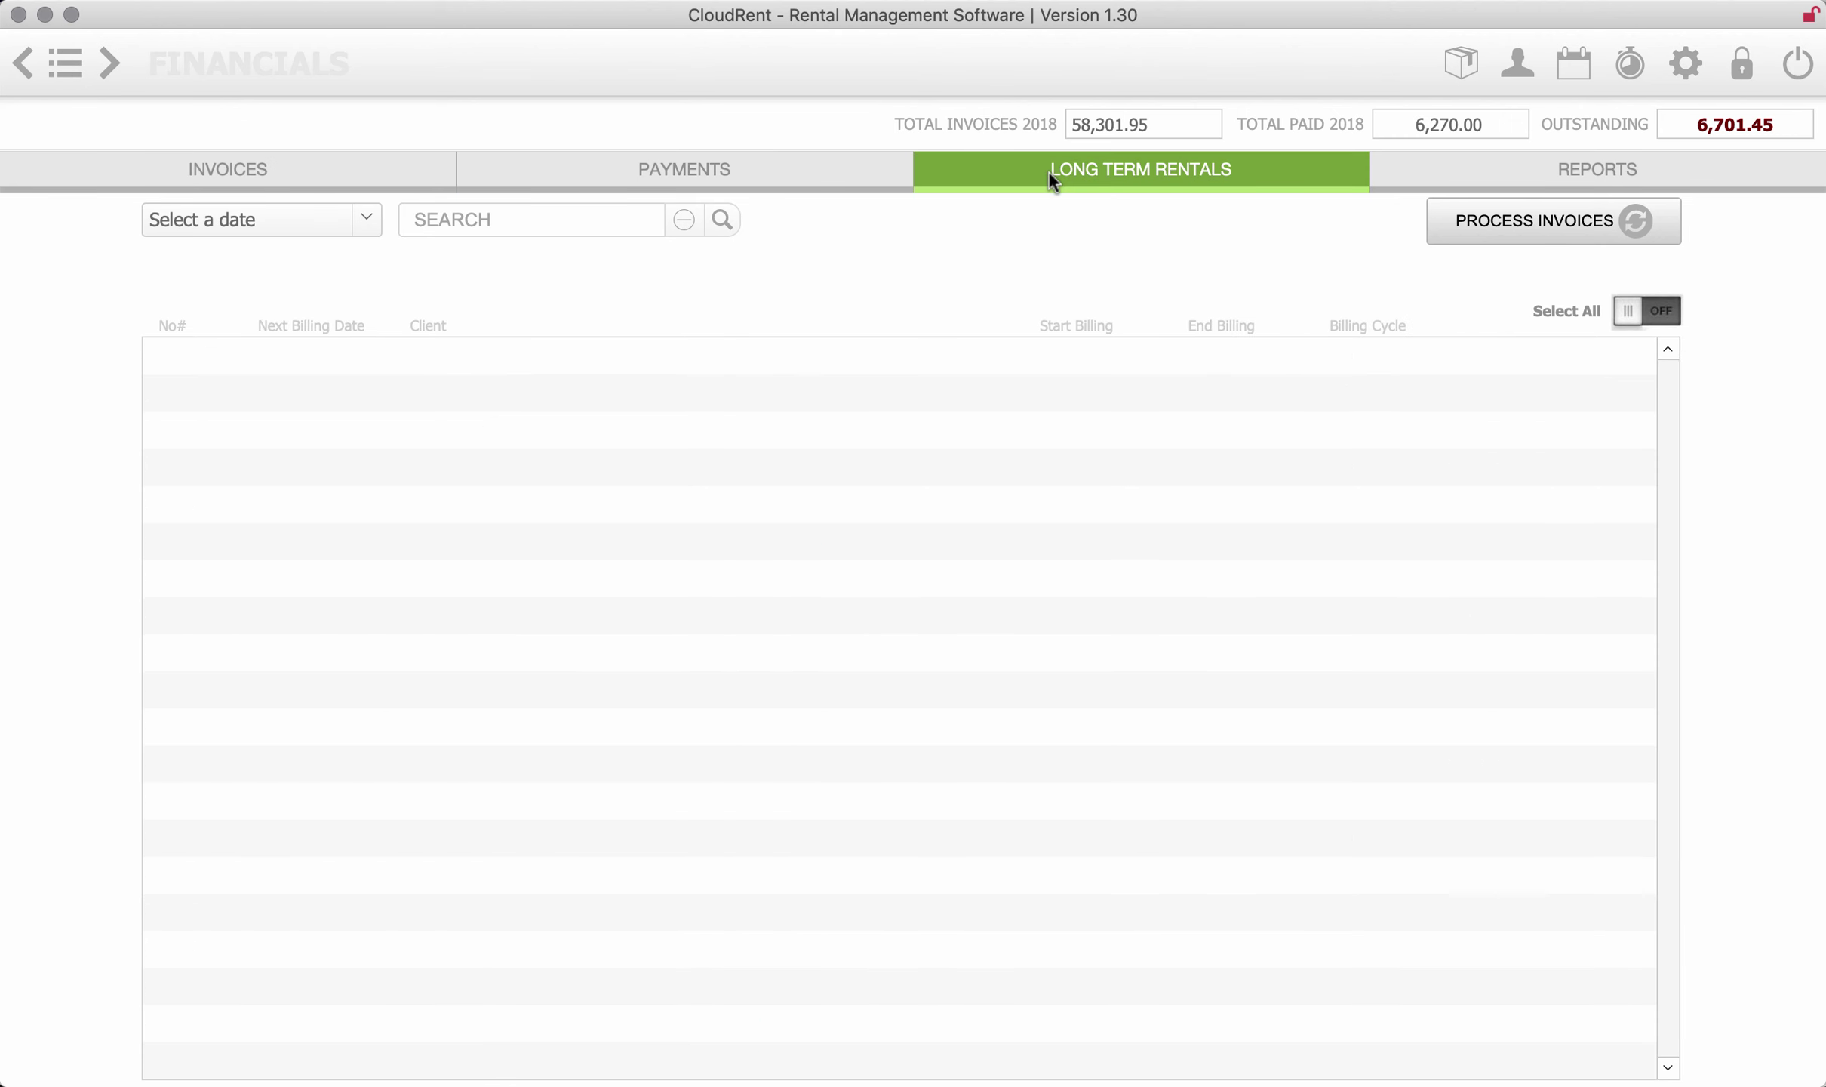
{"action": "left_click", "coordinate": [65, 66]}
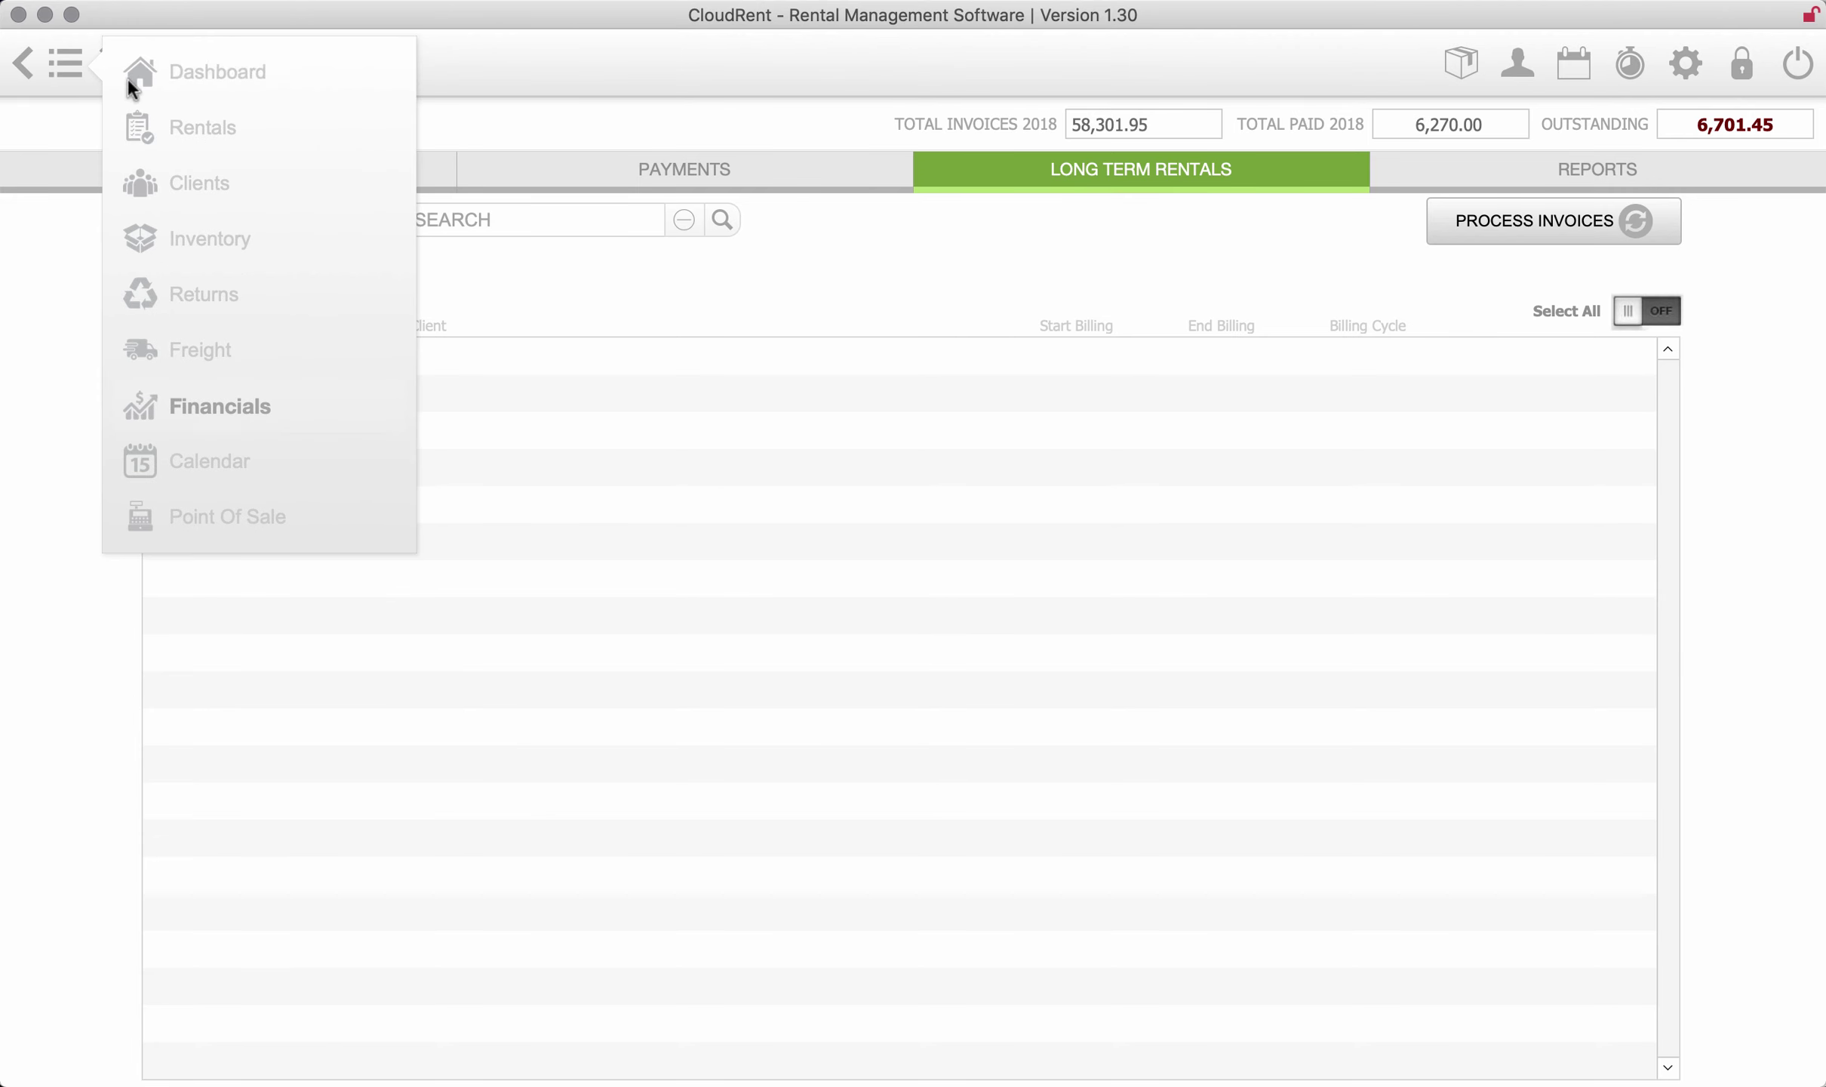
{"action": "left_click", "coordinate": [190, 74]}
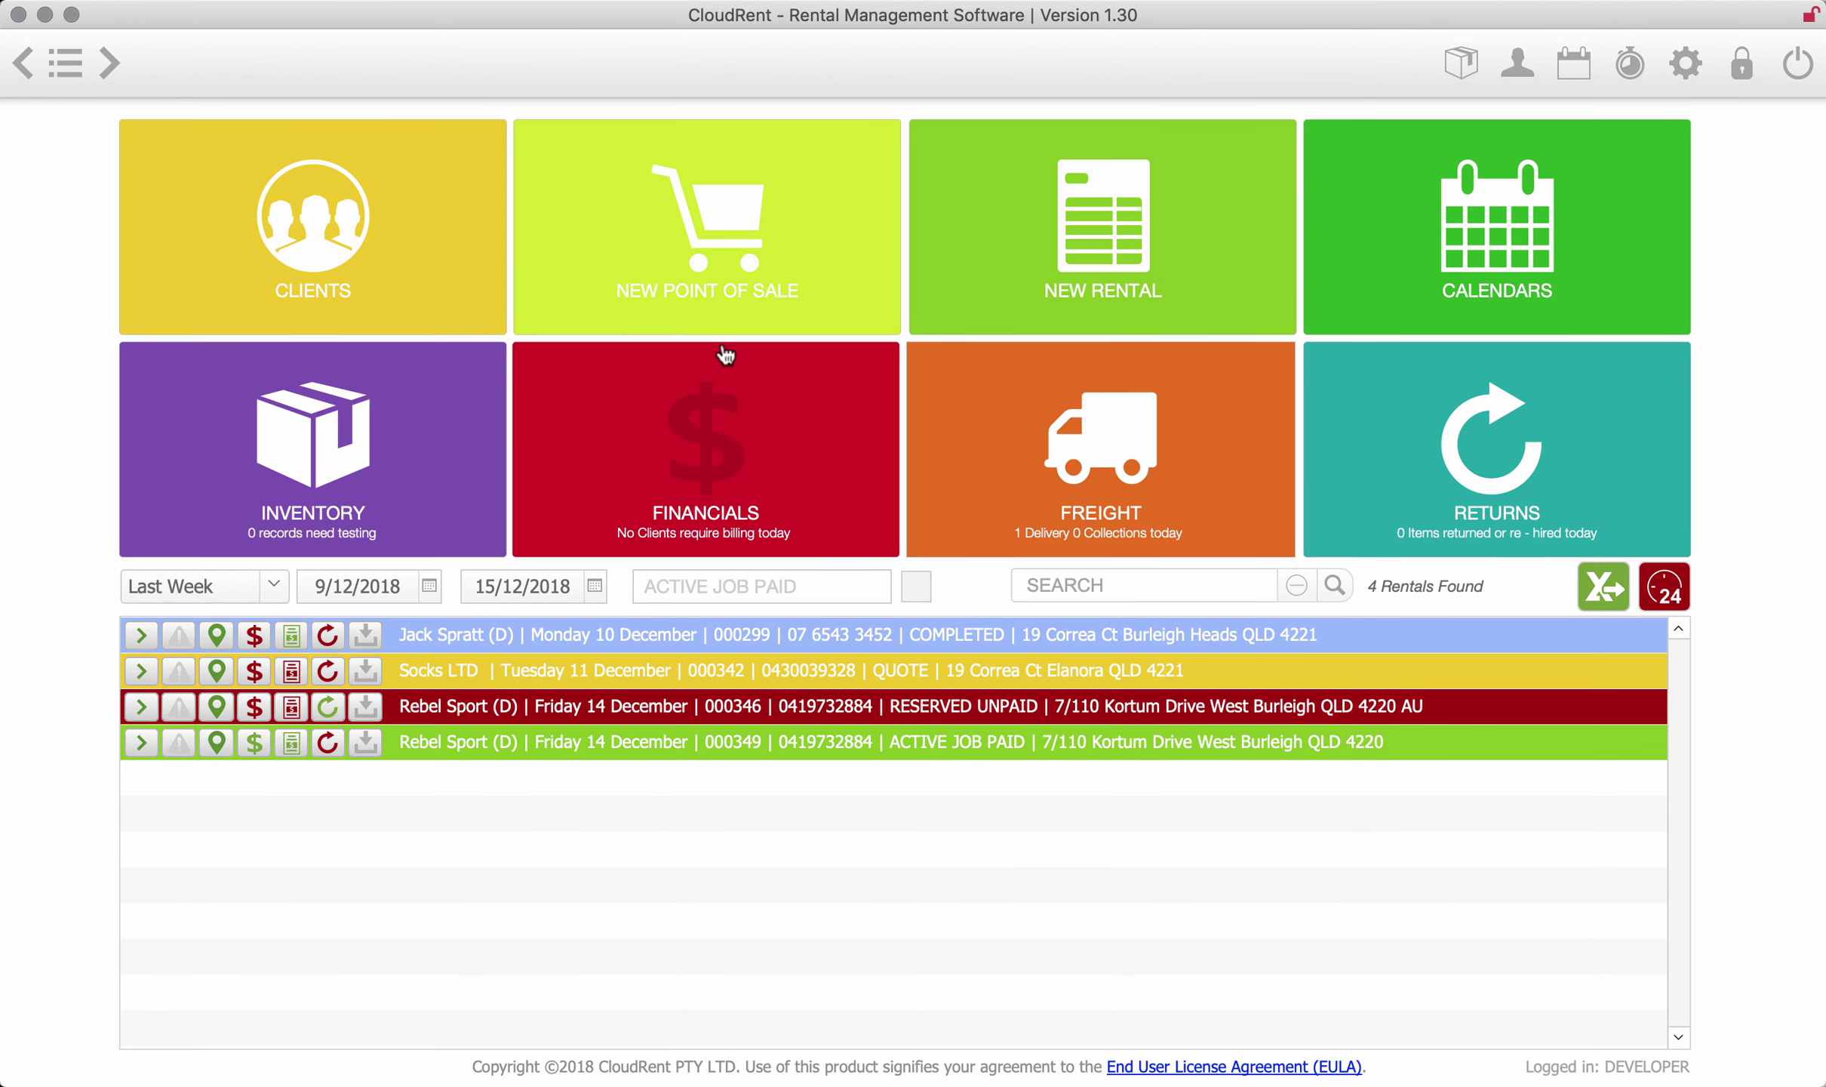
- Open FREIGHT to see the Rebel Sport delivery on Sun, 16 Dec 2018 with the VW COMBI
{"action": "left_click", "coordinate": [1073, 424]}
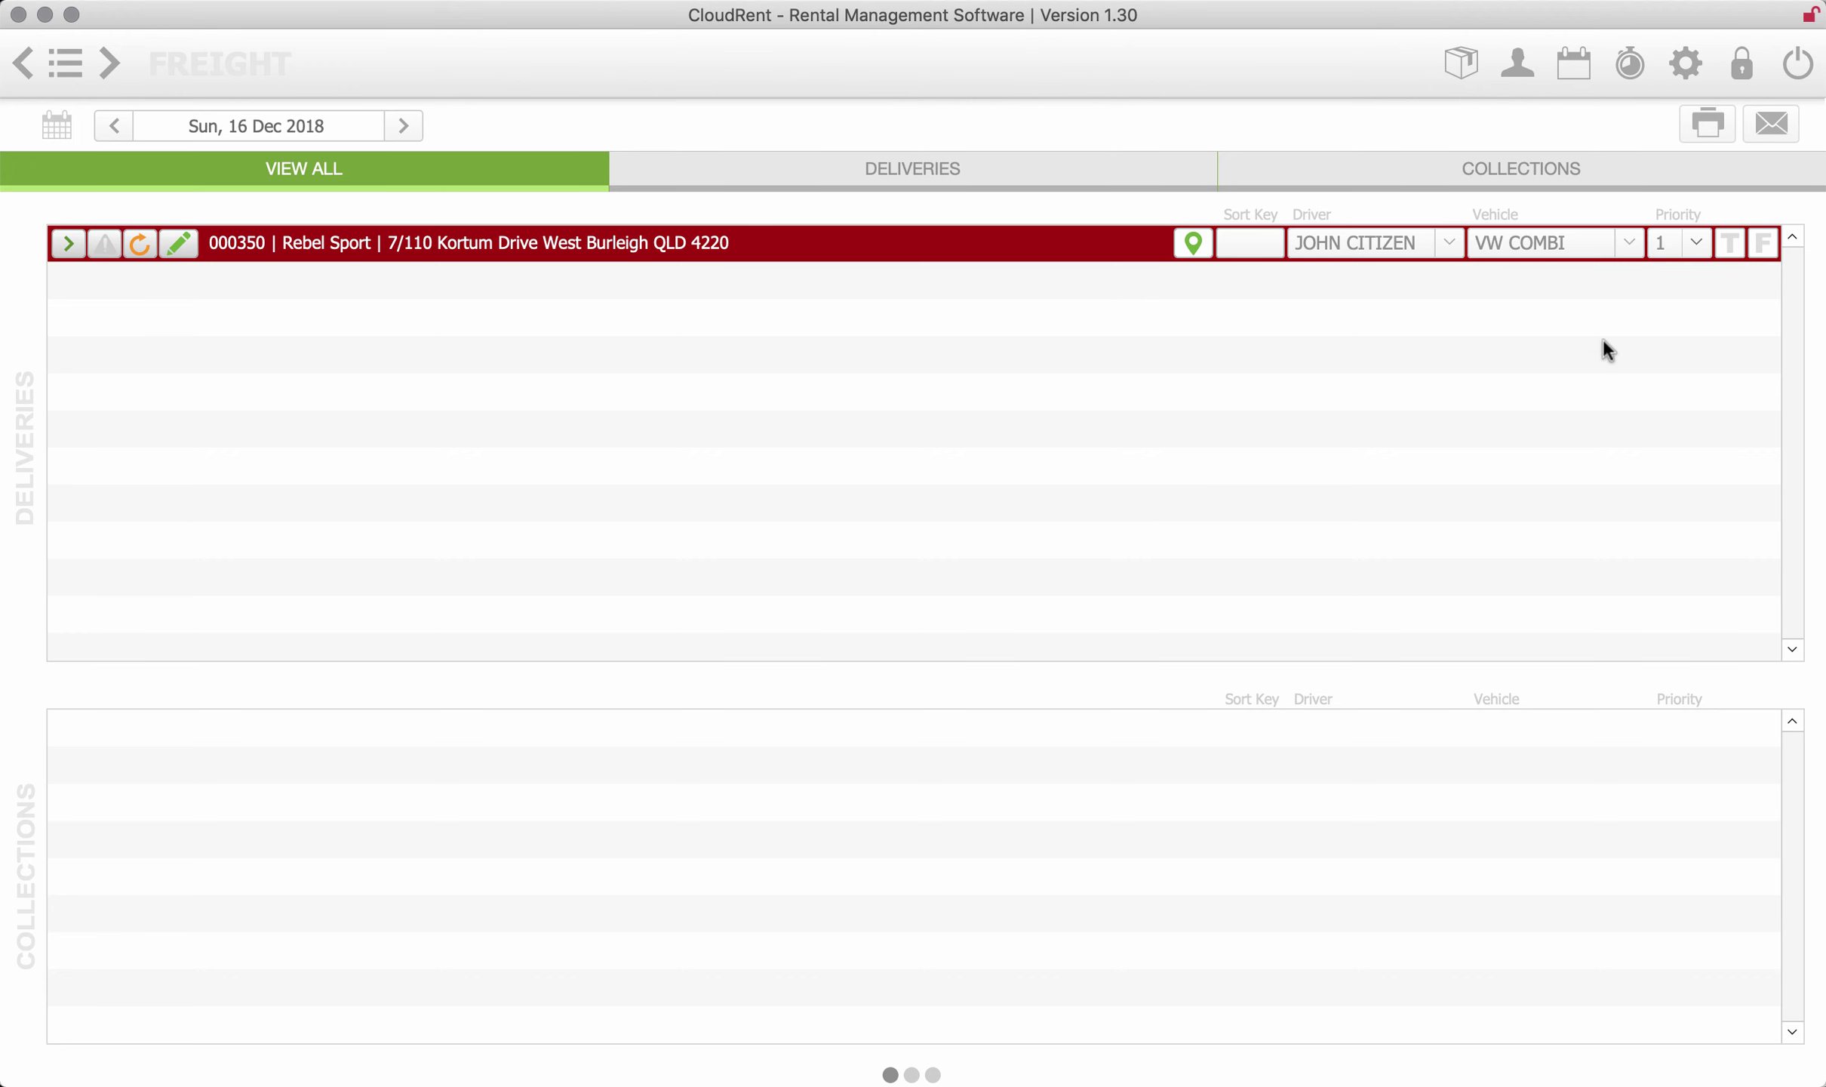
{"action": "left_click", "coordinate": [1772, 123]}
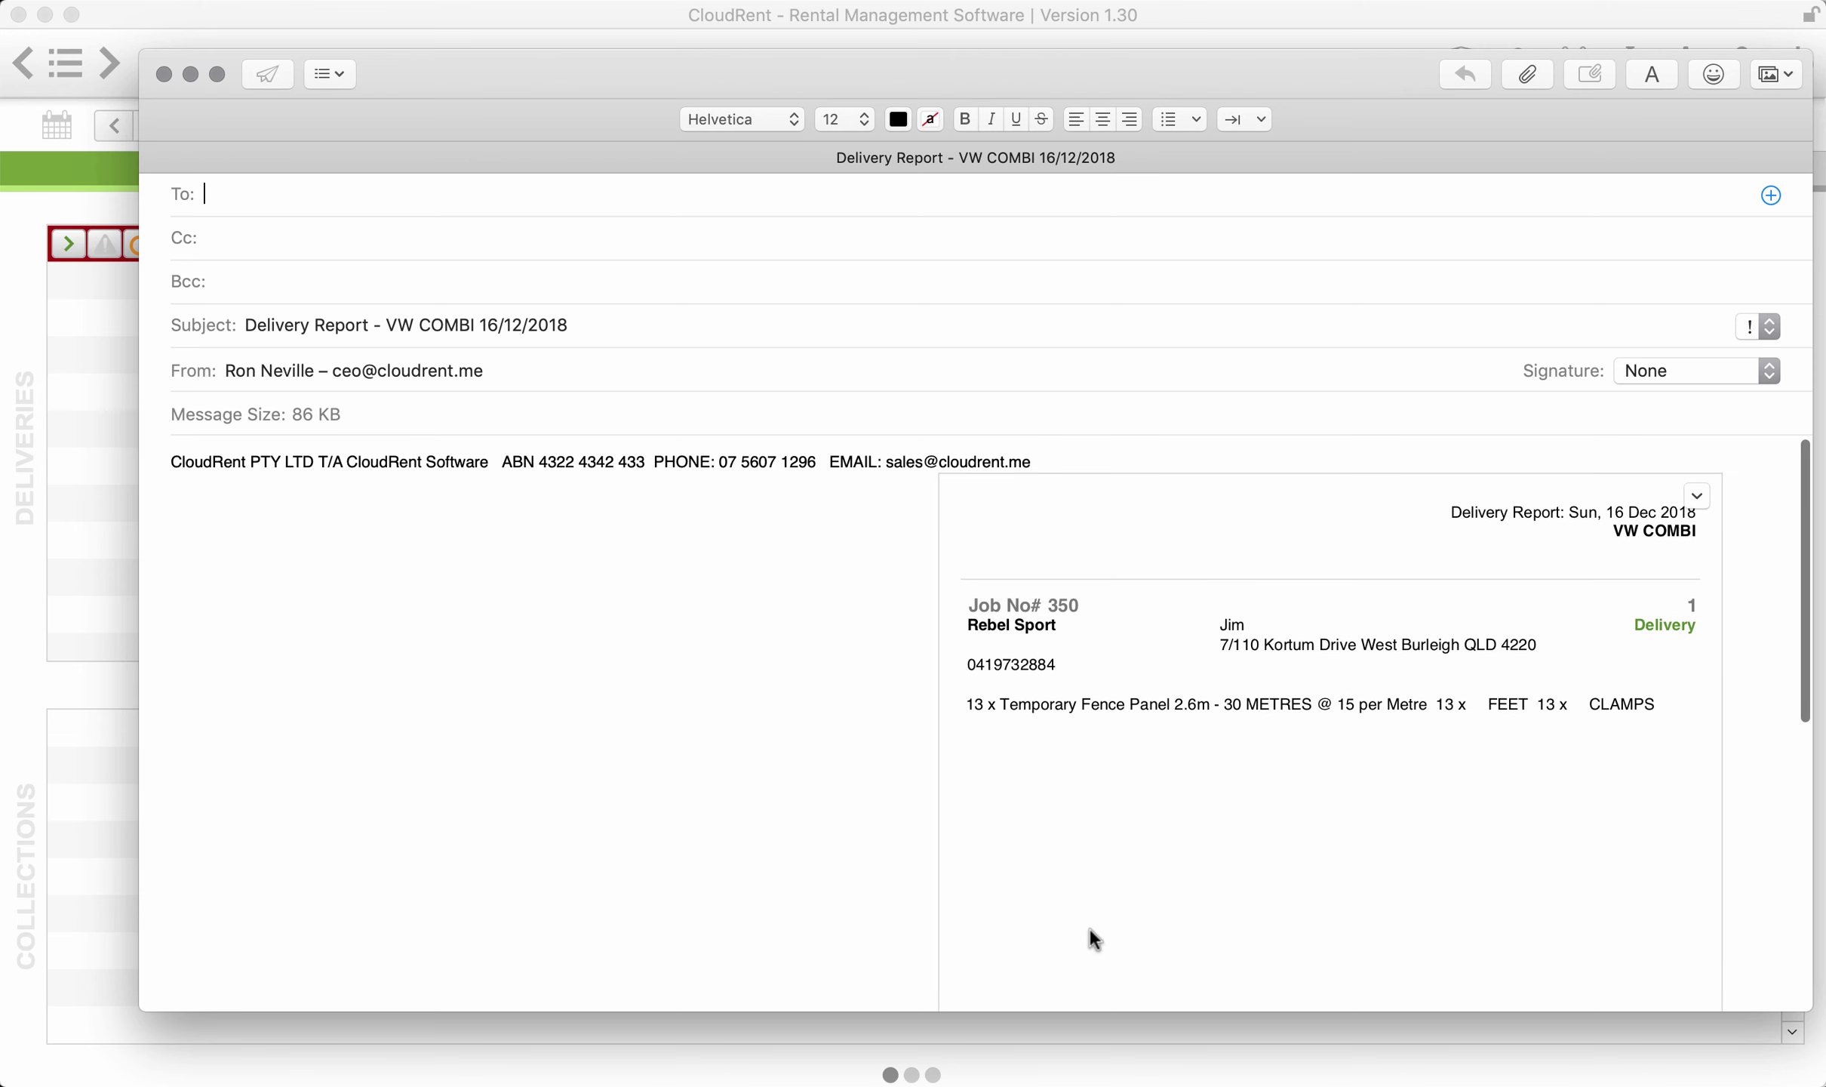
{"action": "left_click", "coordinate": [164, 74]}
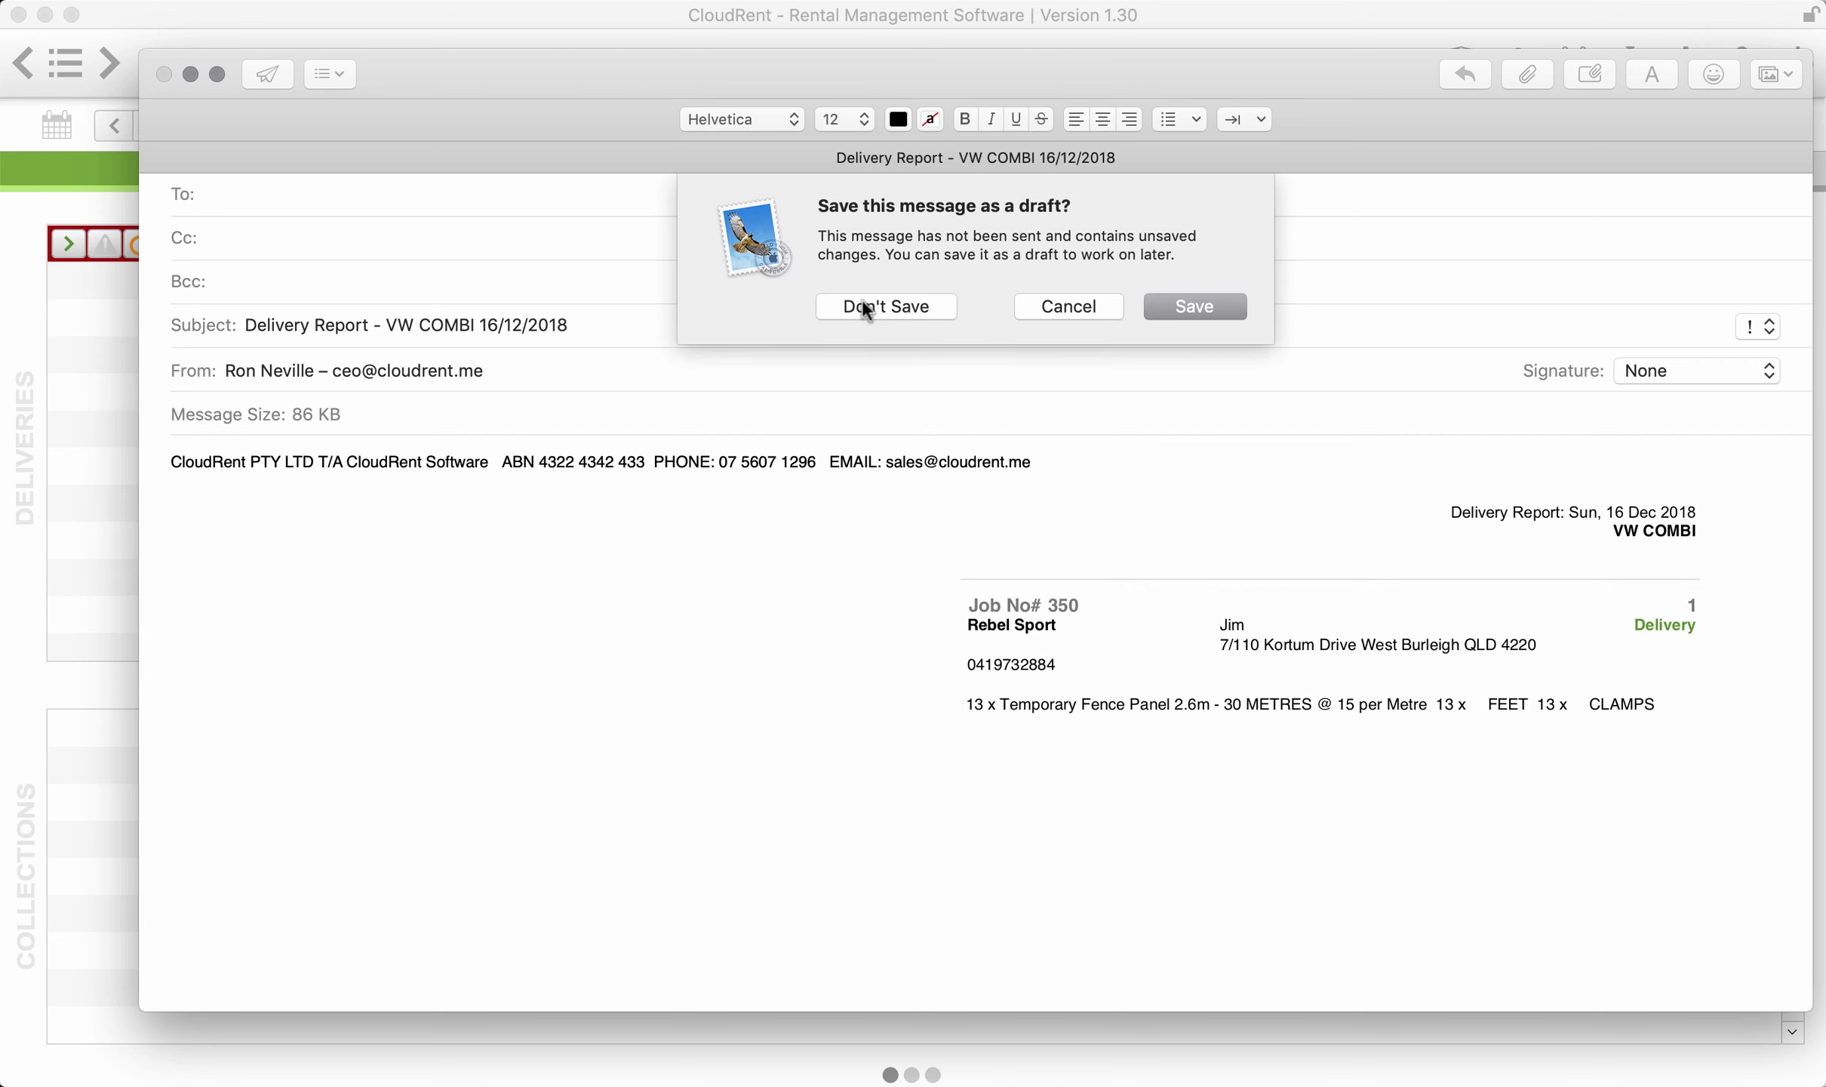
{"action": "left_click", "coordinate": [863, 304]}
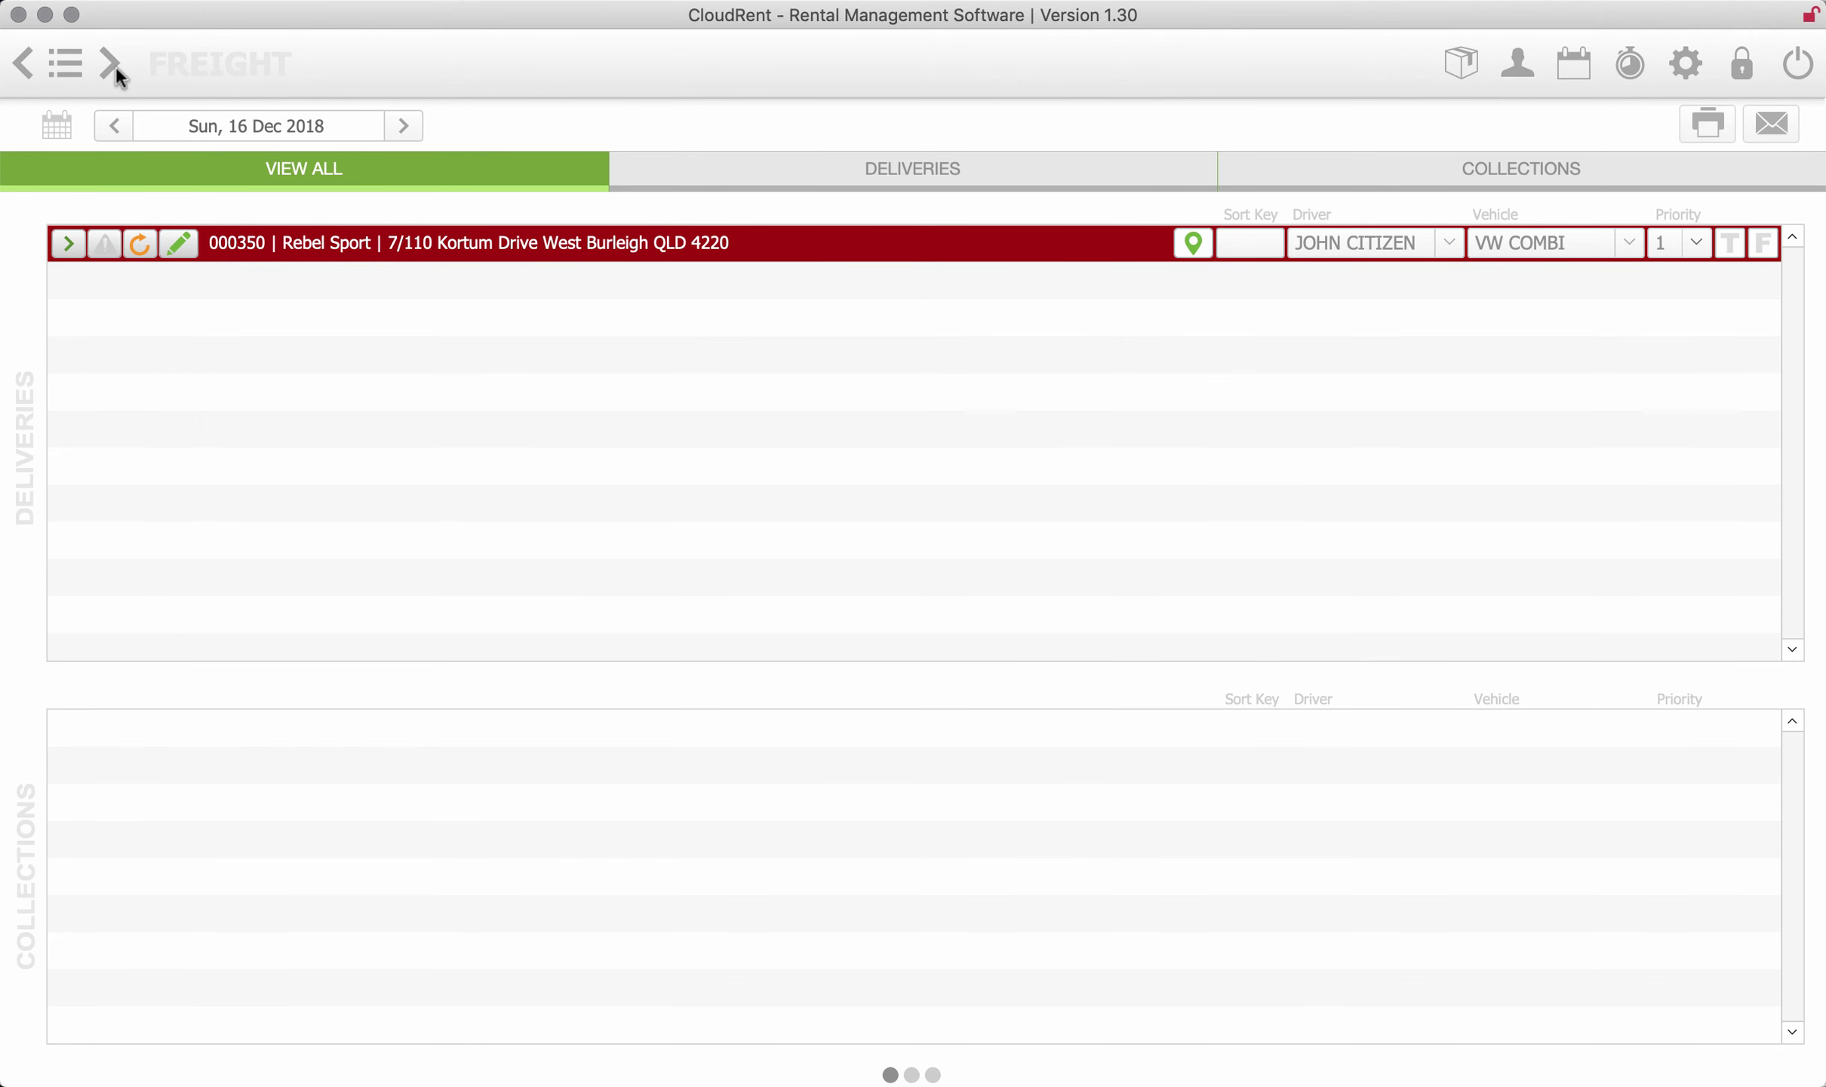
- Go back to the Dashboard and open Company Administration from the gear icon
{"action": "left_click", "coordinate": [67, 67]}
{"action": "left_click", "coordinate": [200, 84]}
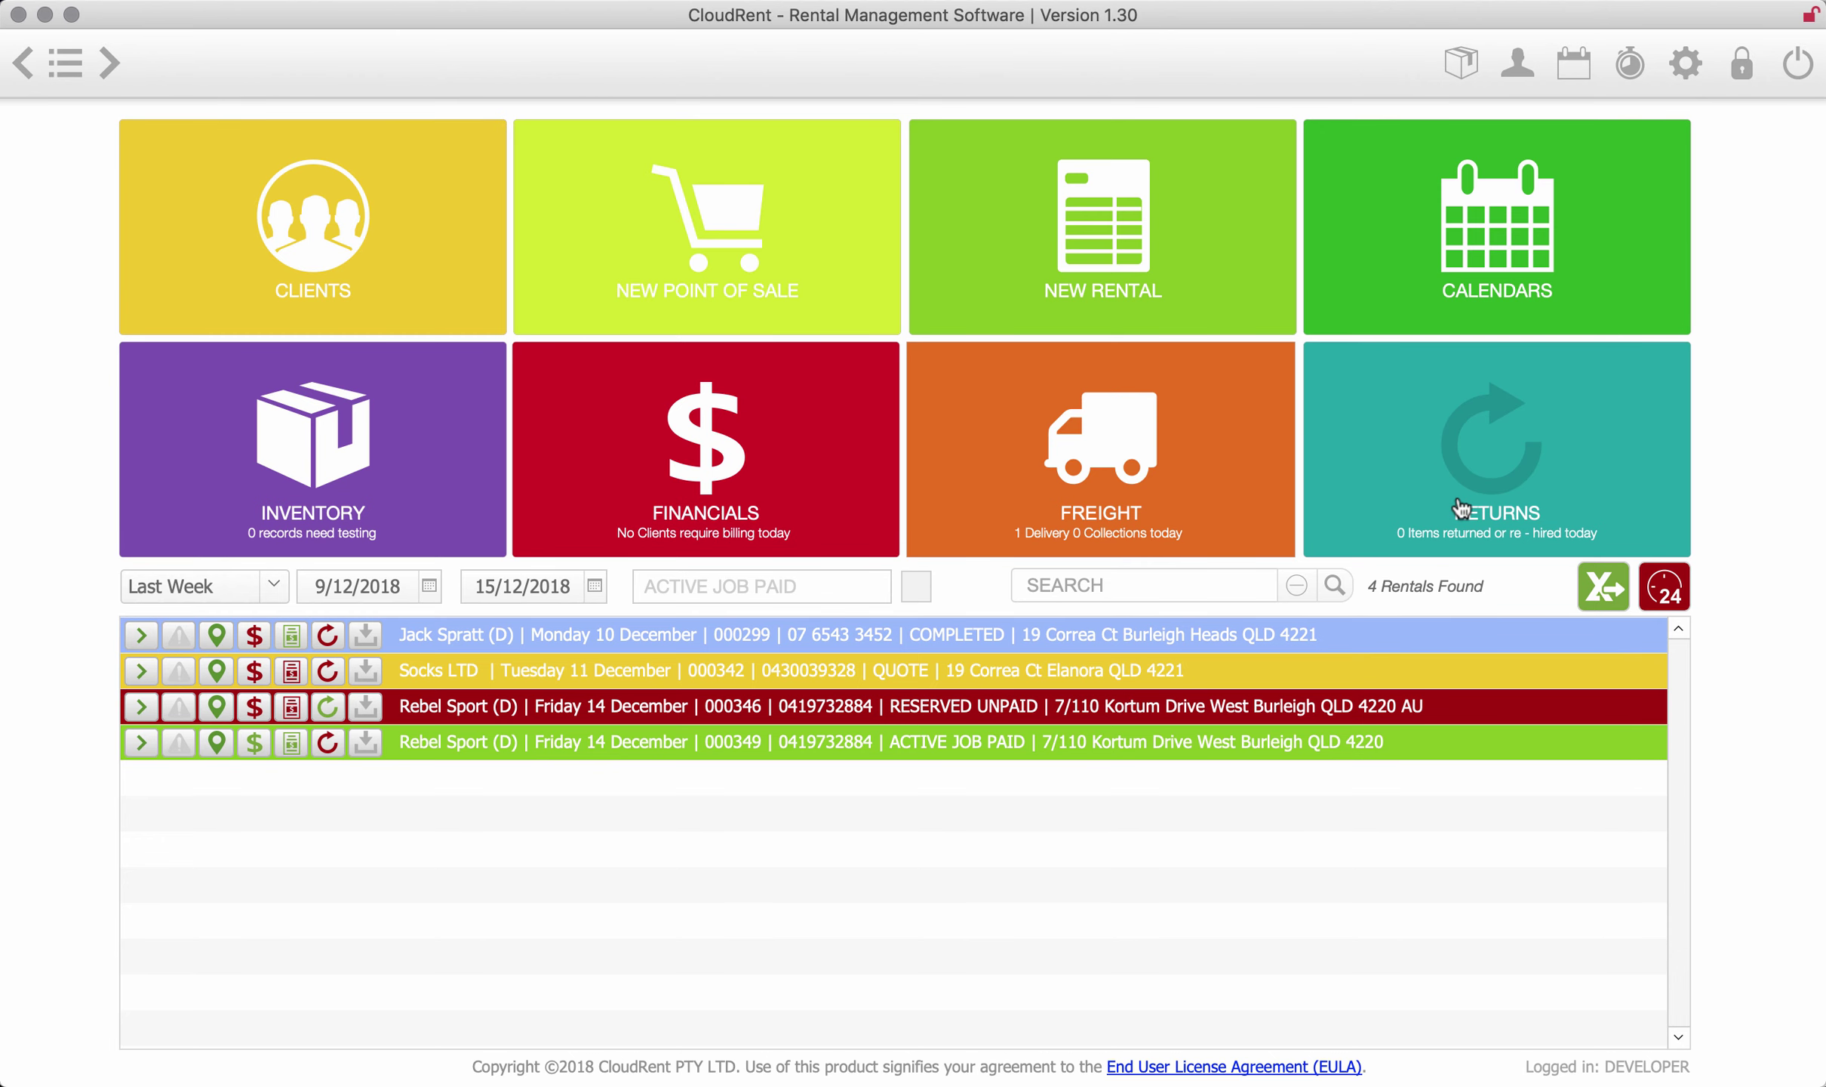
{"action": "left_click", "coordinate": [1687, 72]}
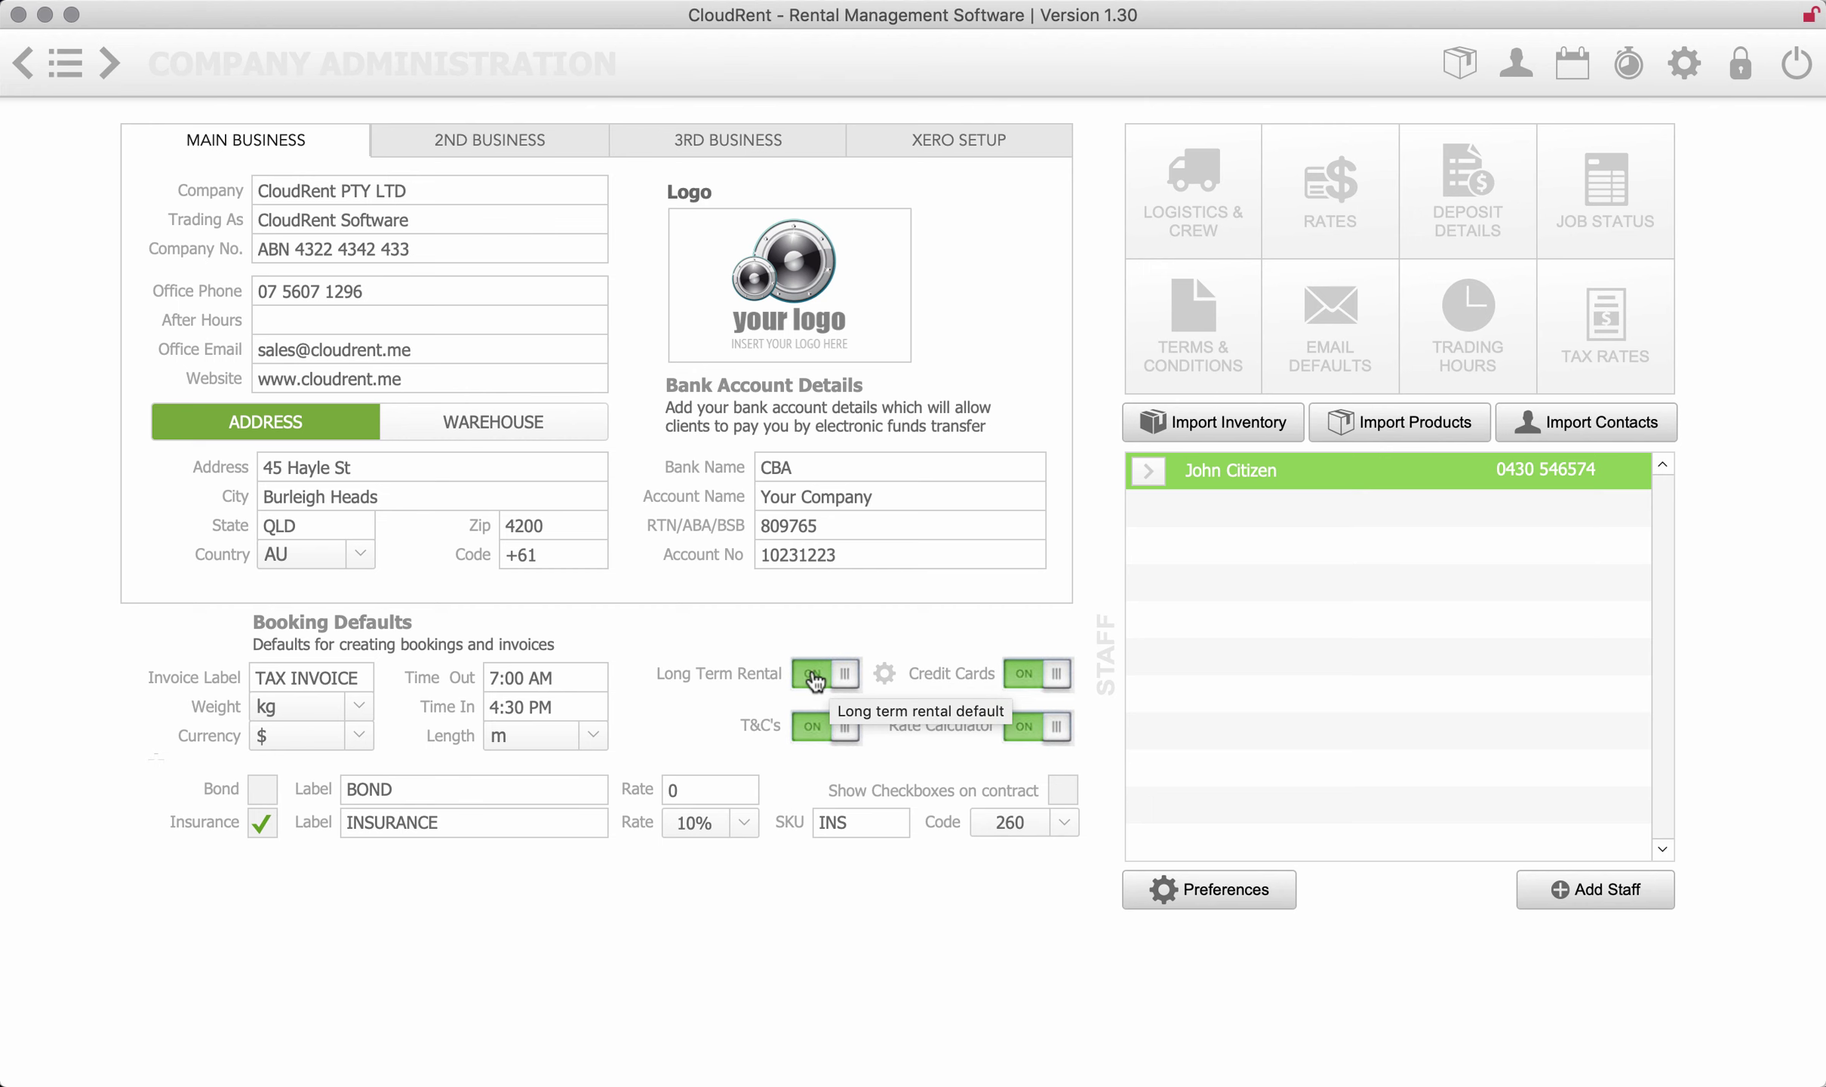
{"action": "left_click", "coordinate": [889, 677]}
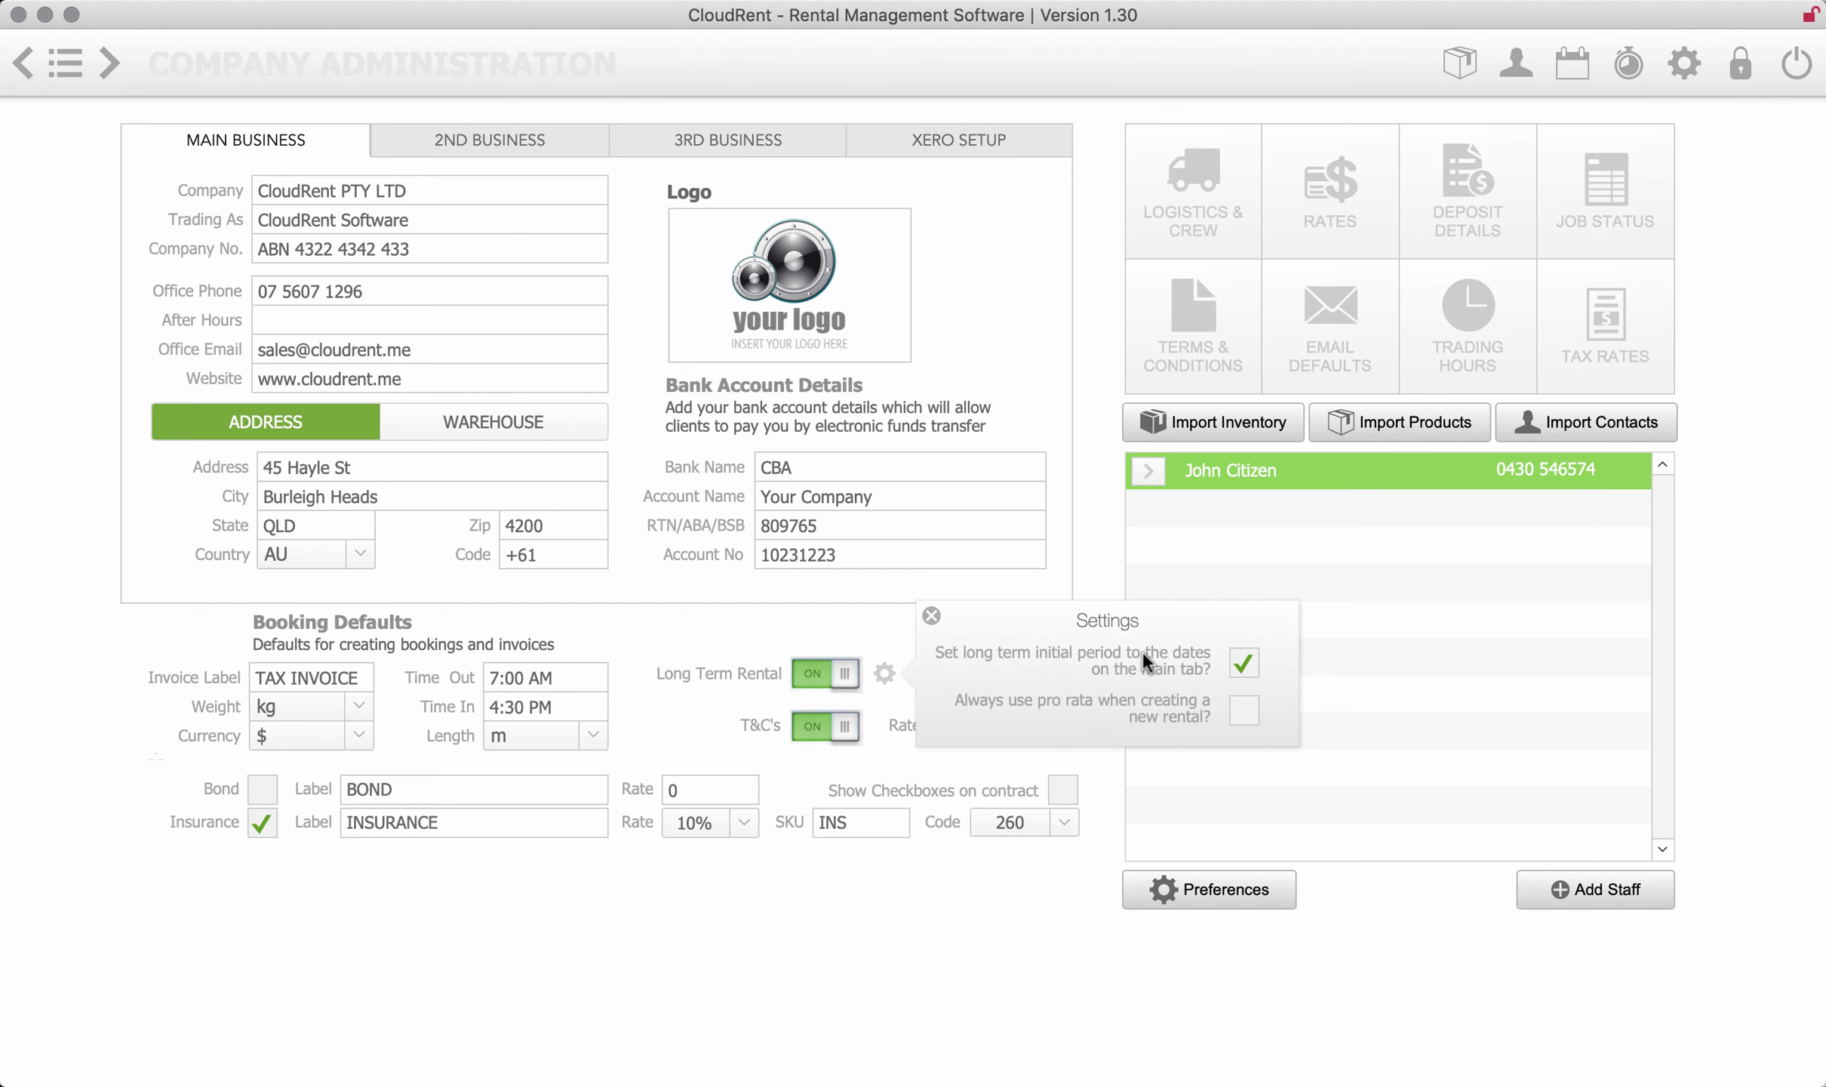
{"action": "left_click", "coordinate": [1705, 516]}
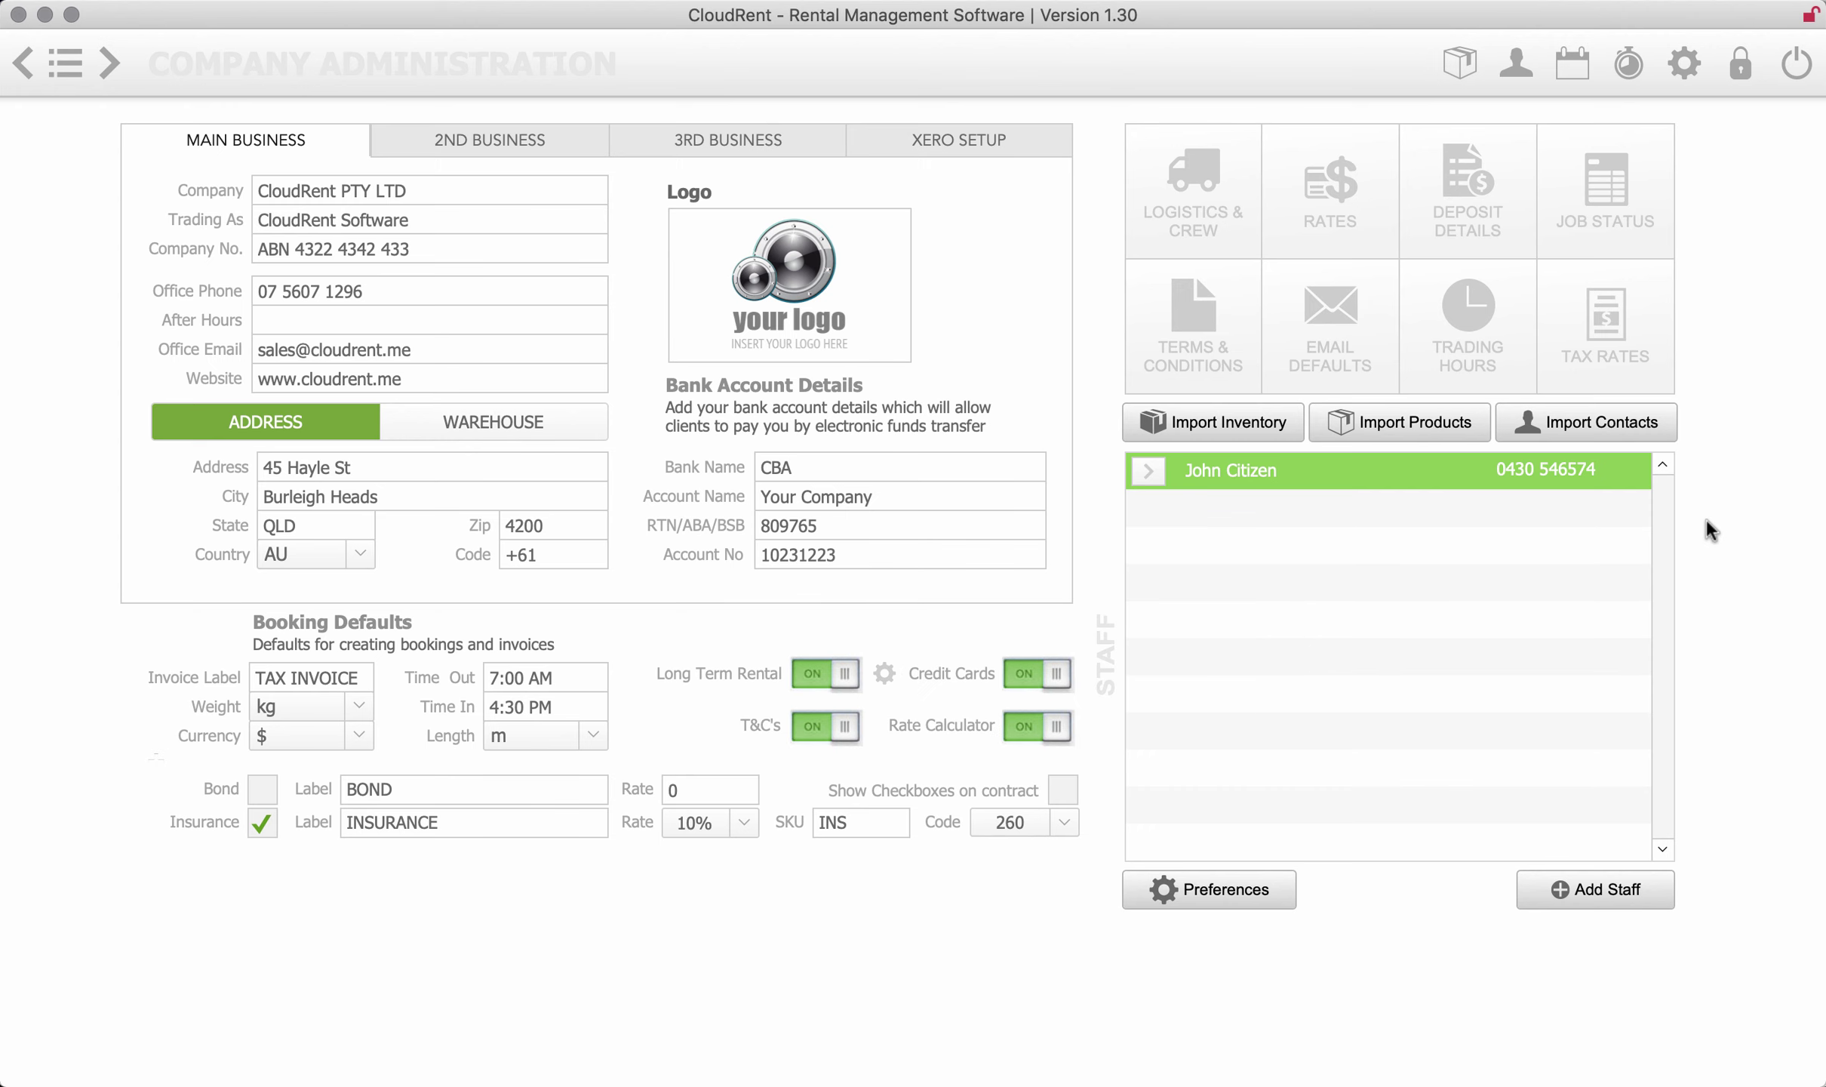
- Open EMAIL DEFAULTS and read through the booking, quote and end-of-rental email bodies
{"action": "left_click", "coordinate": [1341, 344]}
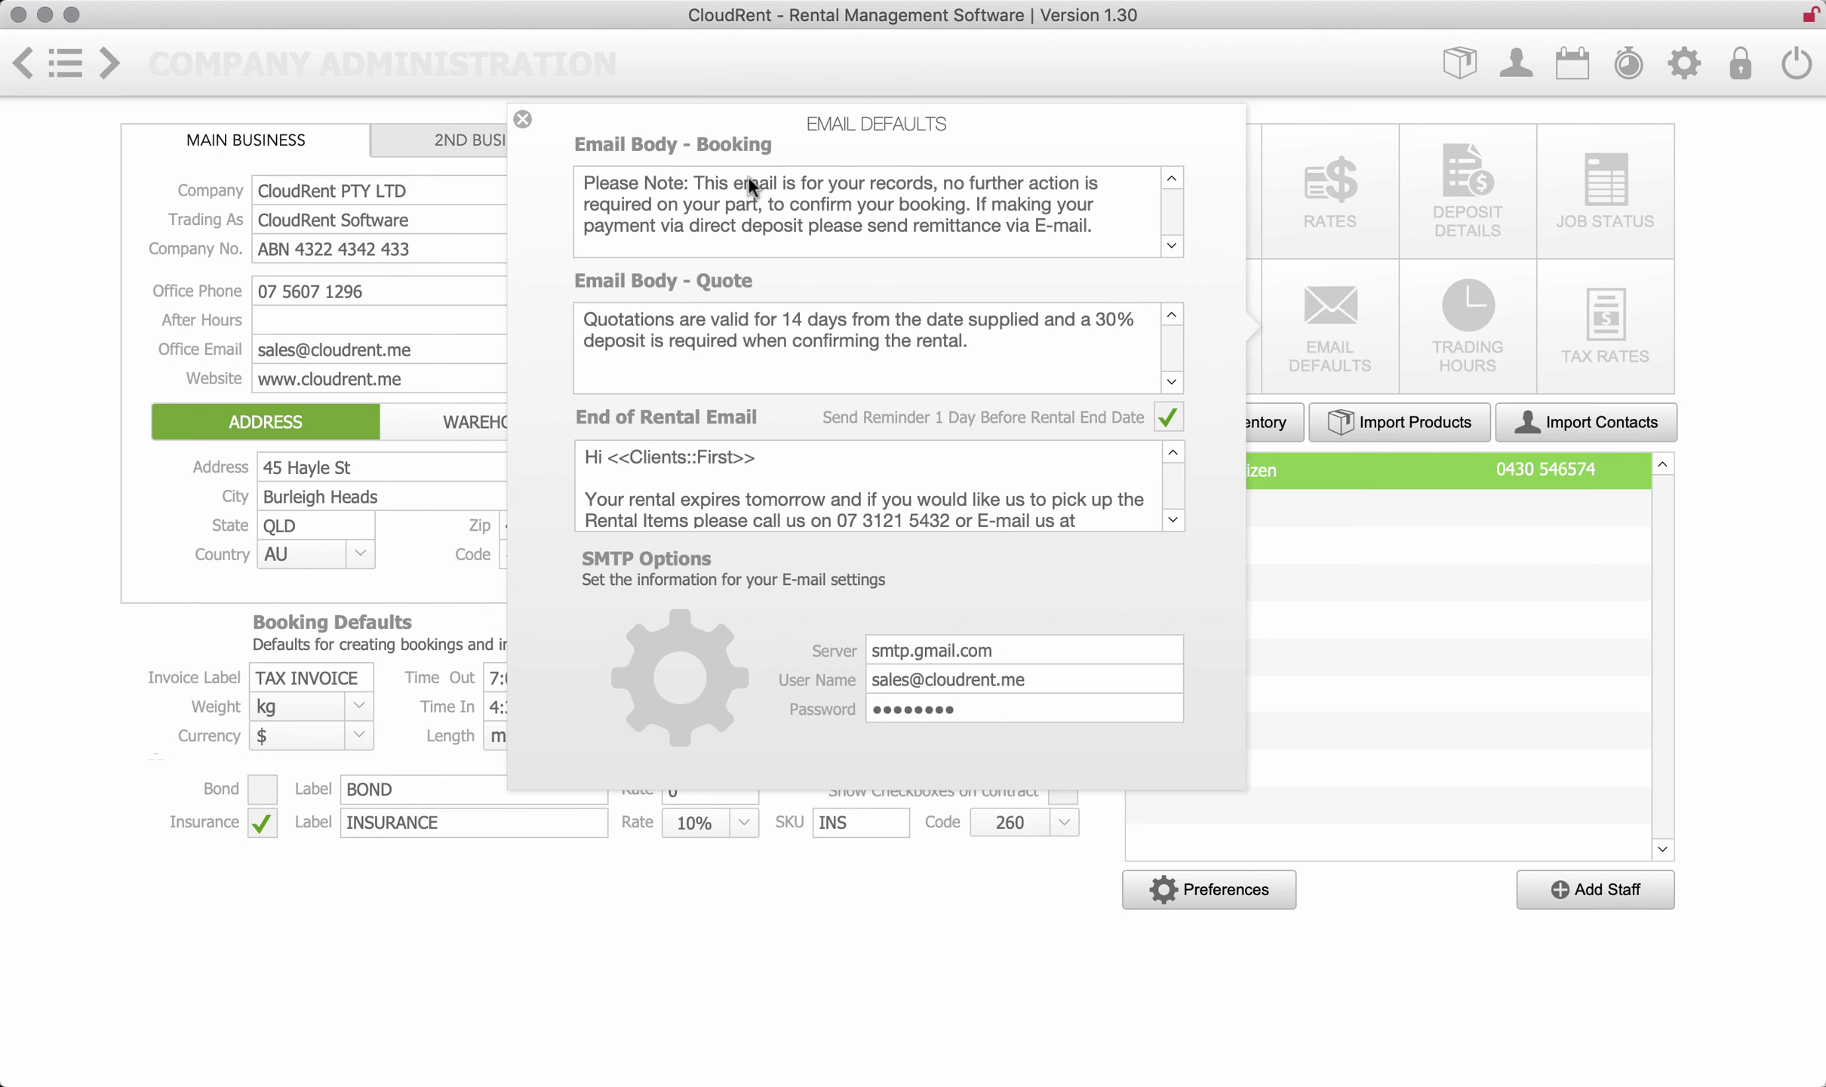
{"action": "left_click", "coordinate": [745, 190]}
{"action": "left_click_drag", "start_coordinate": [587, 181], "coordinate": [1198, 217]}
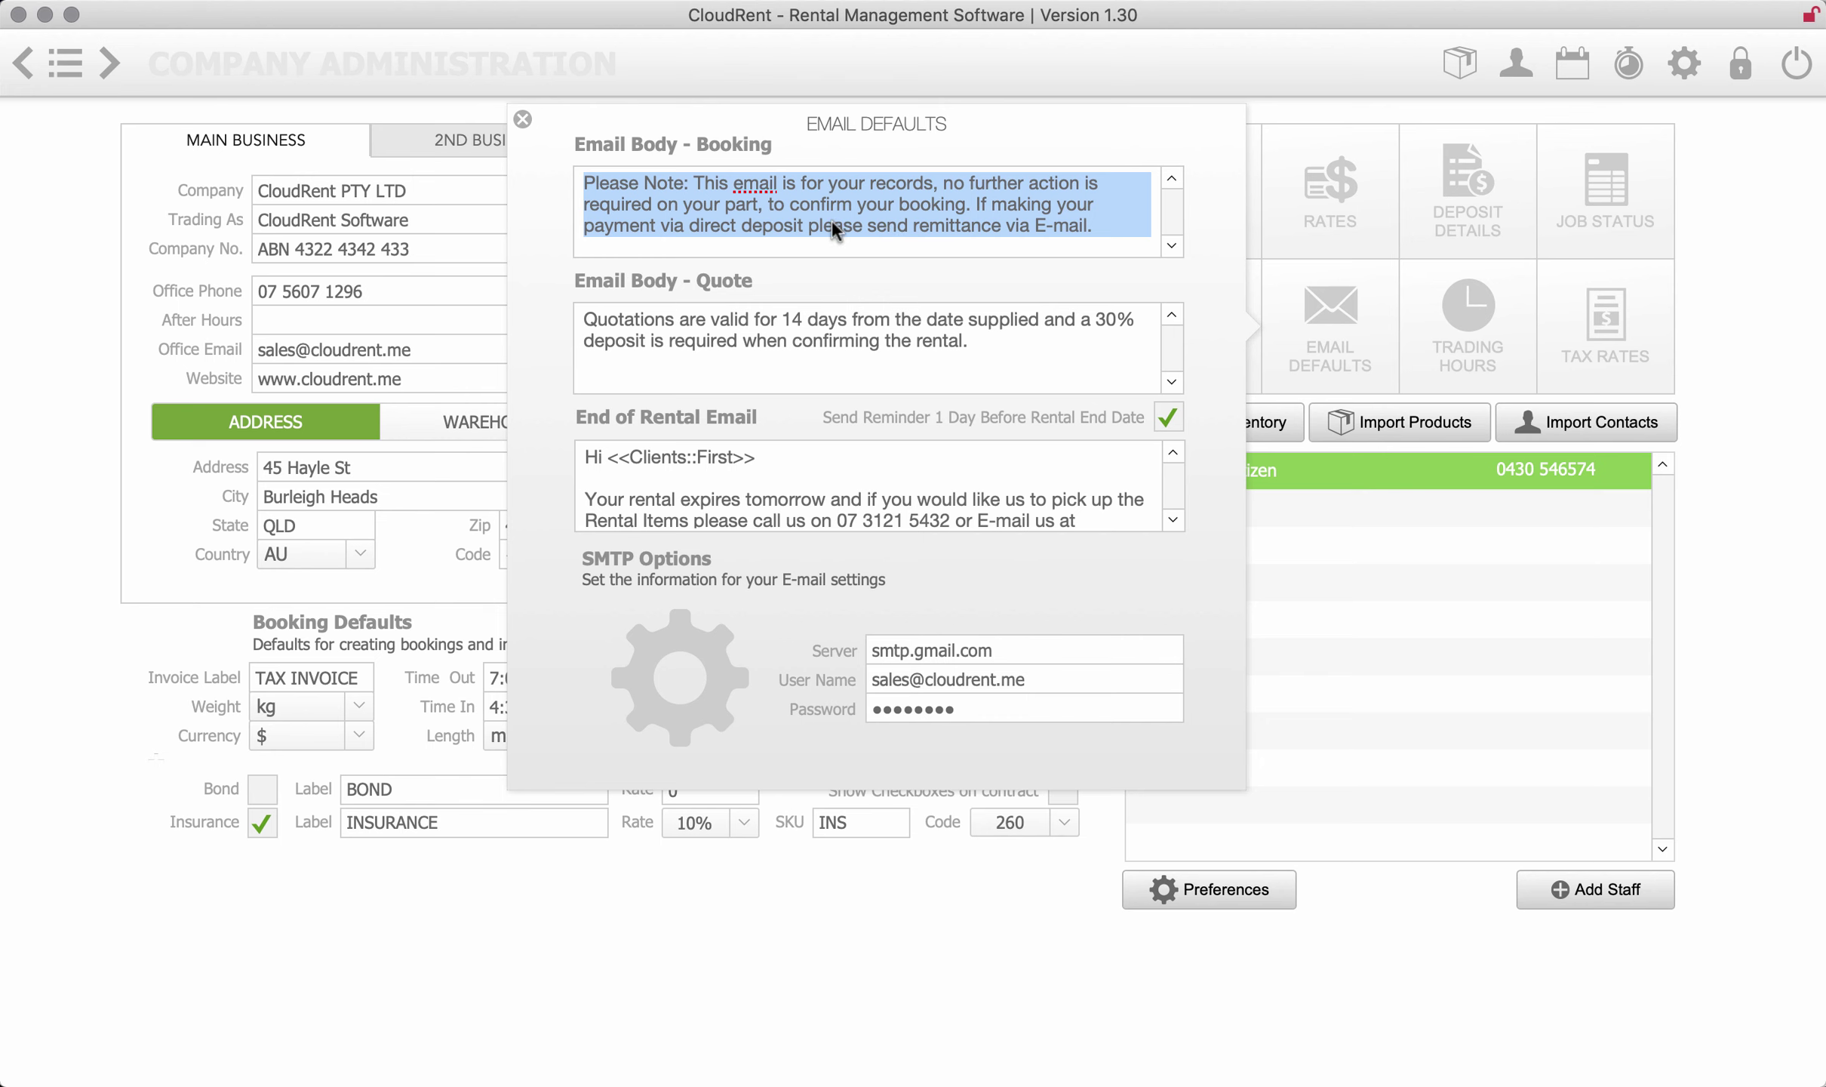
{"action": "left_click", "coordinate": [966, 344]}
{"action": "left_click_drag", "start_coordinate": [781, 343], "coordinate": [567, 301]}
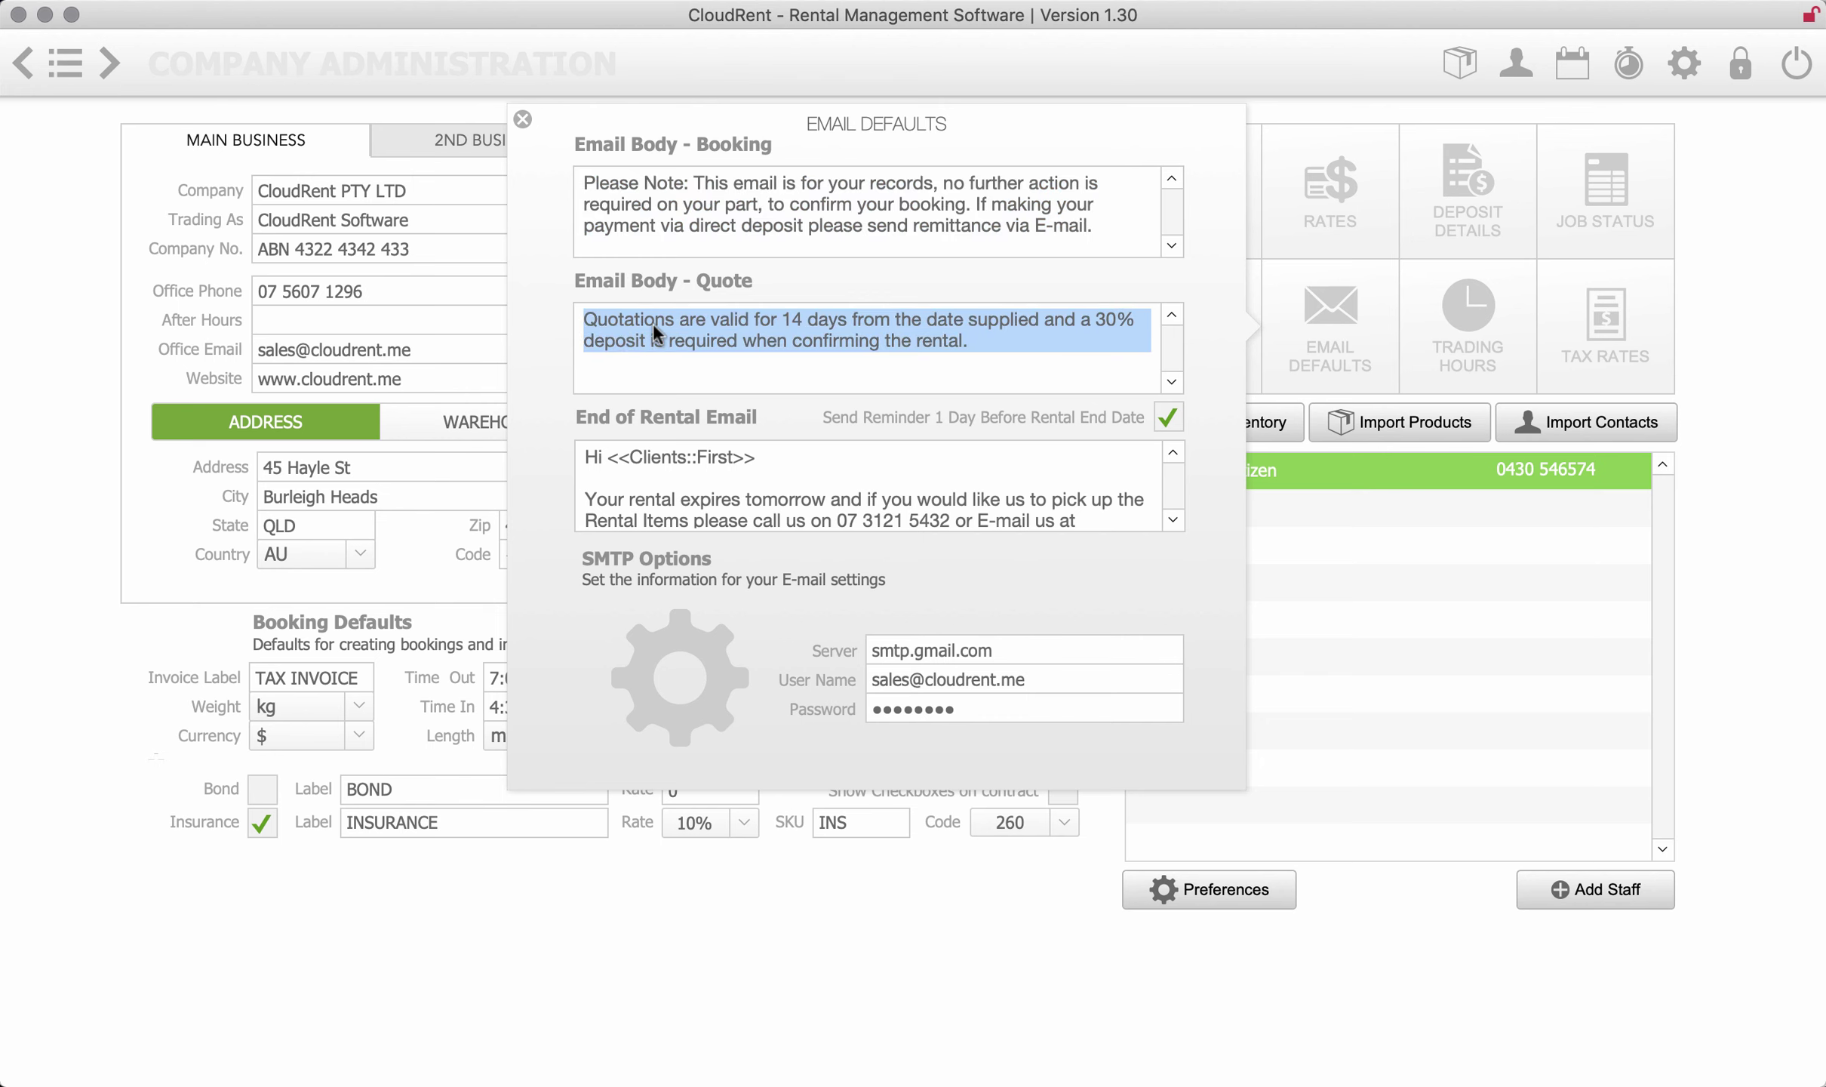
{"action": "left_click", "coordinate": [672, 458]}
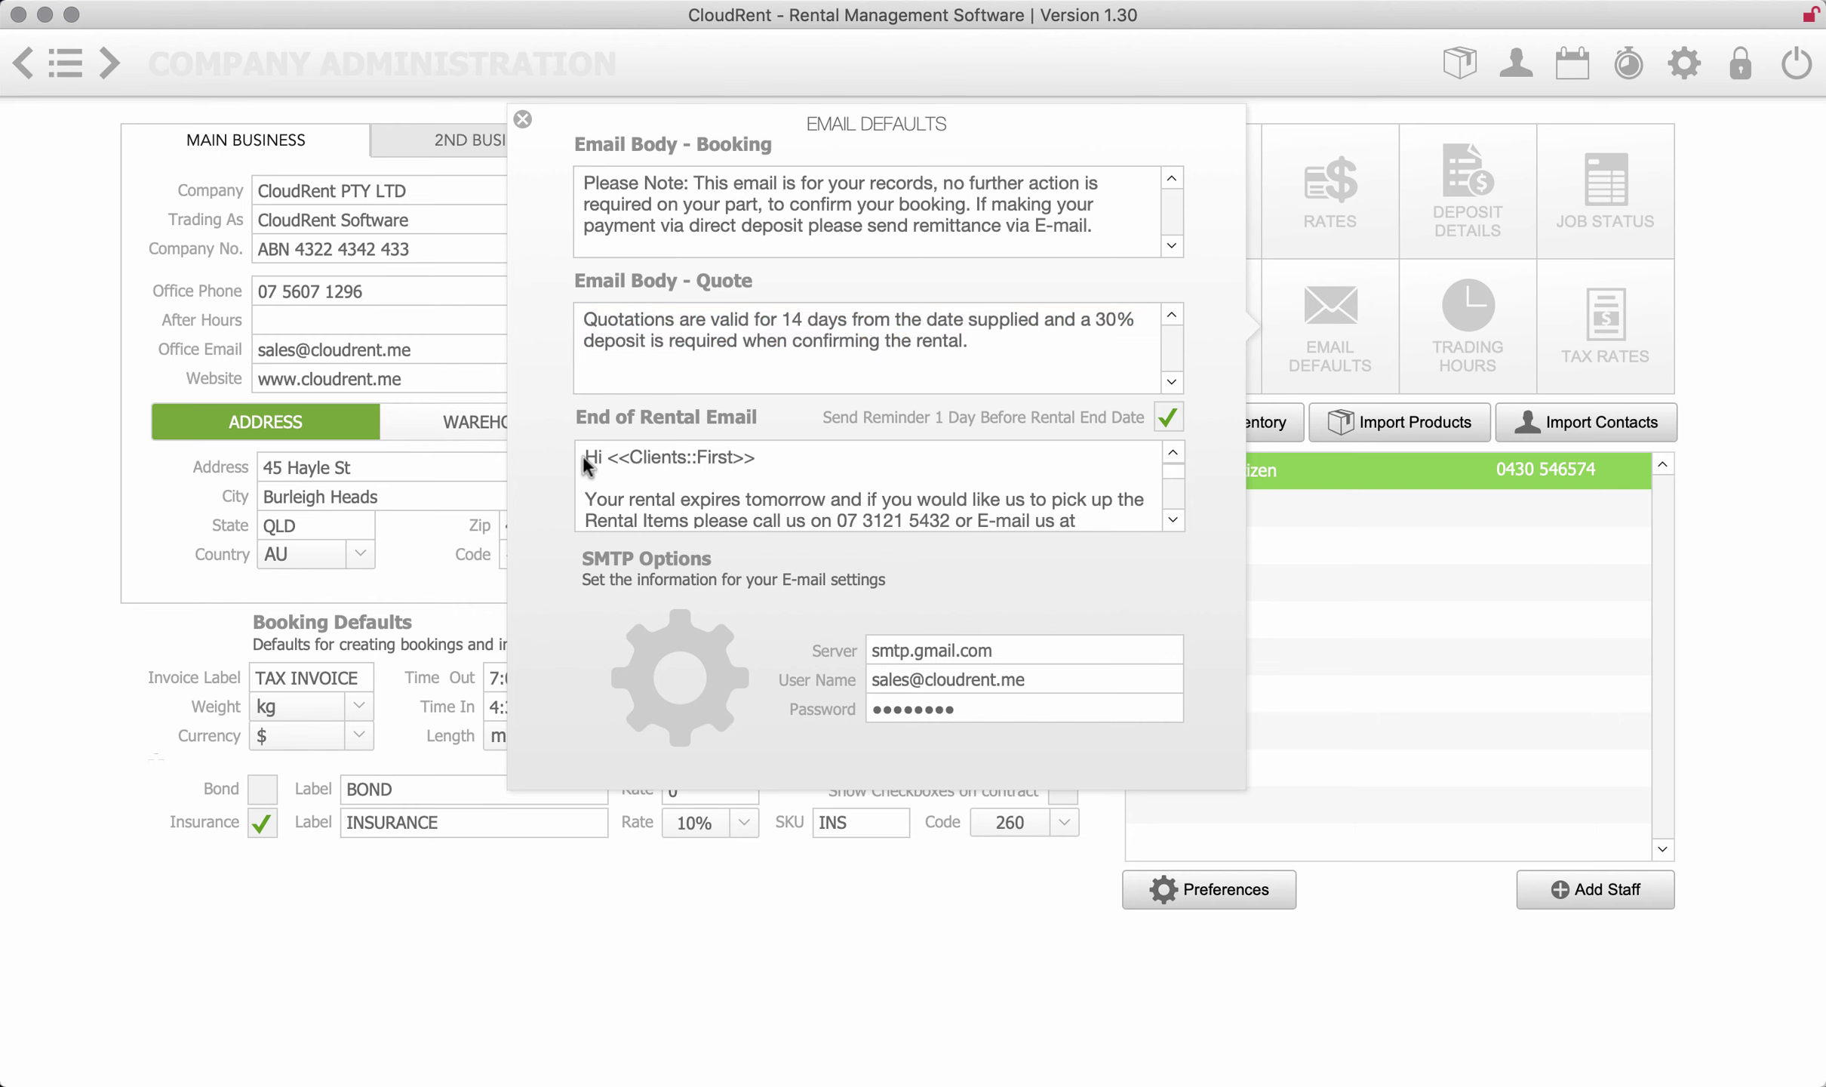
{"action": "scroll", "coordinate": [710, 472], "scroll_direction": "down", "scroll_amount": 5}
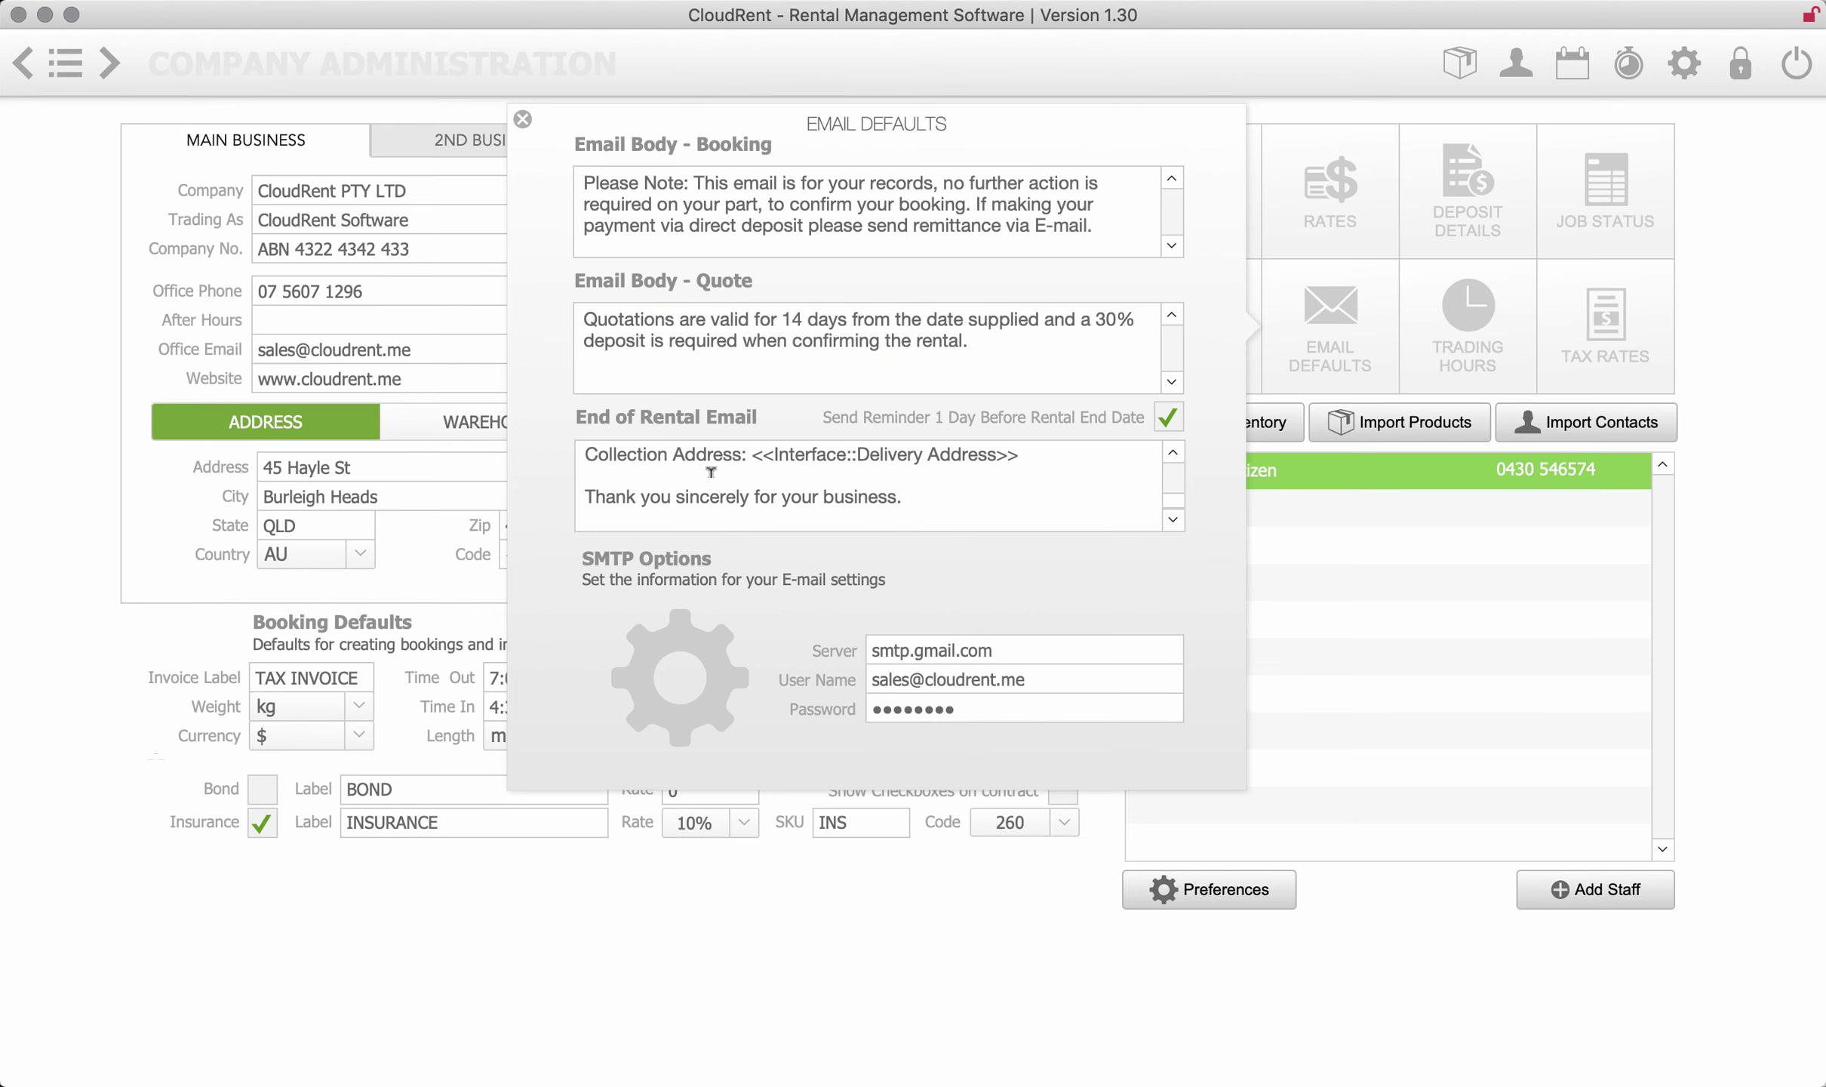
{"action": "scroll", "coordinate": [710, 472], "scroll_direction": "up", "scroll_amount": 5}
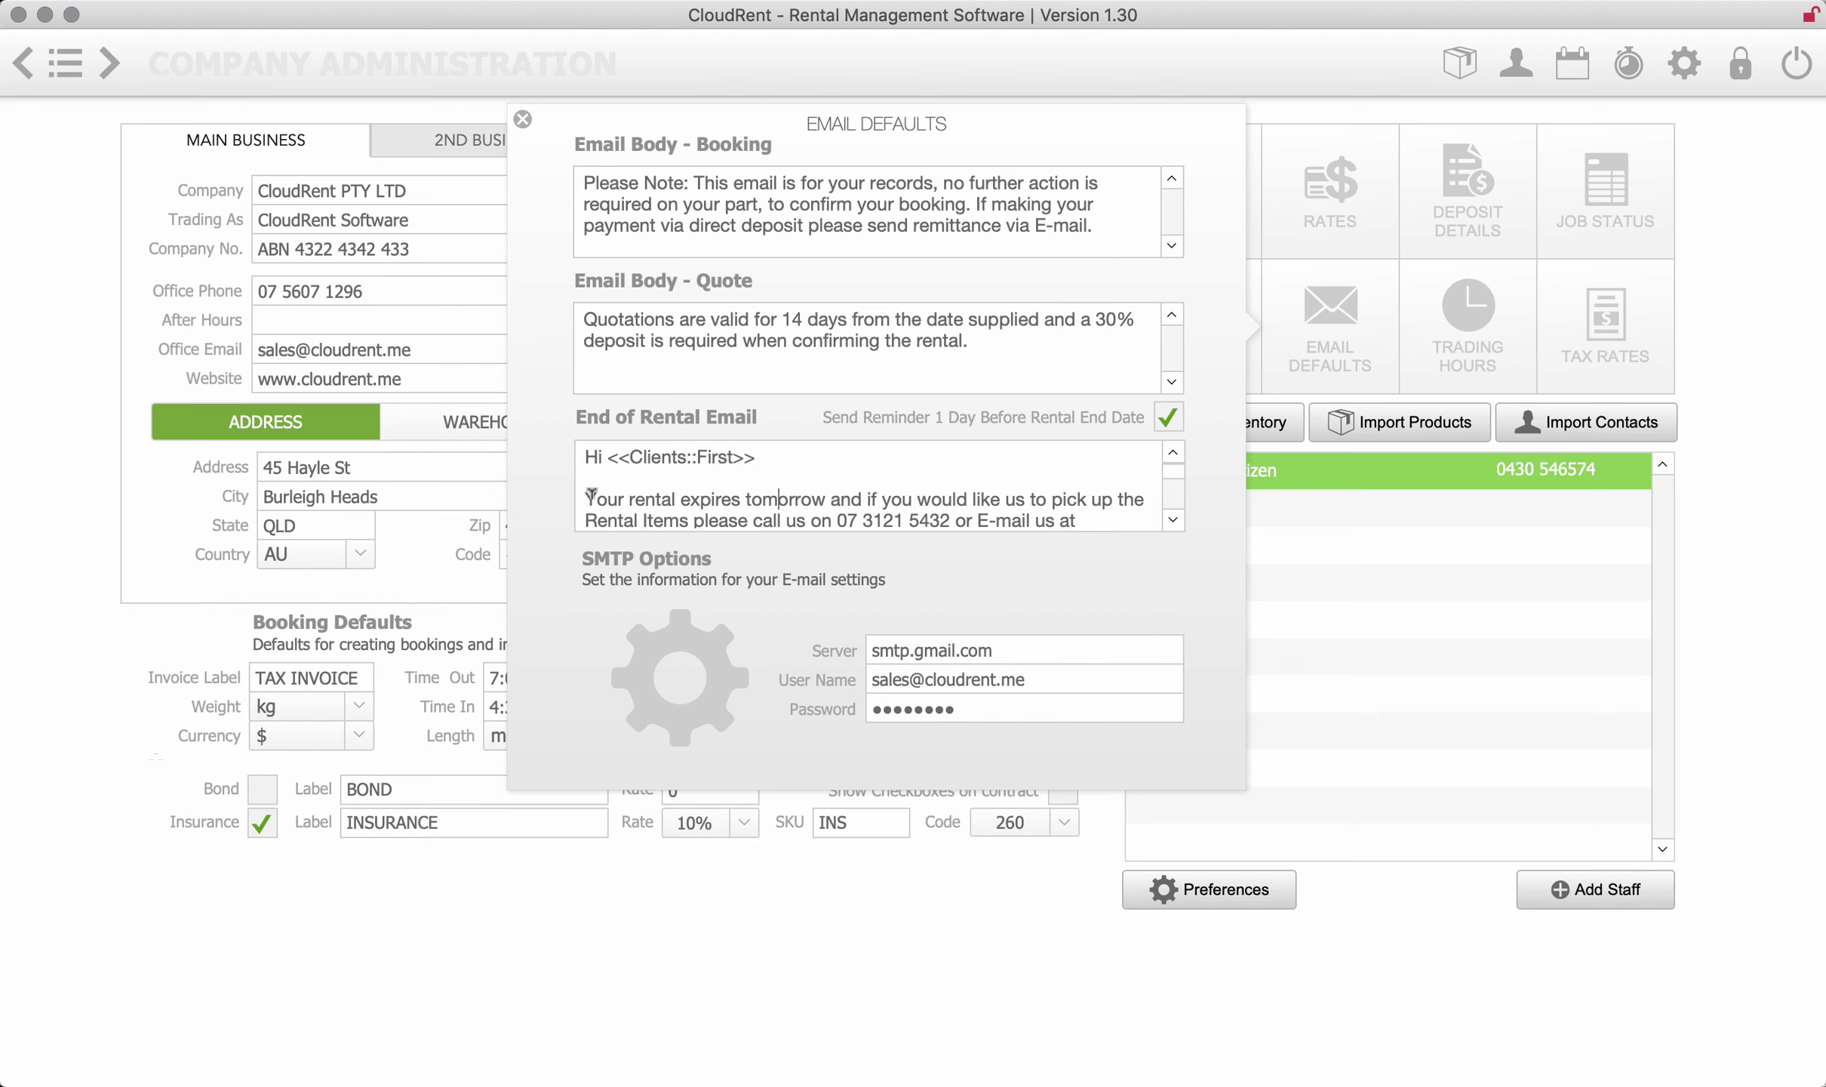
{"action": "scroll", "coordinate": [943, 494], "scroll_direction": "down", "scroll_amount": 2}
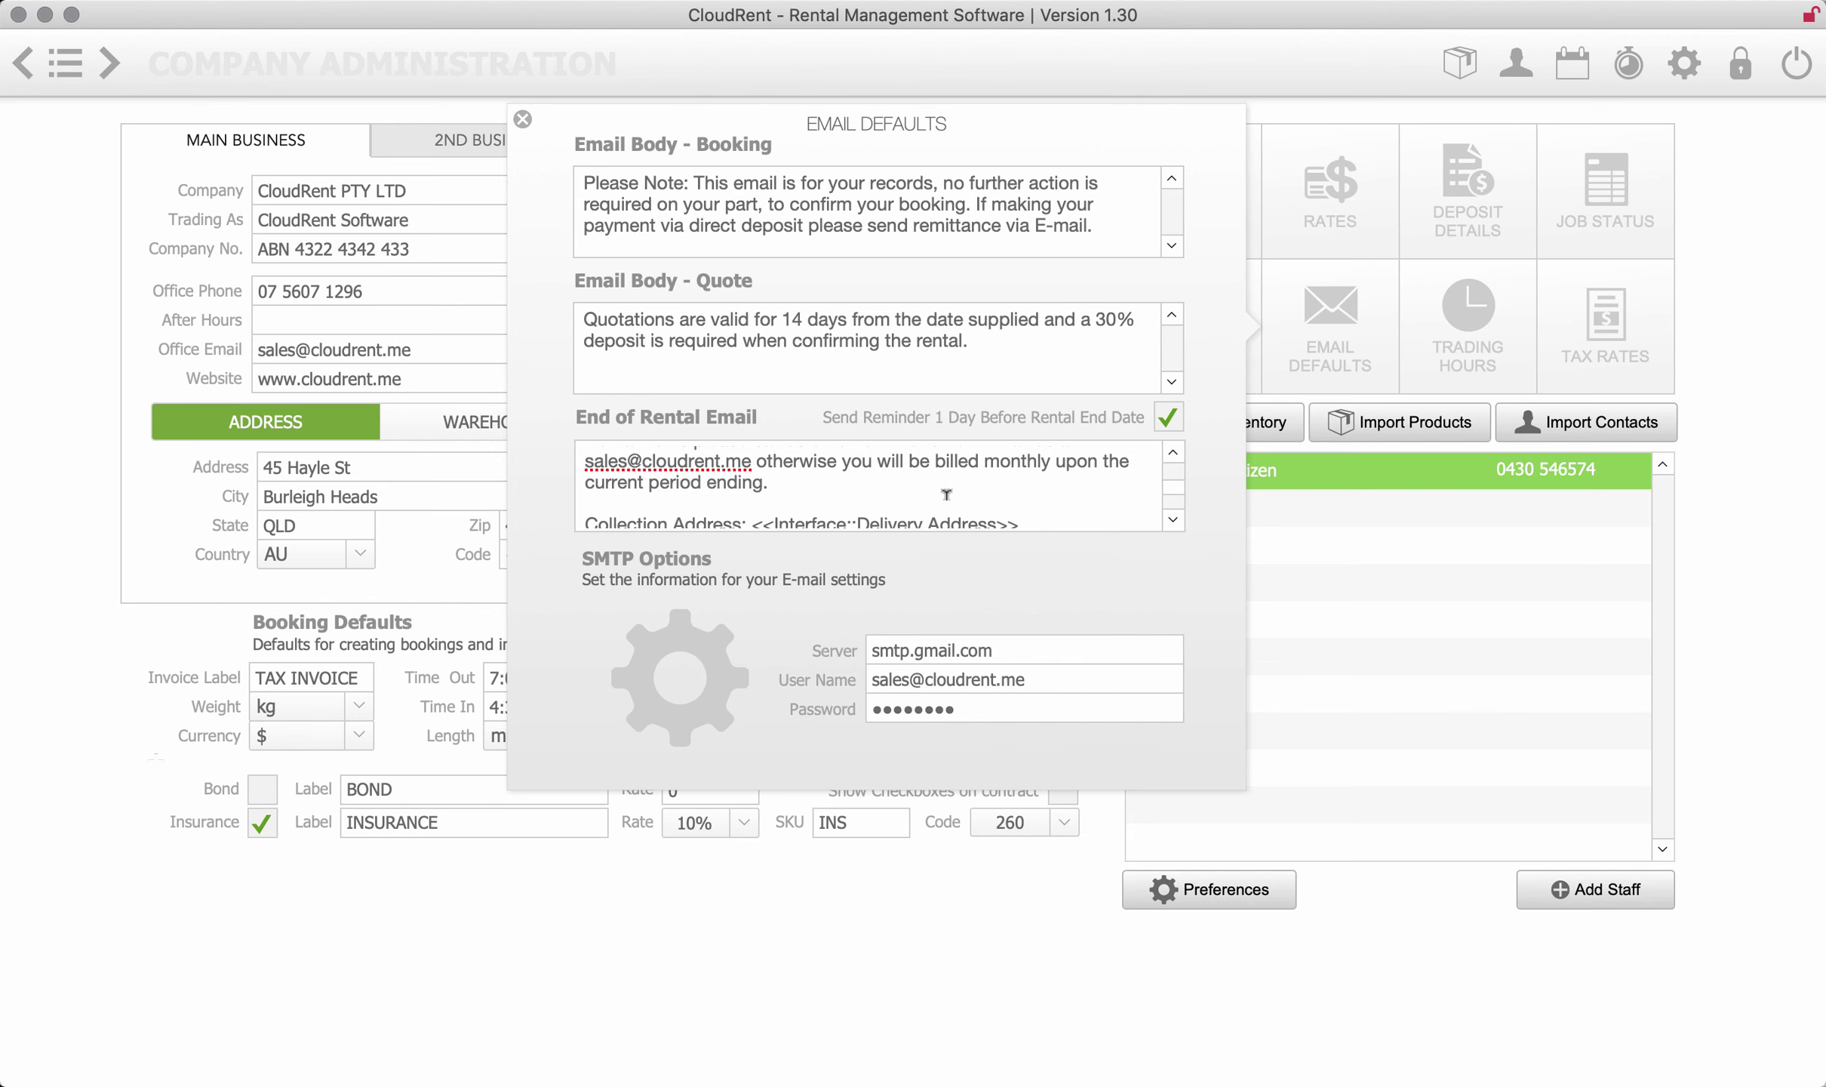
{"action": "scroll", "coordinate": [946, 494], "scroll_direction": "down", "scroll_amount": 2}
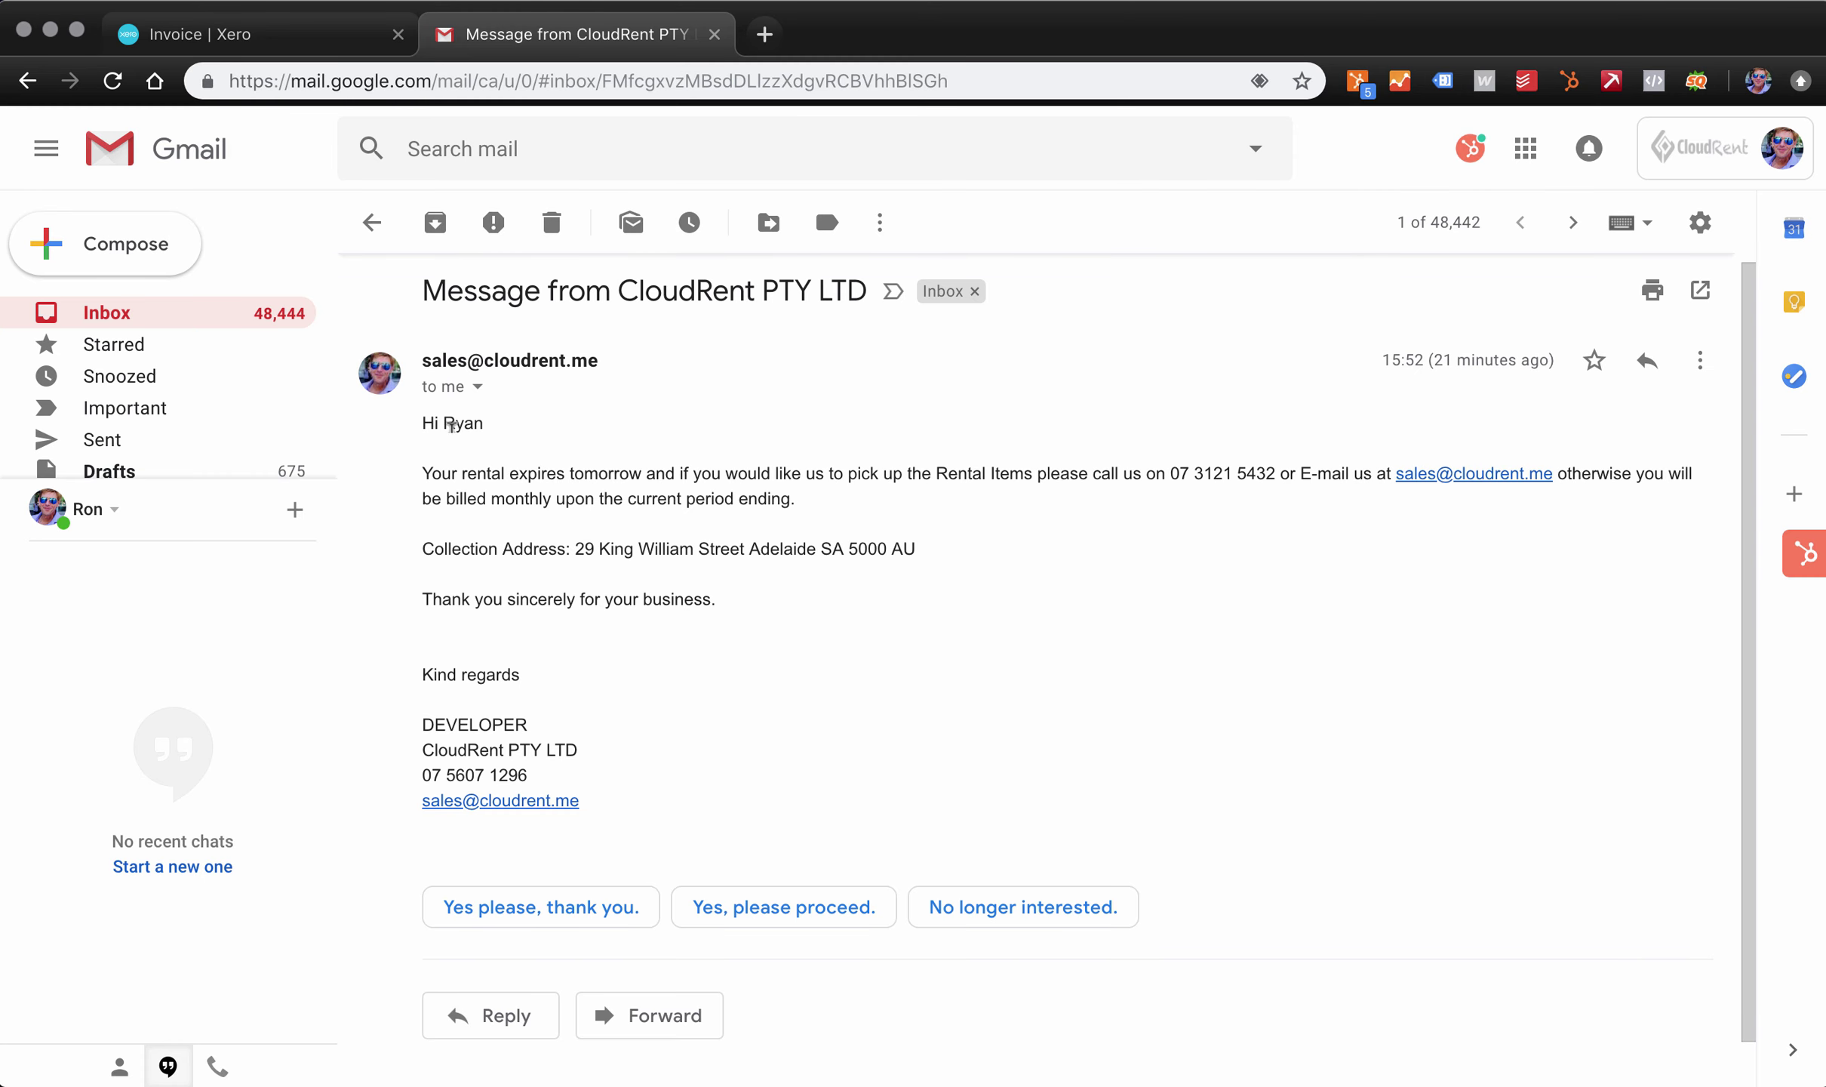
- Highlight the greeting, expiry paragraph and collection address in the Gmail message, then close Chrome
{"action": "left_click_drag", "start_coordinate": [435, 422], "coordinate": [804, 500]}
{"action": "left_click", "coordinate": [819, 500]}
{"action": "left_click_drag", "start_coordinate": [916, 548], "coordinate": [571, 549]}
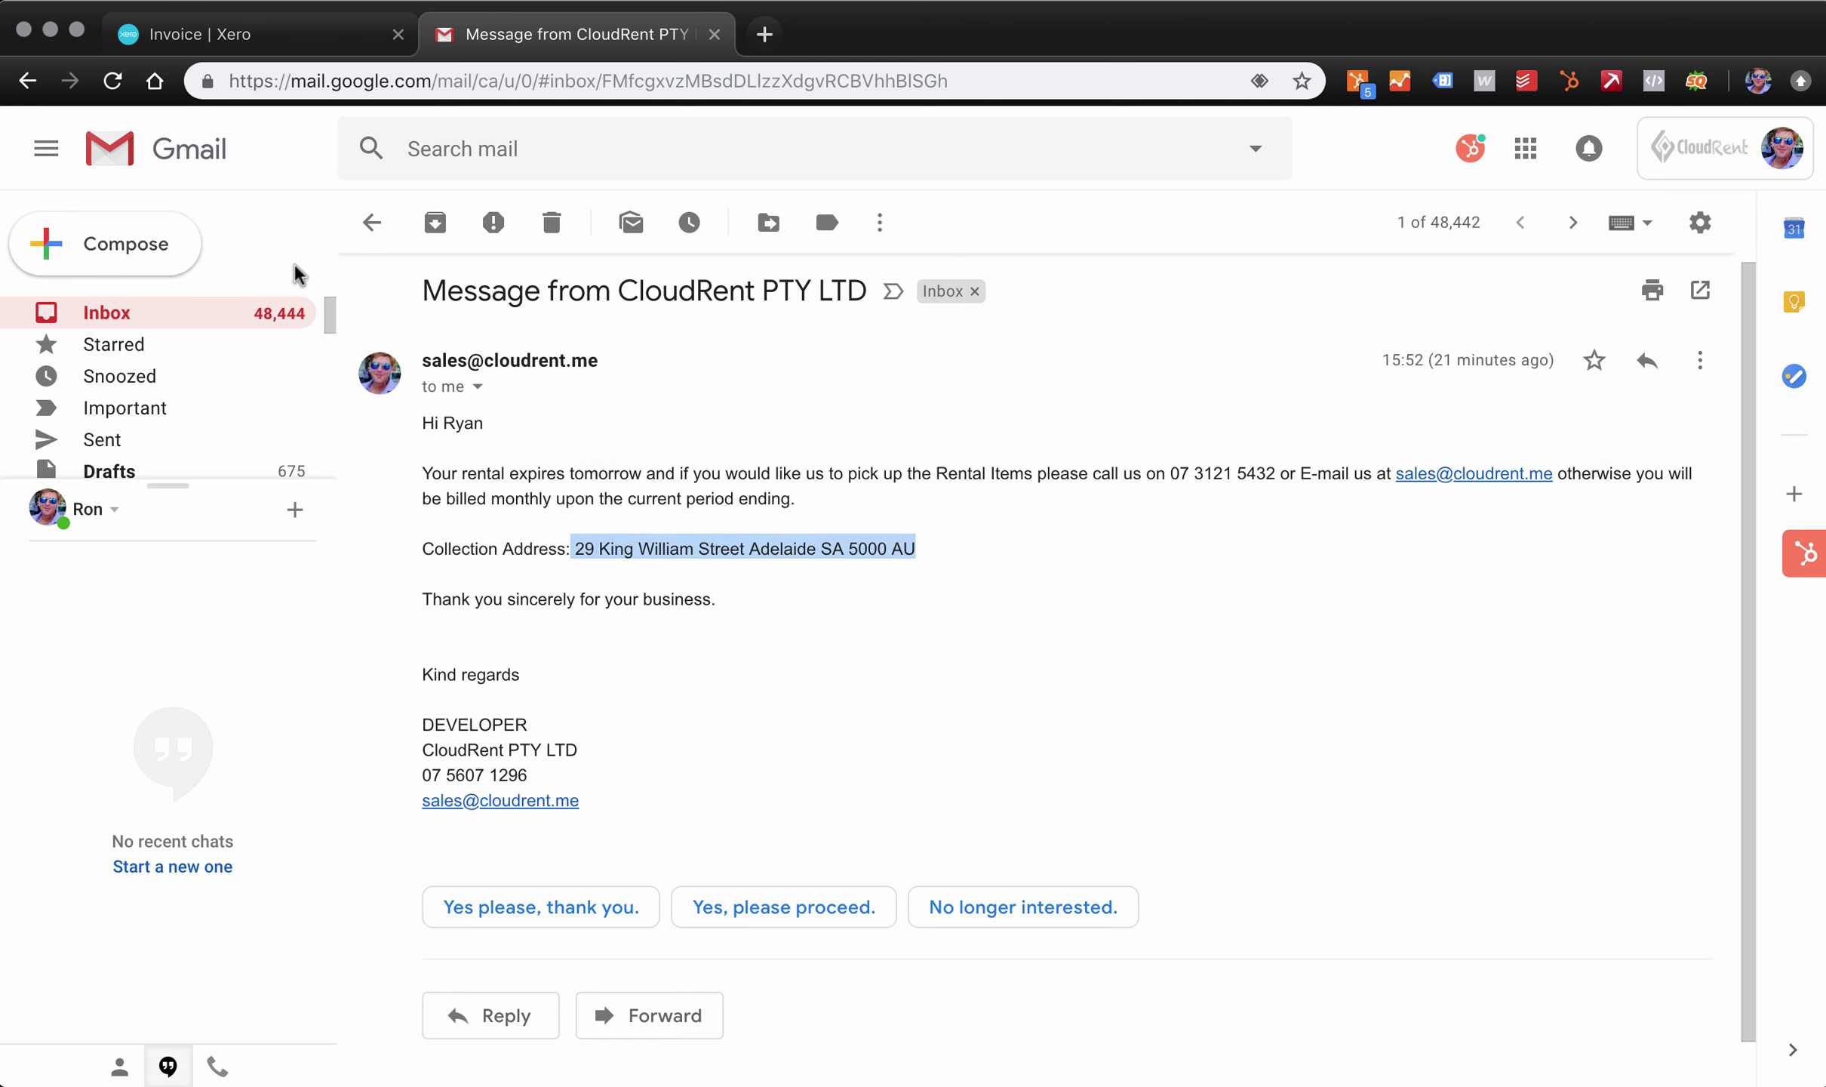
{"action": "left_click", "coordinate": [50, 29]}
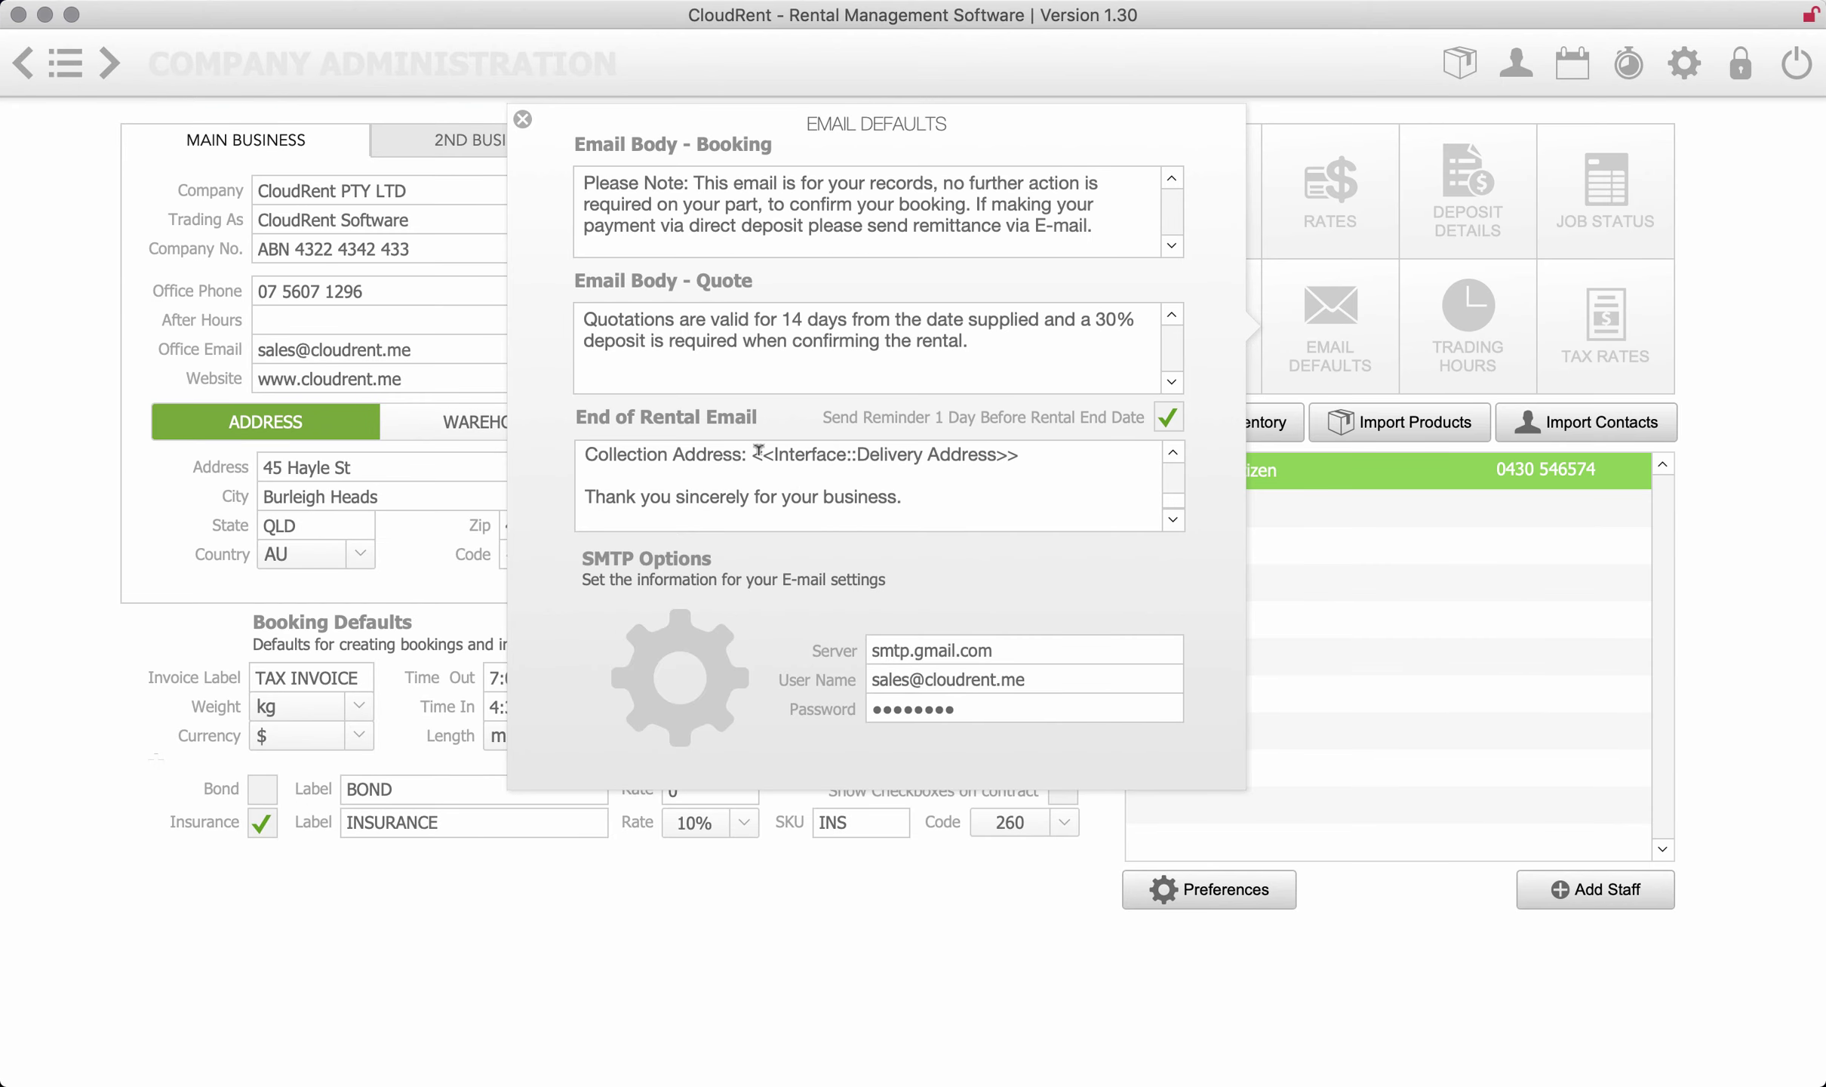
- Highlight the delivery address placeholder, then review the Daily, Weekly, Monthly and Hourly rates (default Monthly)
{"action": "left_click_drag", "start_coordinate": [762, 456], "coordinate": [996, 456]}
{"action": "left_click", "coordinate": [1342, 227]}
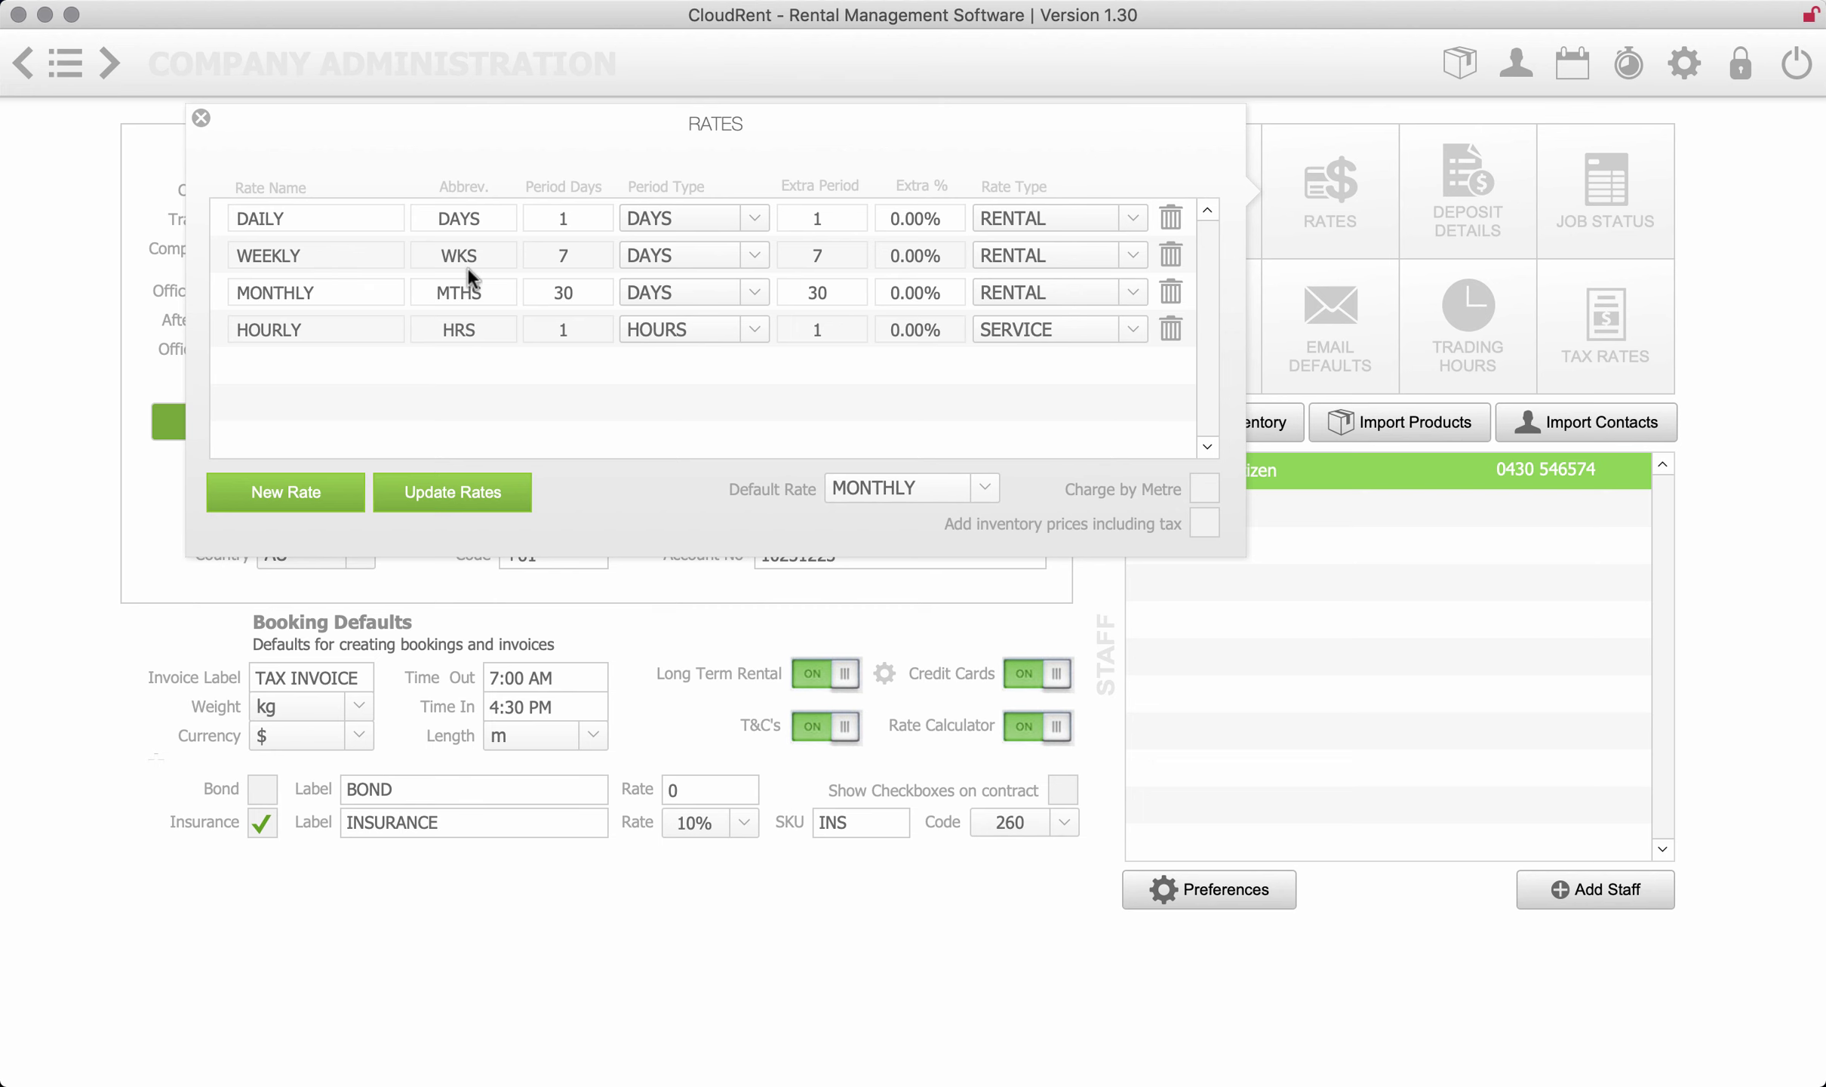
{"action": "left_click", "coordinate": [201, 120]}
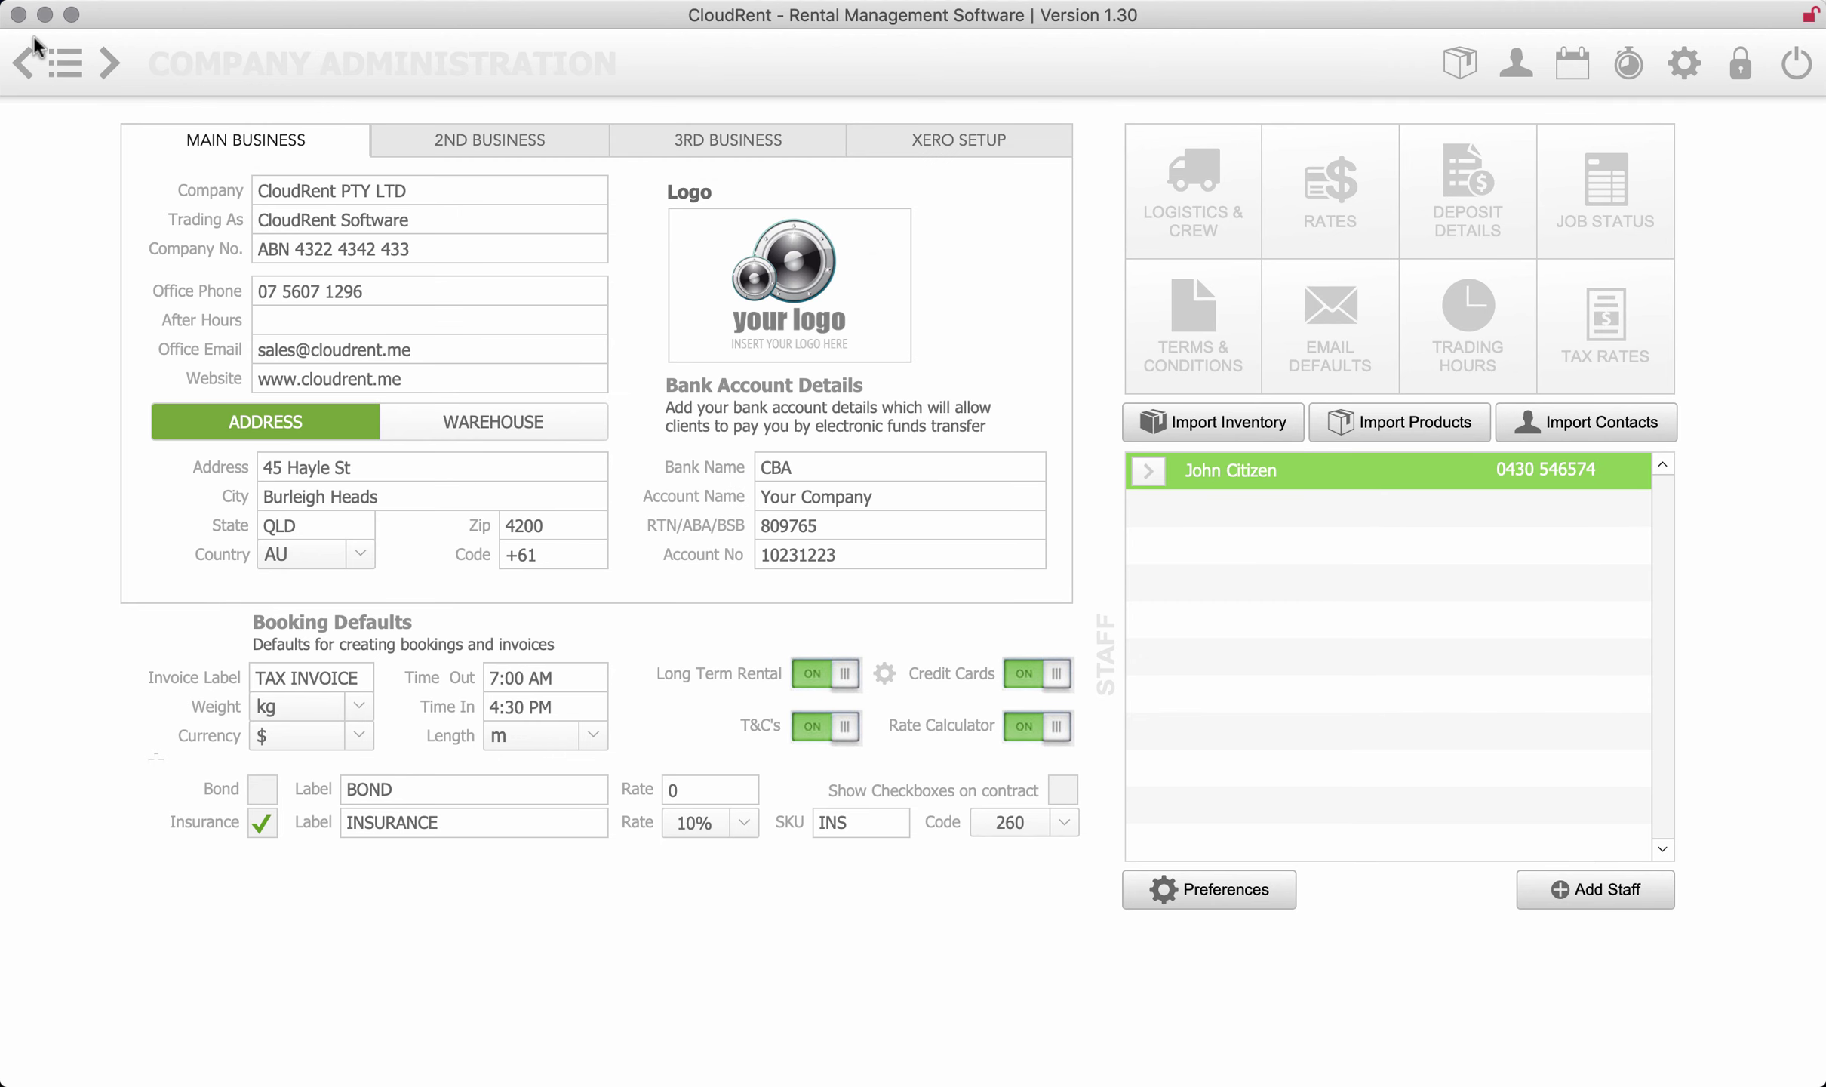
- Return to the dashboard and create a new rental job
{"action": "left_click", "coordinate": [24, 65]}
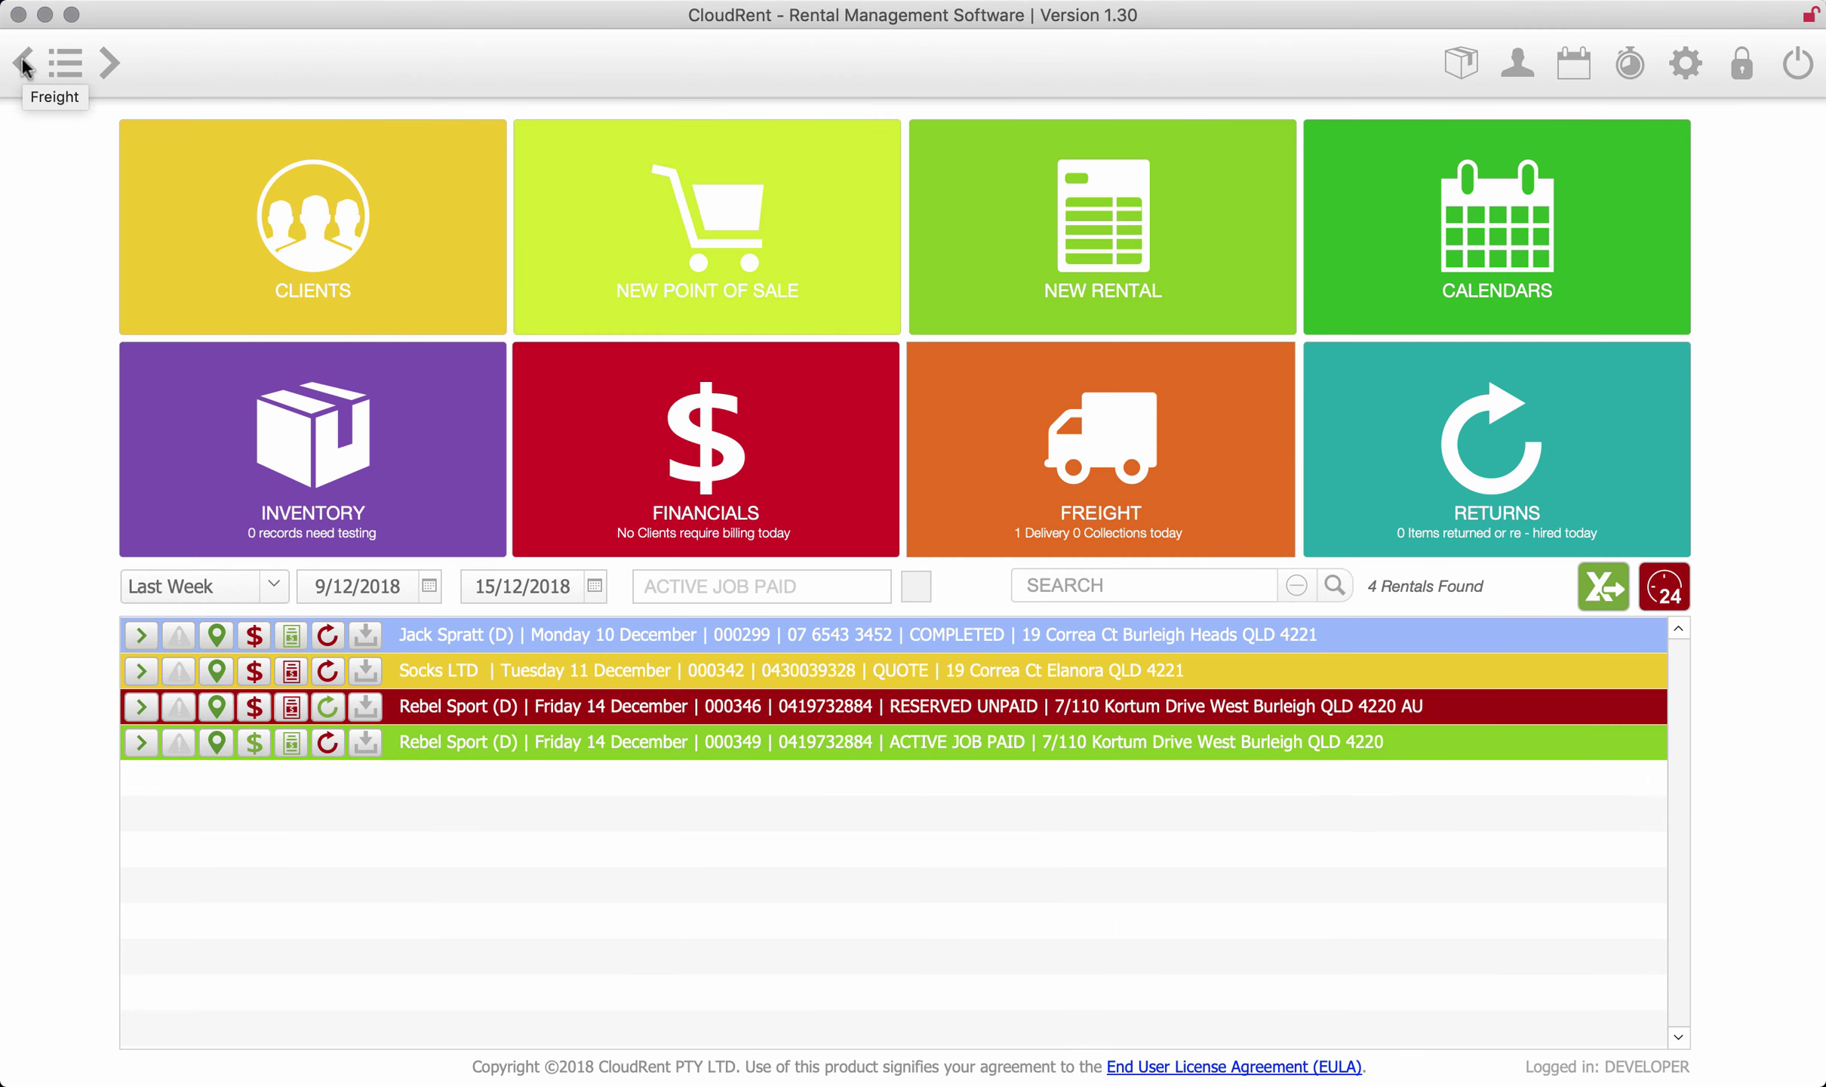
{"action": "left_click", "coordinate": [1170, 260]}
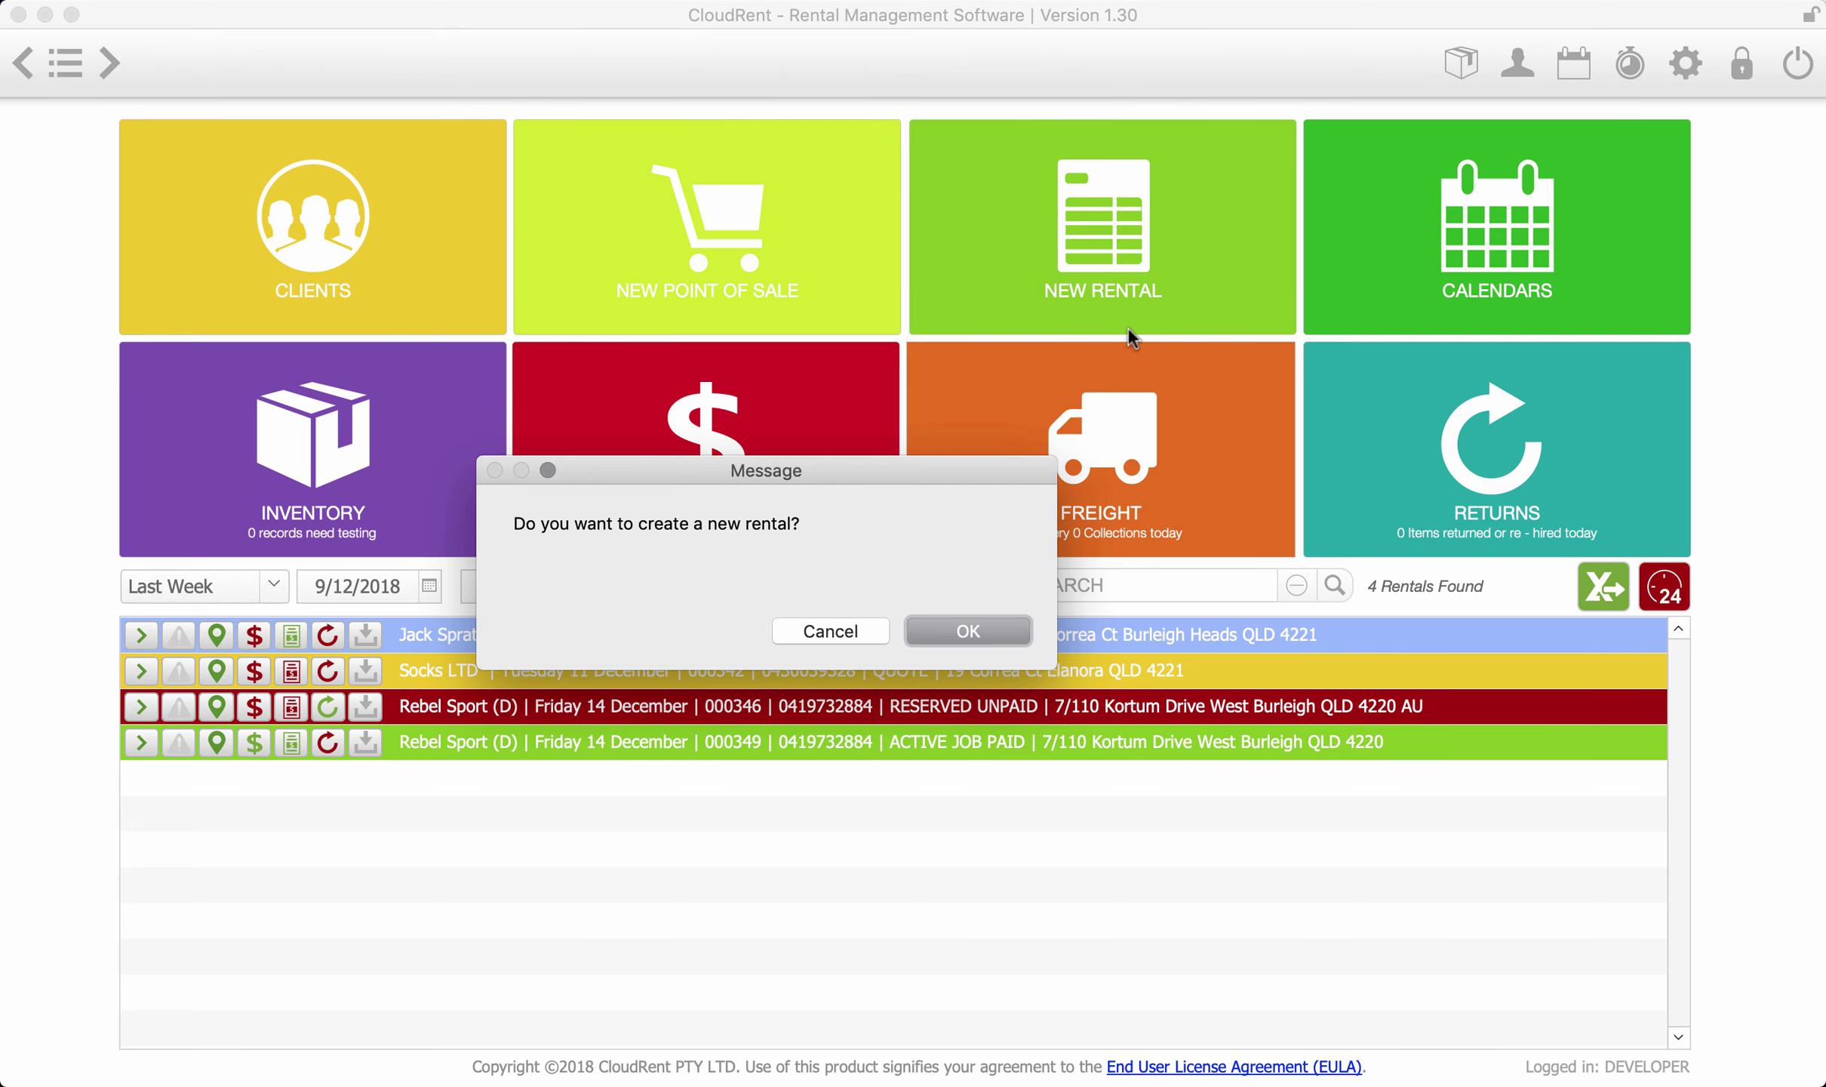
{"action": "left_click", "coordinate": [987, 634]}
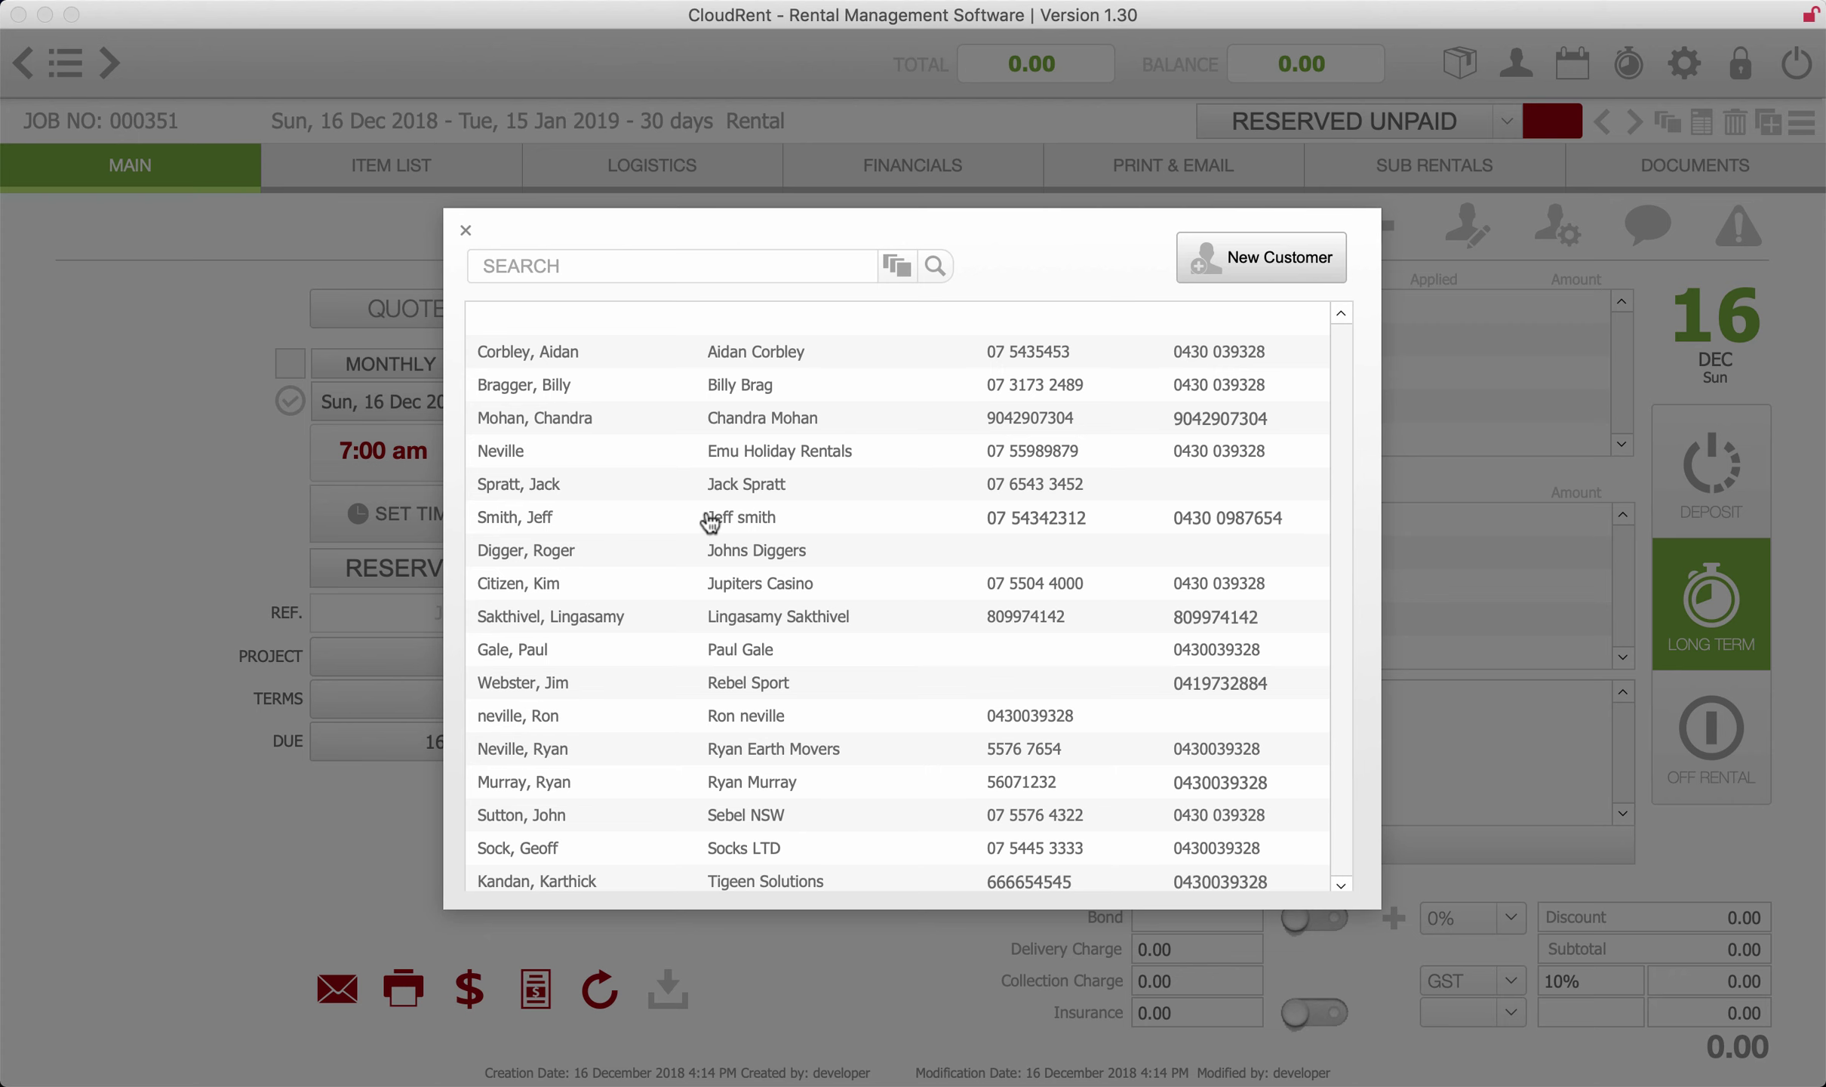
{"action": "left_click", "coordinate": [624, 257]}
{"action": "left_click", "coordinate": [1245, 258]}
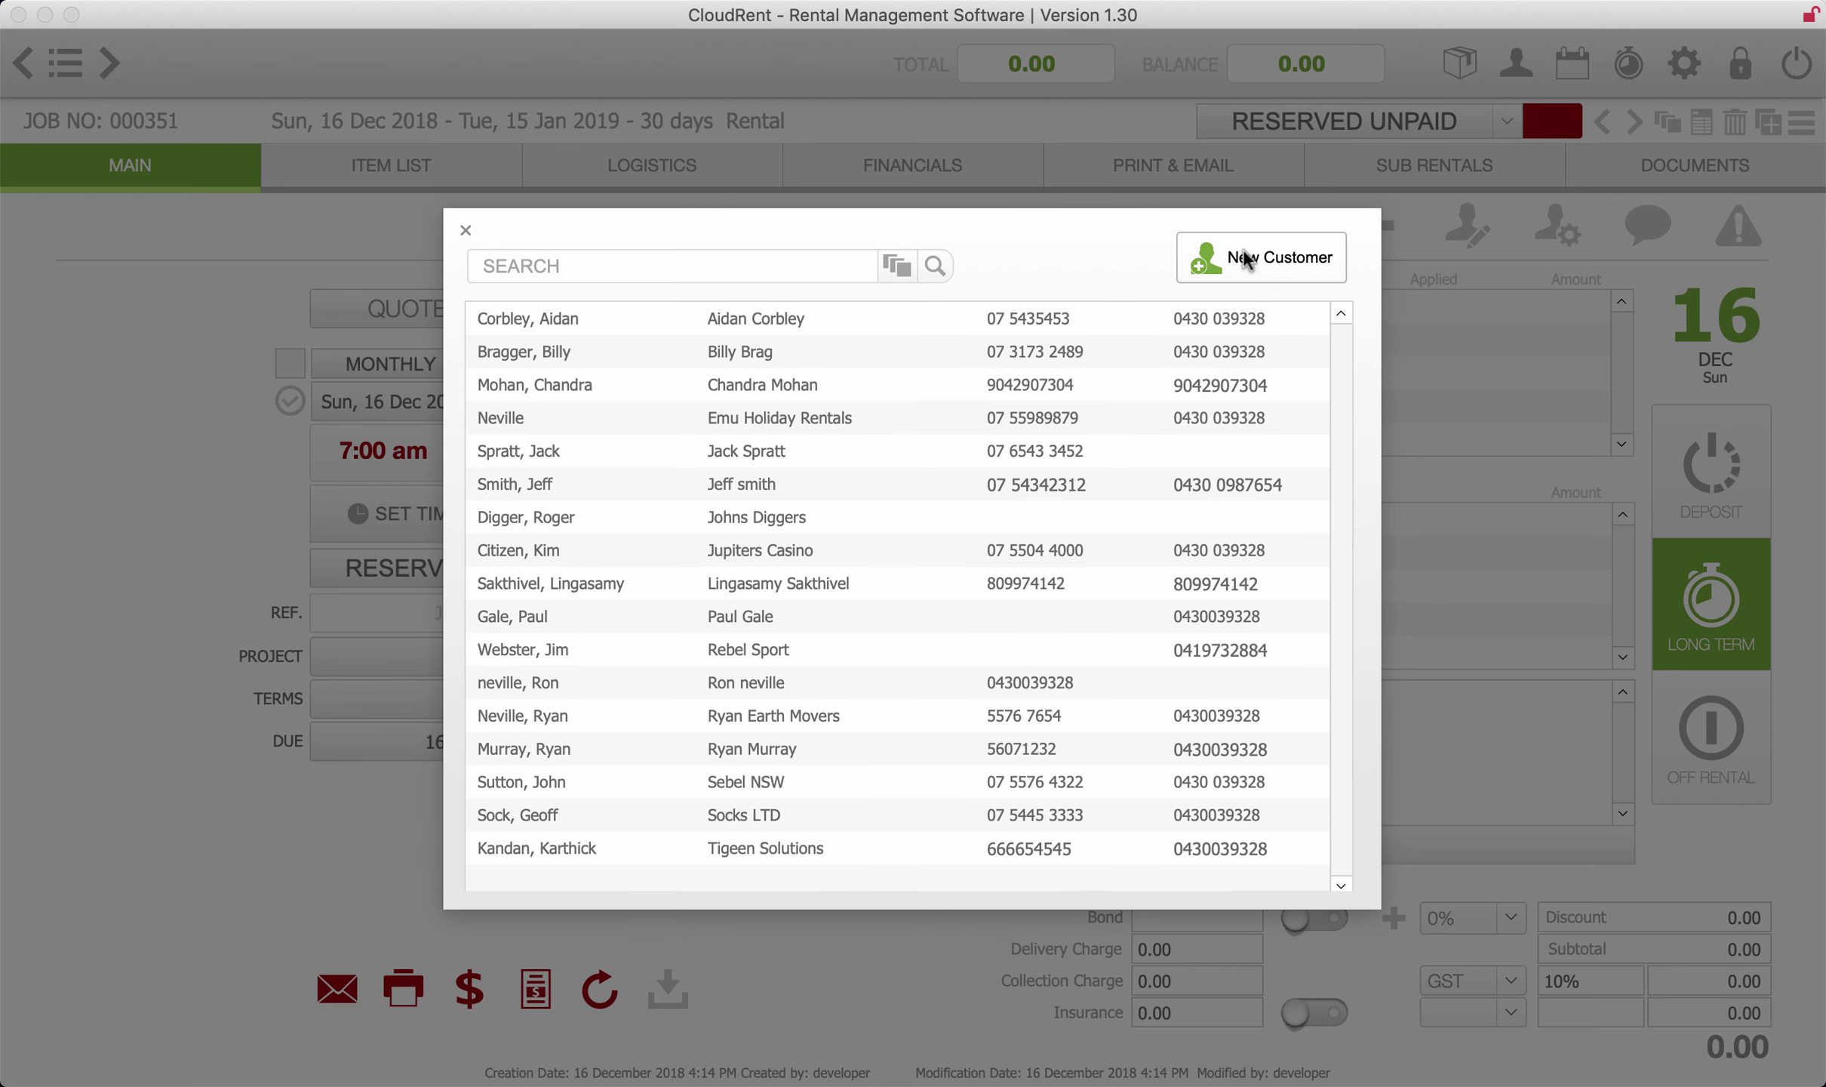
{"action": "left_click", "coordinate": [815, 576]}
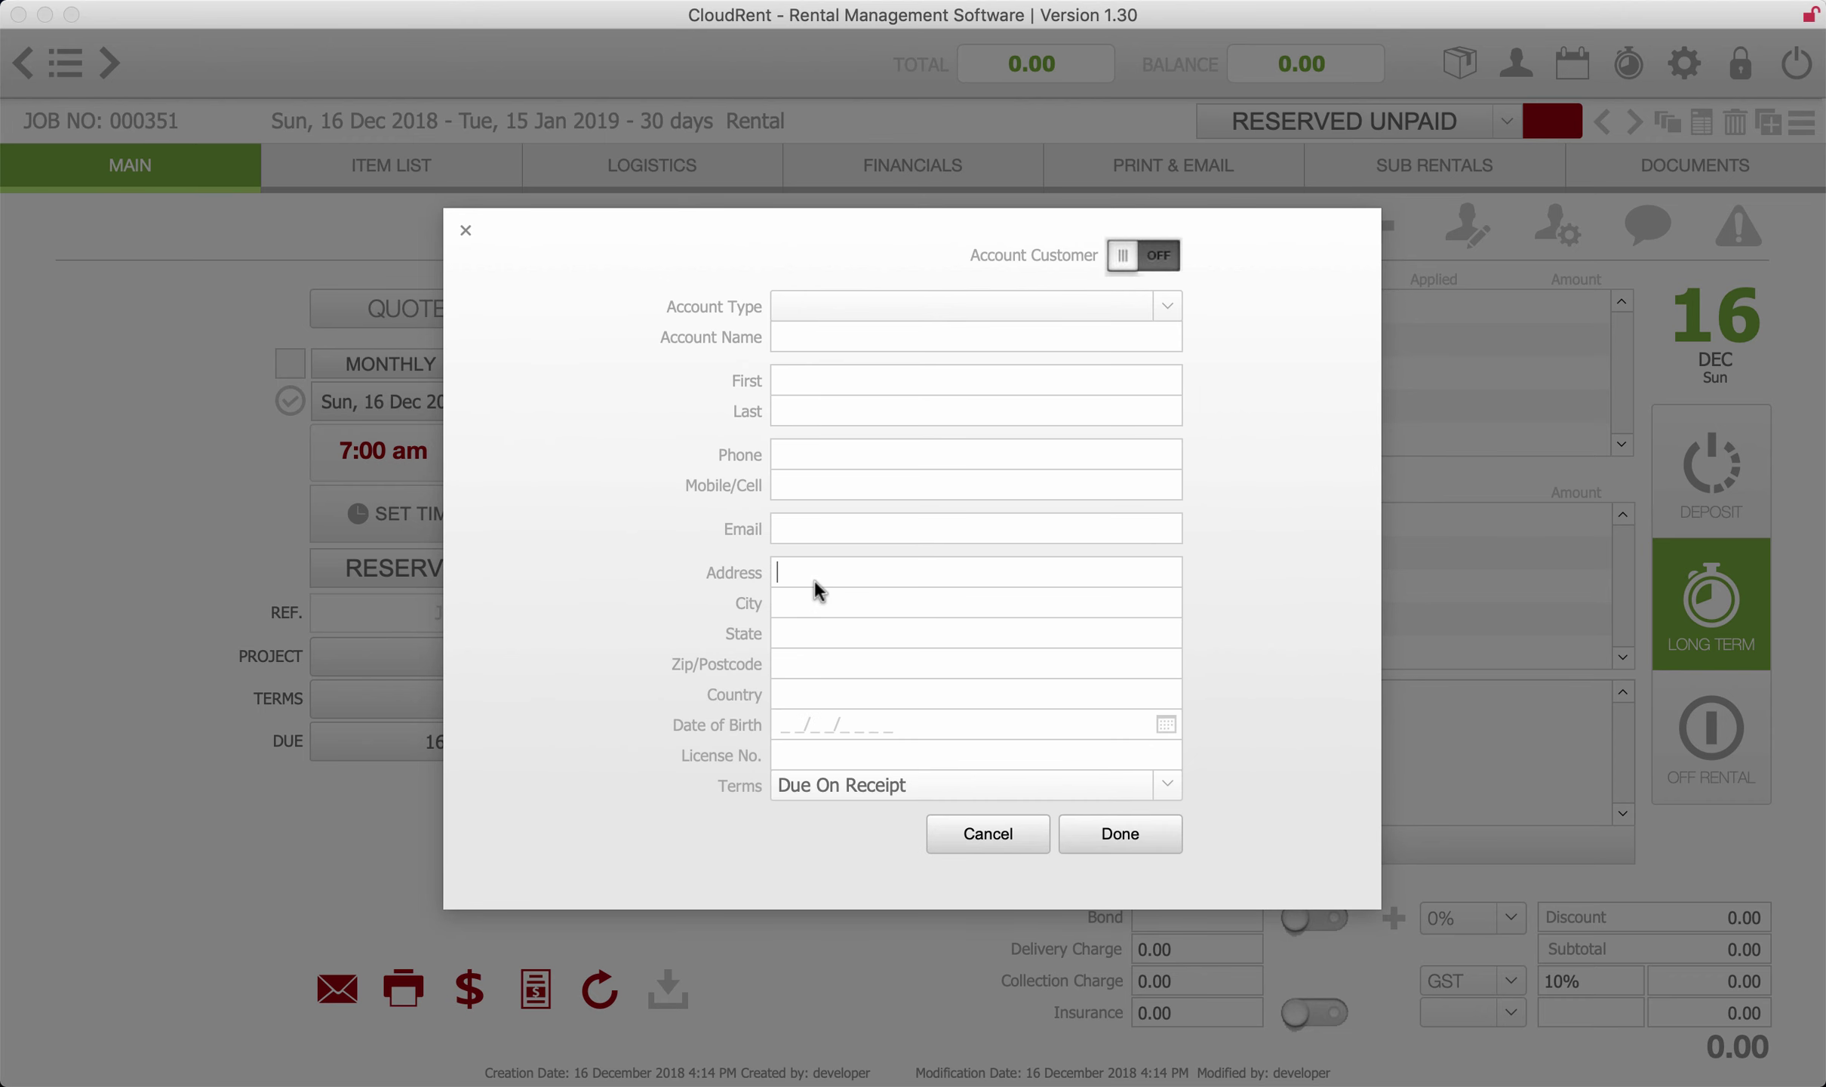
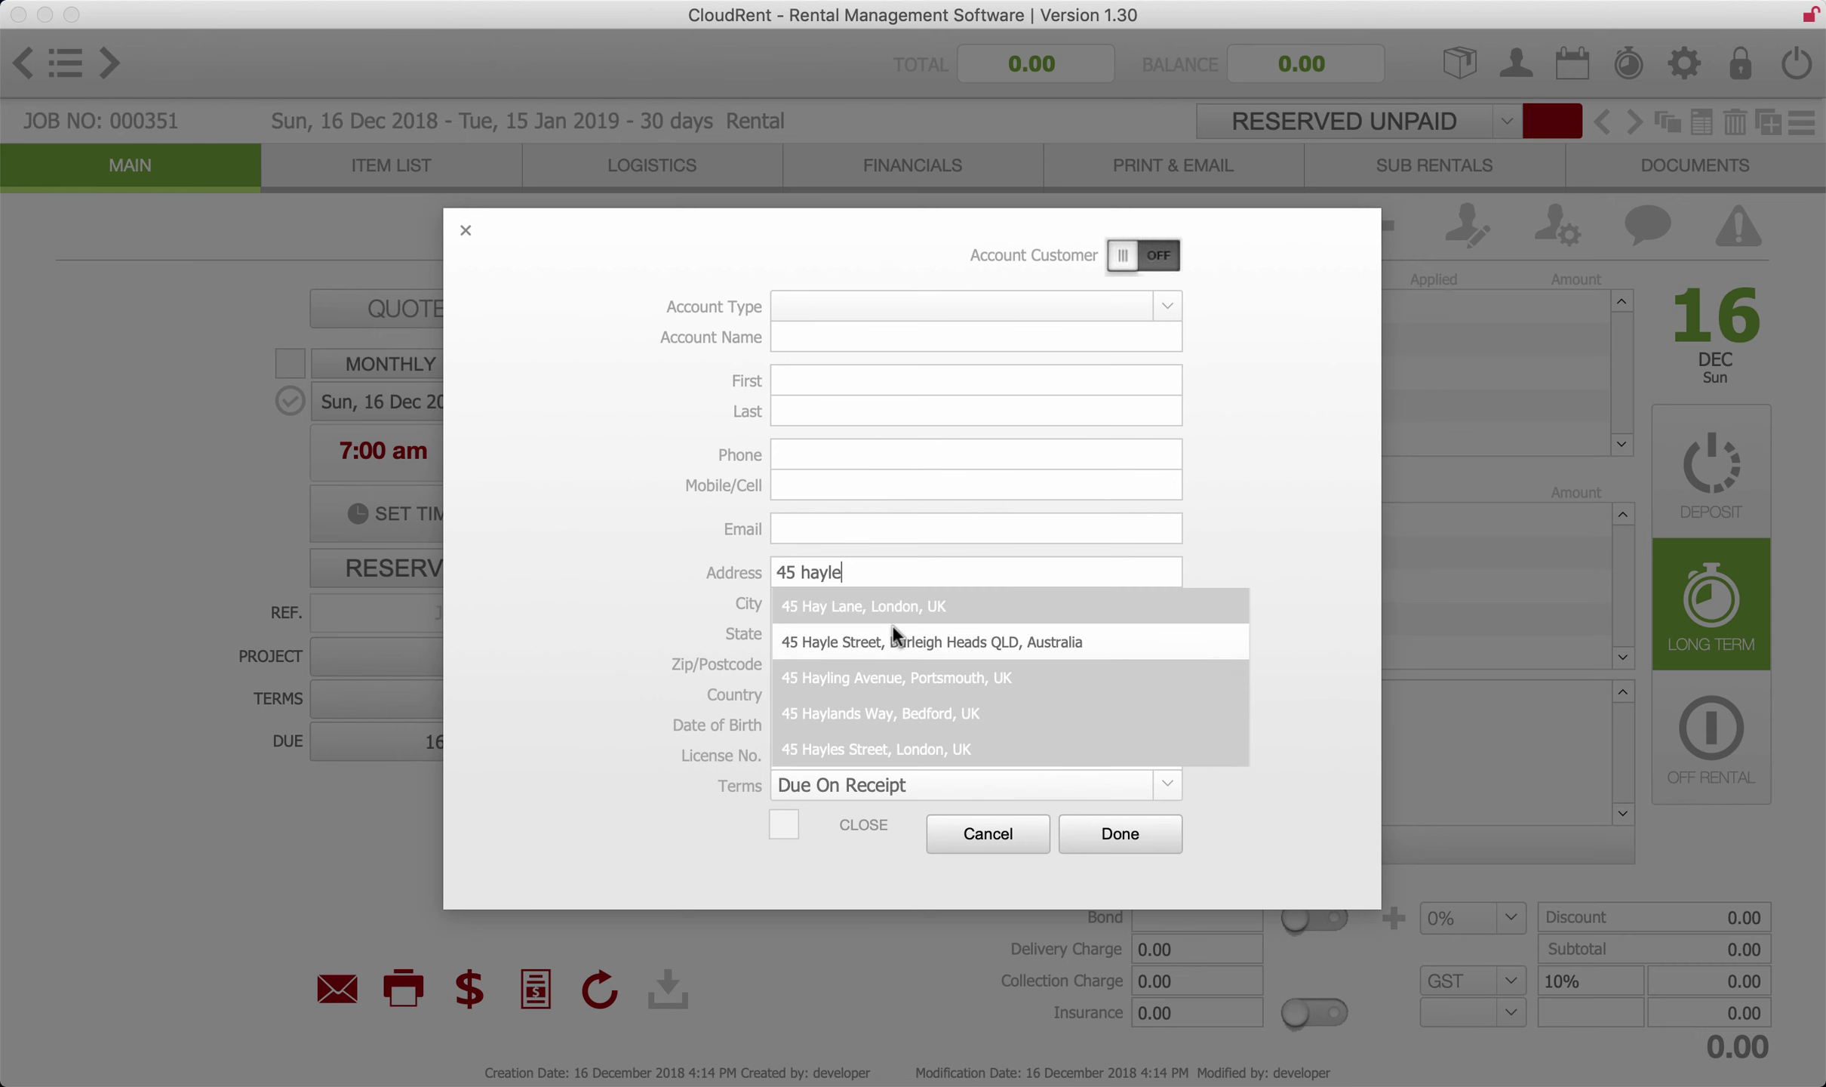
{"action": "left_click", "coordinate": [894, 640]}
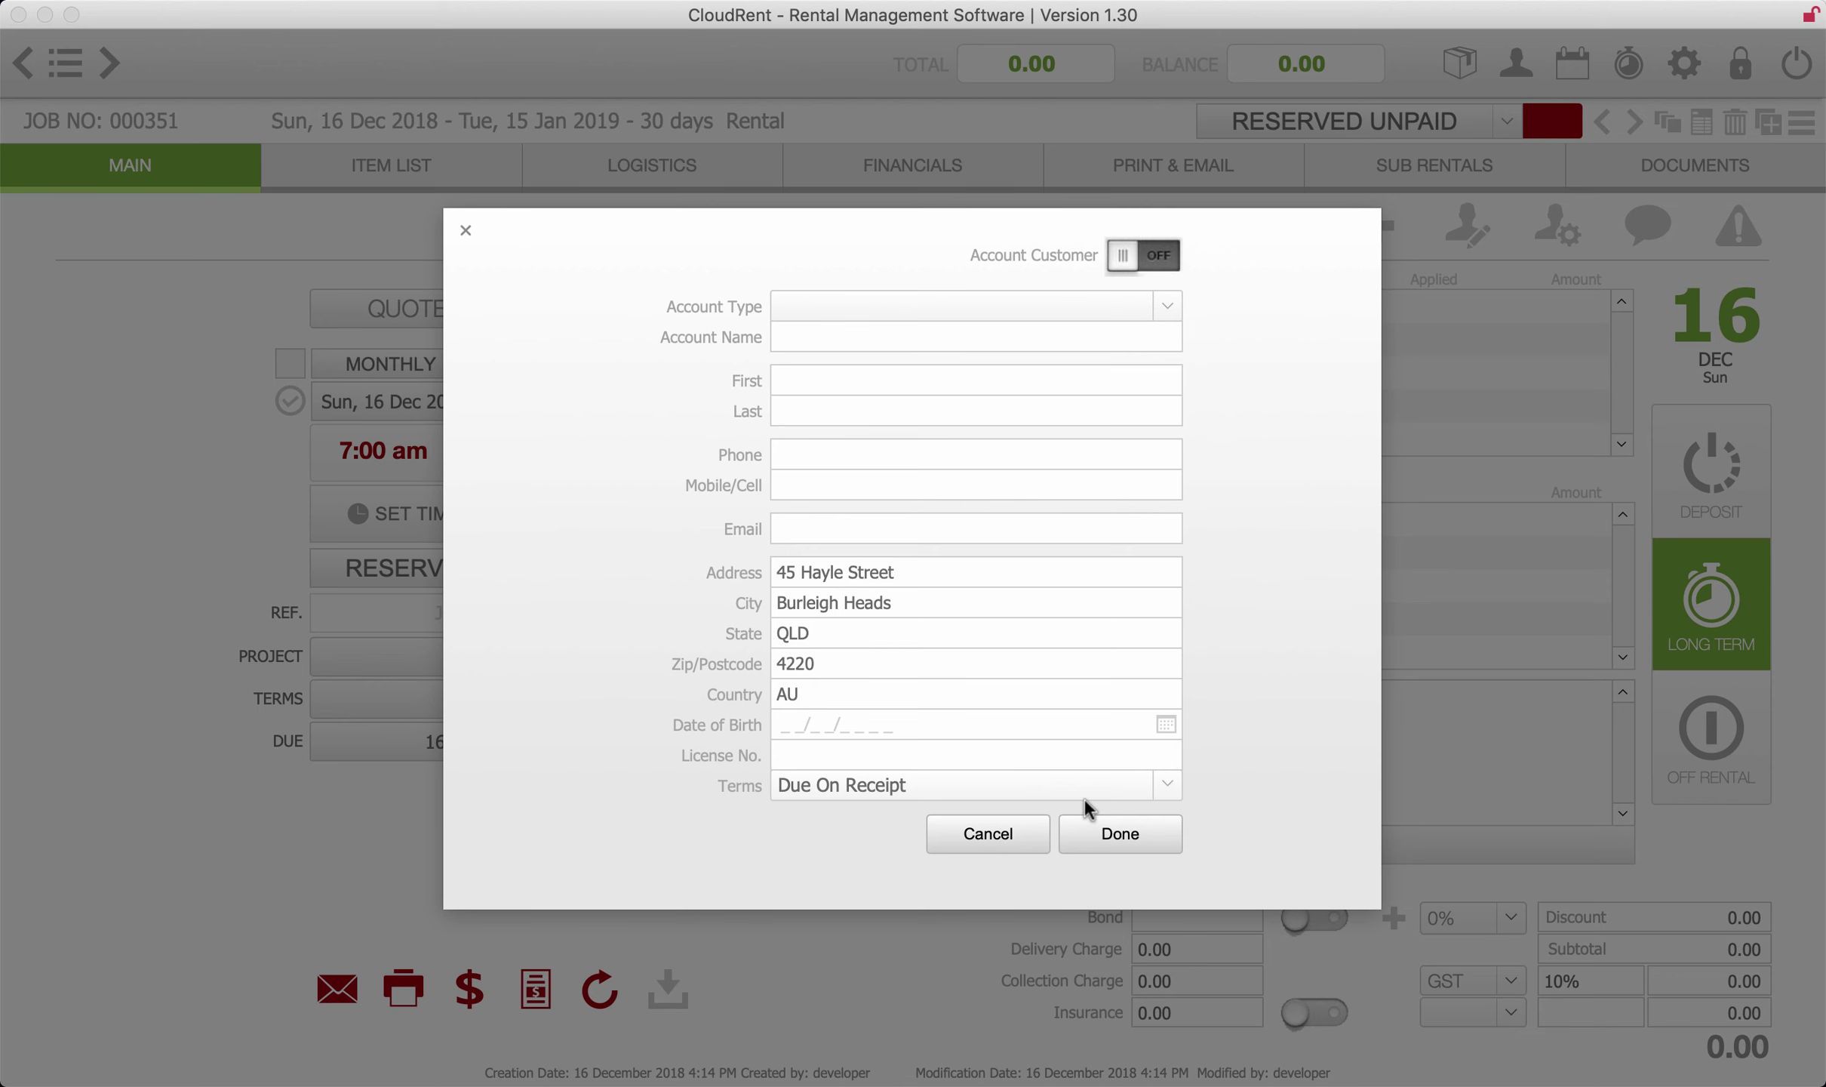
{"action": "left_click", "coordinate": [986, 839]}
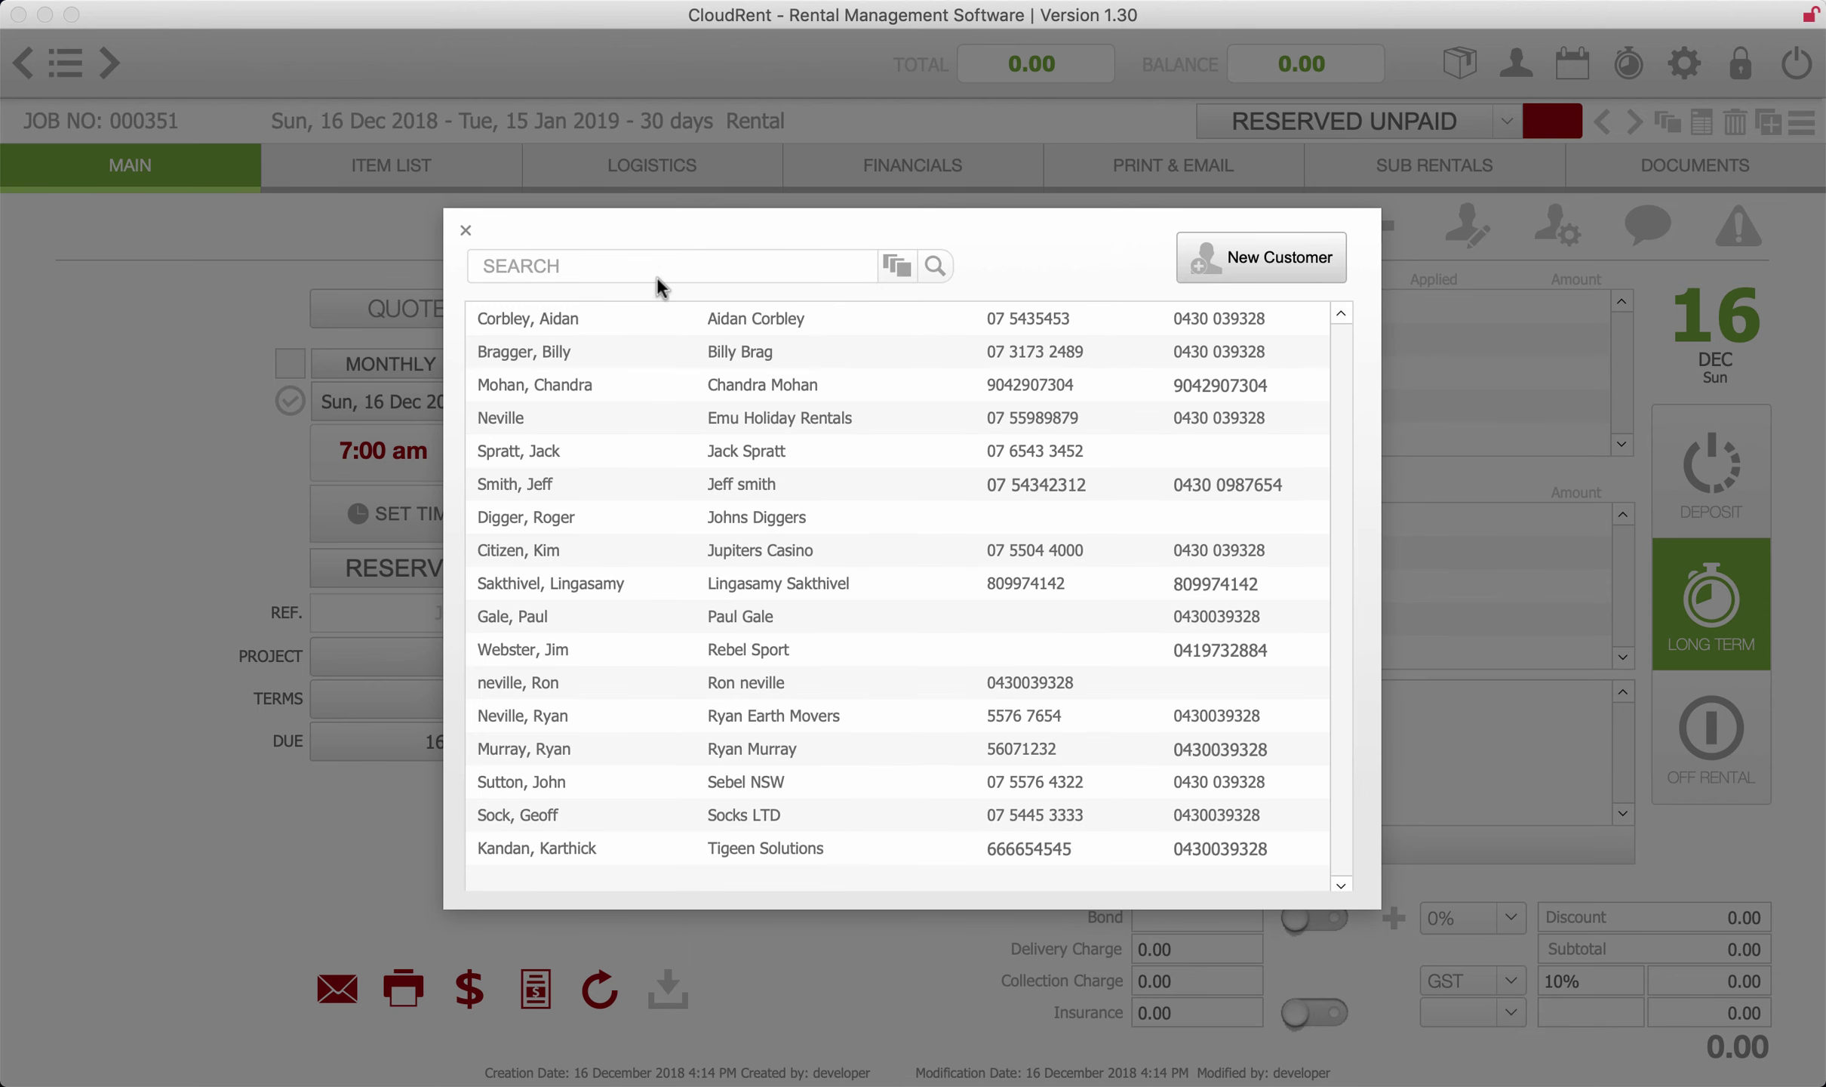
- Search customers for 'rebe' and assign Rebel Sport to job 000351
{"action": "left_click", "coordinate": [658, 264]}
{"action": "type", "text": "rebe"}
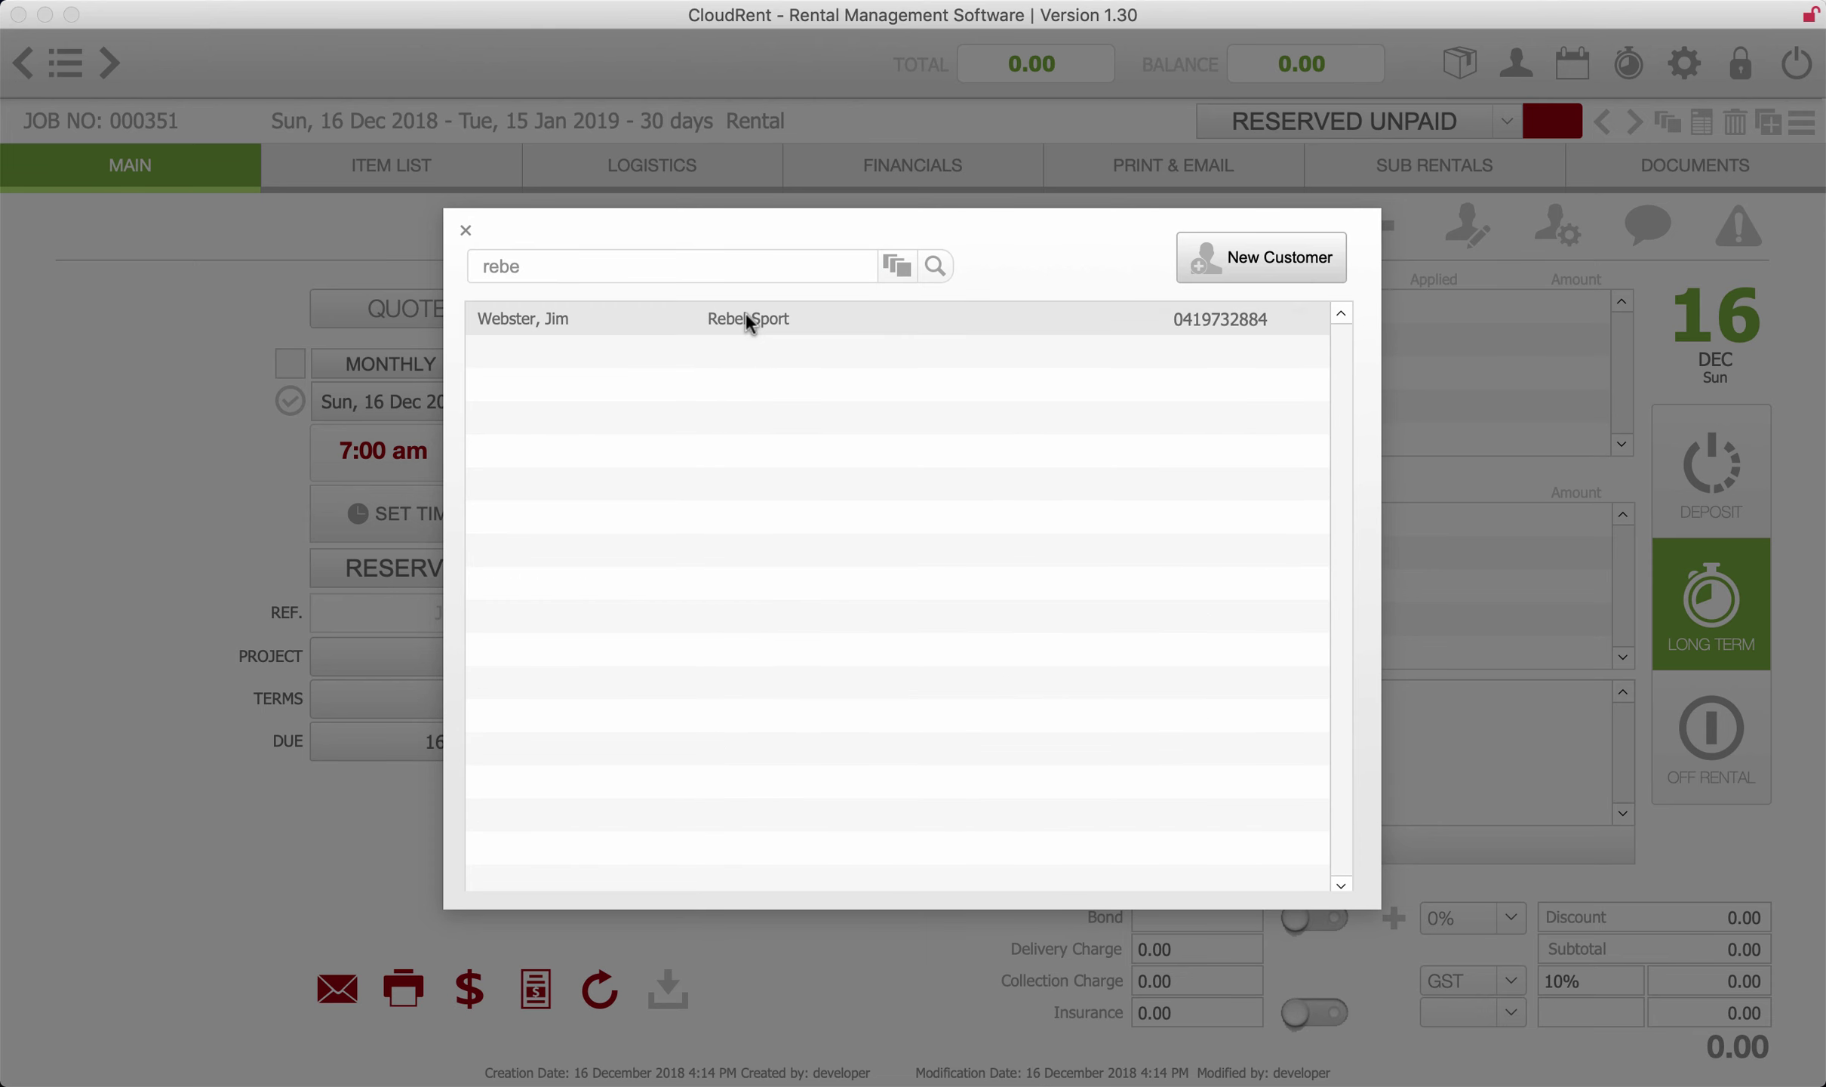
{"action": "double_click", "coordinate": [750, 320]}
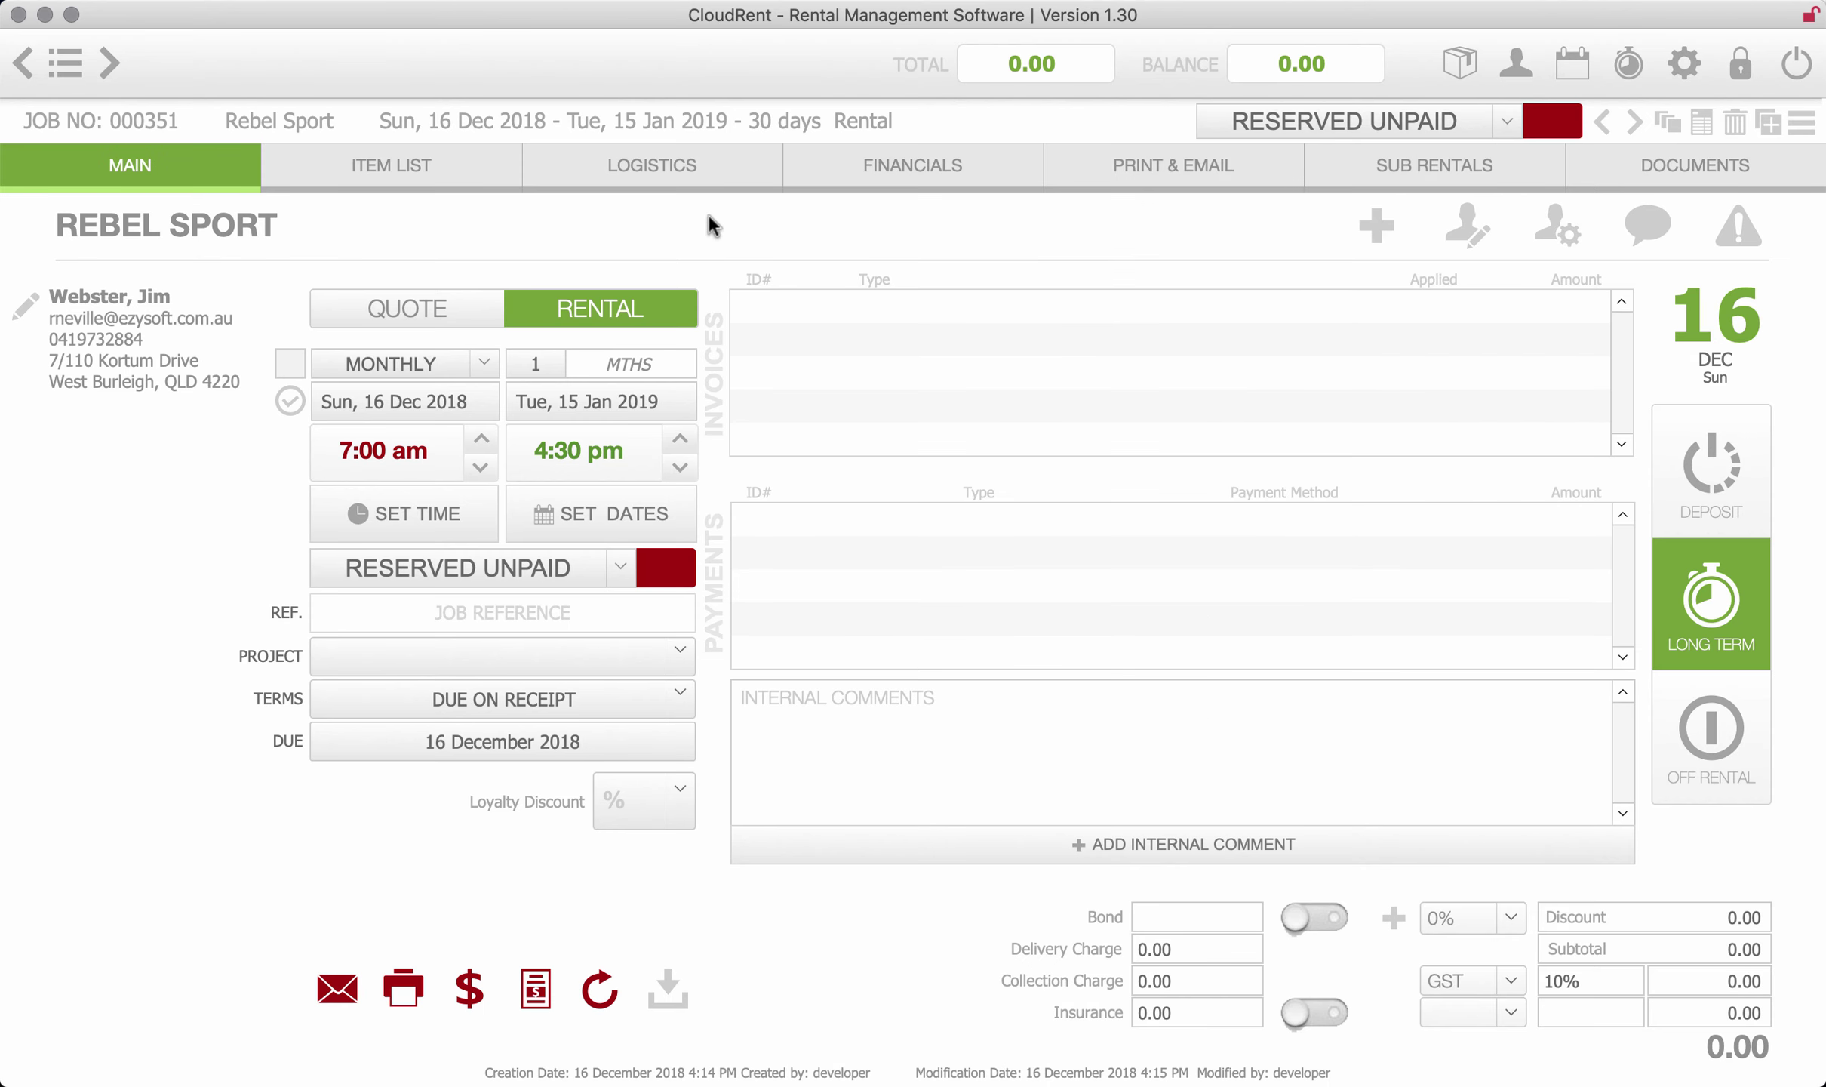
- Set the rental length to 3 months, running 16 Dec 2018 to 16 Mar 2019
{"action": "double_click", "coordinate": [539, 366]}
{"action": "type", "text": "3"}
{"action": "left_click", "coordinate": [262, 495]}
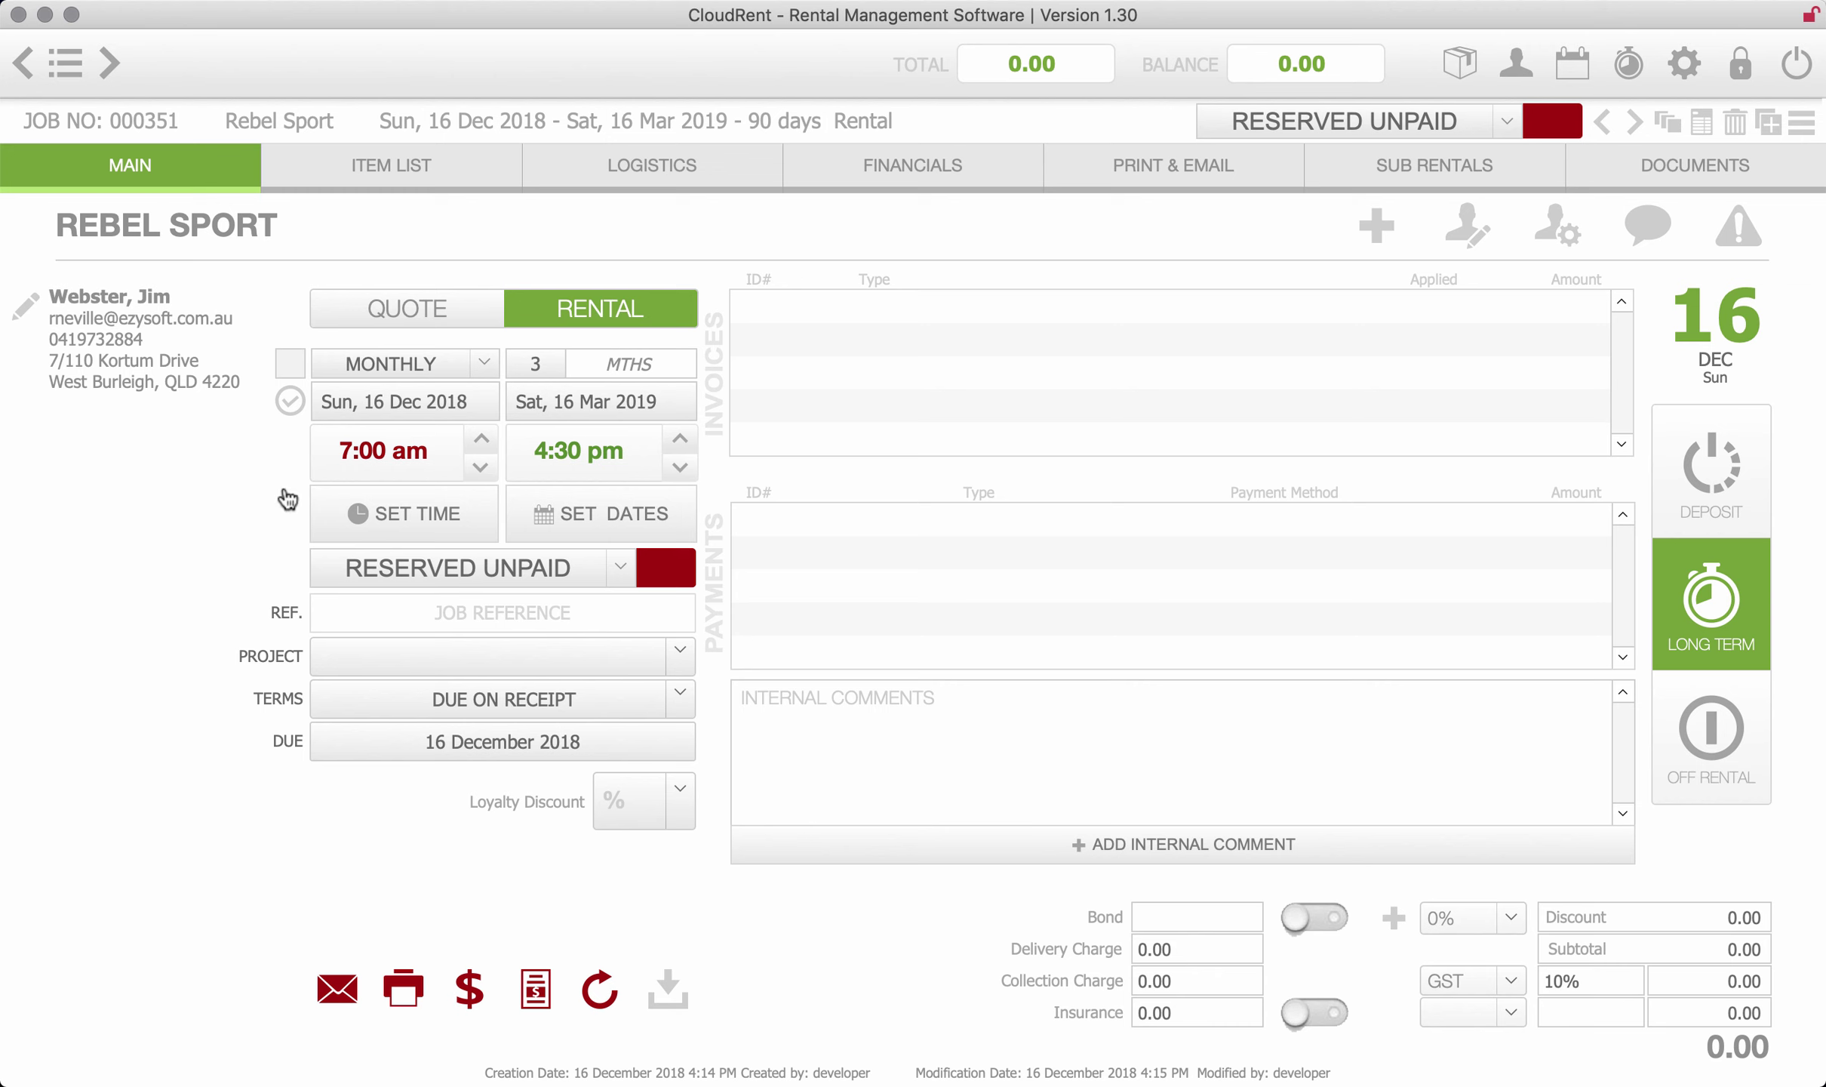
- Check the monthly long-term billing dates in the Long Term settings
{"action": "left_click", "coordinate": [1728, 599]}
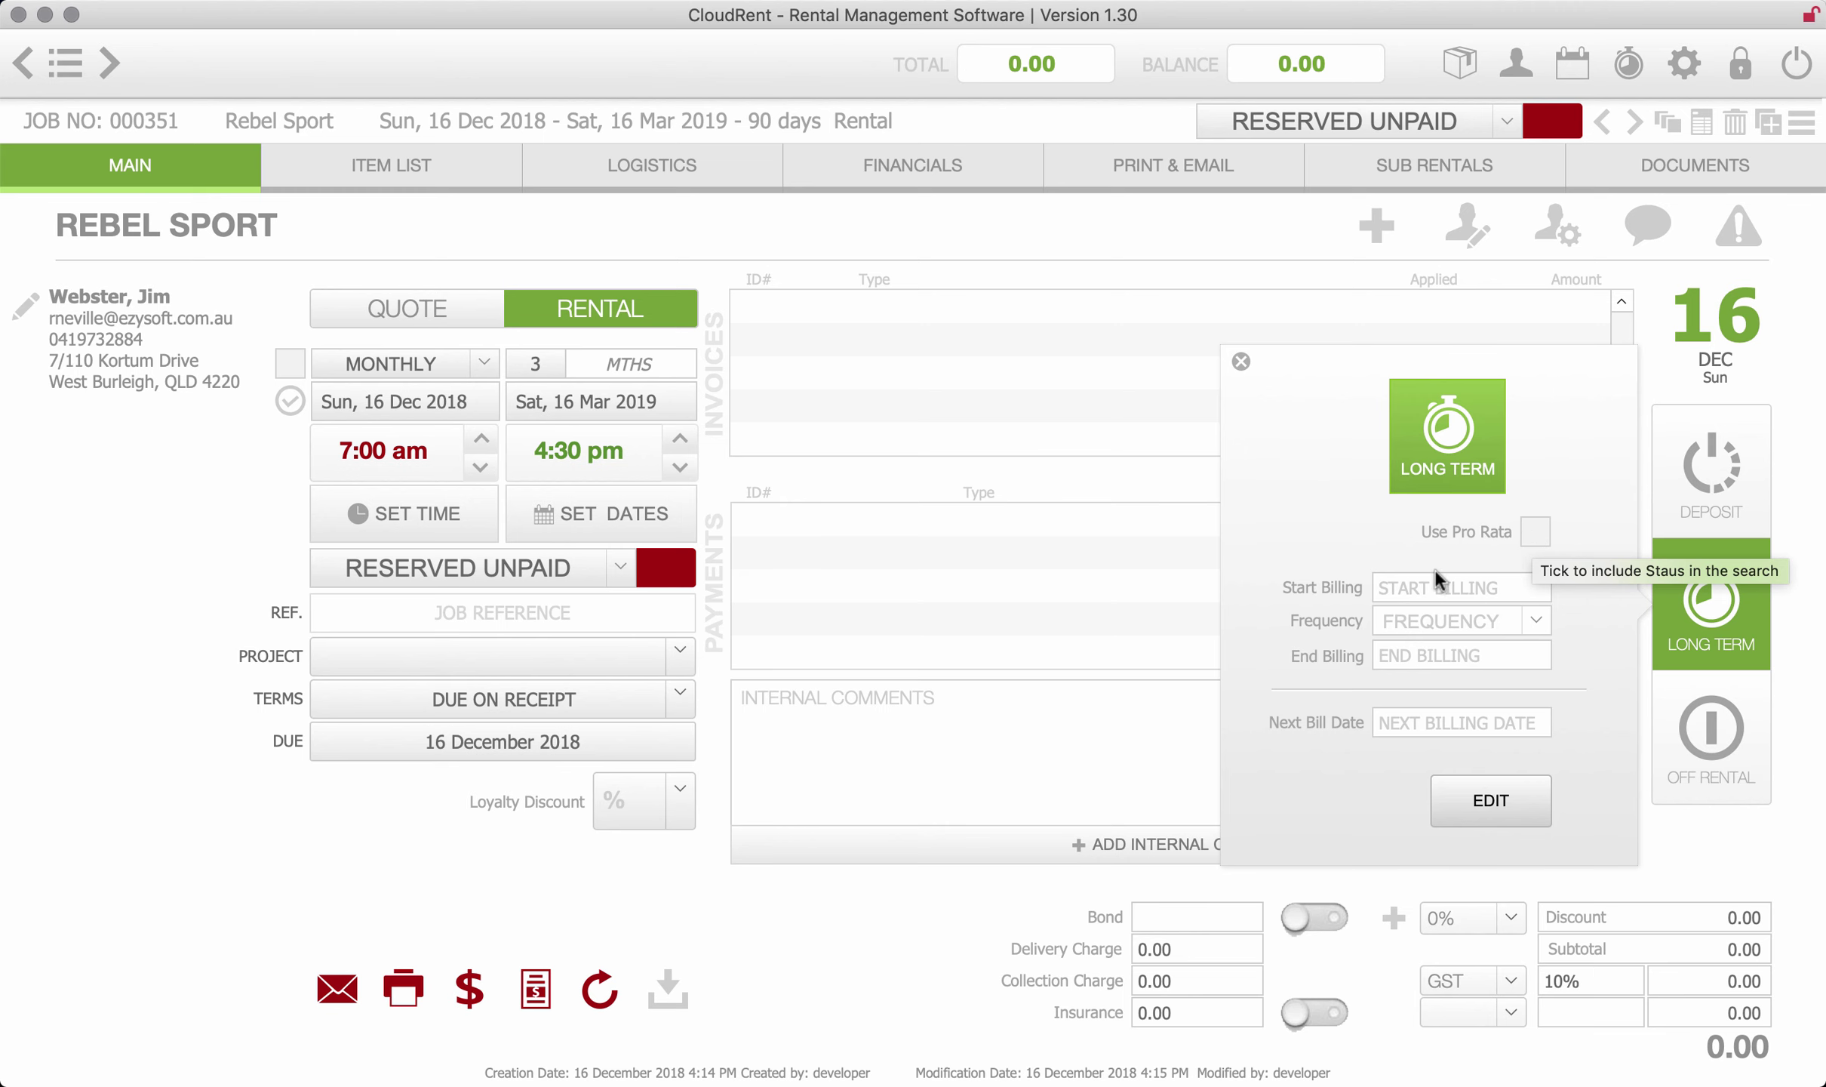
{"action": "left_click", "coordinate": [1788, 601]}
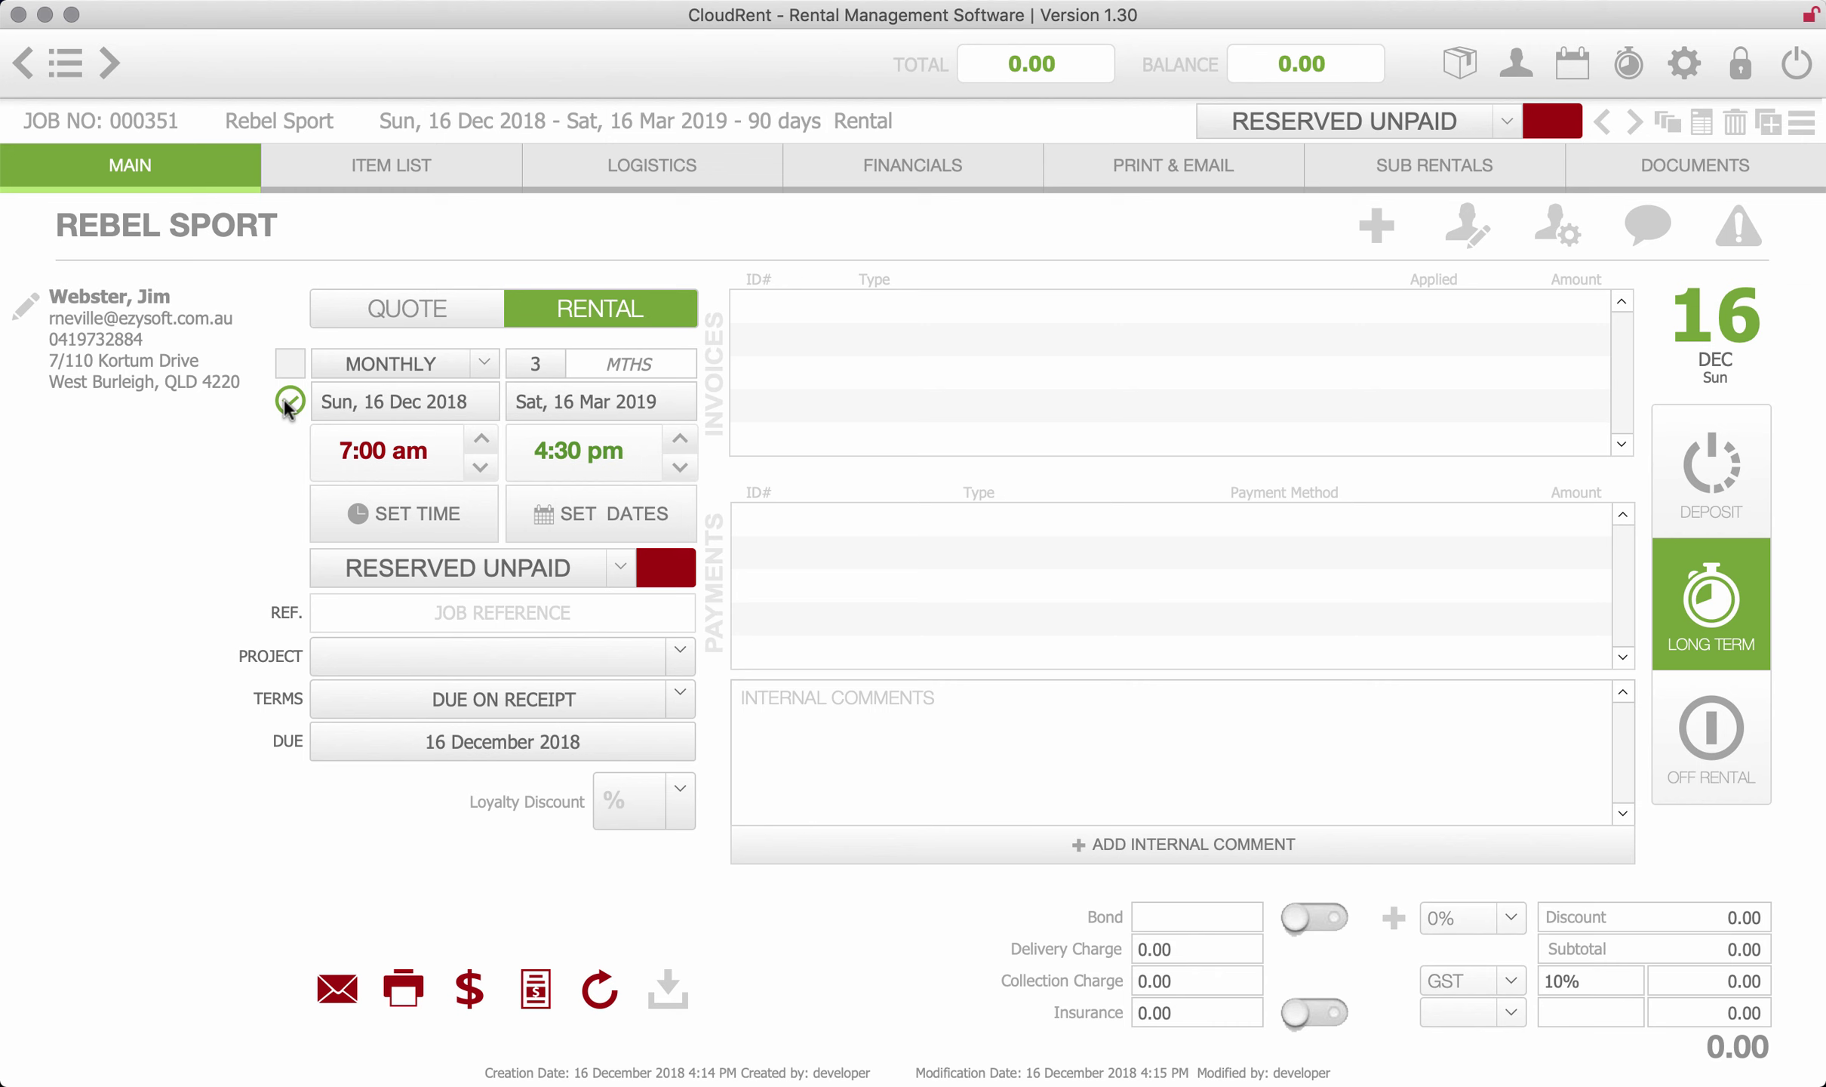
{"action": "left_click", "coordinate": [1759, 617]}
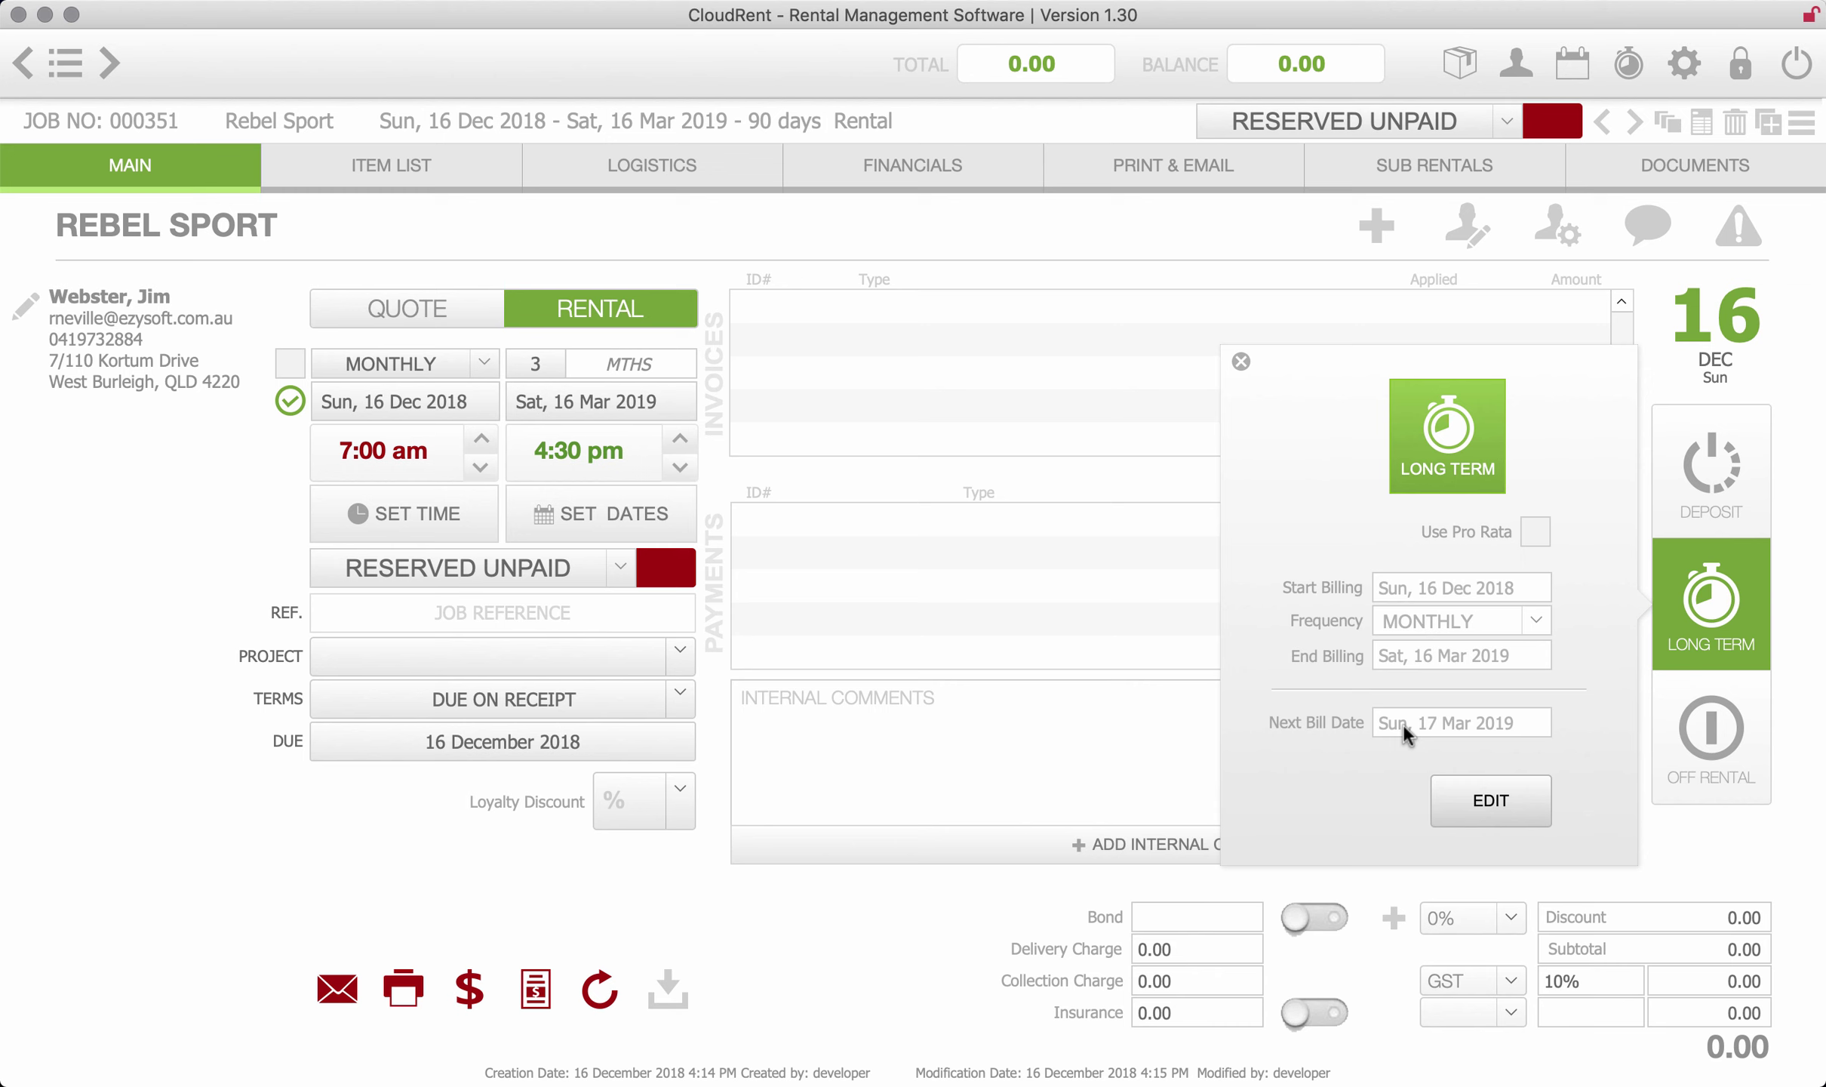
{"action": "left_click", "coordinate": [142, 608]}
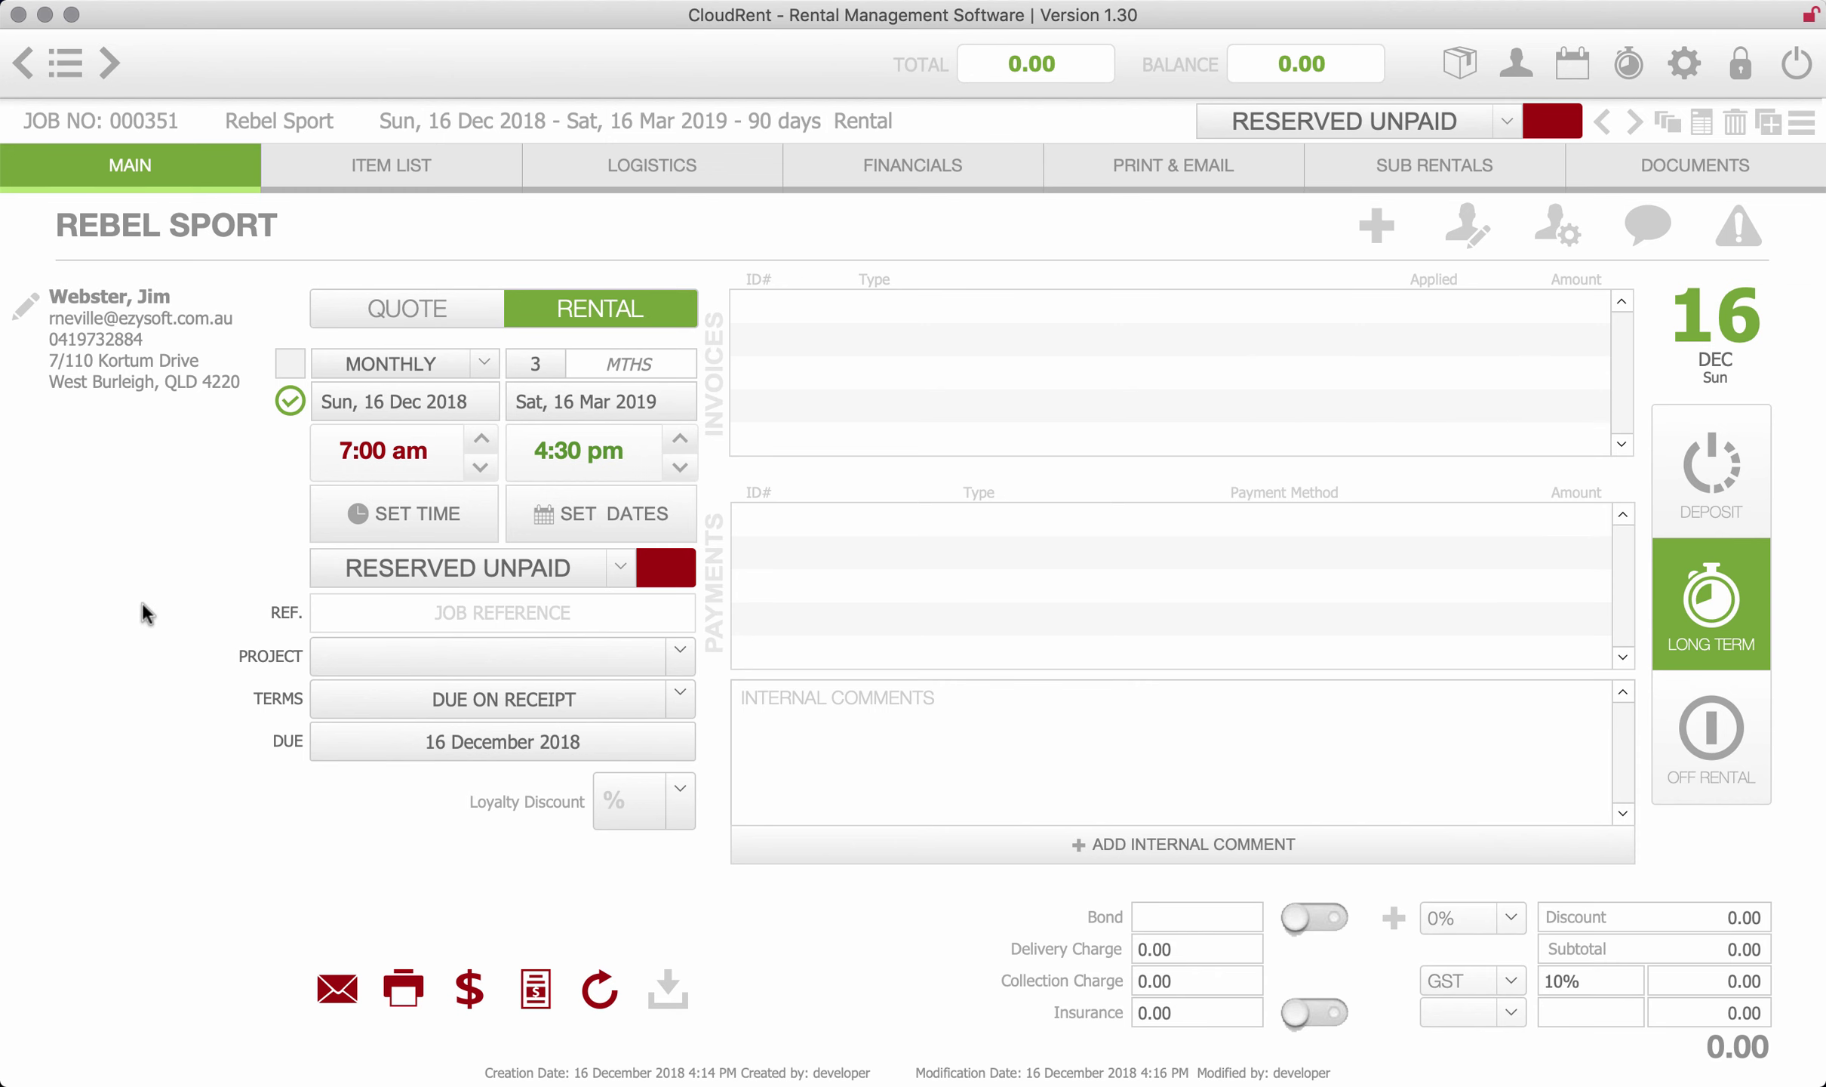
- Add 30 metres of Temporary Fence Panel 2.6m to the job's item list
{"action": "left_click", "coordinate": [384, 166]}
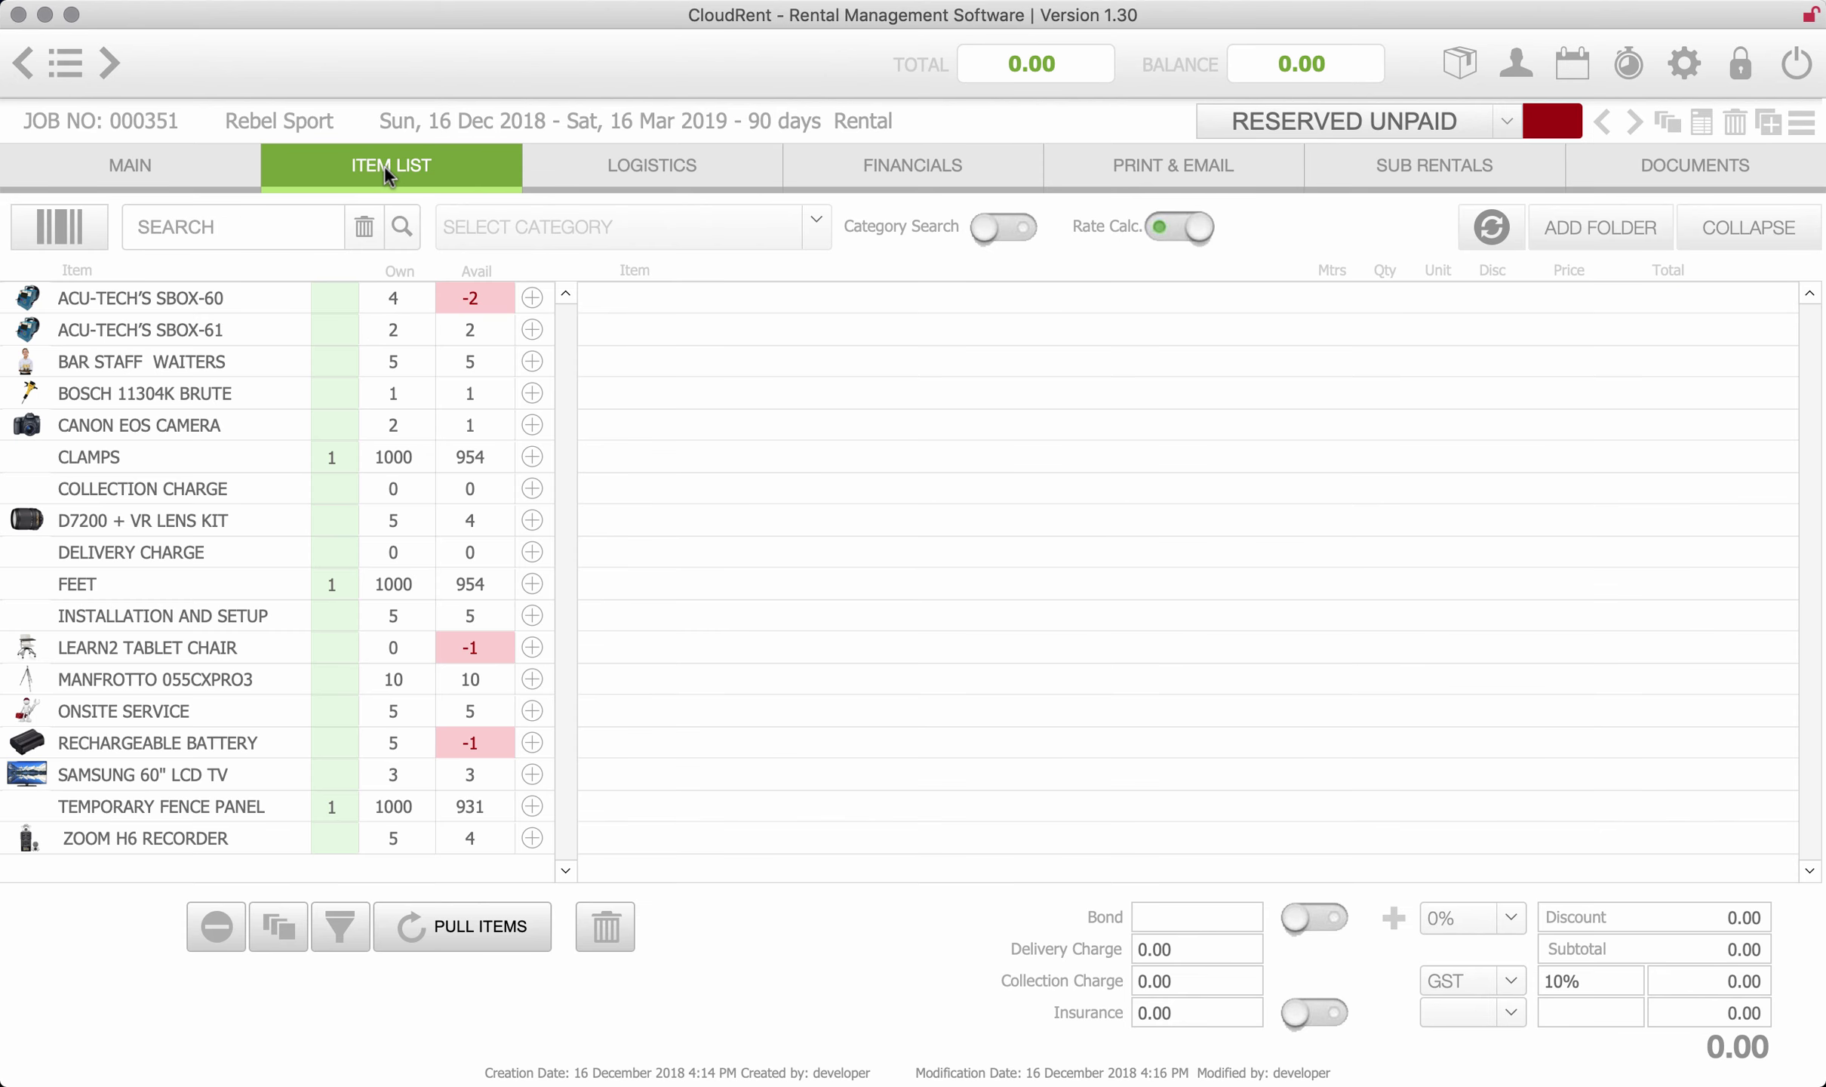
{"action": "left_click", "coordinate": [547, 806]}
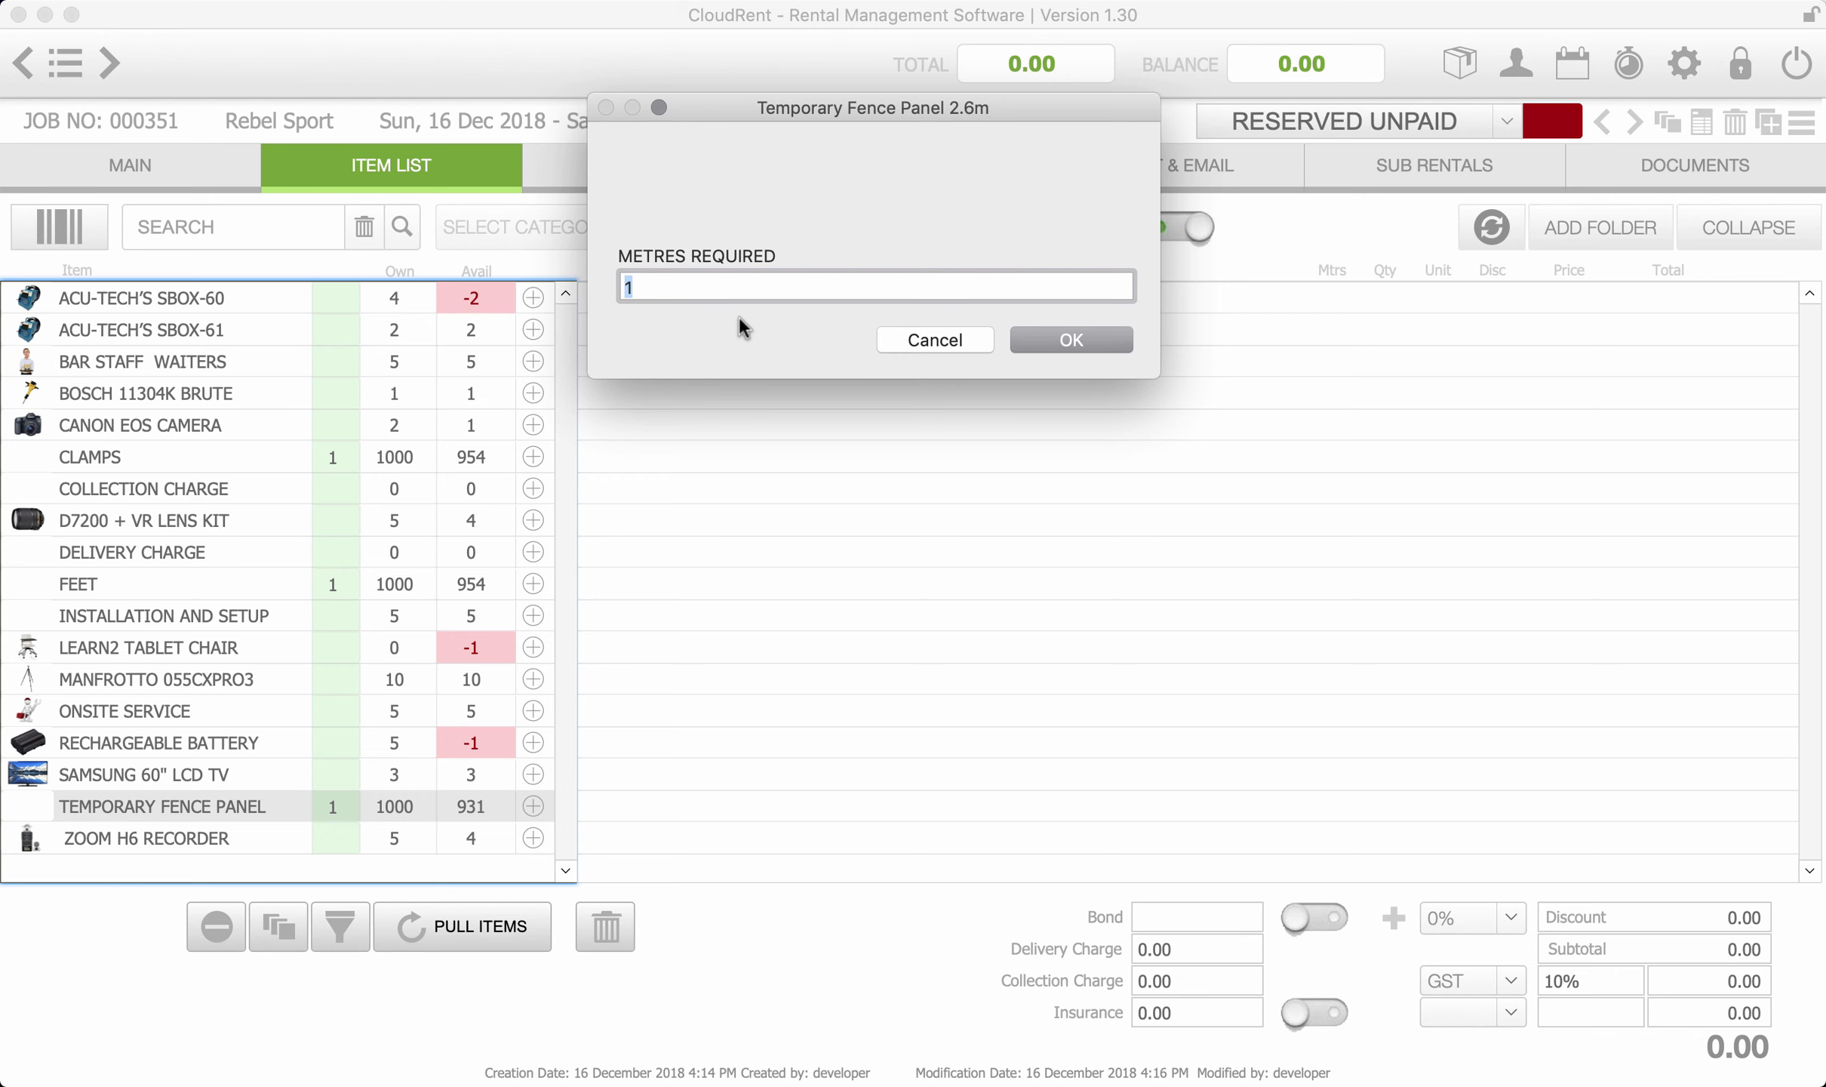
{"action": "type", "text": "30"}
{"action": "left_click", "coordinate": [1066, 349]}
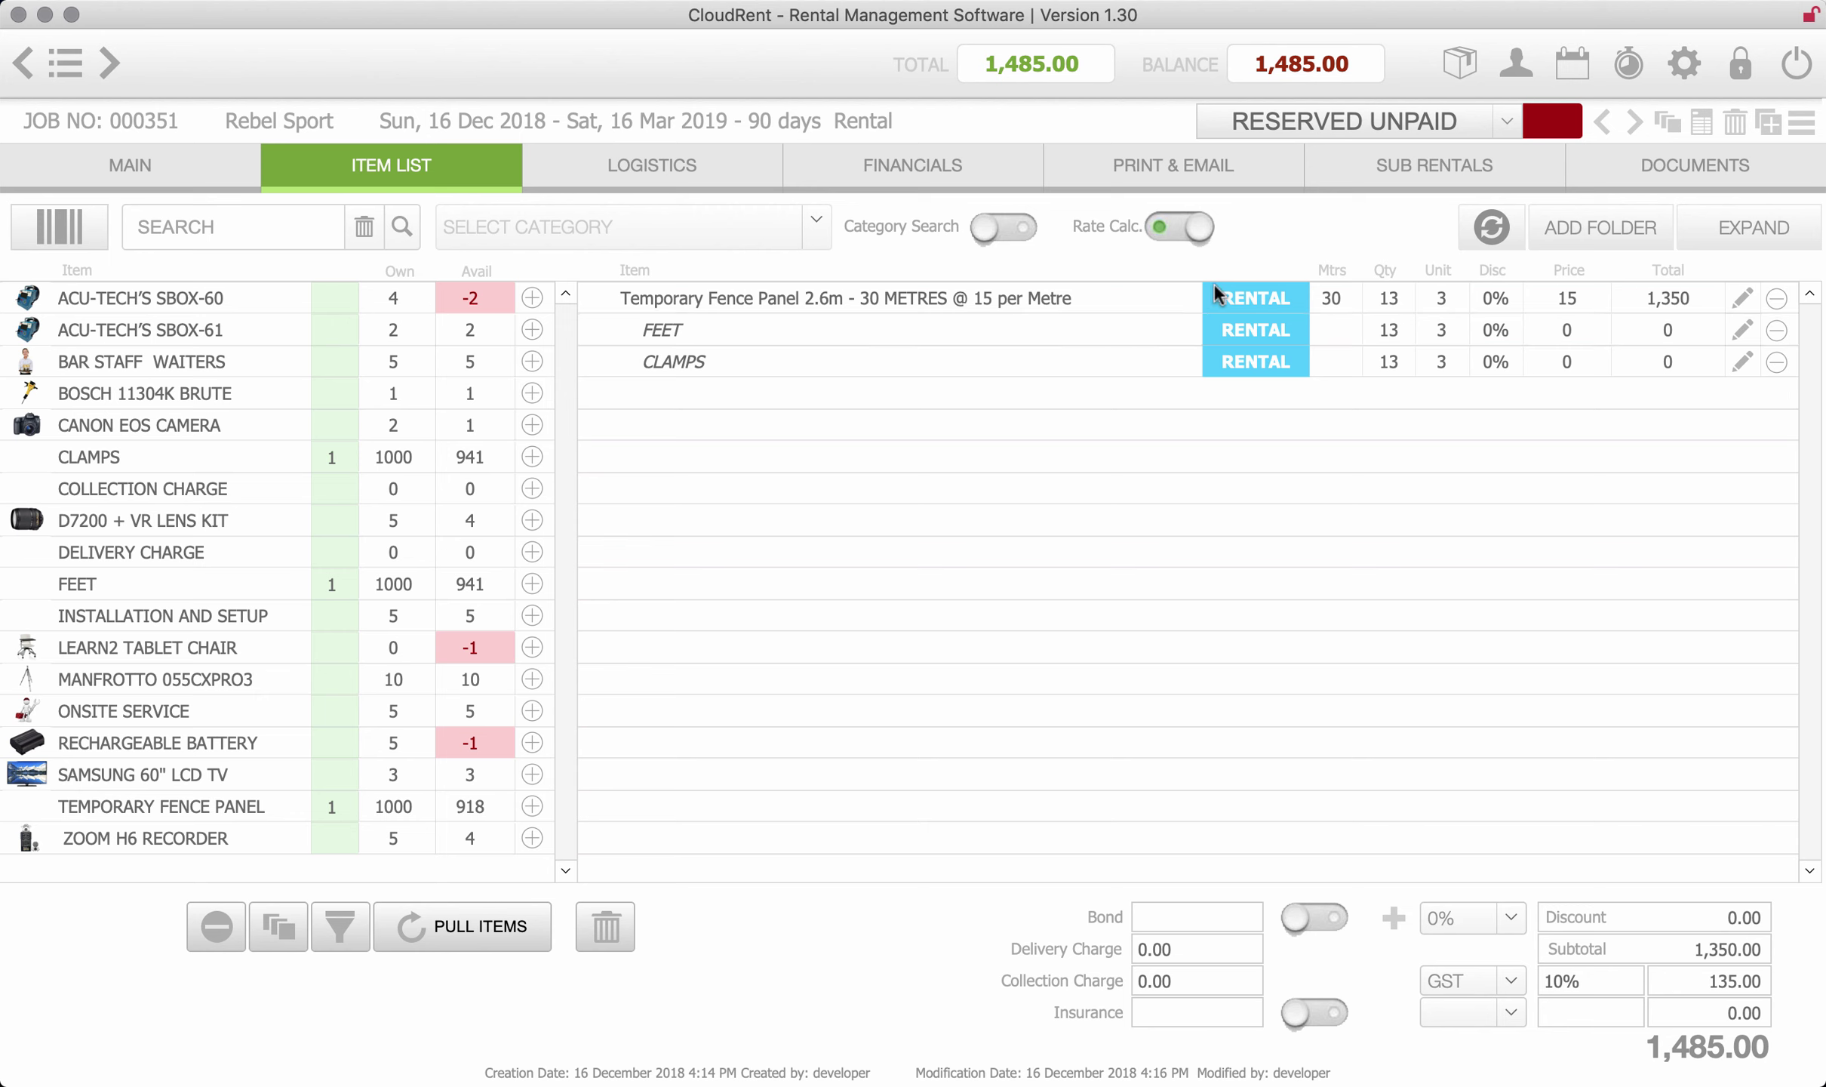
- Check the fence quantity, units, delivery and collection charges; add then remove insurance
{"action": "left_click", "coordinate": [1398, 294]}
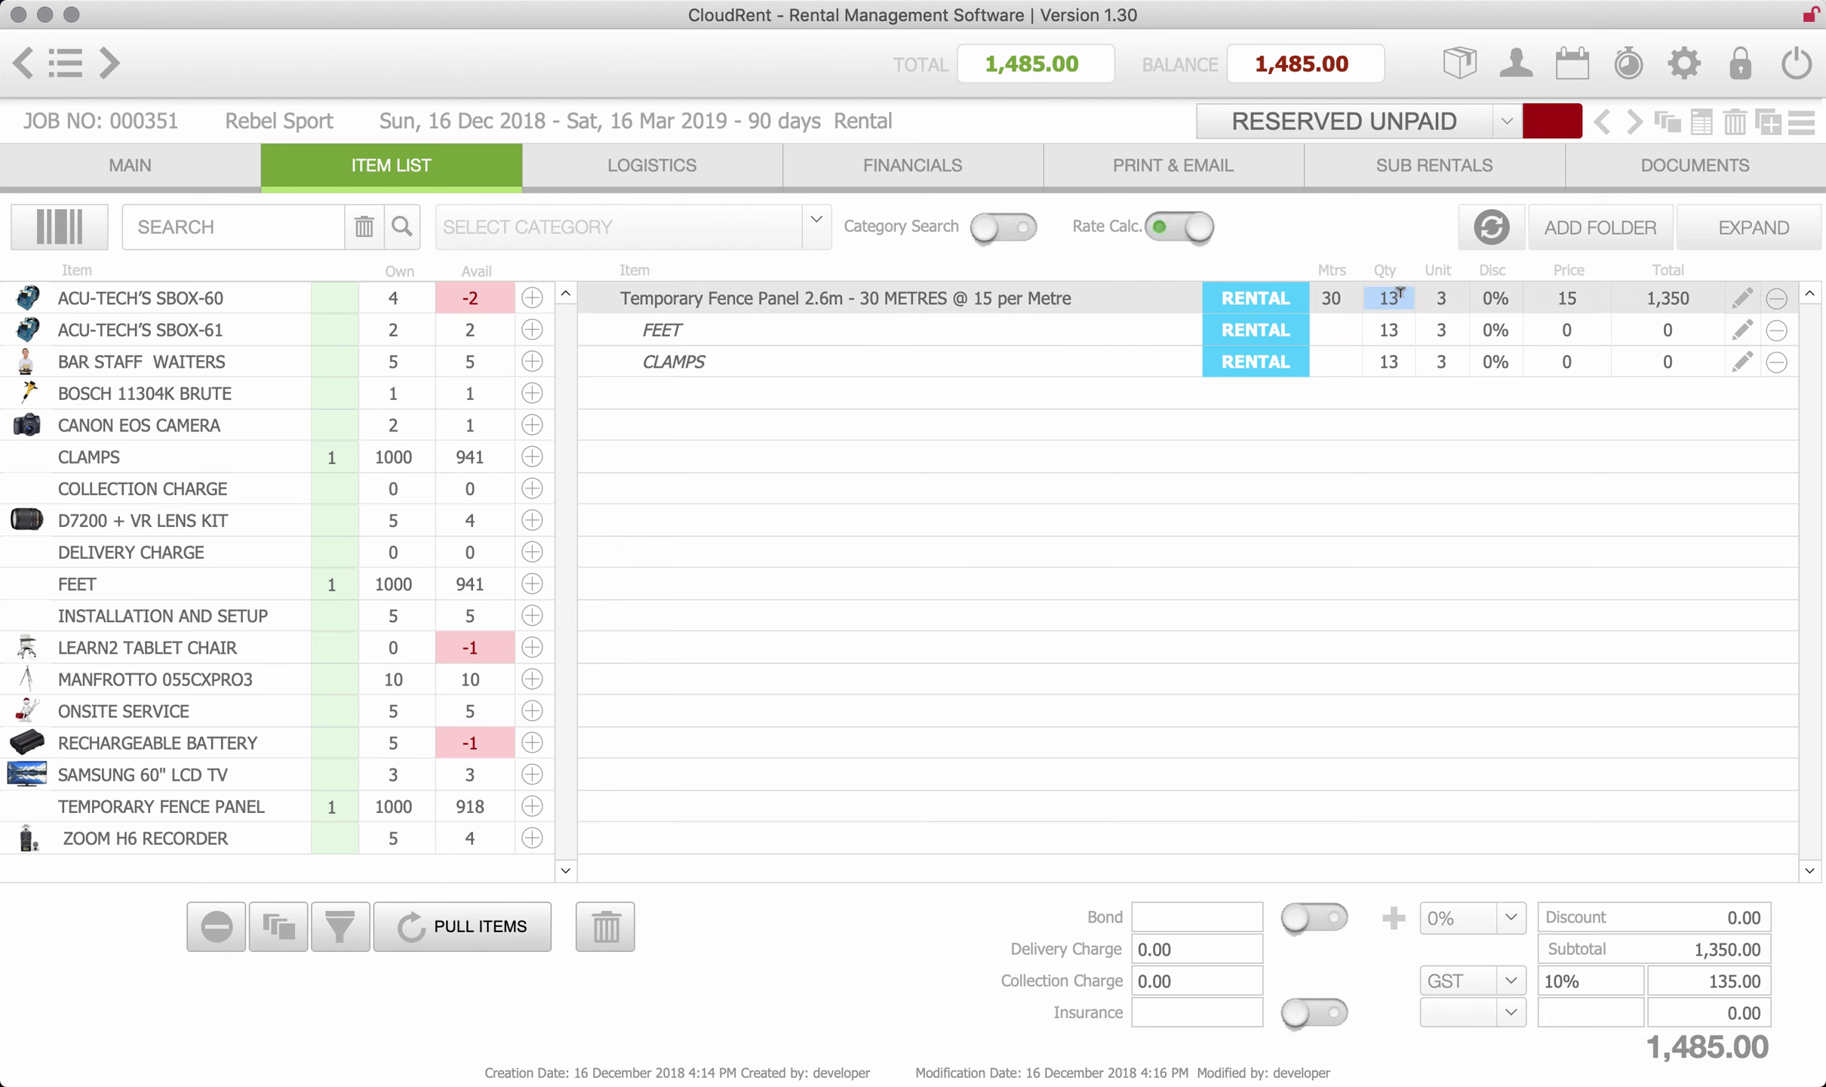
{"action": "left_click", "coordinate": [1441, 301]}
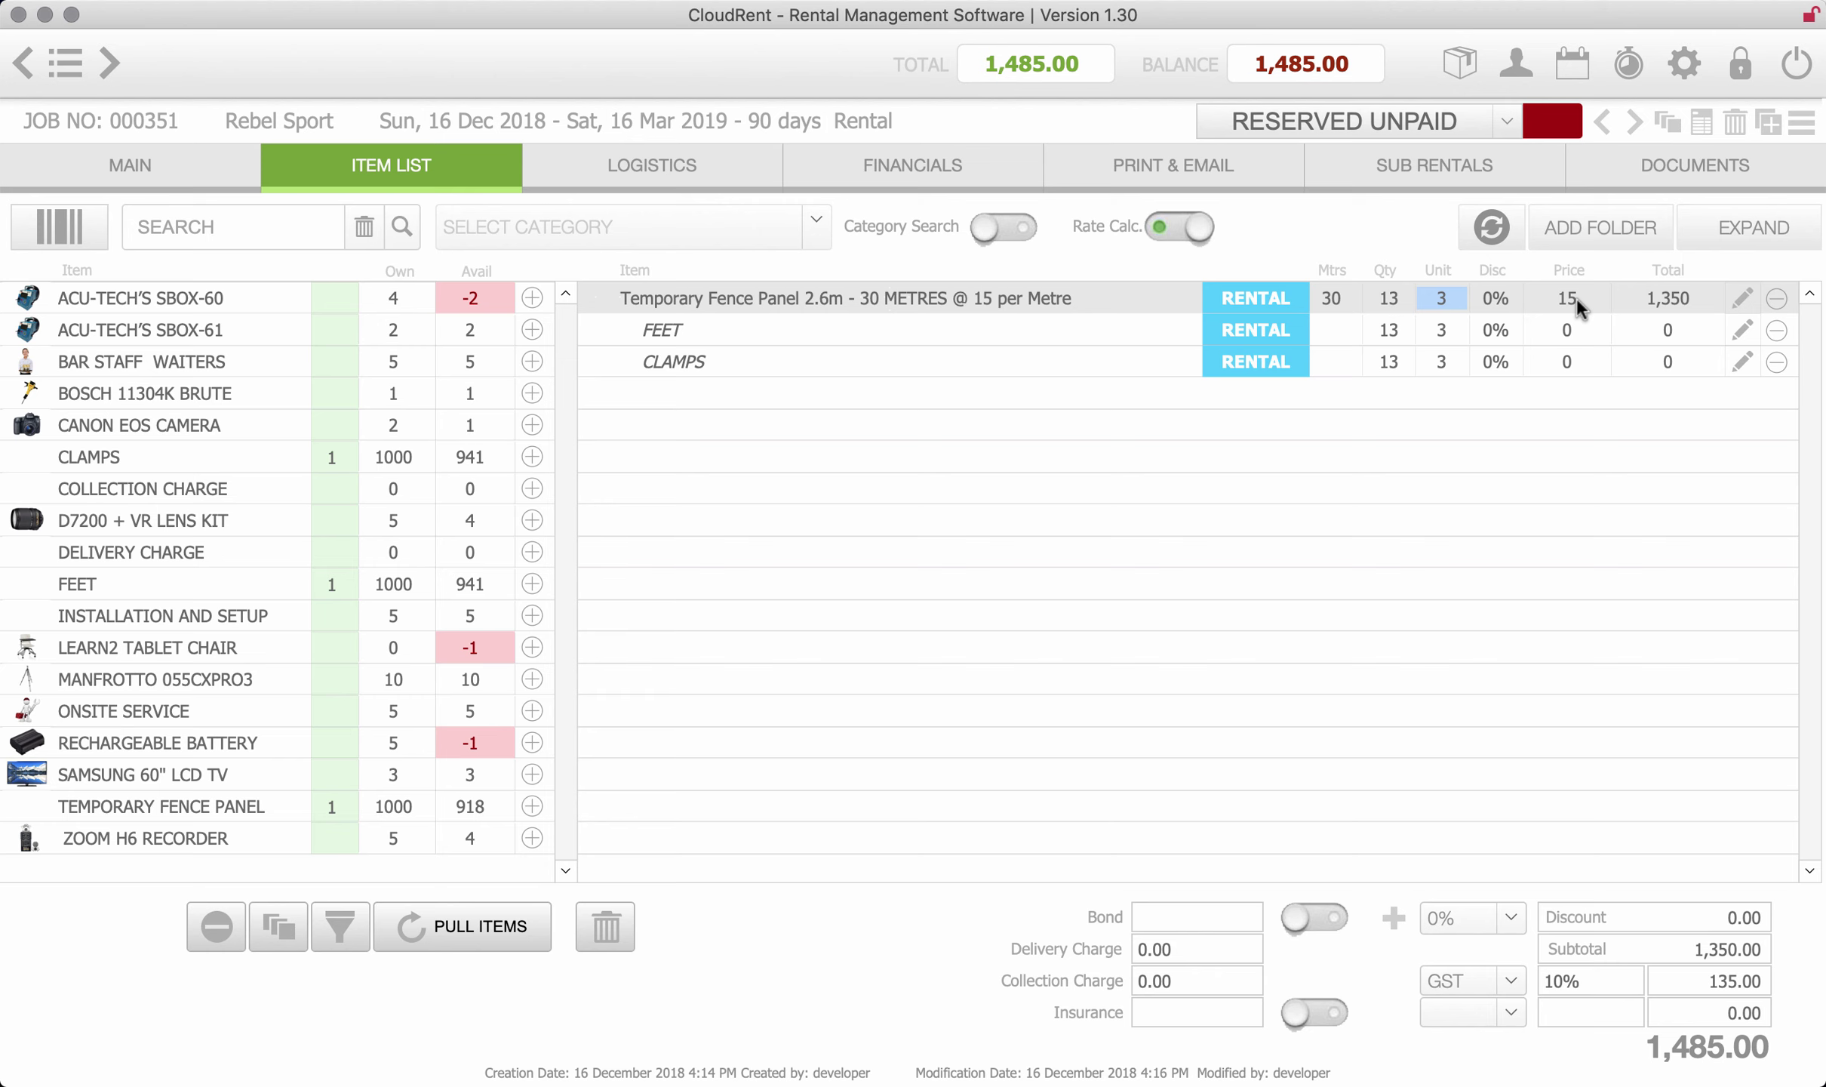
{"action": "left_click", "coordinate": [1167, 945]}
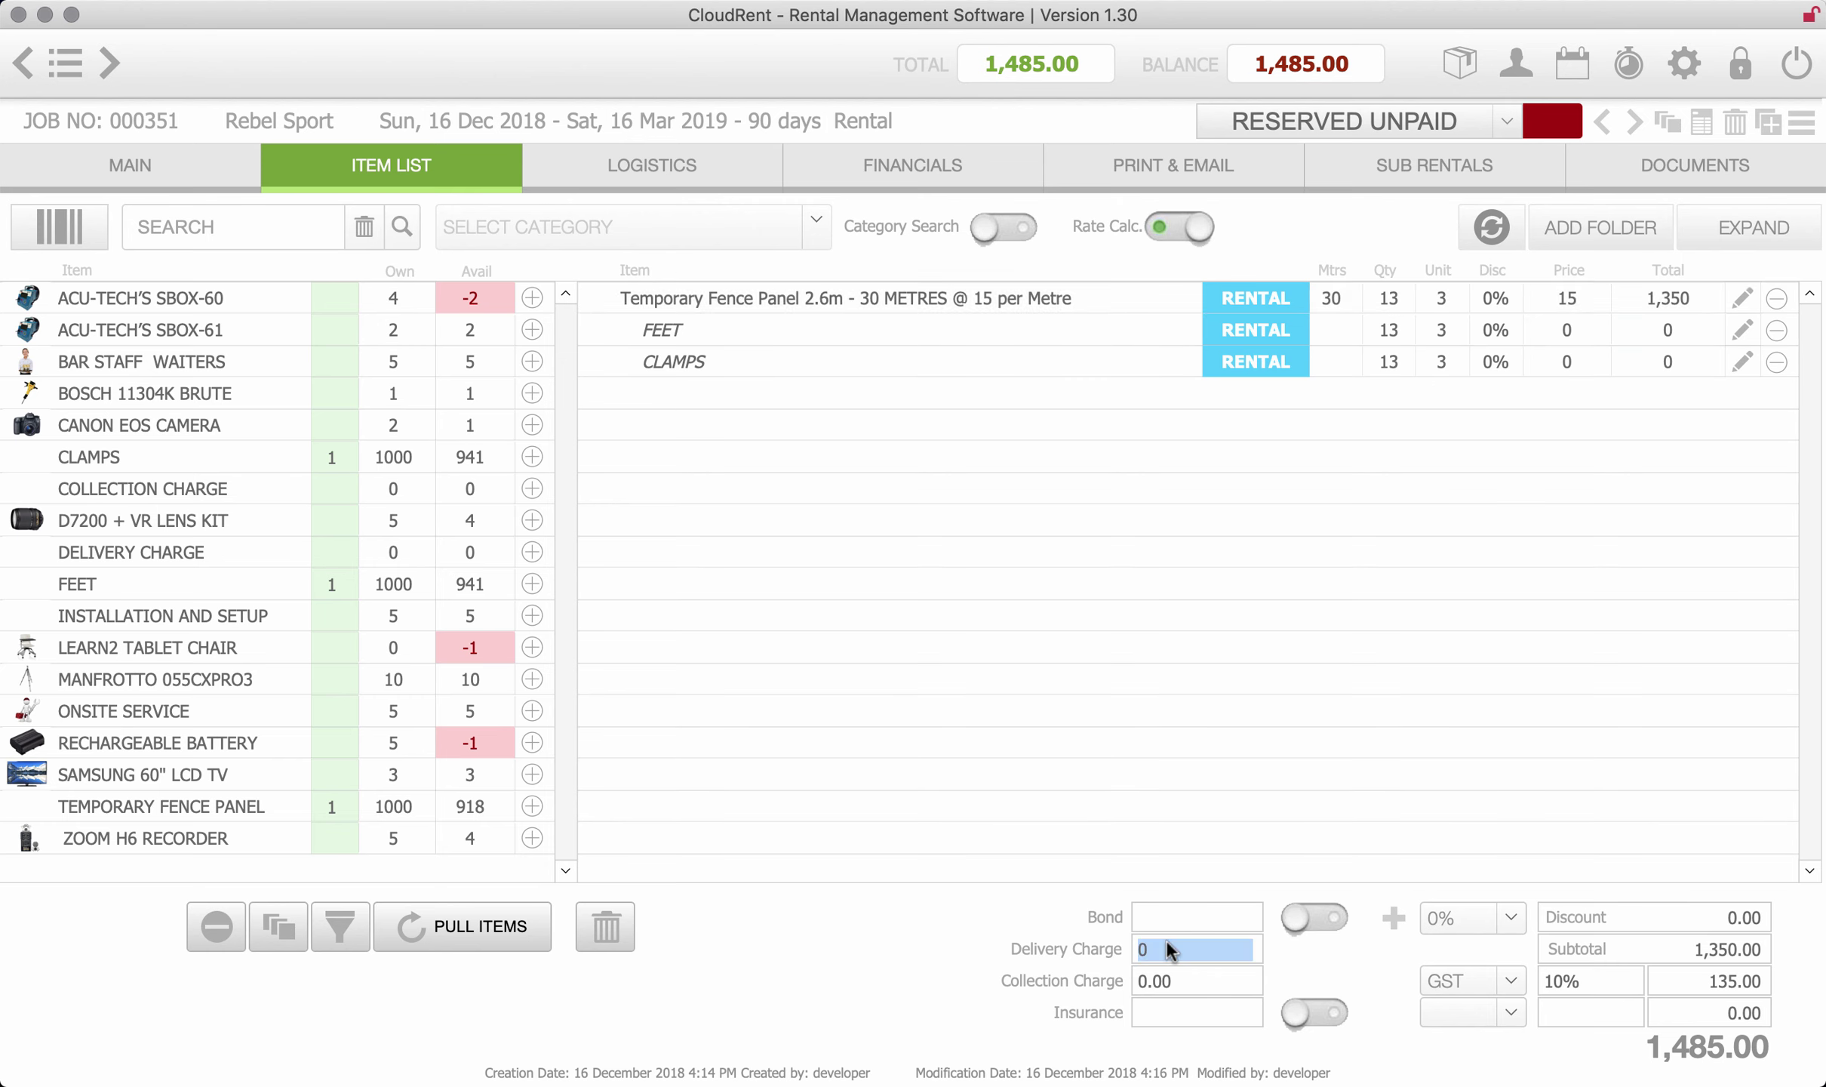
{"action": "left_click", "coordinate": [1180, 981]}
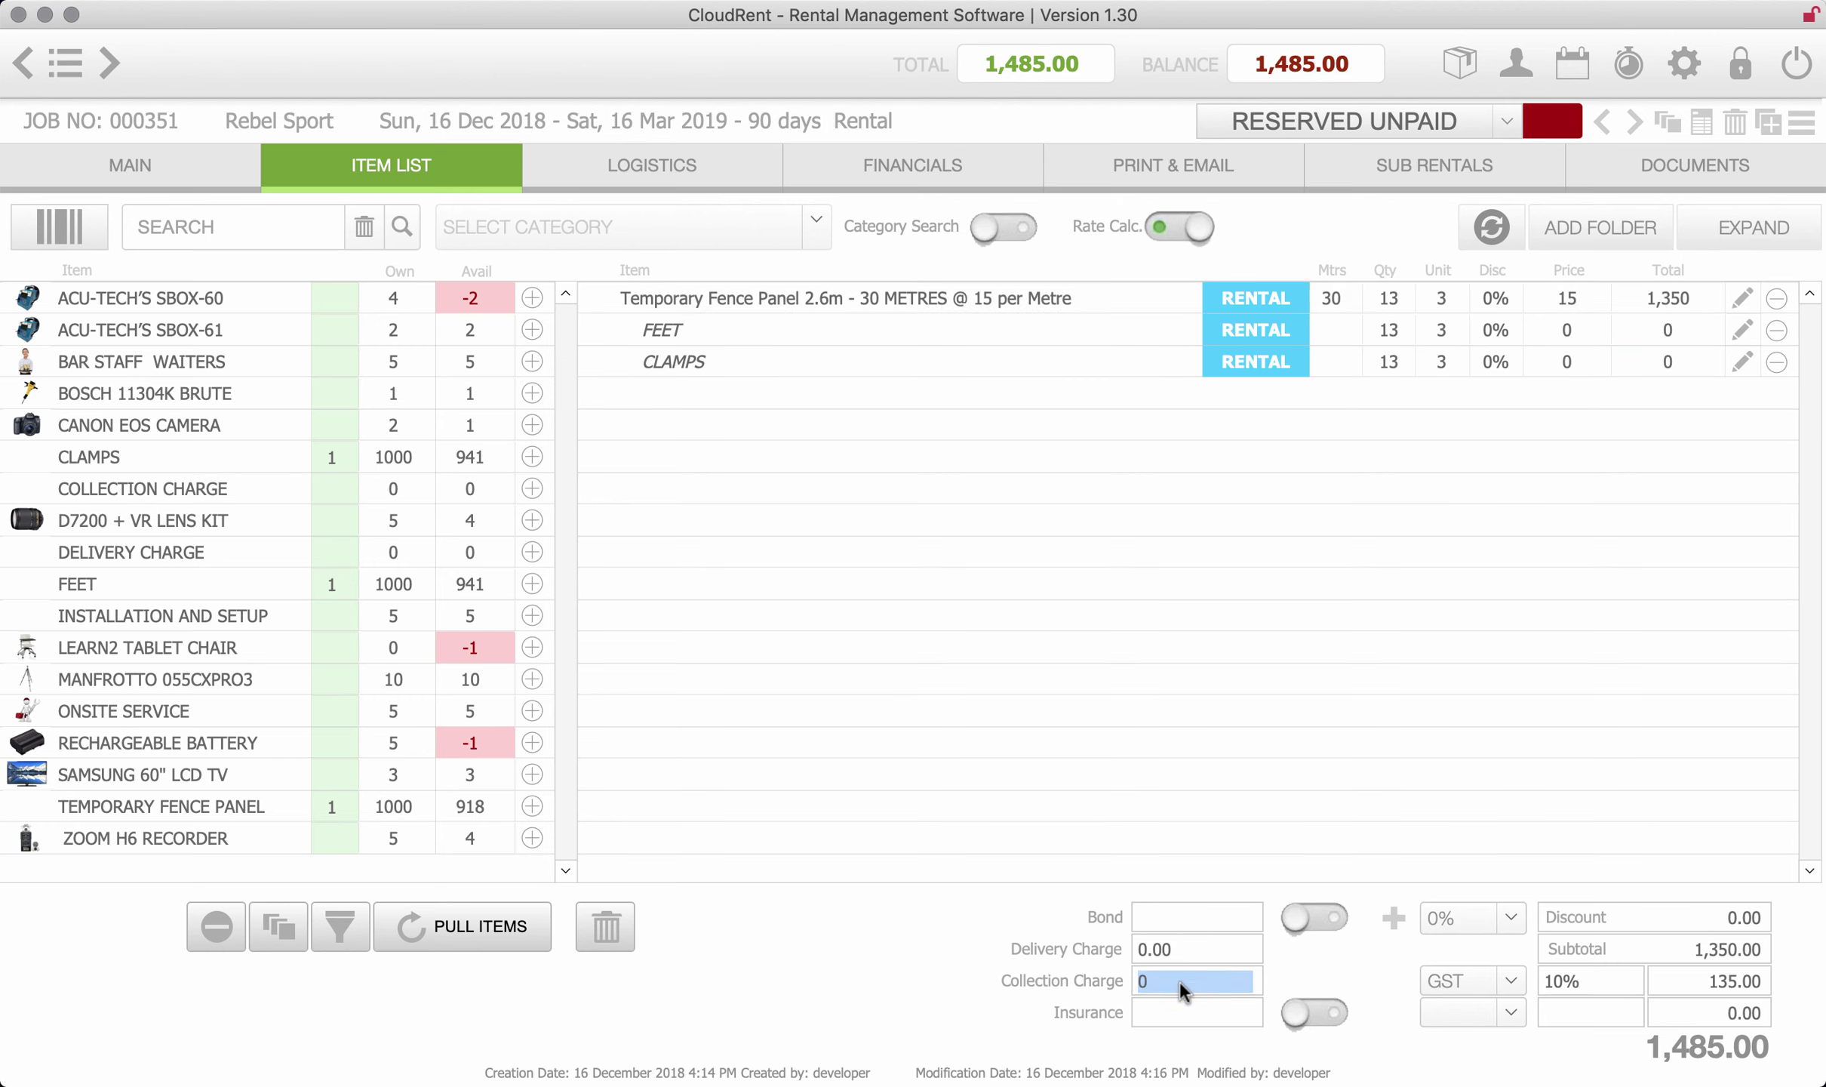
{"action": "left_click", "coordinate": [1326, 1022]}
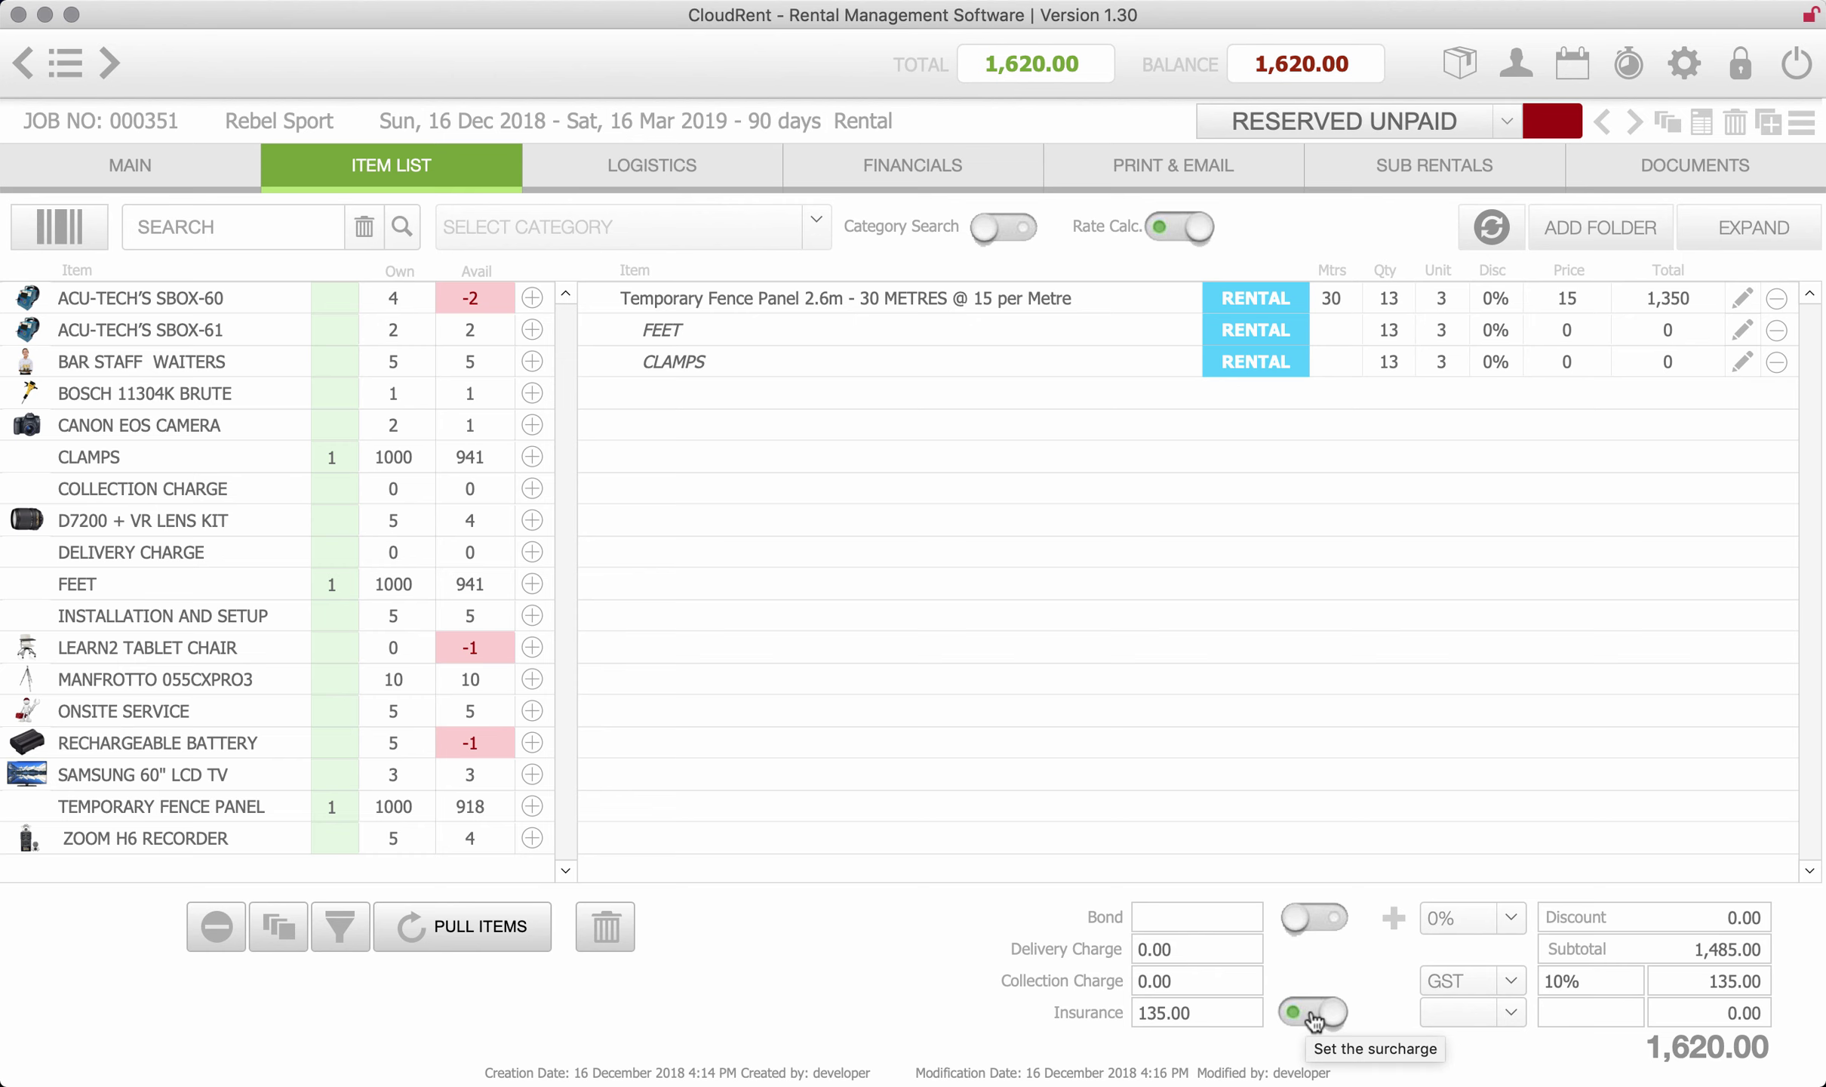
{"action": "left_click", "coordinate": [1316, 1020]}
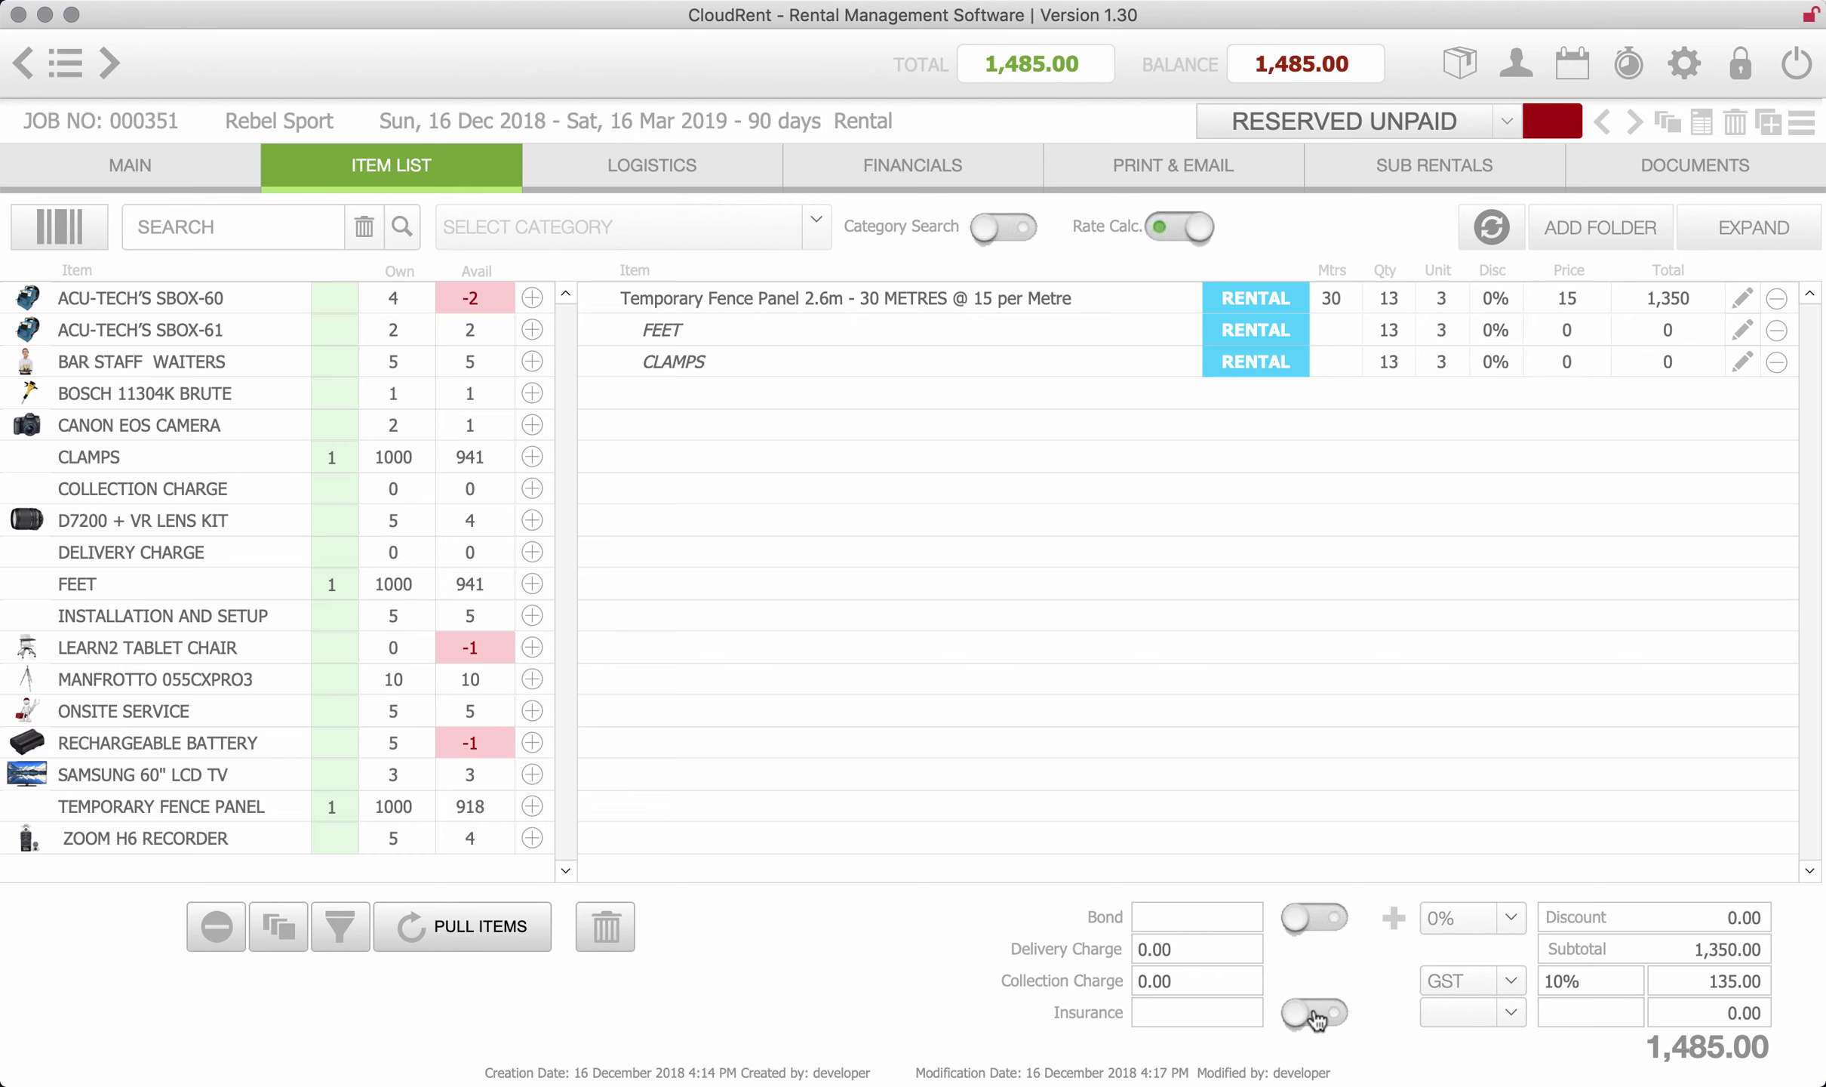
- Email the booking docket with 'Rebel Sport 000351[1].pdf' attached, then discard the draft unsaved
{"action": "left_click", "coordinate": [1207, 158]}
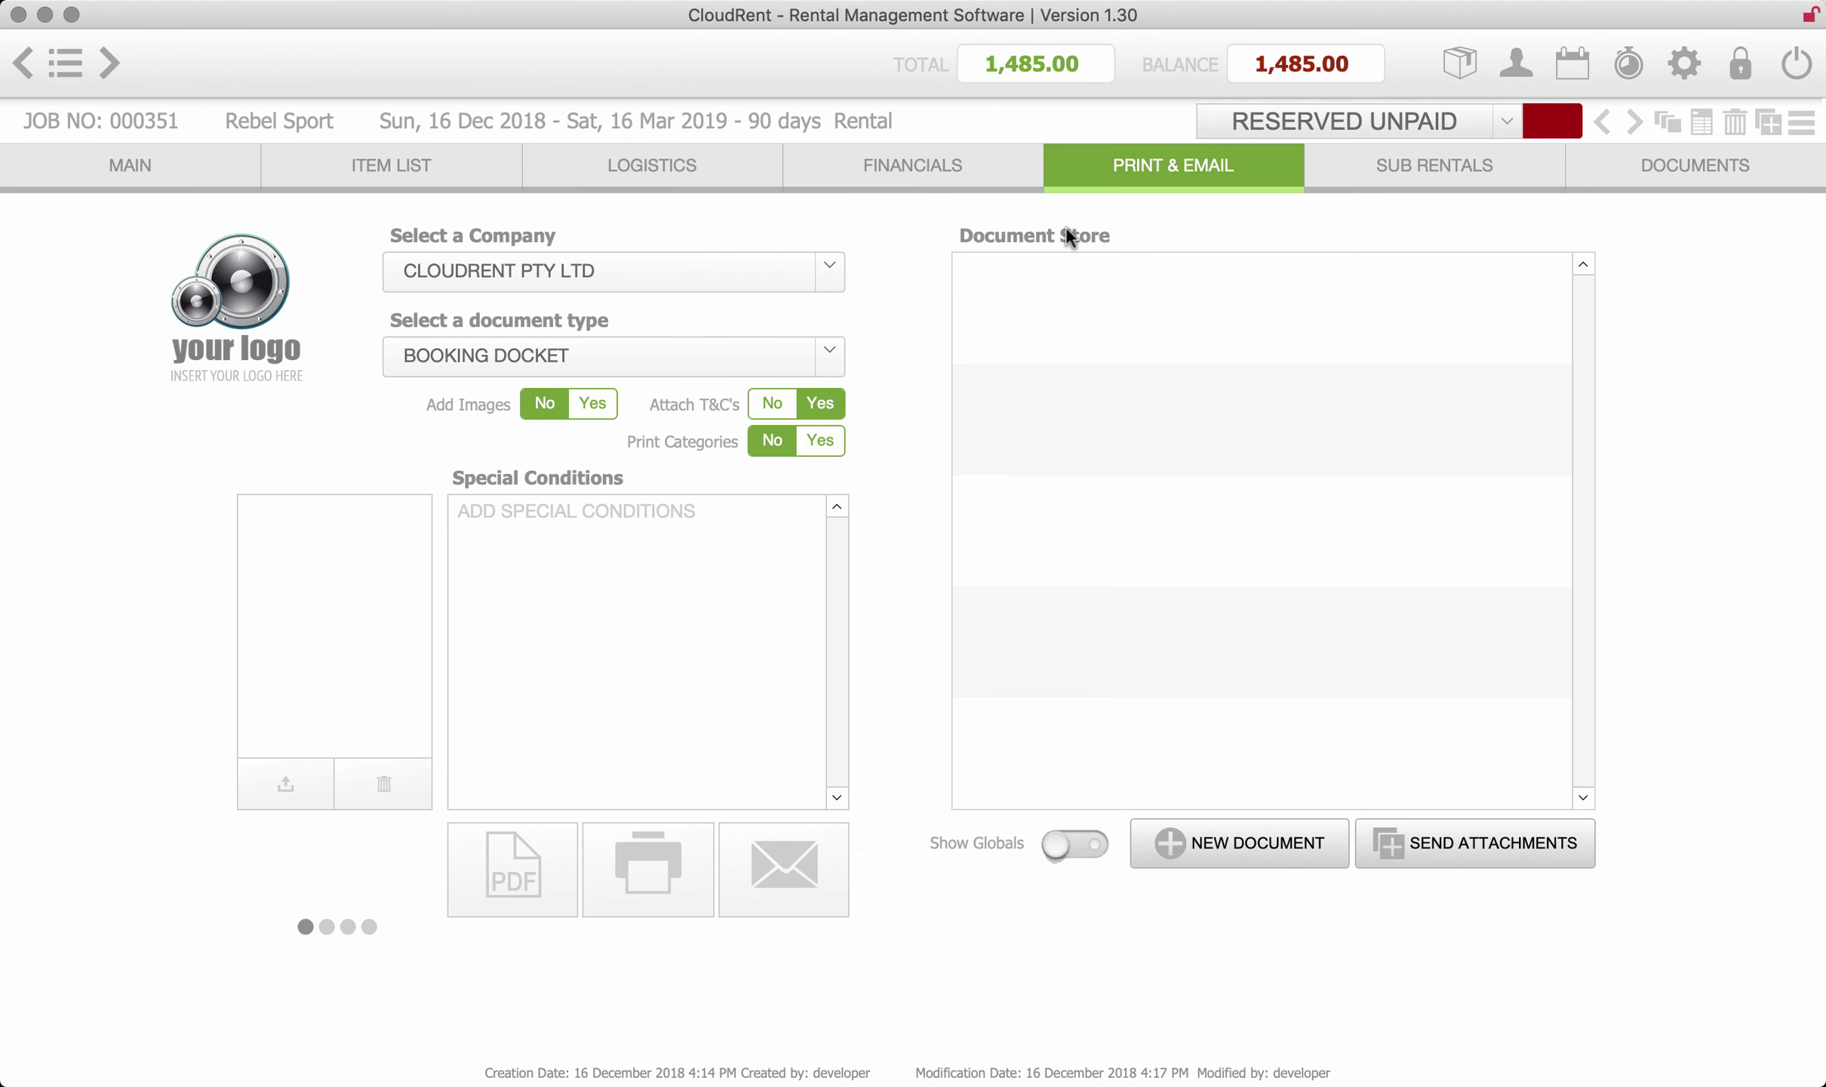
{"action": "left_click", "coordinate": [799, 852]}
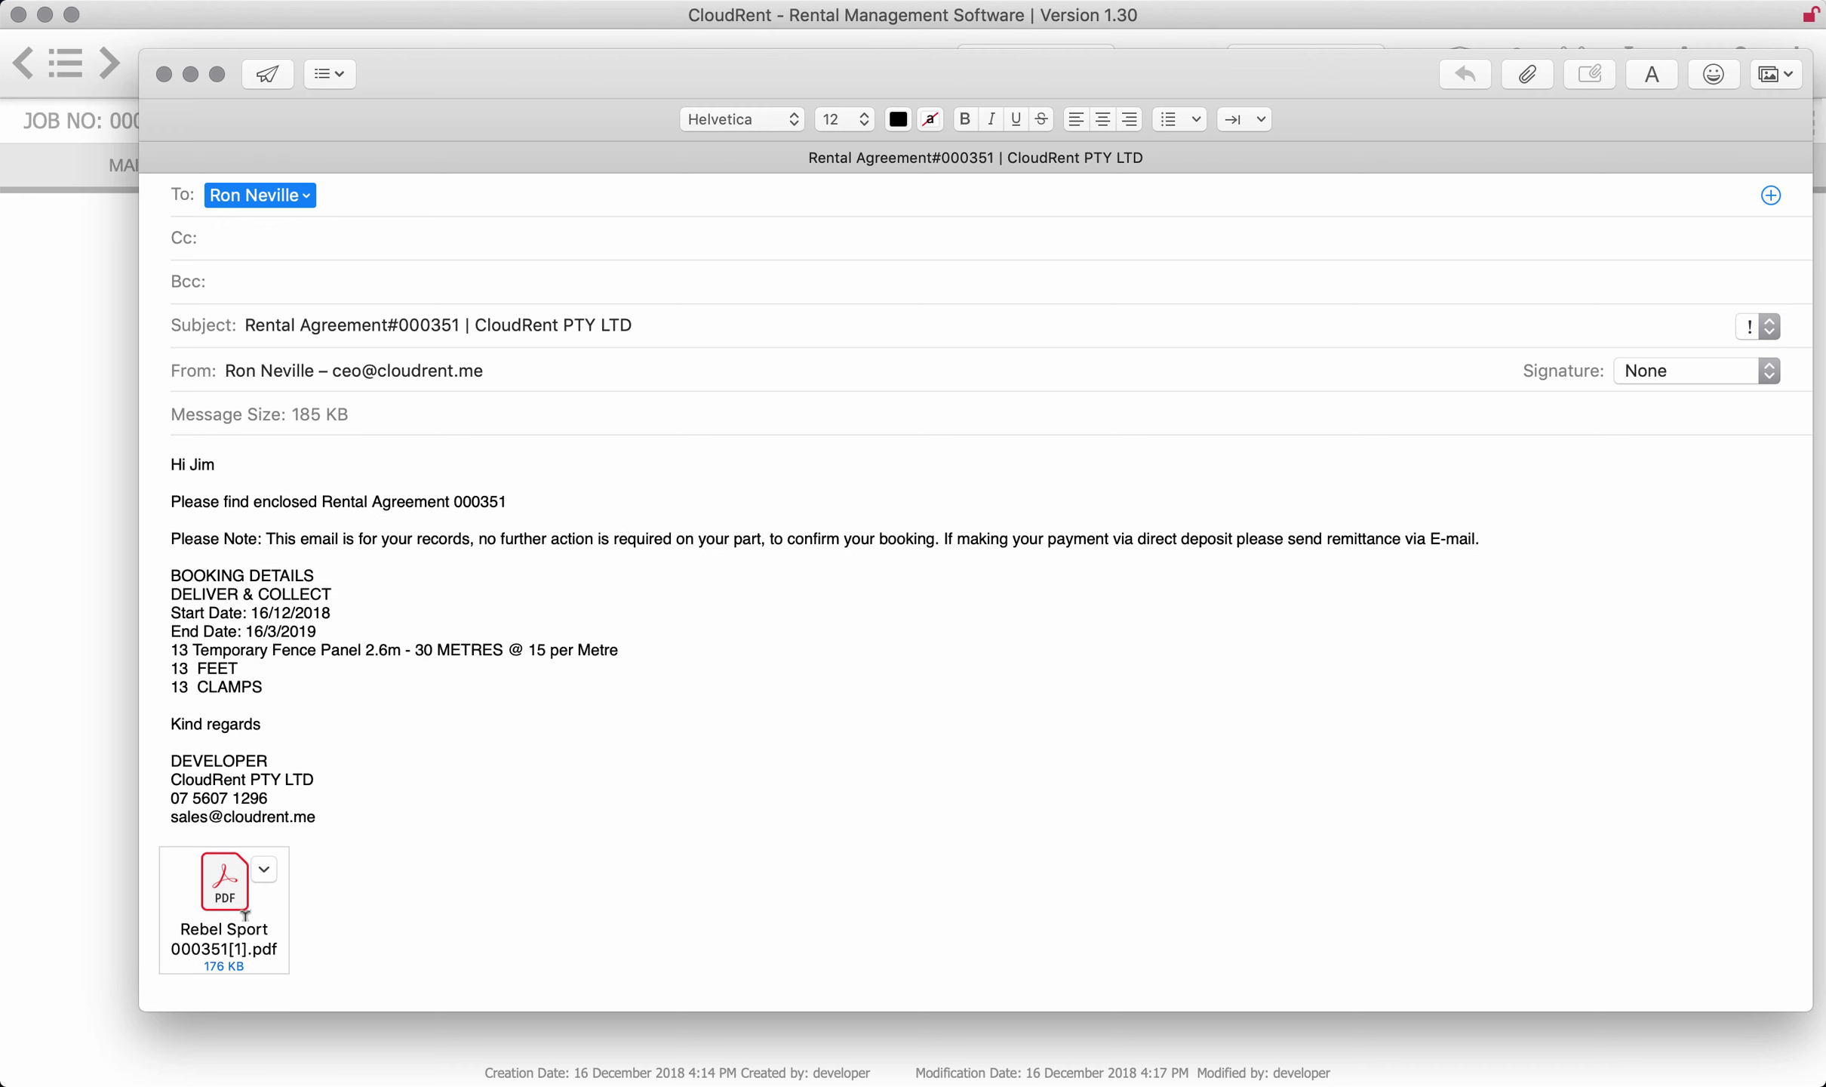
{"action": "left_click", "coordinate": [163, 73]}
{"action": "left_click", "coordinate": [888, 307]}
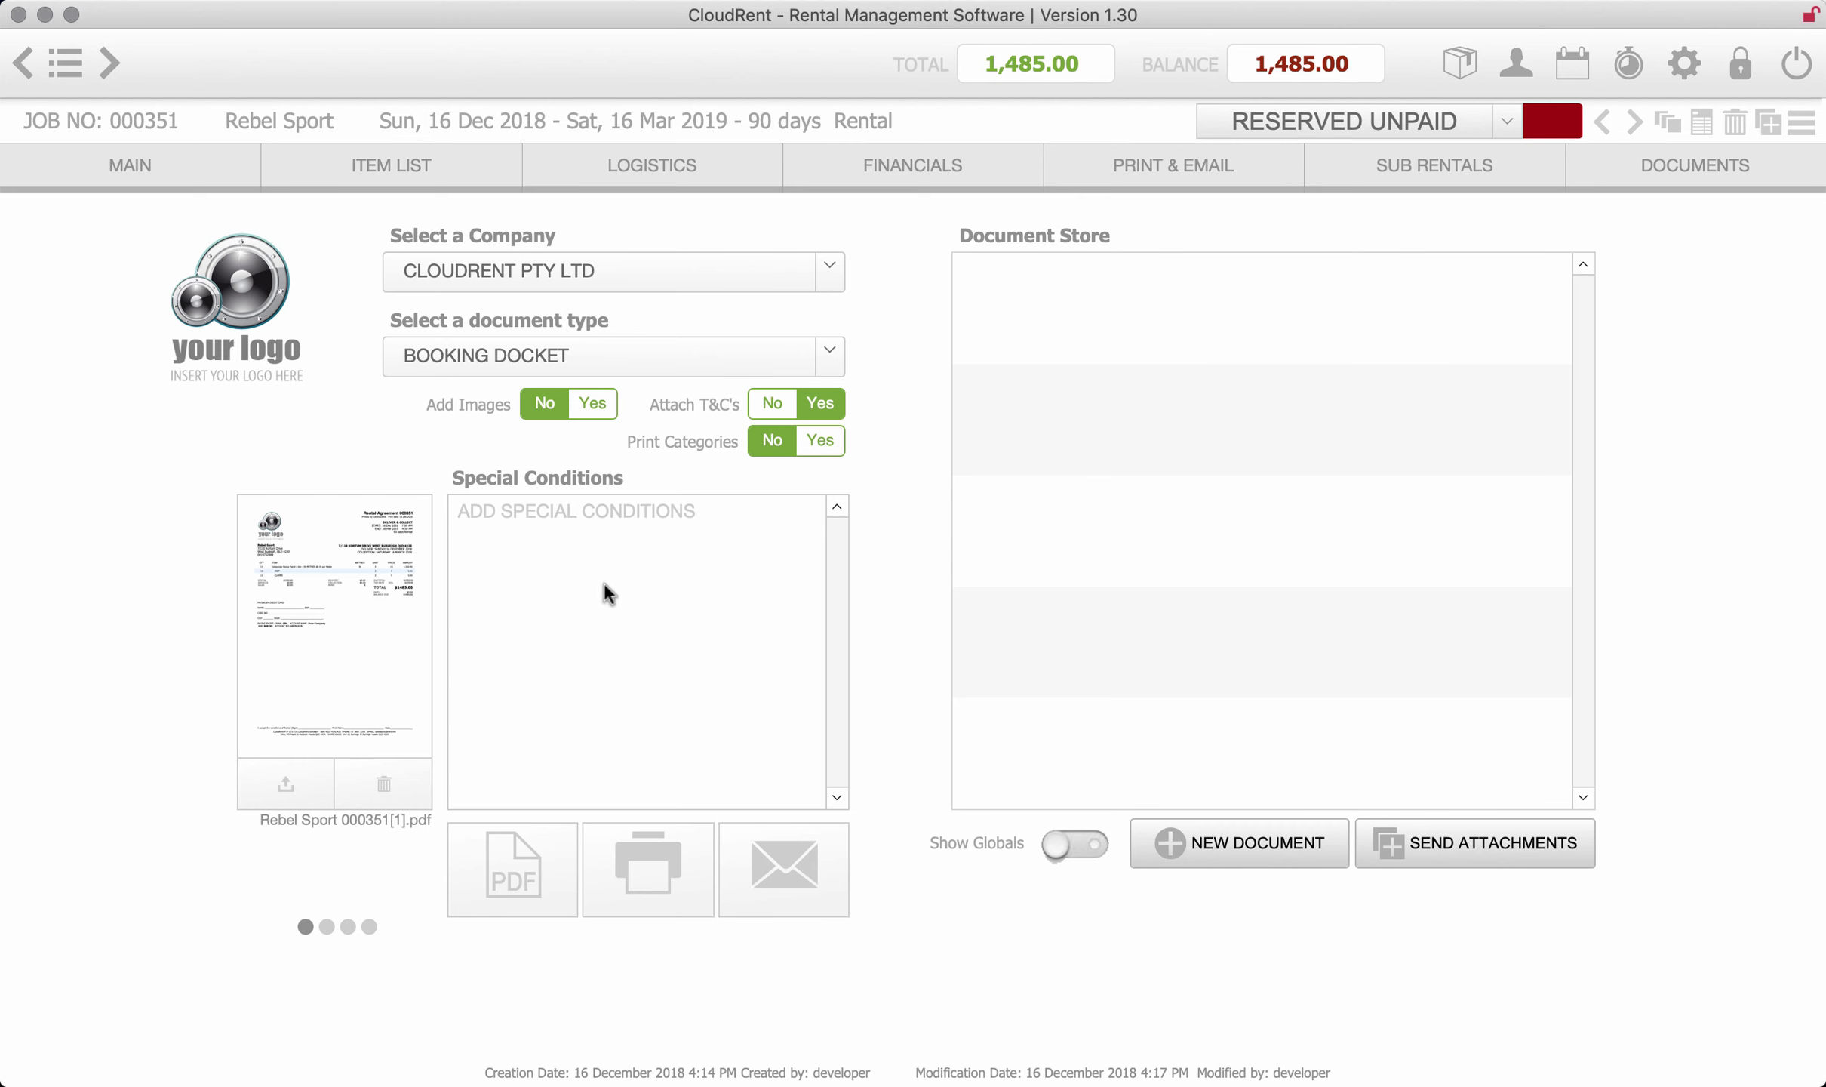
- Show global documents and select the construction lifting PDF and small-business safety handbook as attachments
{"action": "left_click", "coordinate": [1073, 841]}
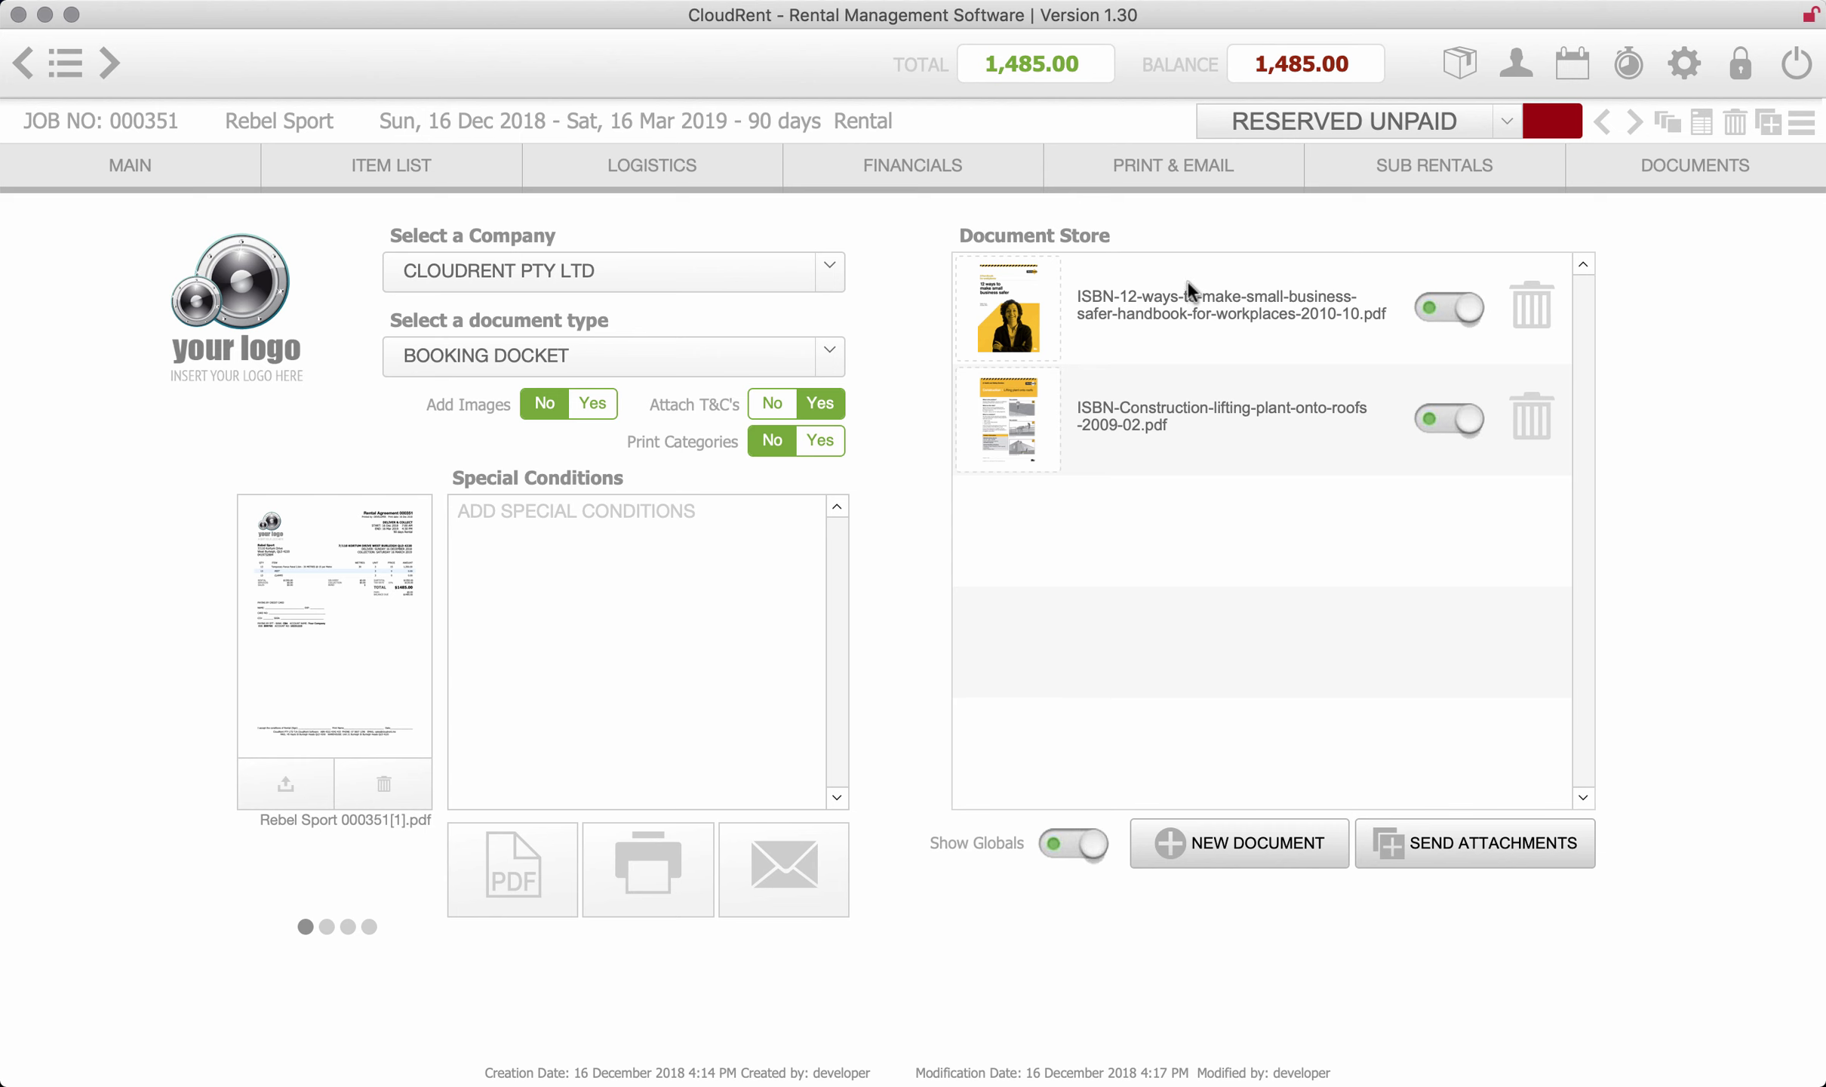
{"action": "left_click", "coordinate": [1479, 864]}
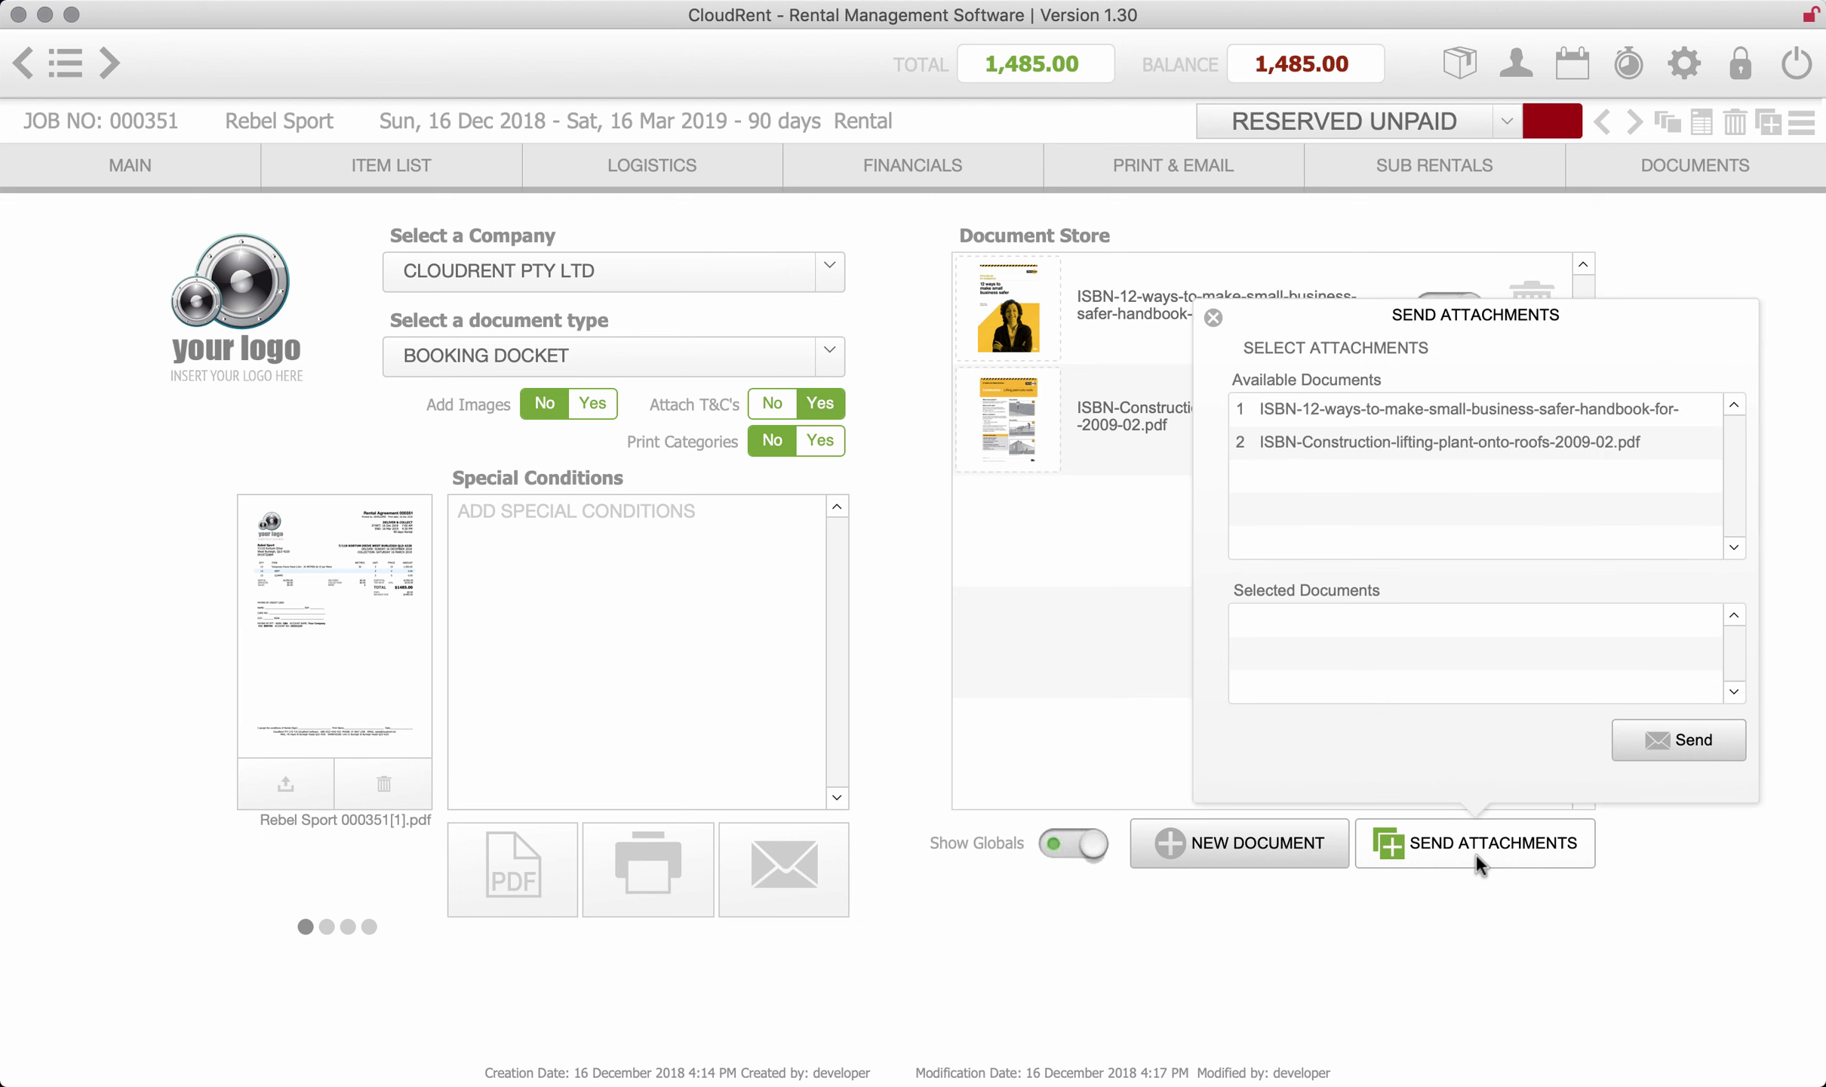
{"action": "left_click", "coordinate": [1398, 434]}
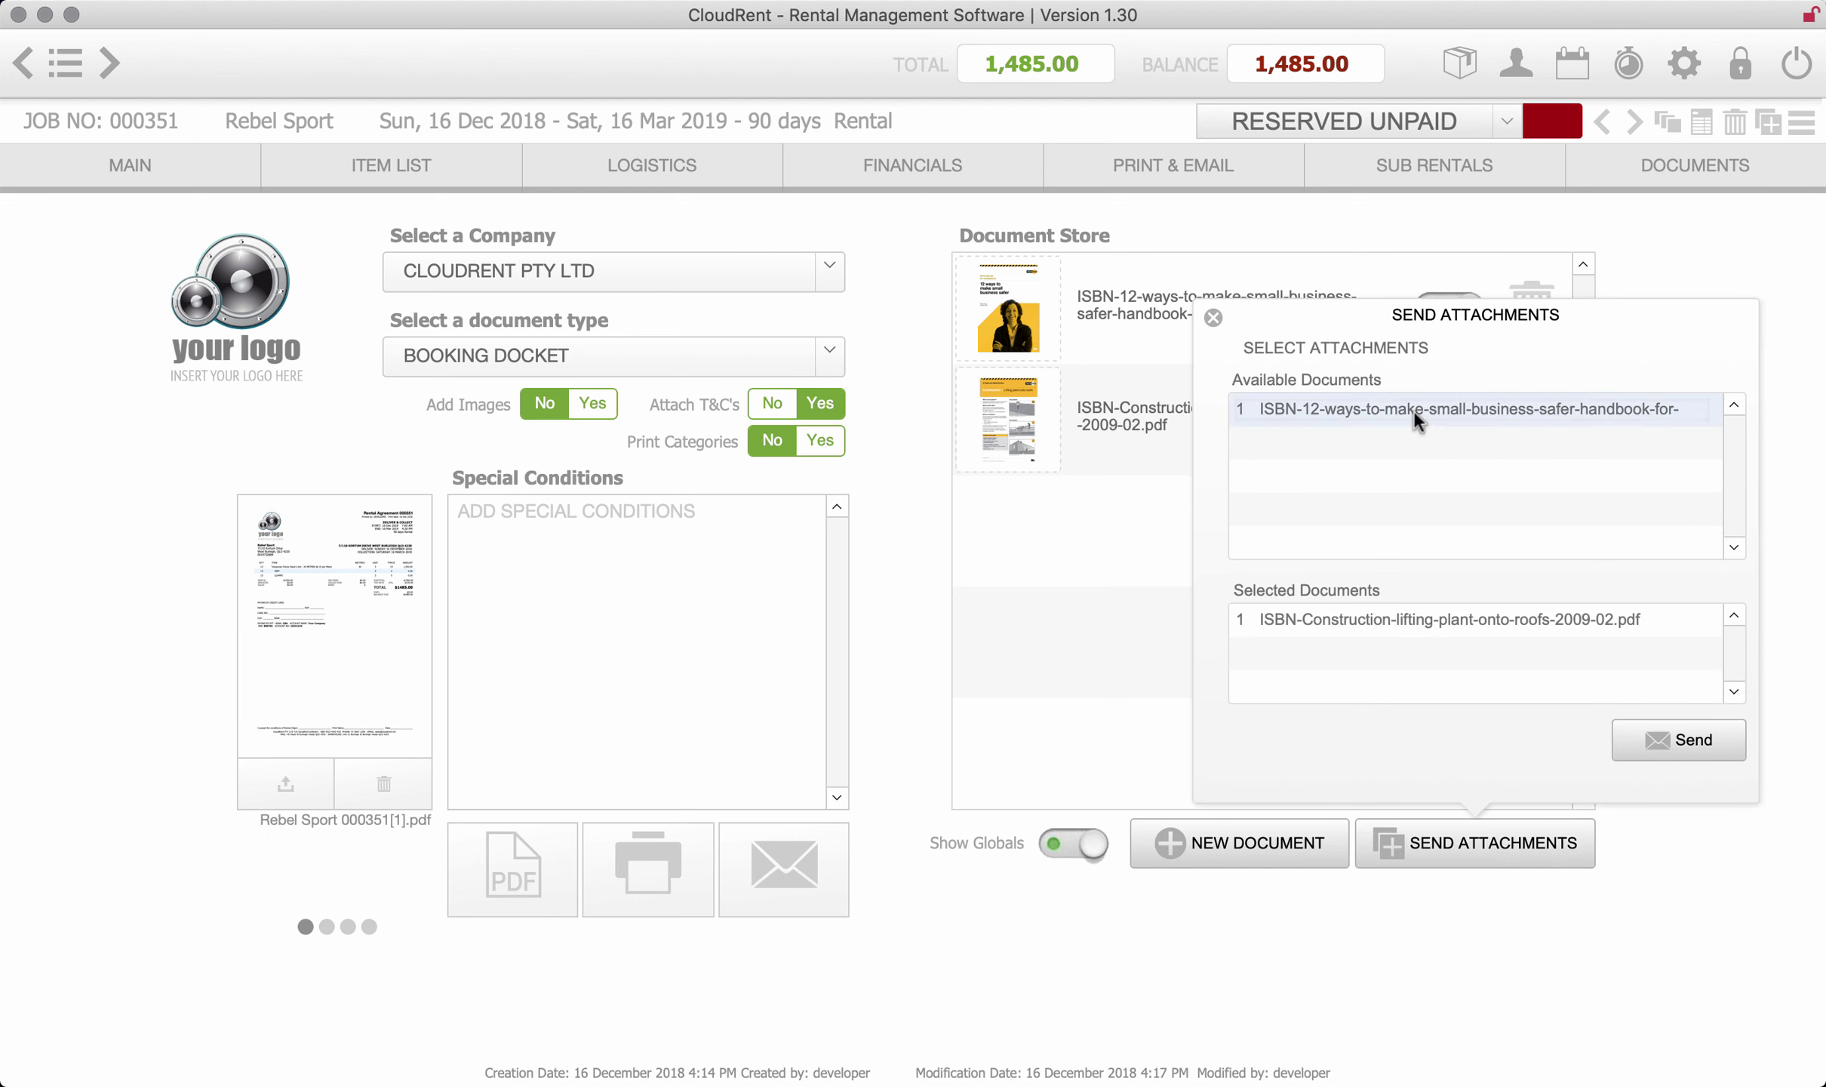
{"action": "left_click", "coordinate": [1414, 412]}
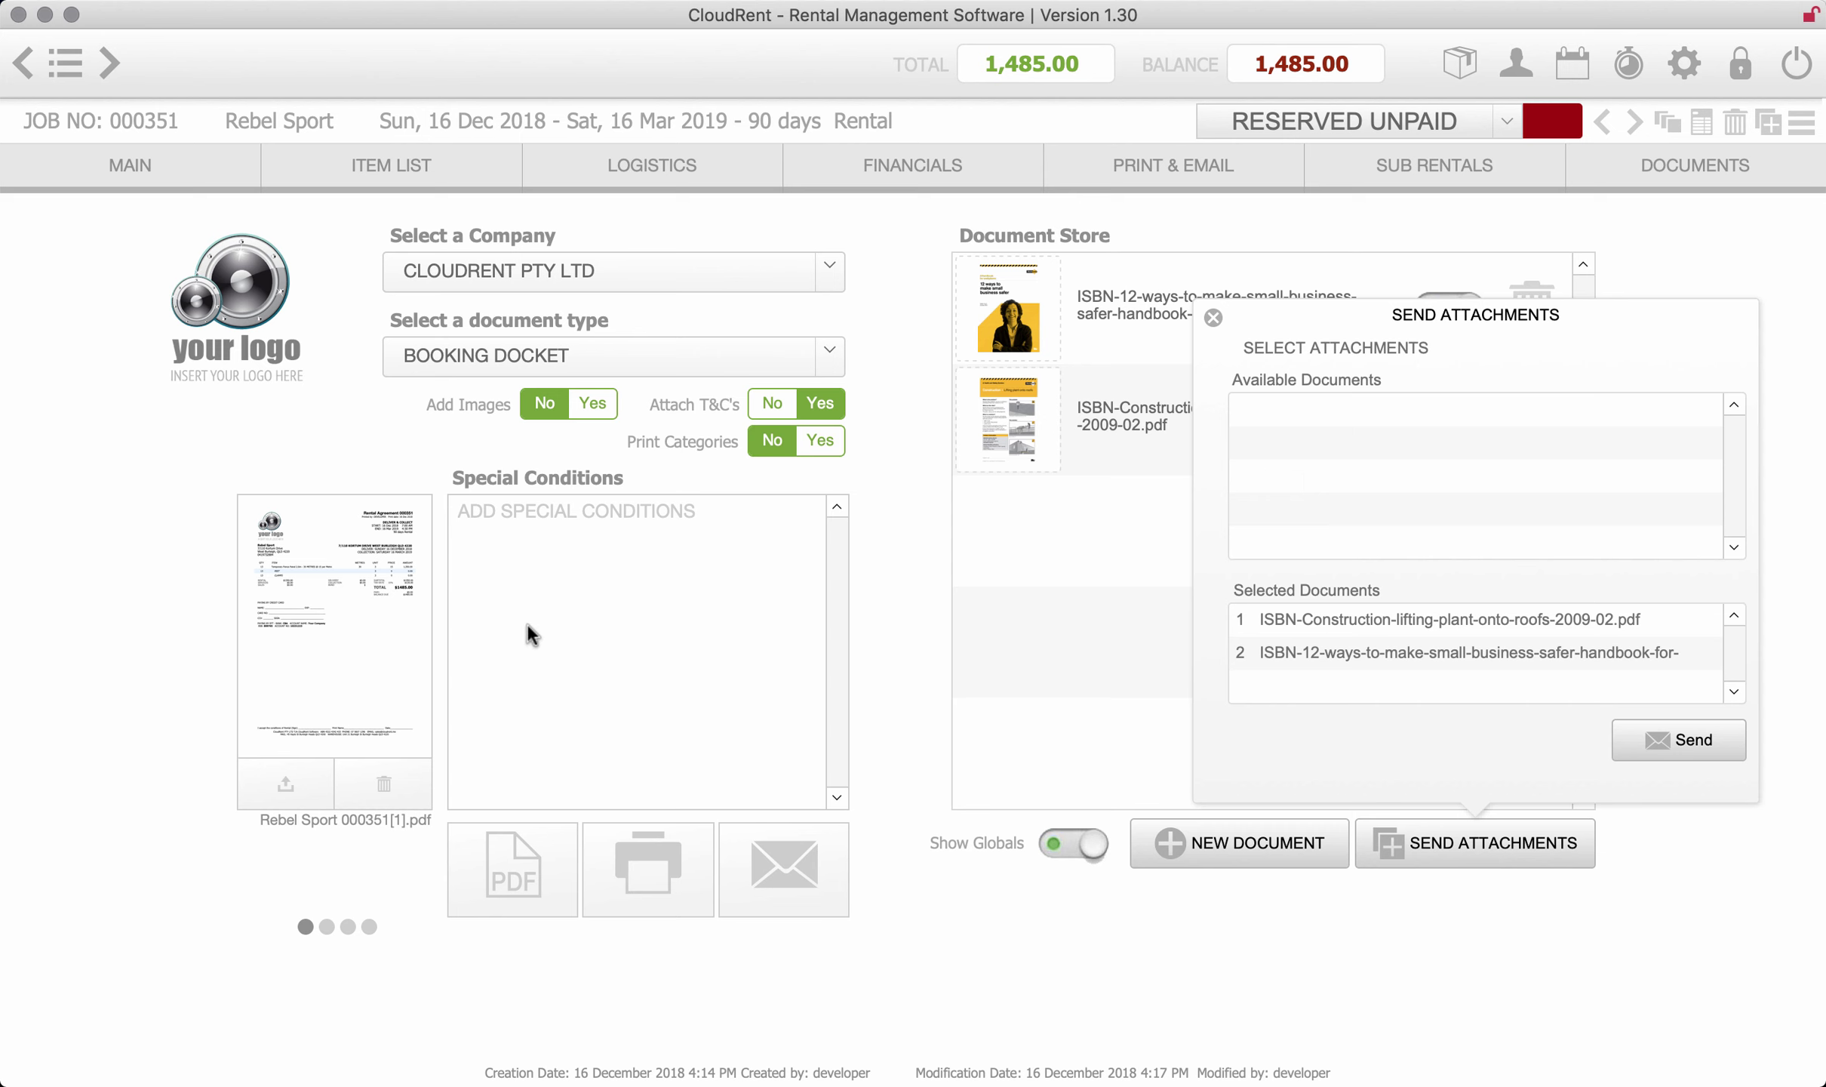
{"action": "left_click", "coordinate": [1650, 854]}
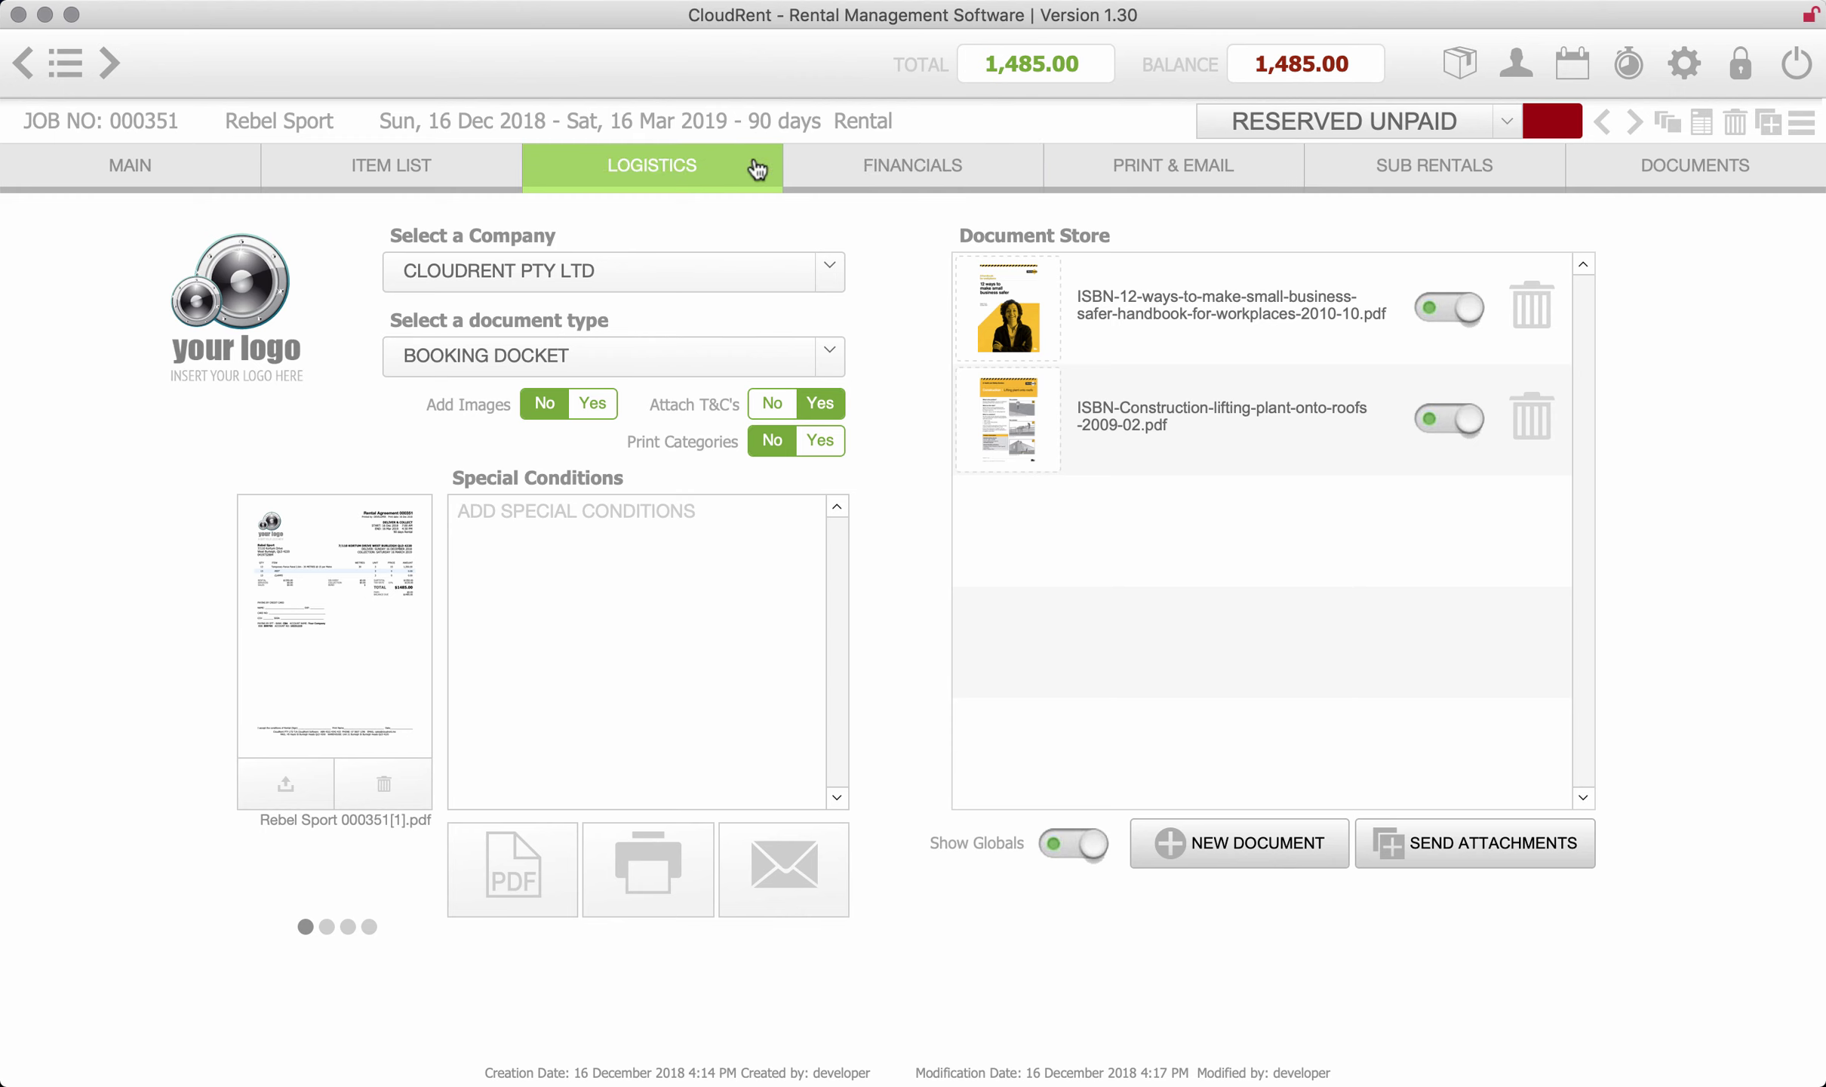
- Create invoice 000351 for the rental period in Financials and review its details
{"action": "left_click", "coordinate": [908, 167]}
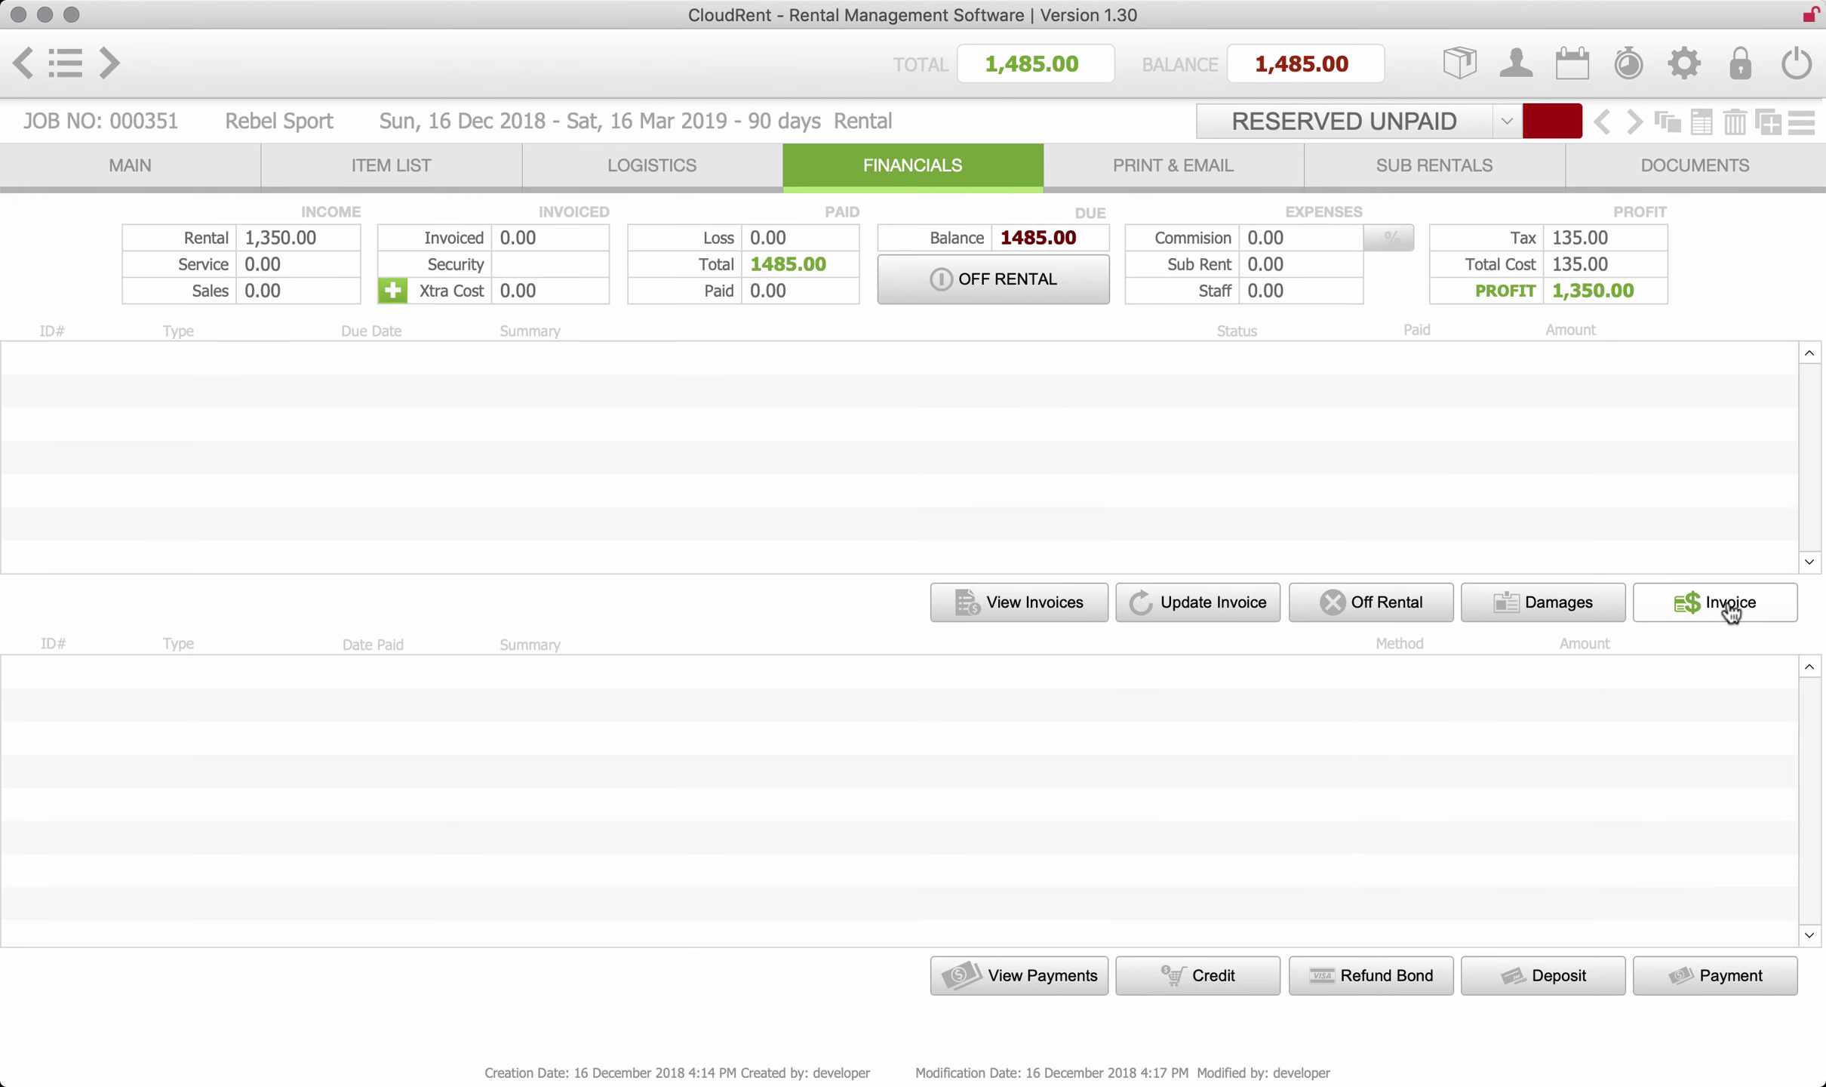
{"action": "left_click", "coordinate": [1731, 612]}
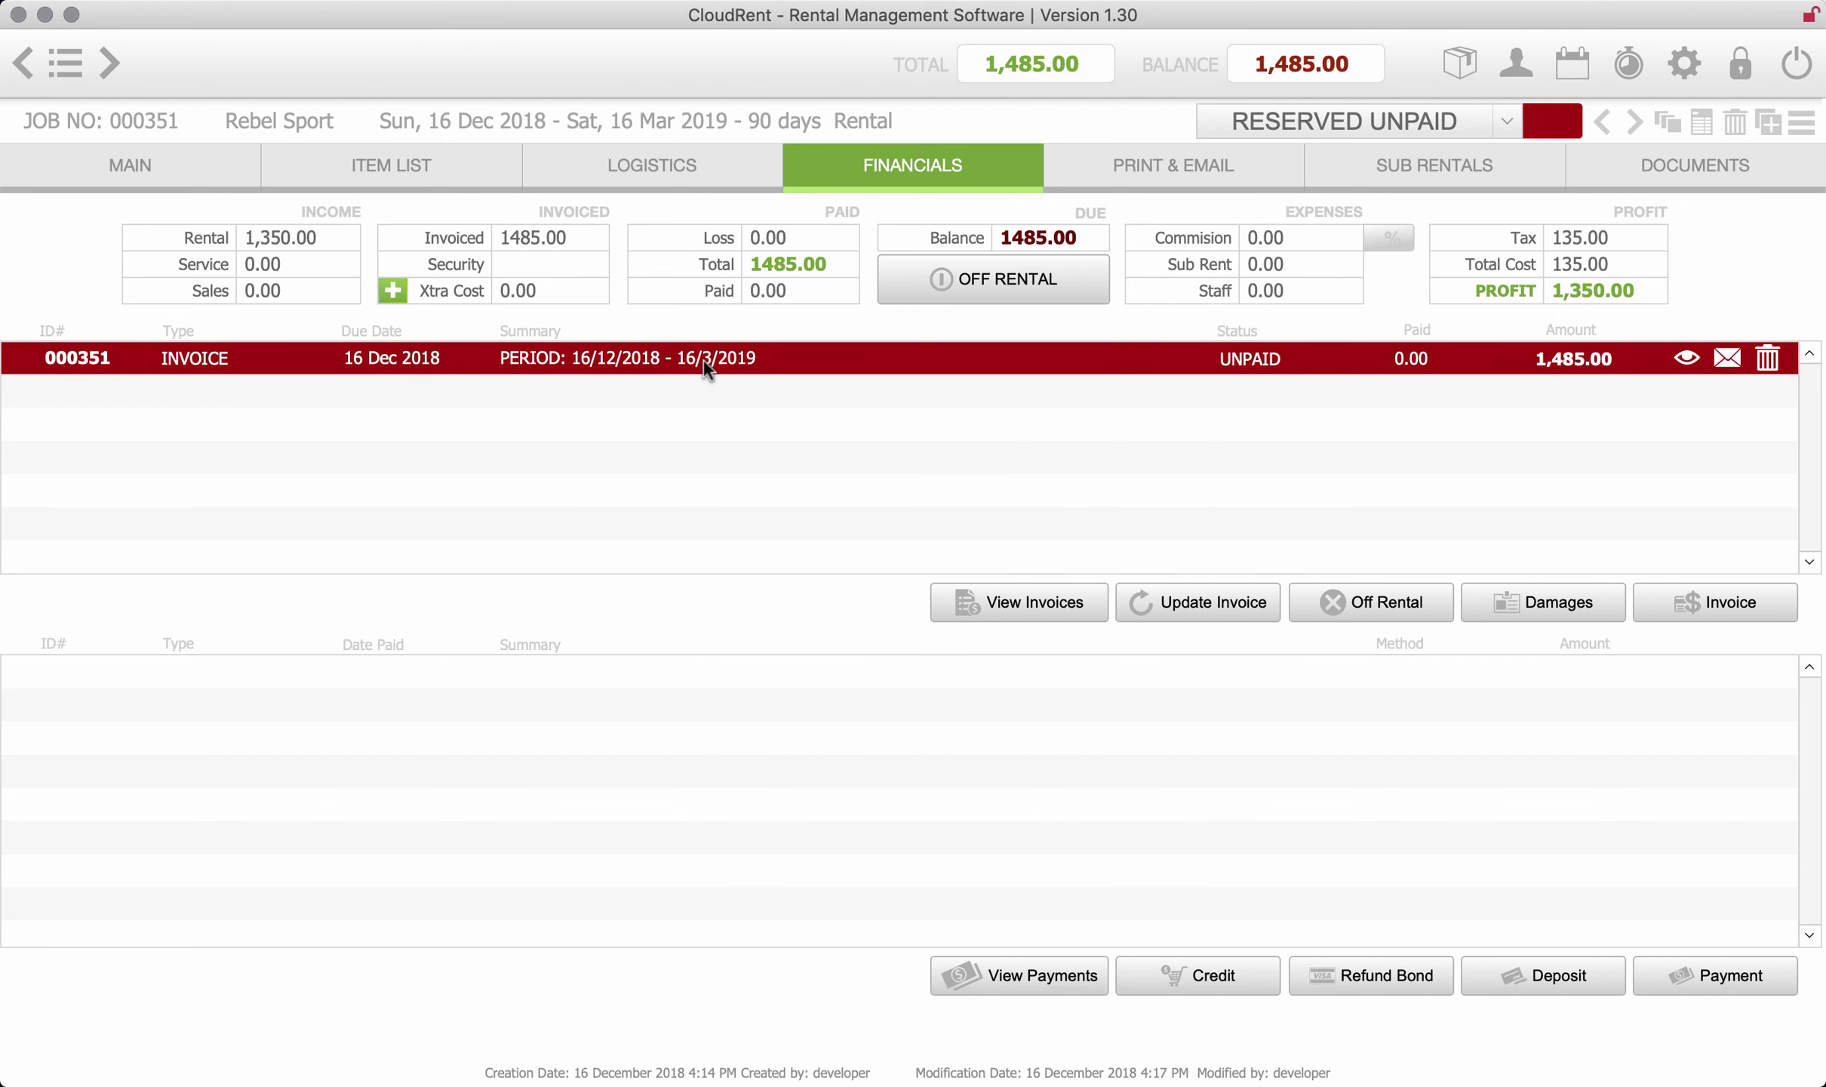
{"action": "left_click", "coordinate": [1689, 356]}
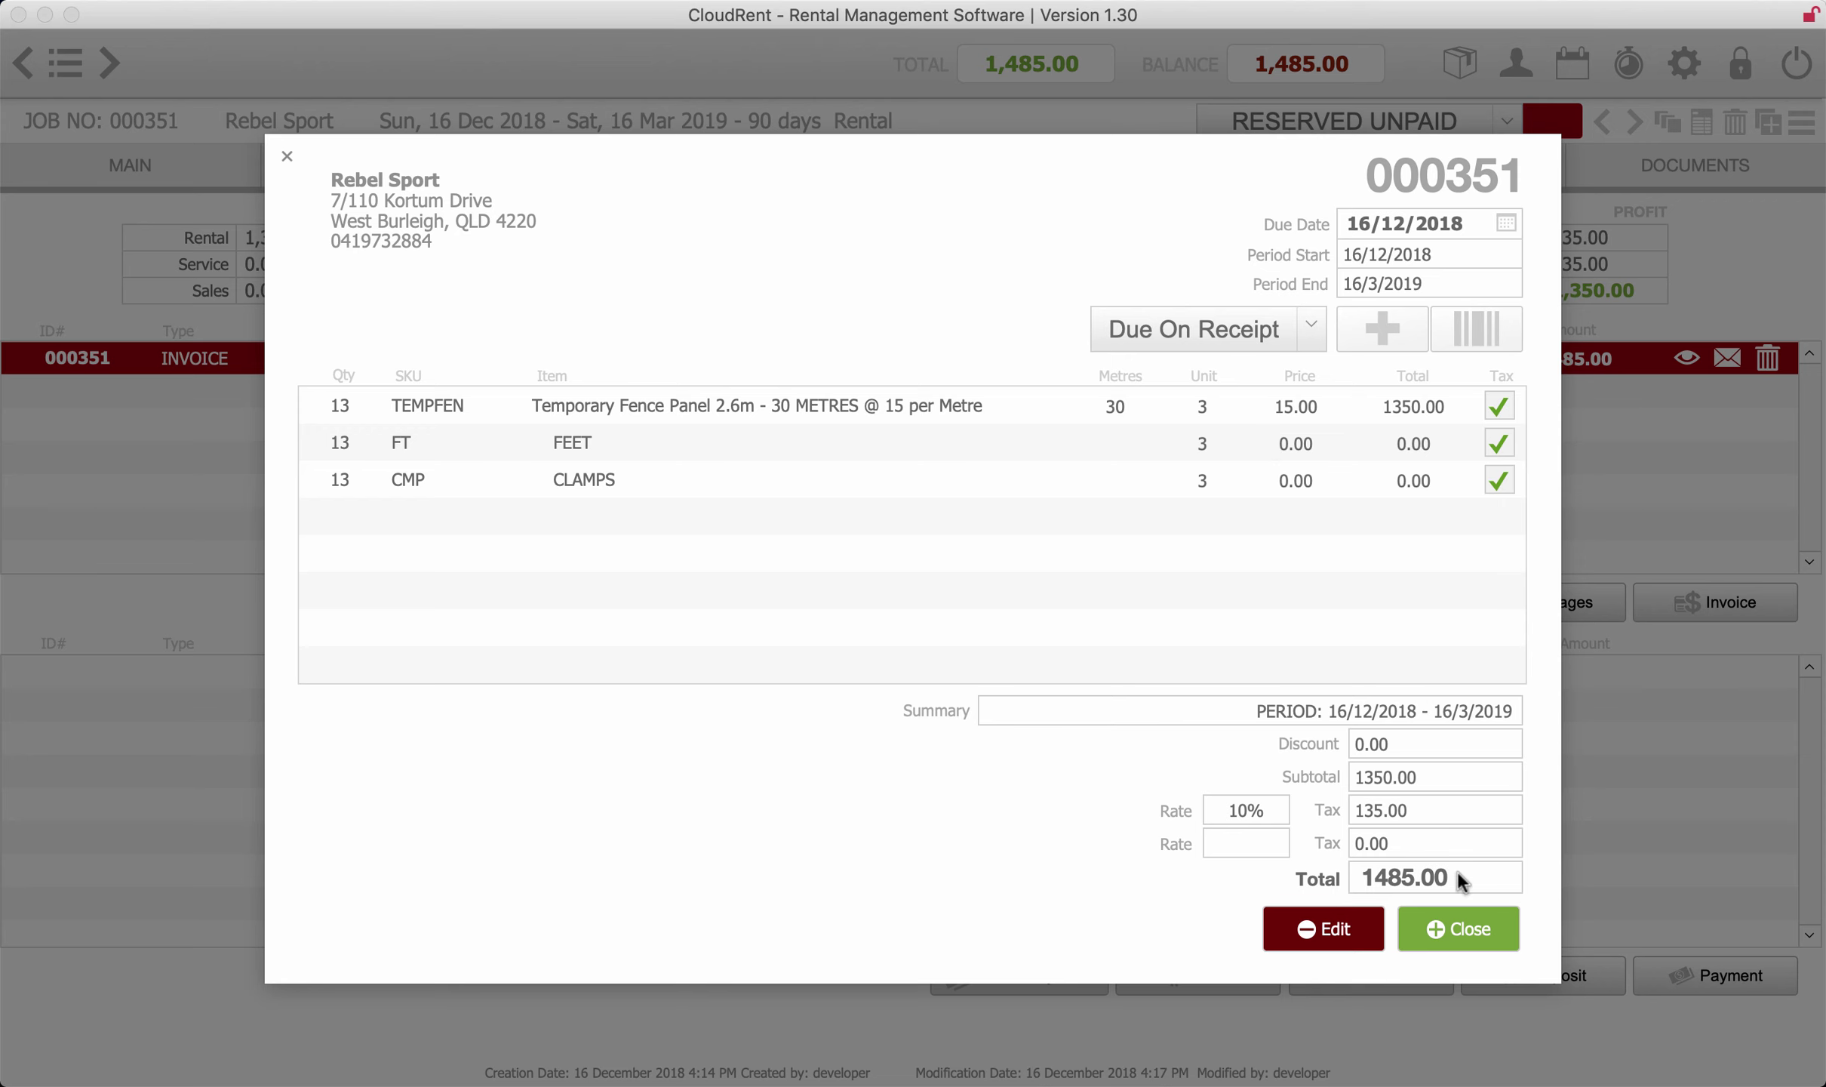
{"action": "left_click", "coordinate": [1463, 930]}
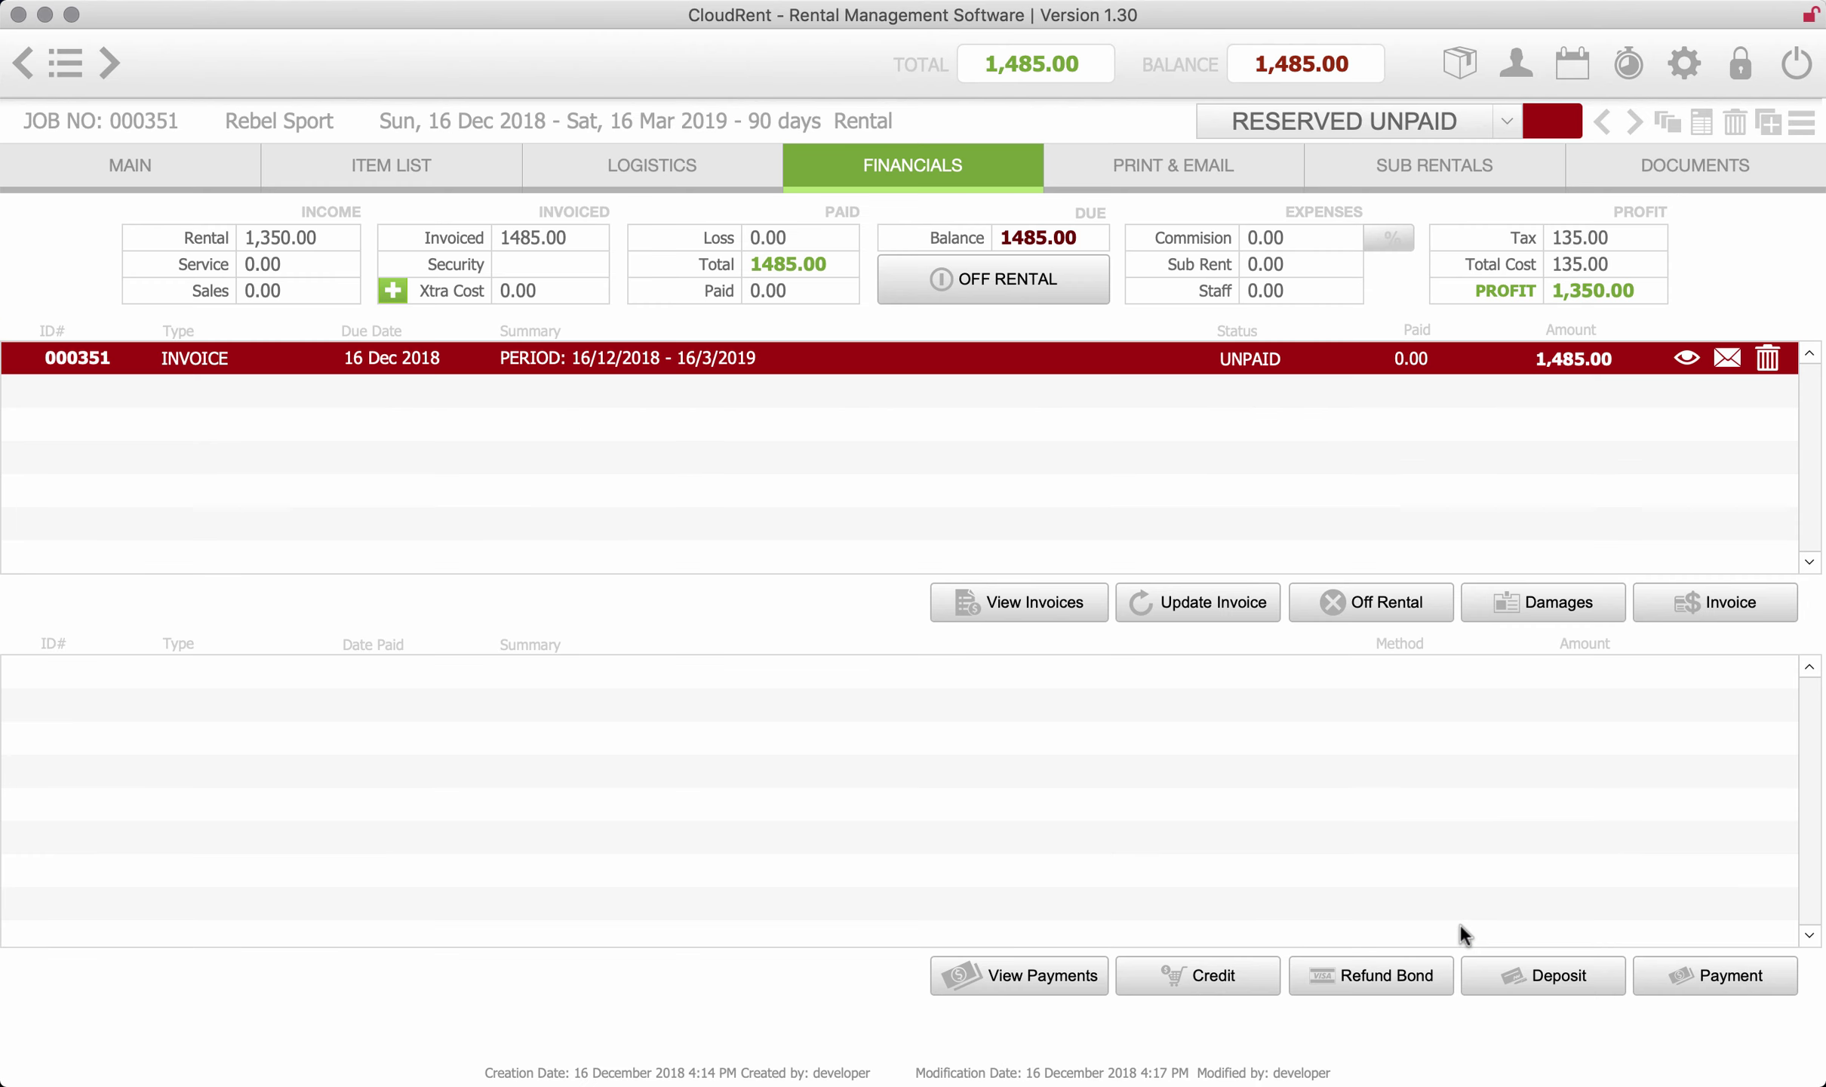
- Draft an email for invoice 000351, review the attachment, then discard it without saving
{"action": "left_click", "coordinate": [1723, 359]}
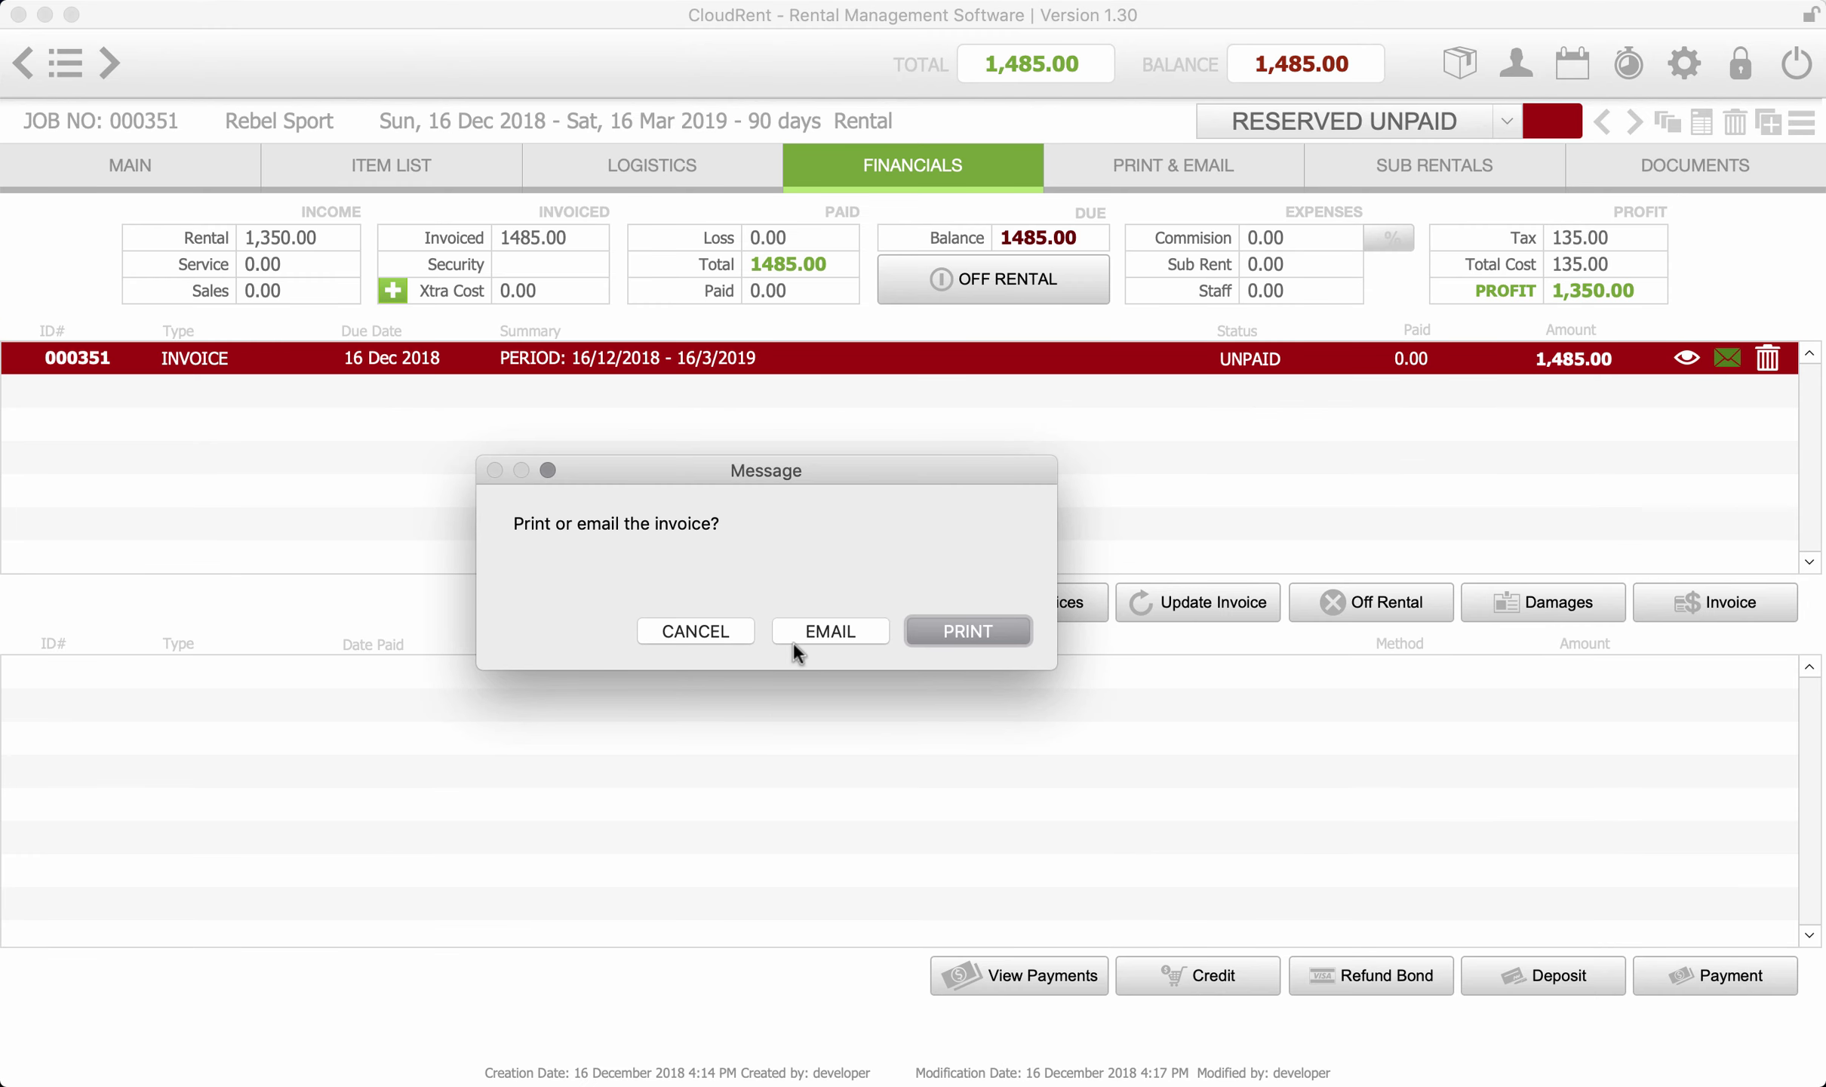
{"action": "left_click", "coordinate": [824, 627]}
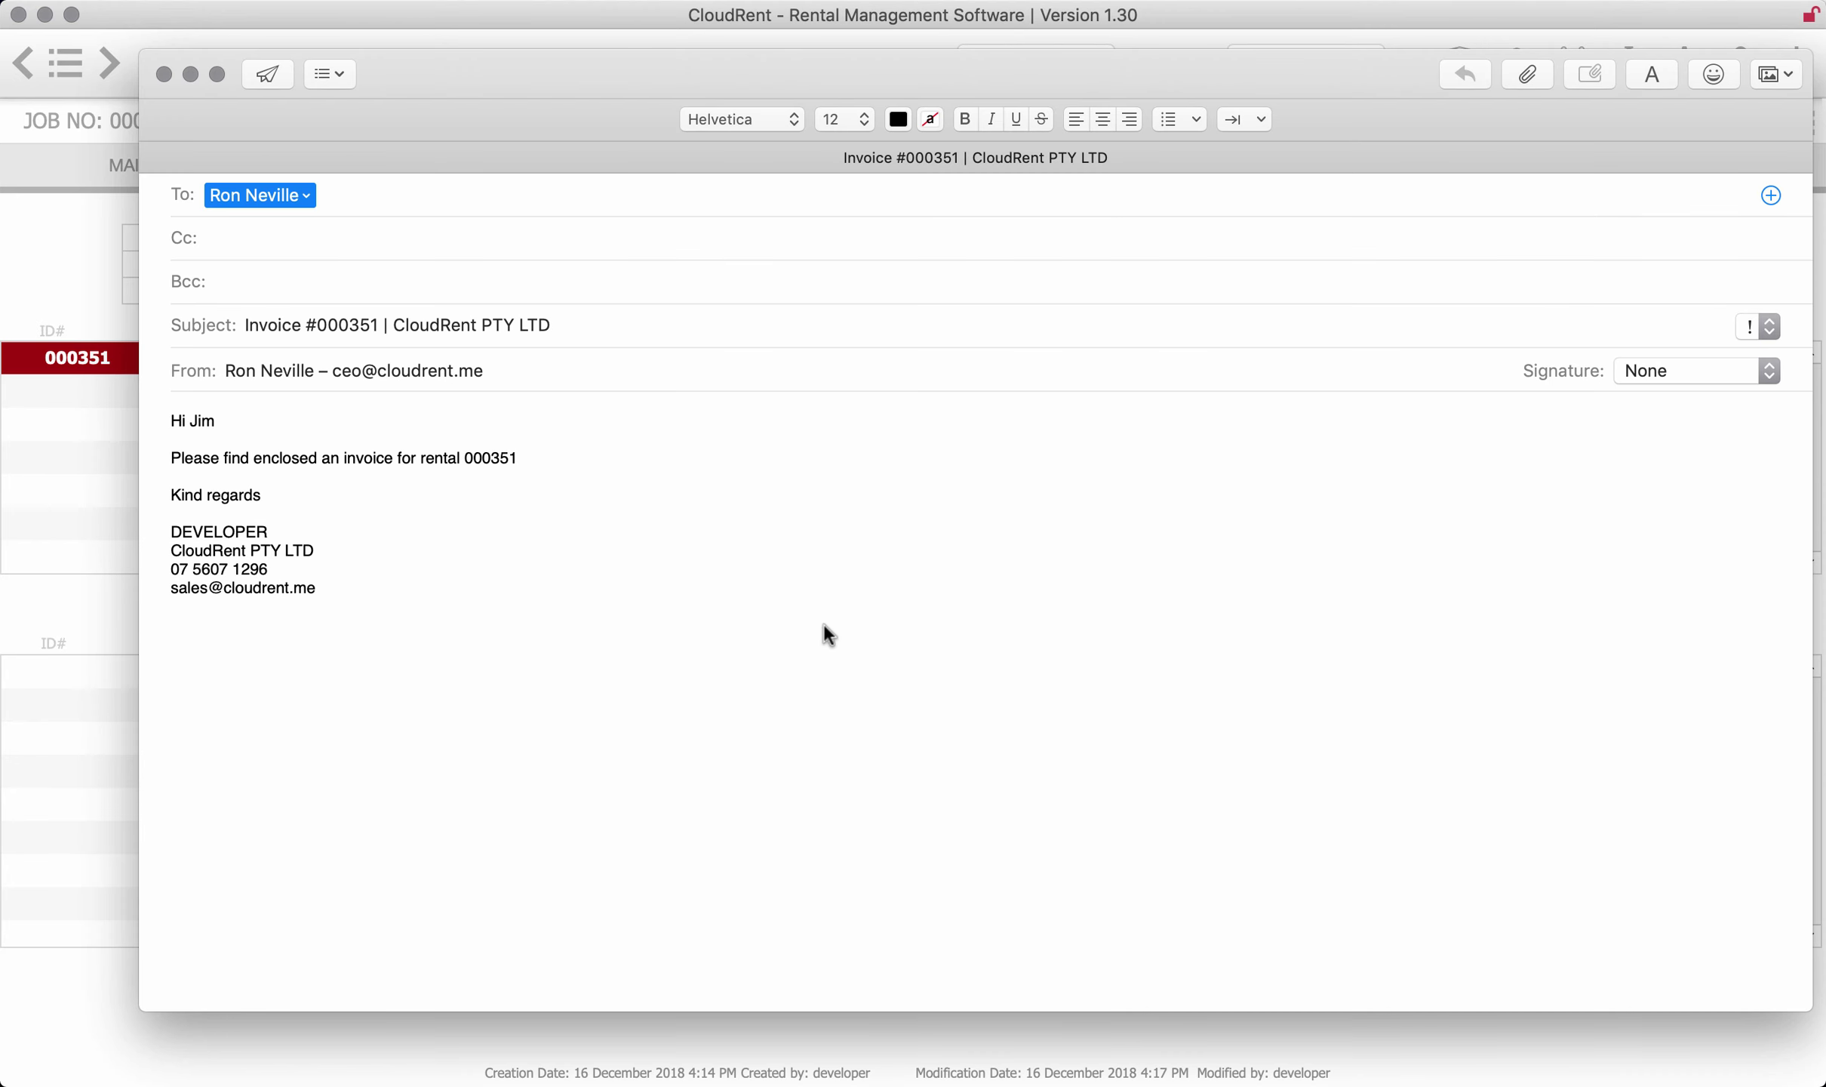
{"action": "scroll", "coordinate": [933, 675], "scroll_direction": "down", "scroll_amount": 2}
{"action": "scroll", "coordinate": [932, 671], "scroll_direction": "down", "scroll_amount": 5}
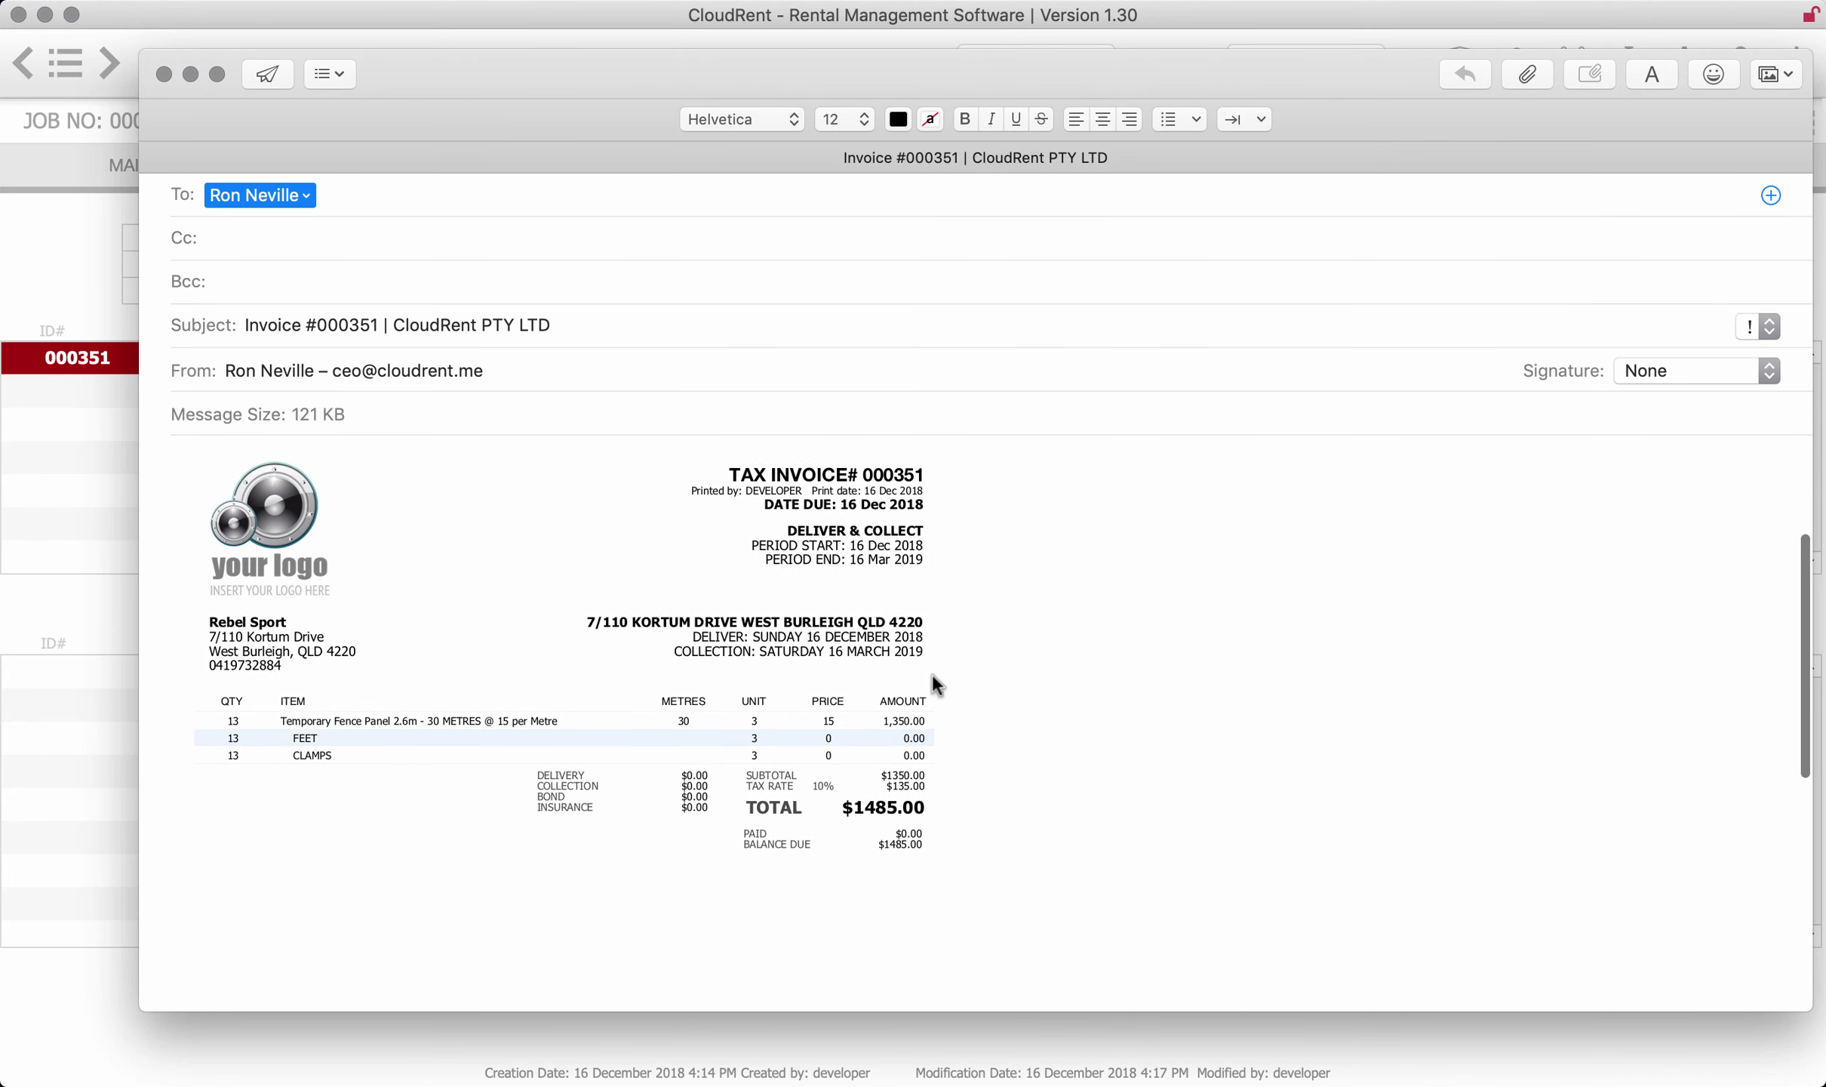
{"action": "left_click", "coordinate": [163, 75]}
{"action": "left_click", "coordinate": [845, 301]}
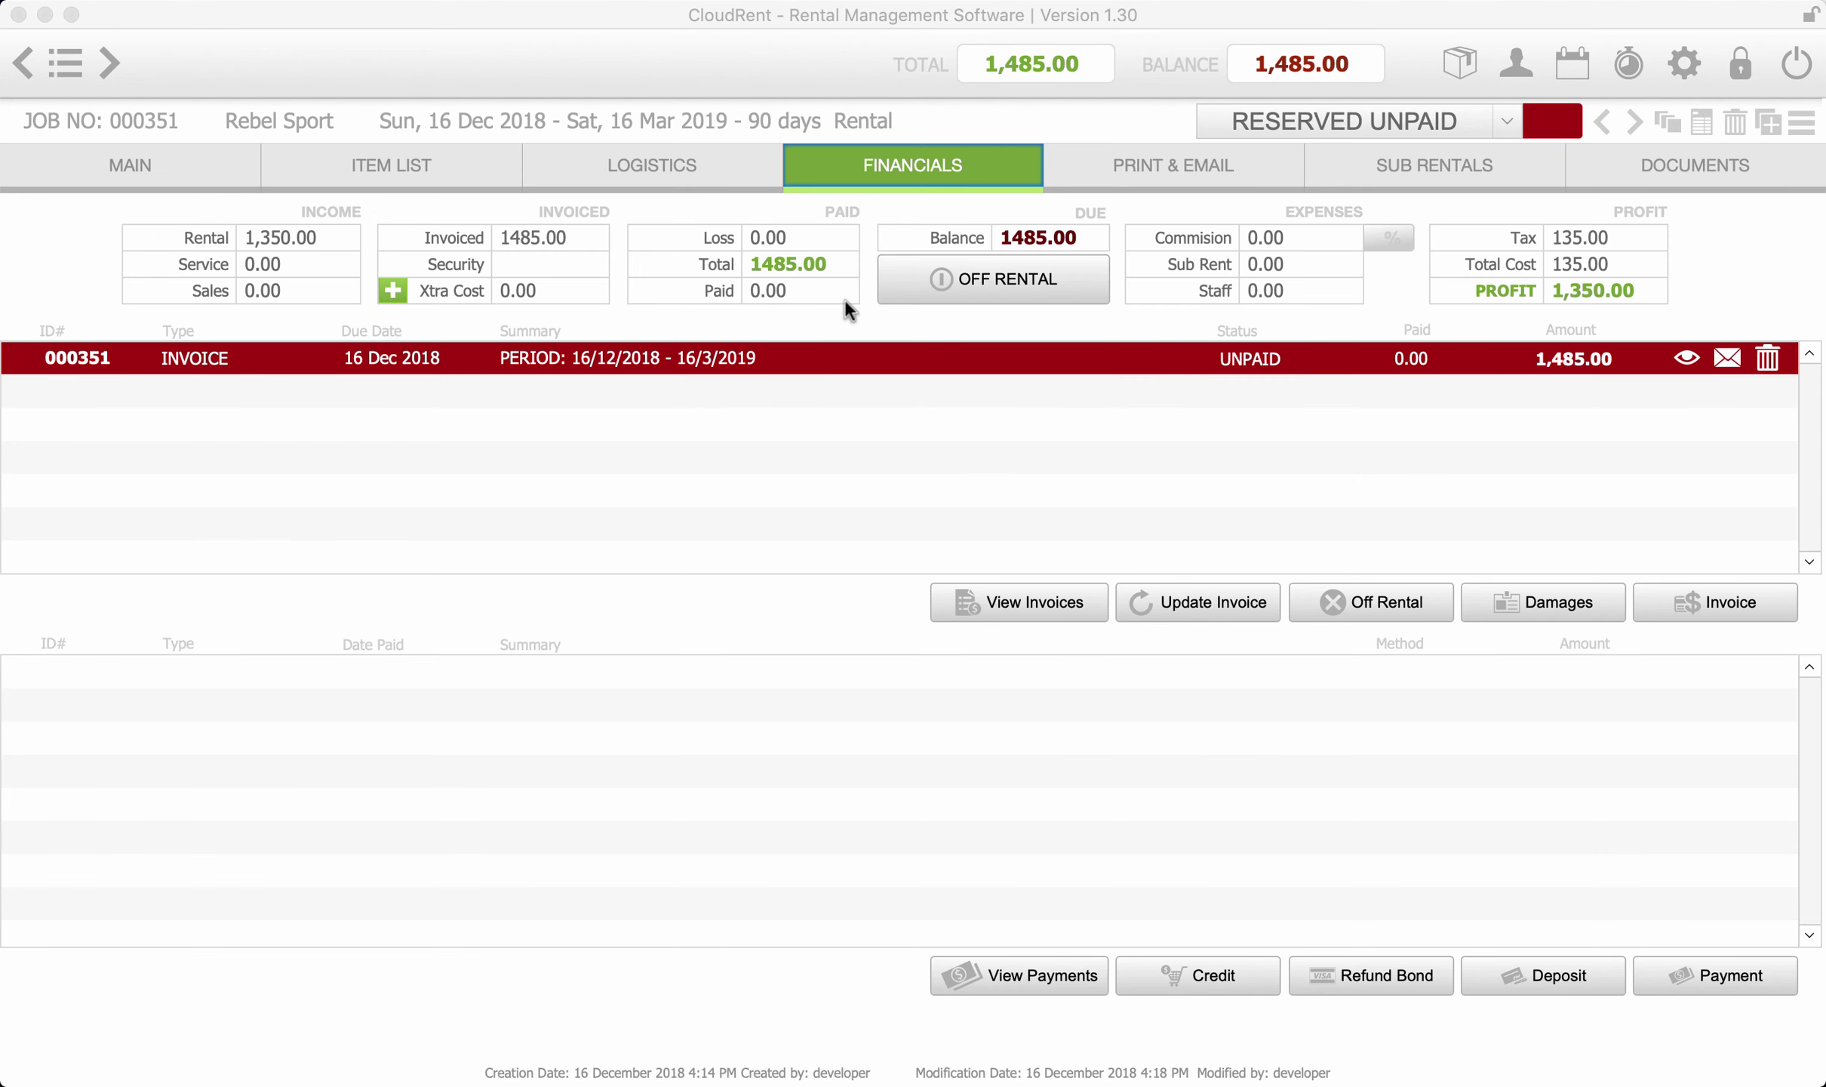
- Pay invoice 000351 in full, 1,485.00 by credit card, marking the job ACTIVE JOB PAID
{"action": "left_click", "coordinate": [1722, 973]}
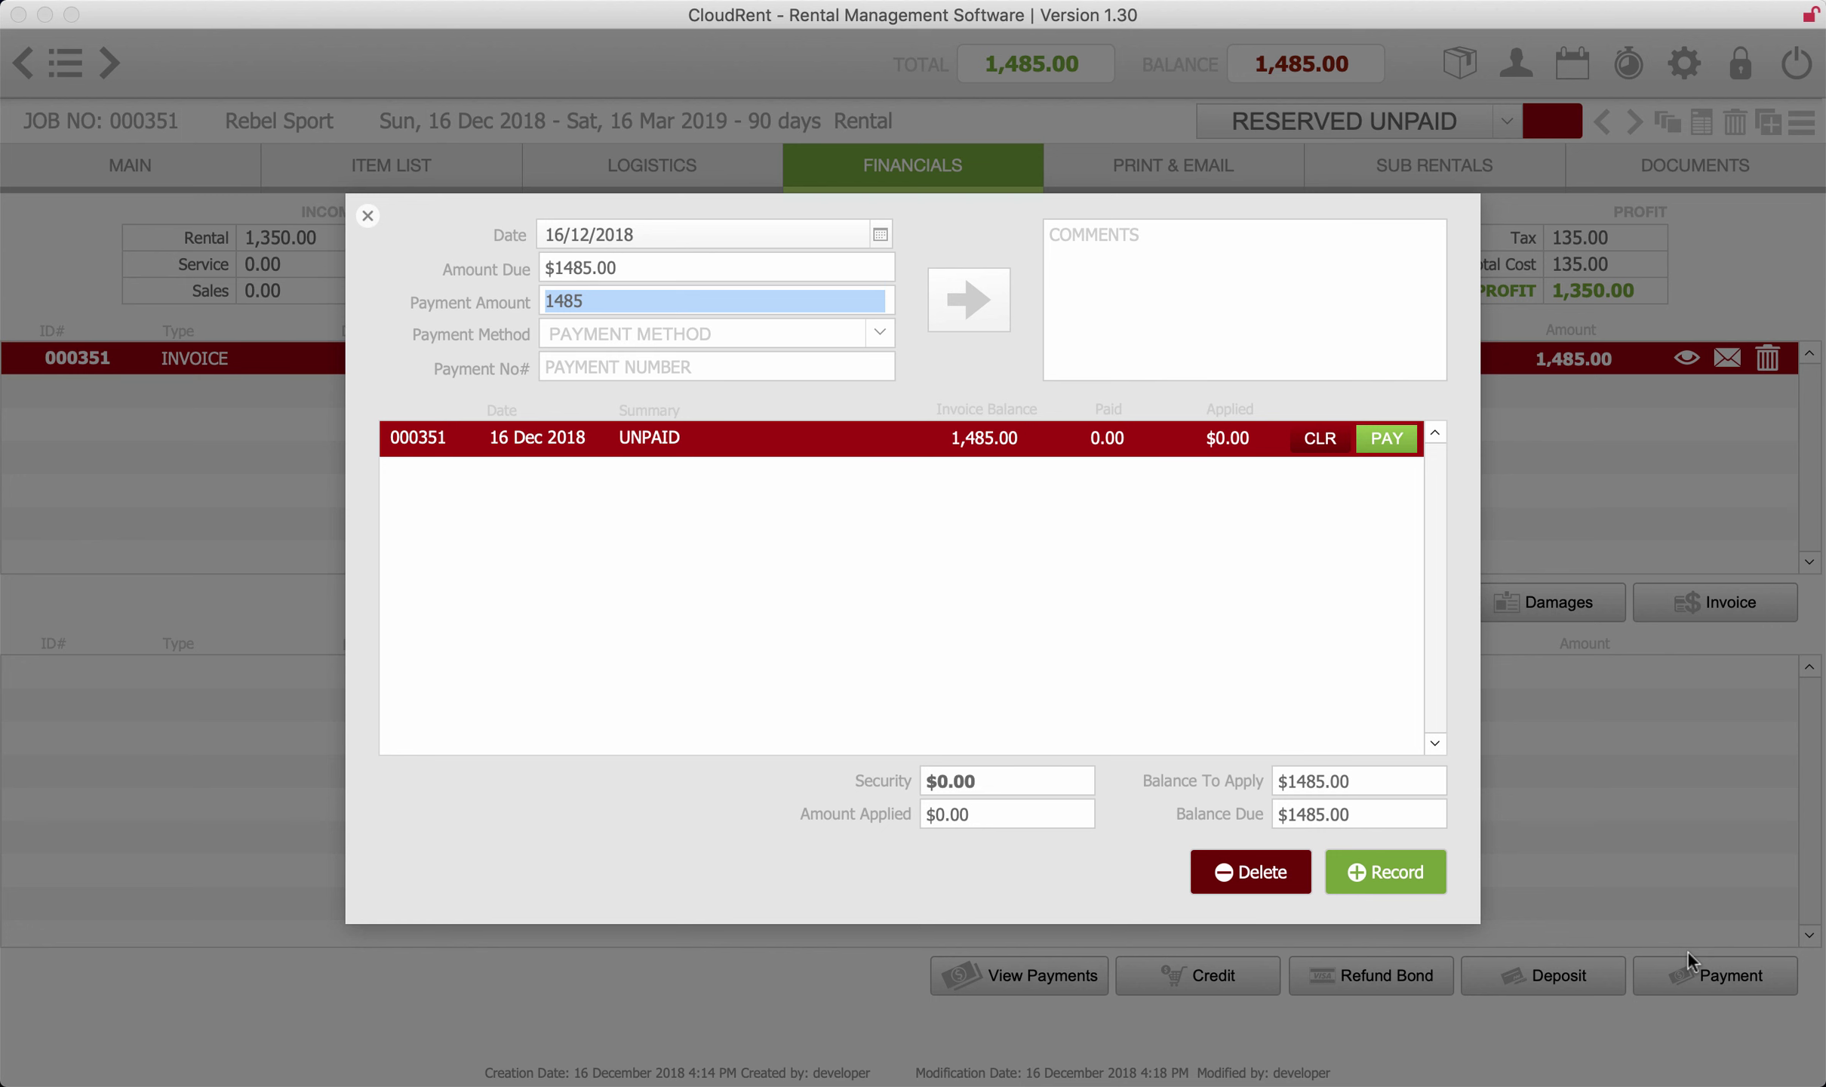
{"action": "left_click", "coordinate": [879, 332]}
{"action": "left_click", "coordinate": [751, 362]}
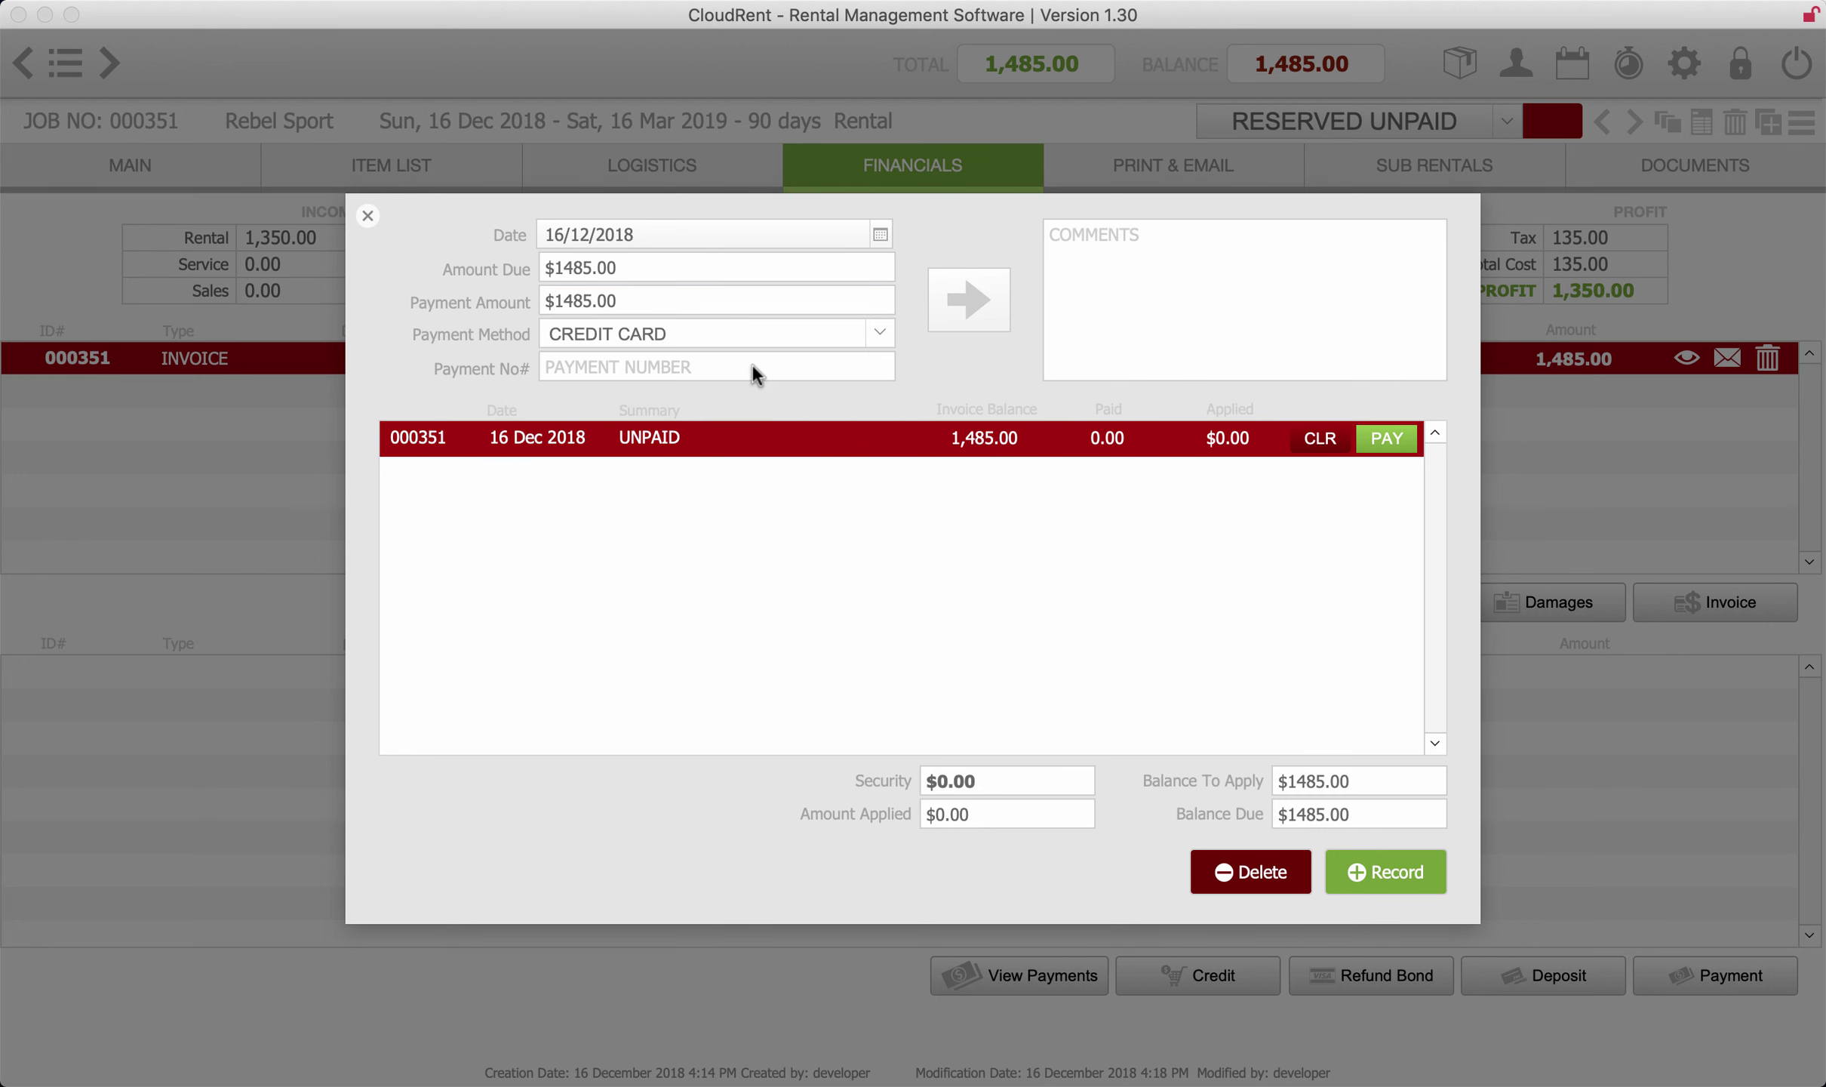
{"action": "left_click", "coordinate": [1387, 439]}
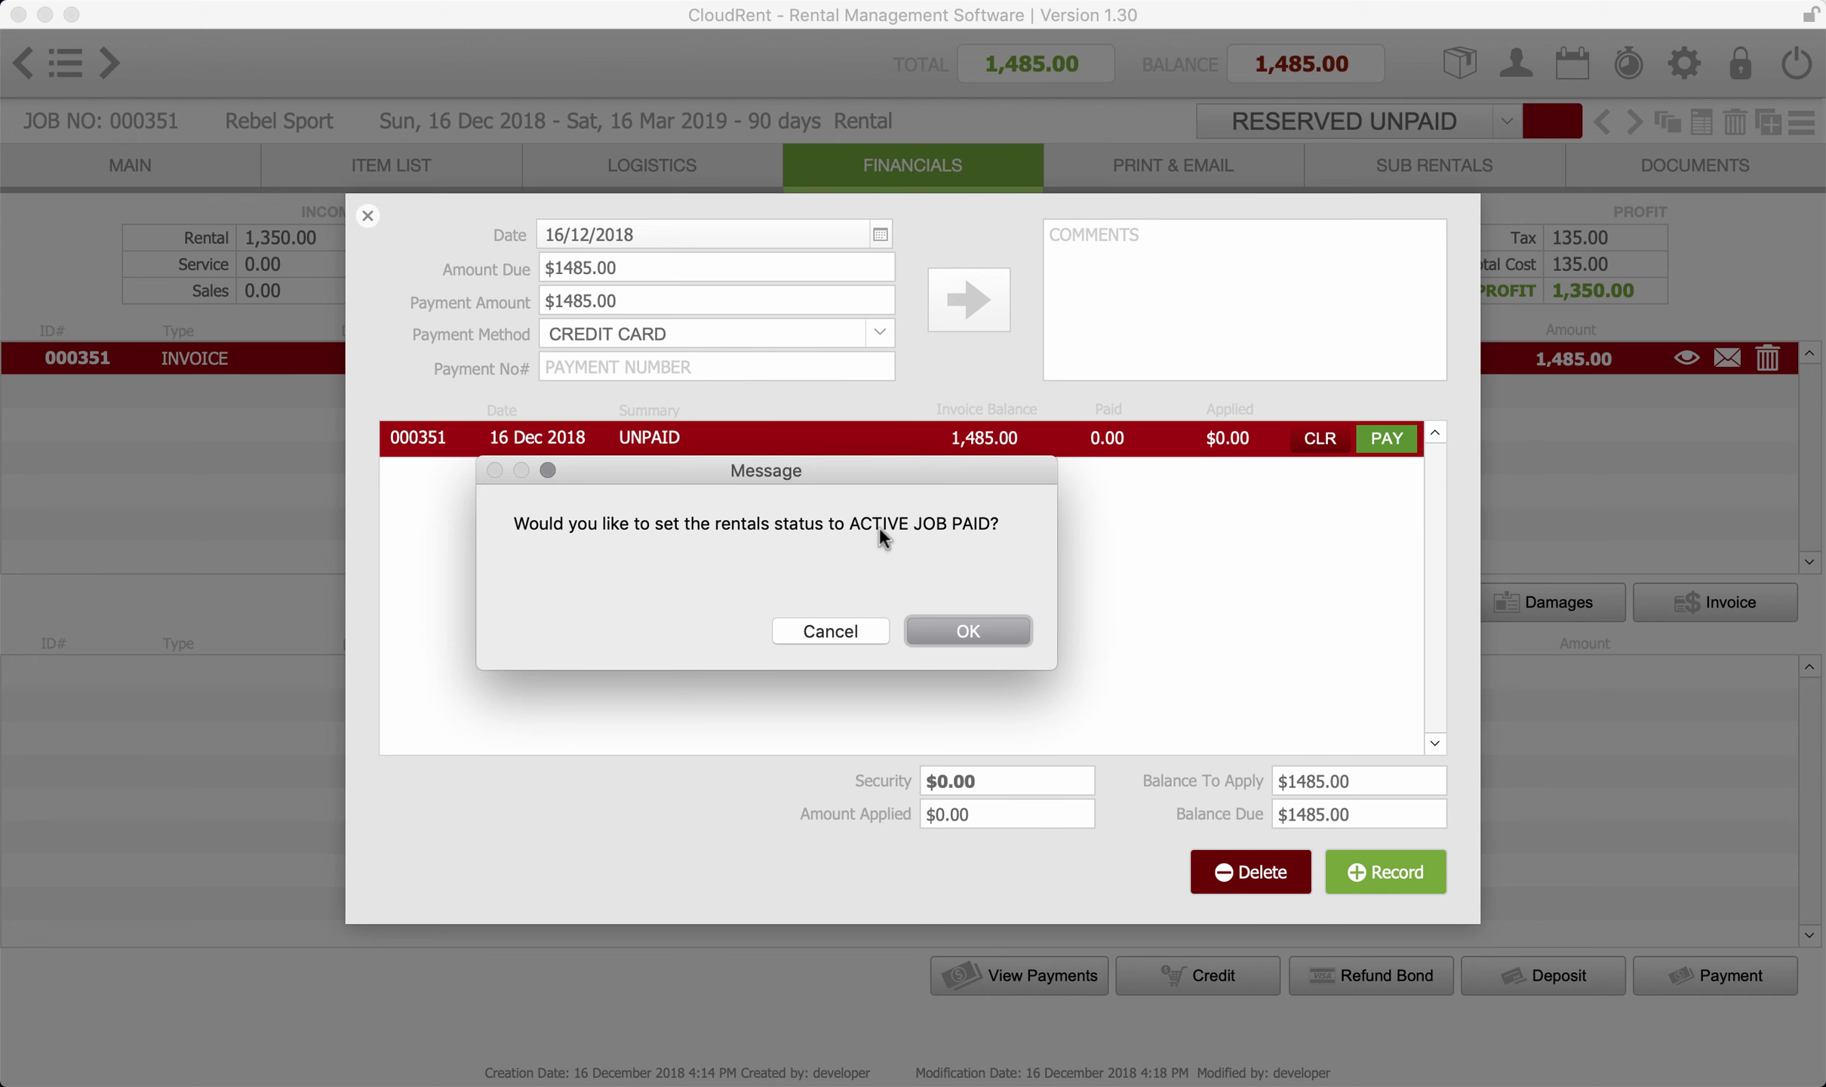
{"action": "left_click", "coordinate": [973, 630]}
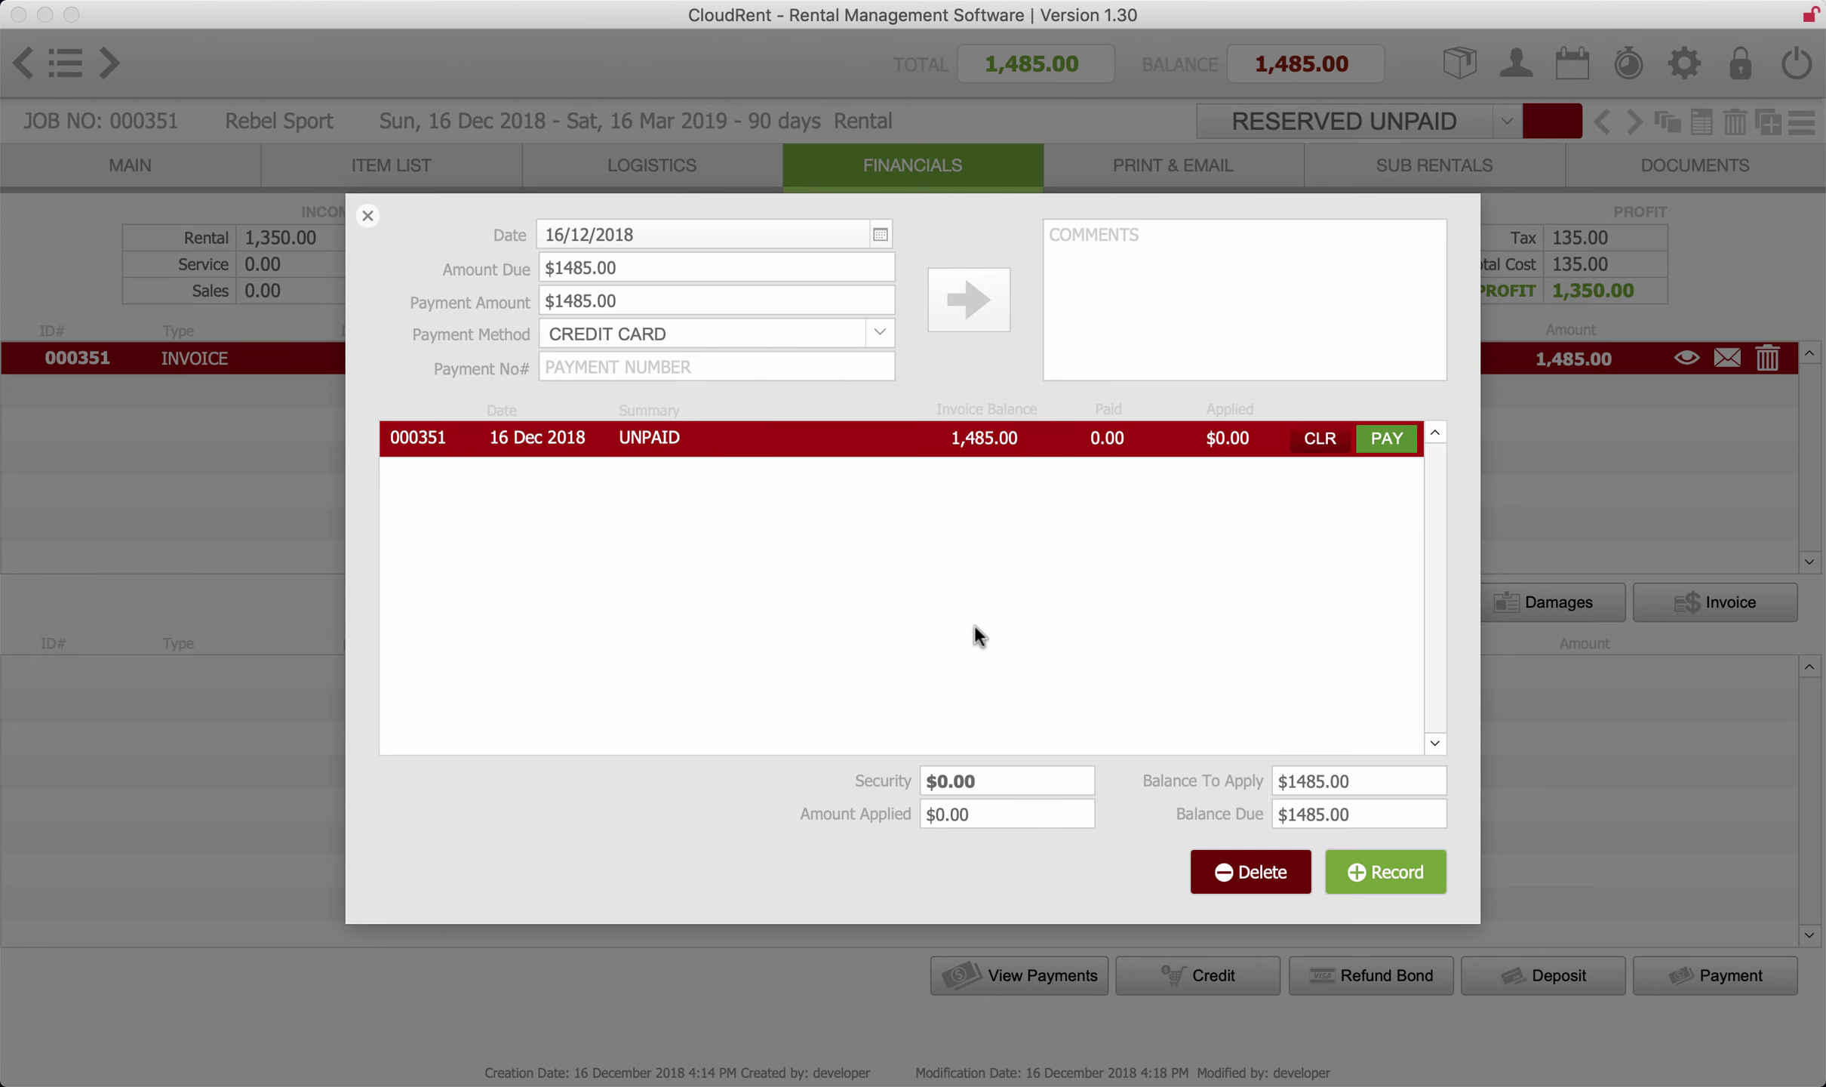
{"action": "left_click", "coordinate": [1400, 870]}
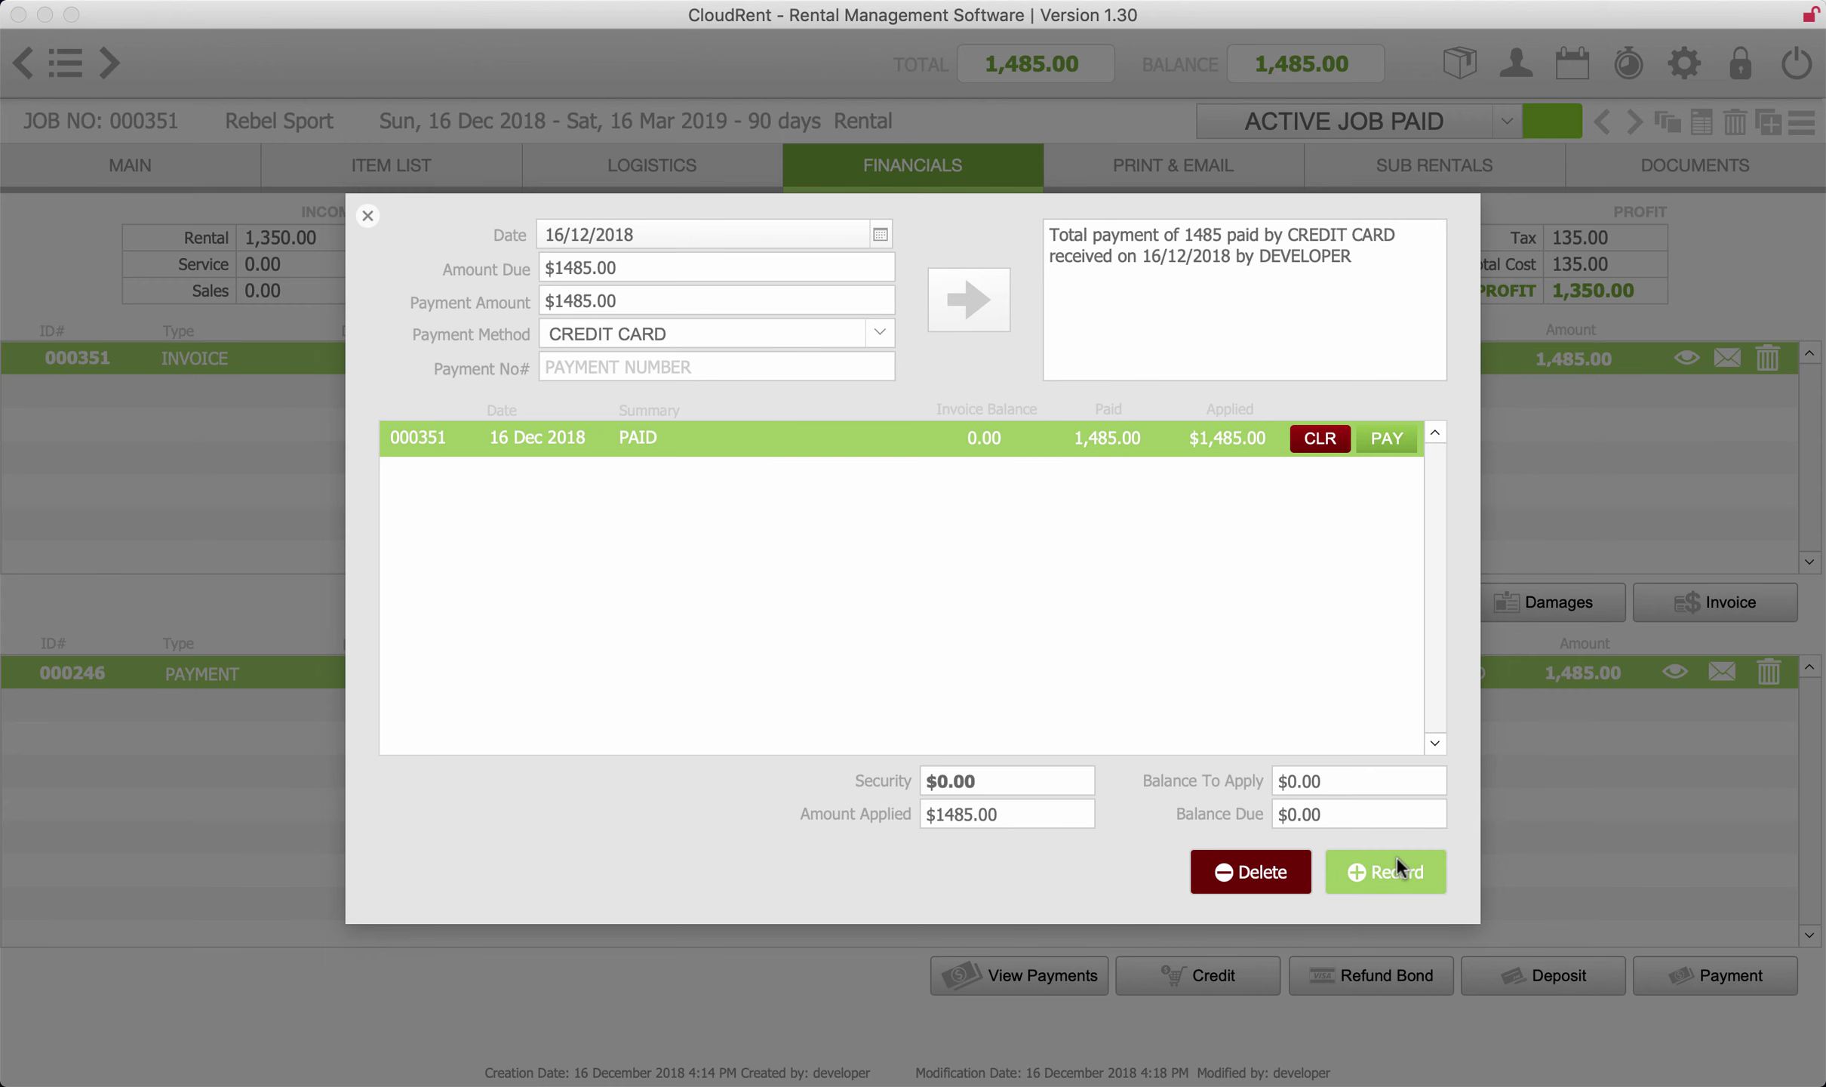
{"action": "left_click", "coordinate": [1397, 855]}
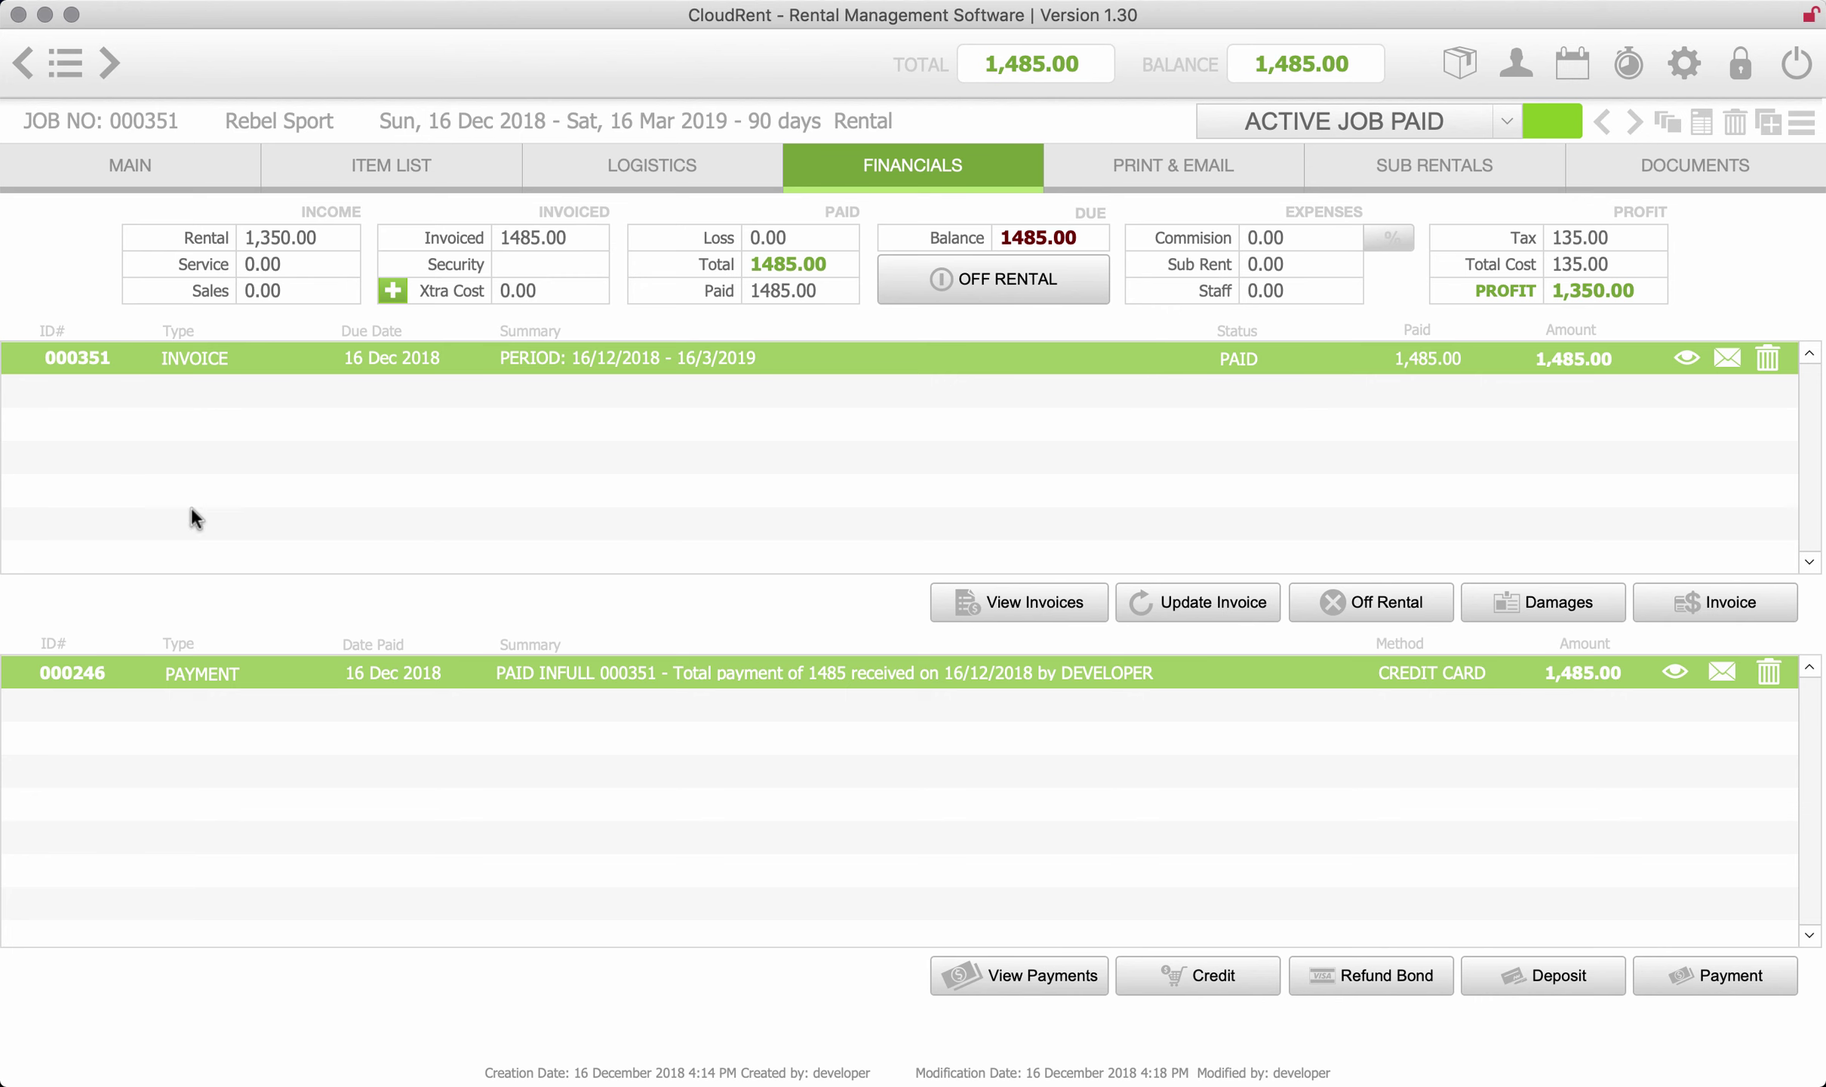
- Filter Financials invoices to Today and sync paid invoice 000351 to accounting, confirming Success
{"action": "left_click", "coordinate": [76, 64]}
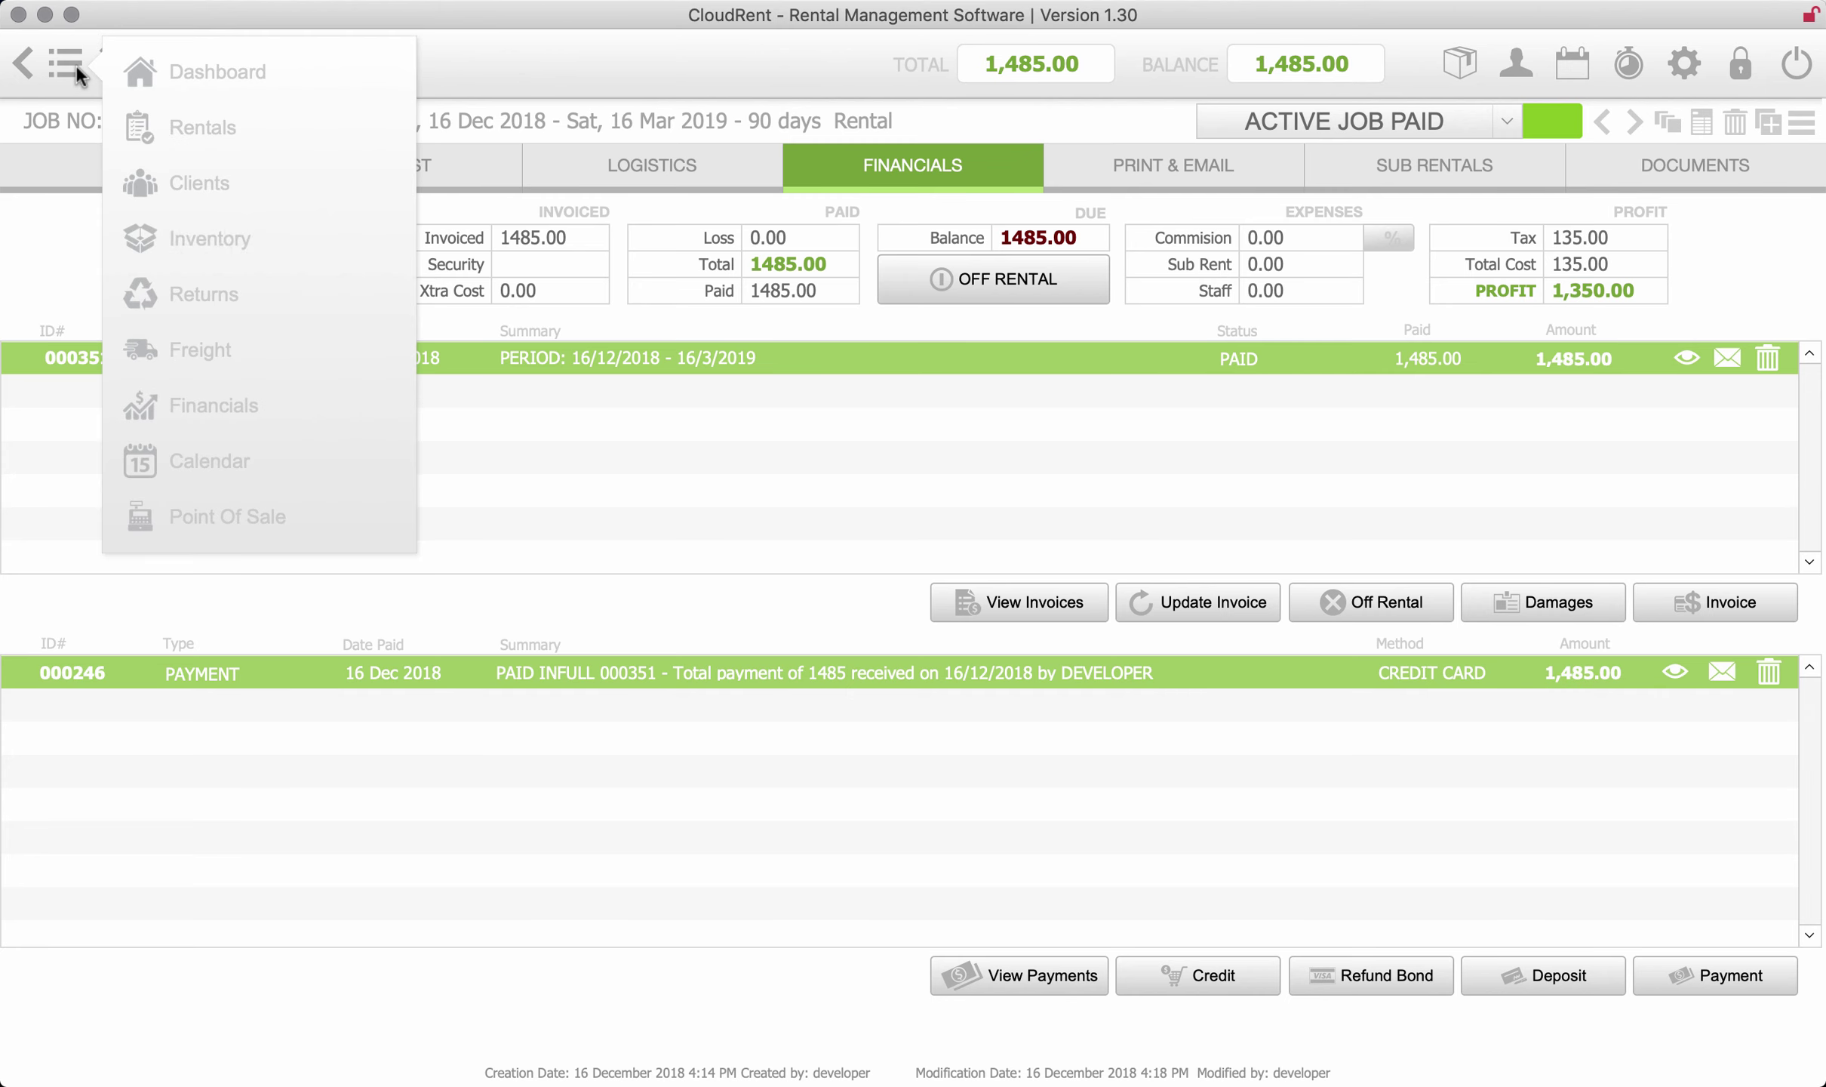
{"action": "left_click", "coordinate": [211, 399]}
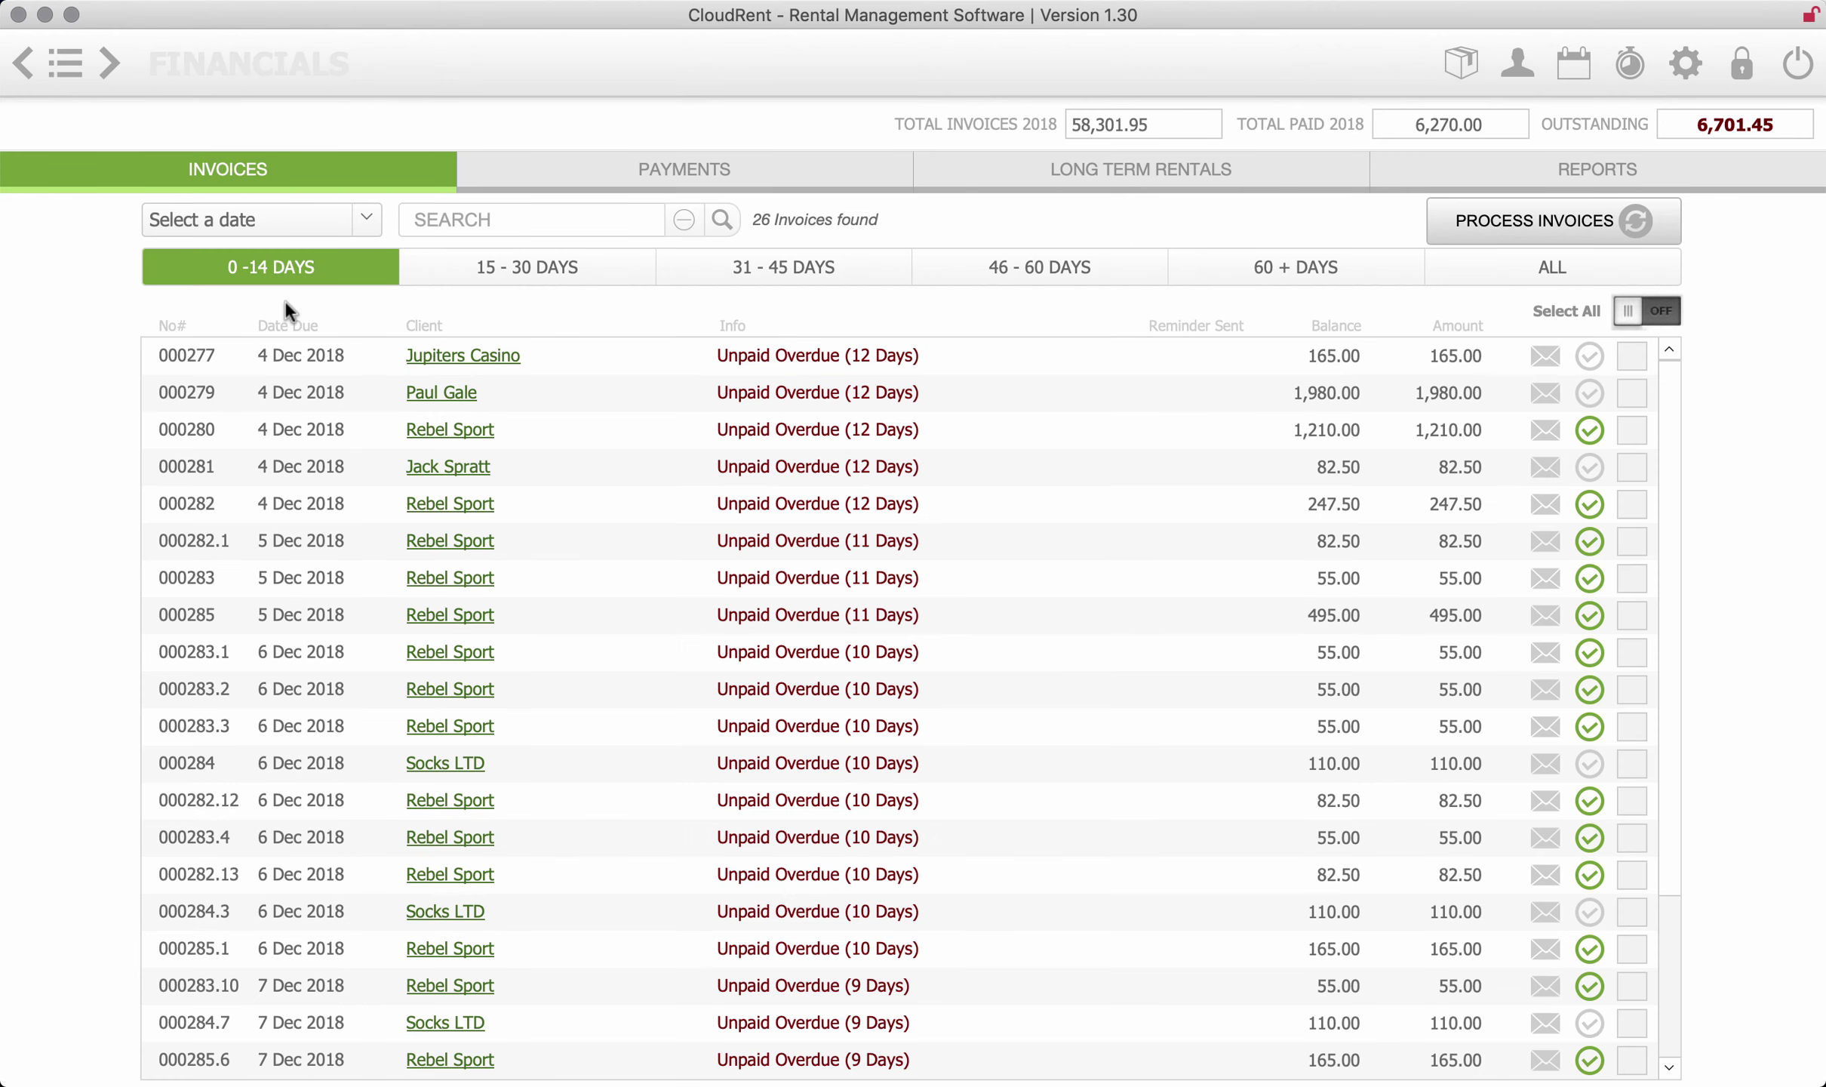
{"action": "left_click", "coordinate": [362, 220]}
{"action": "left_click", "coordinate": [215, 254]}
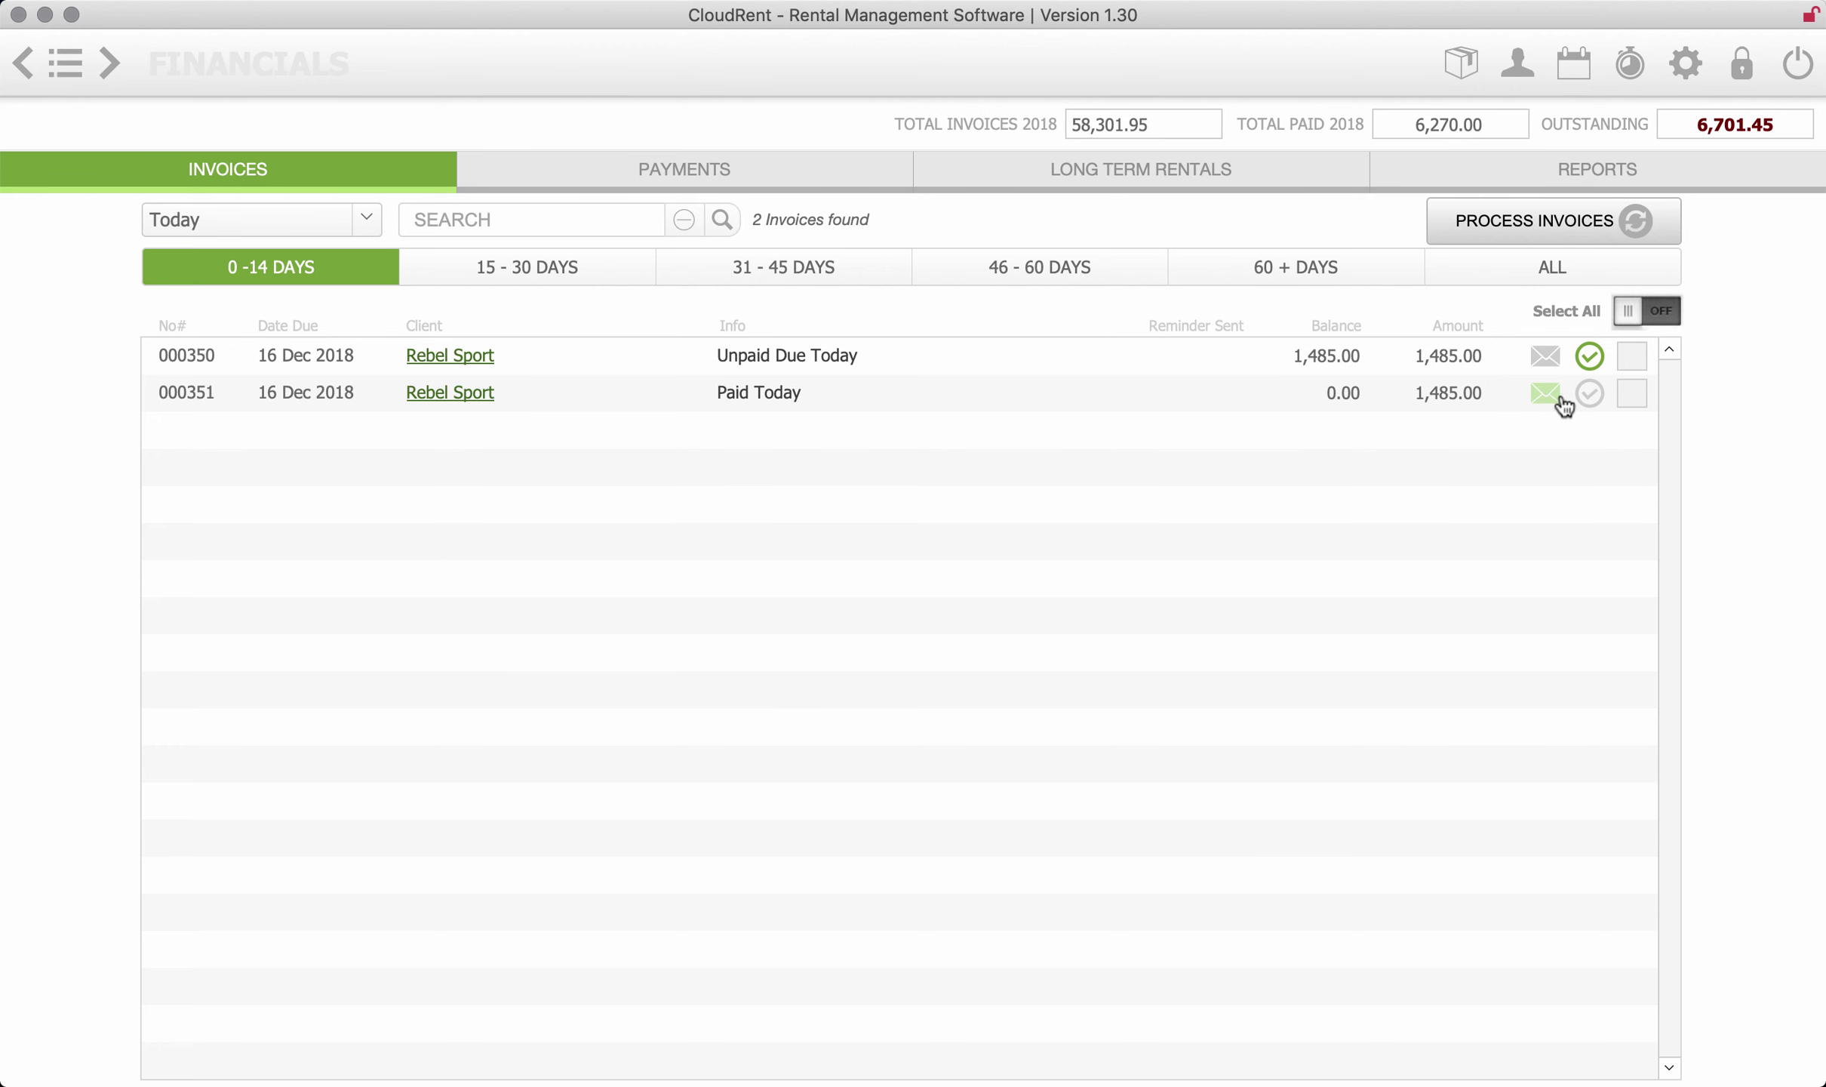
{"action": "left_click", "coordinate": [1592, 400]}
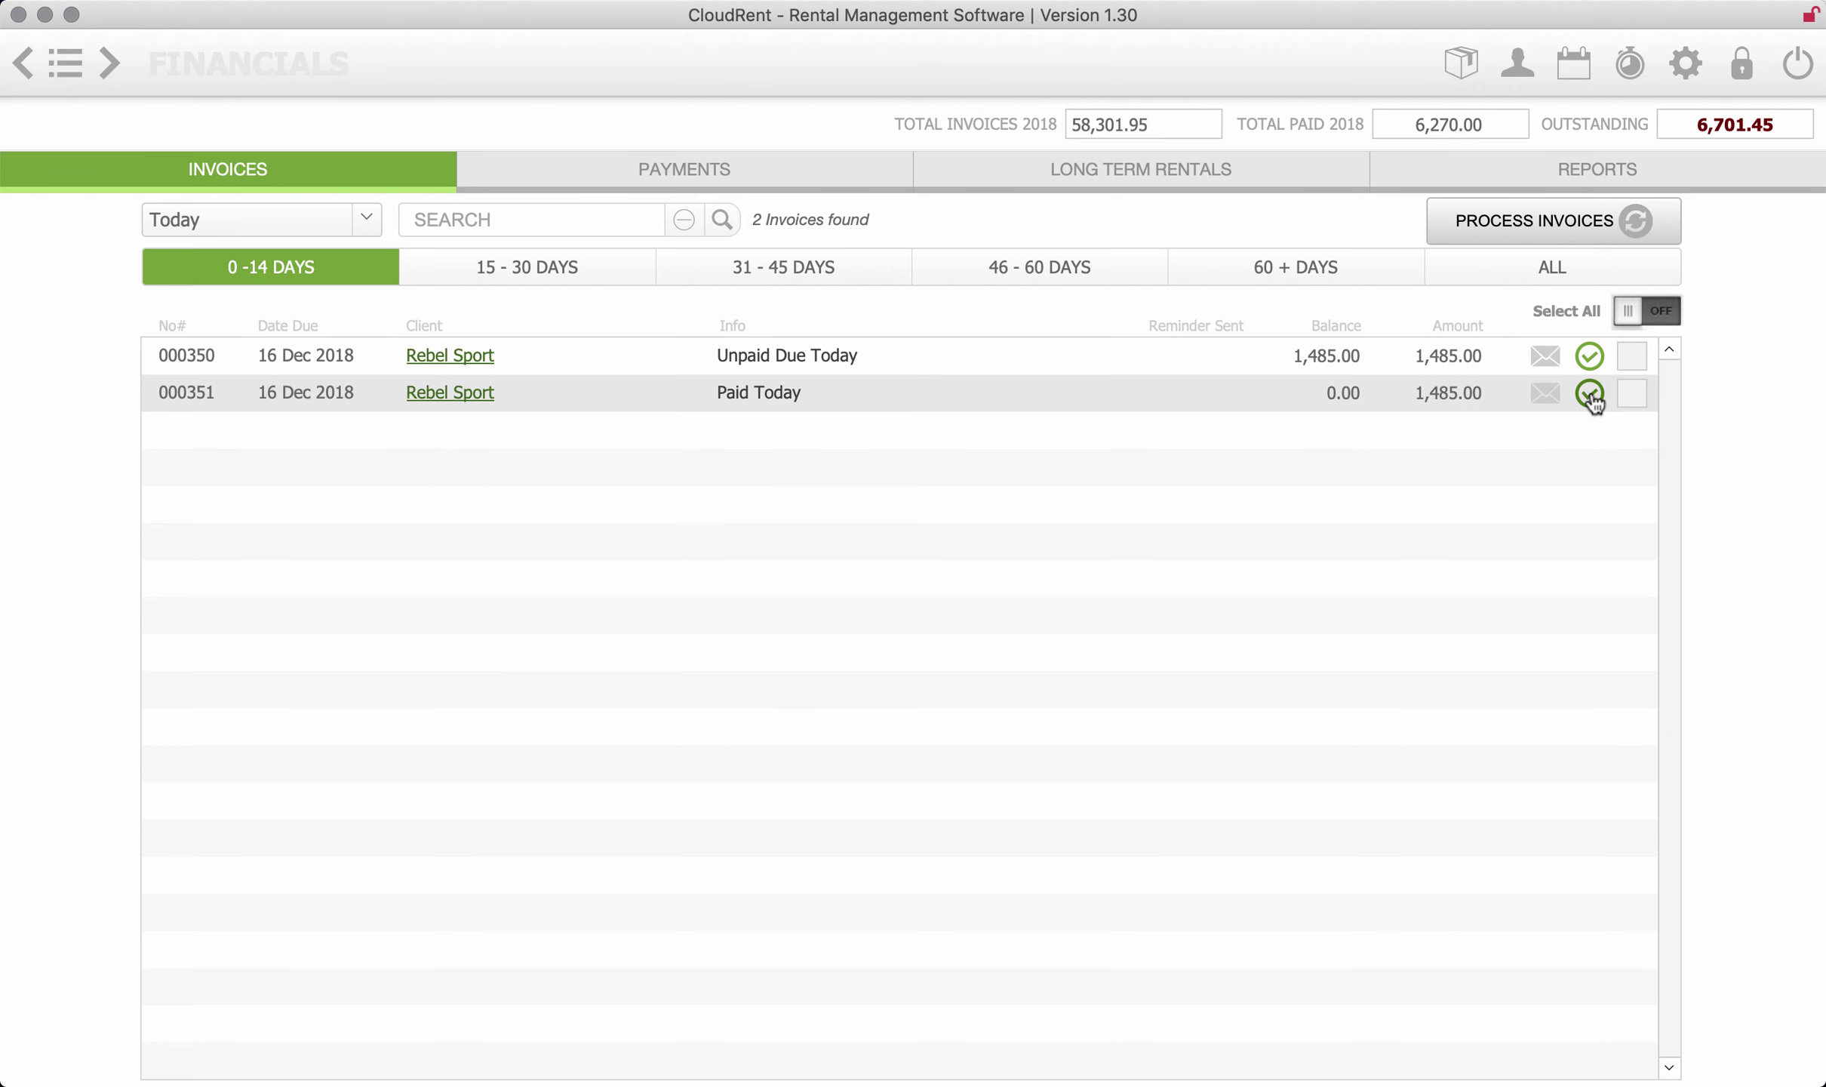
{"action": "left_click", "coordinate": [1592, 400]}
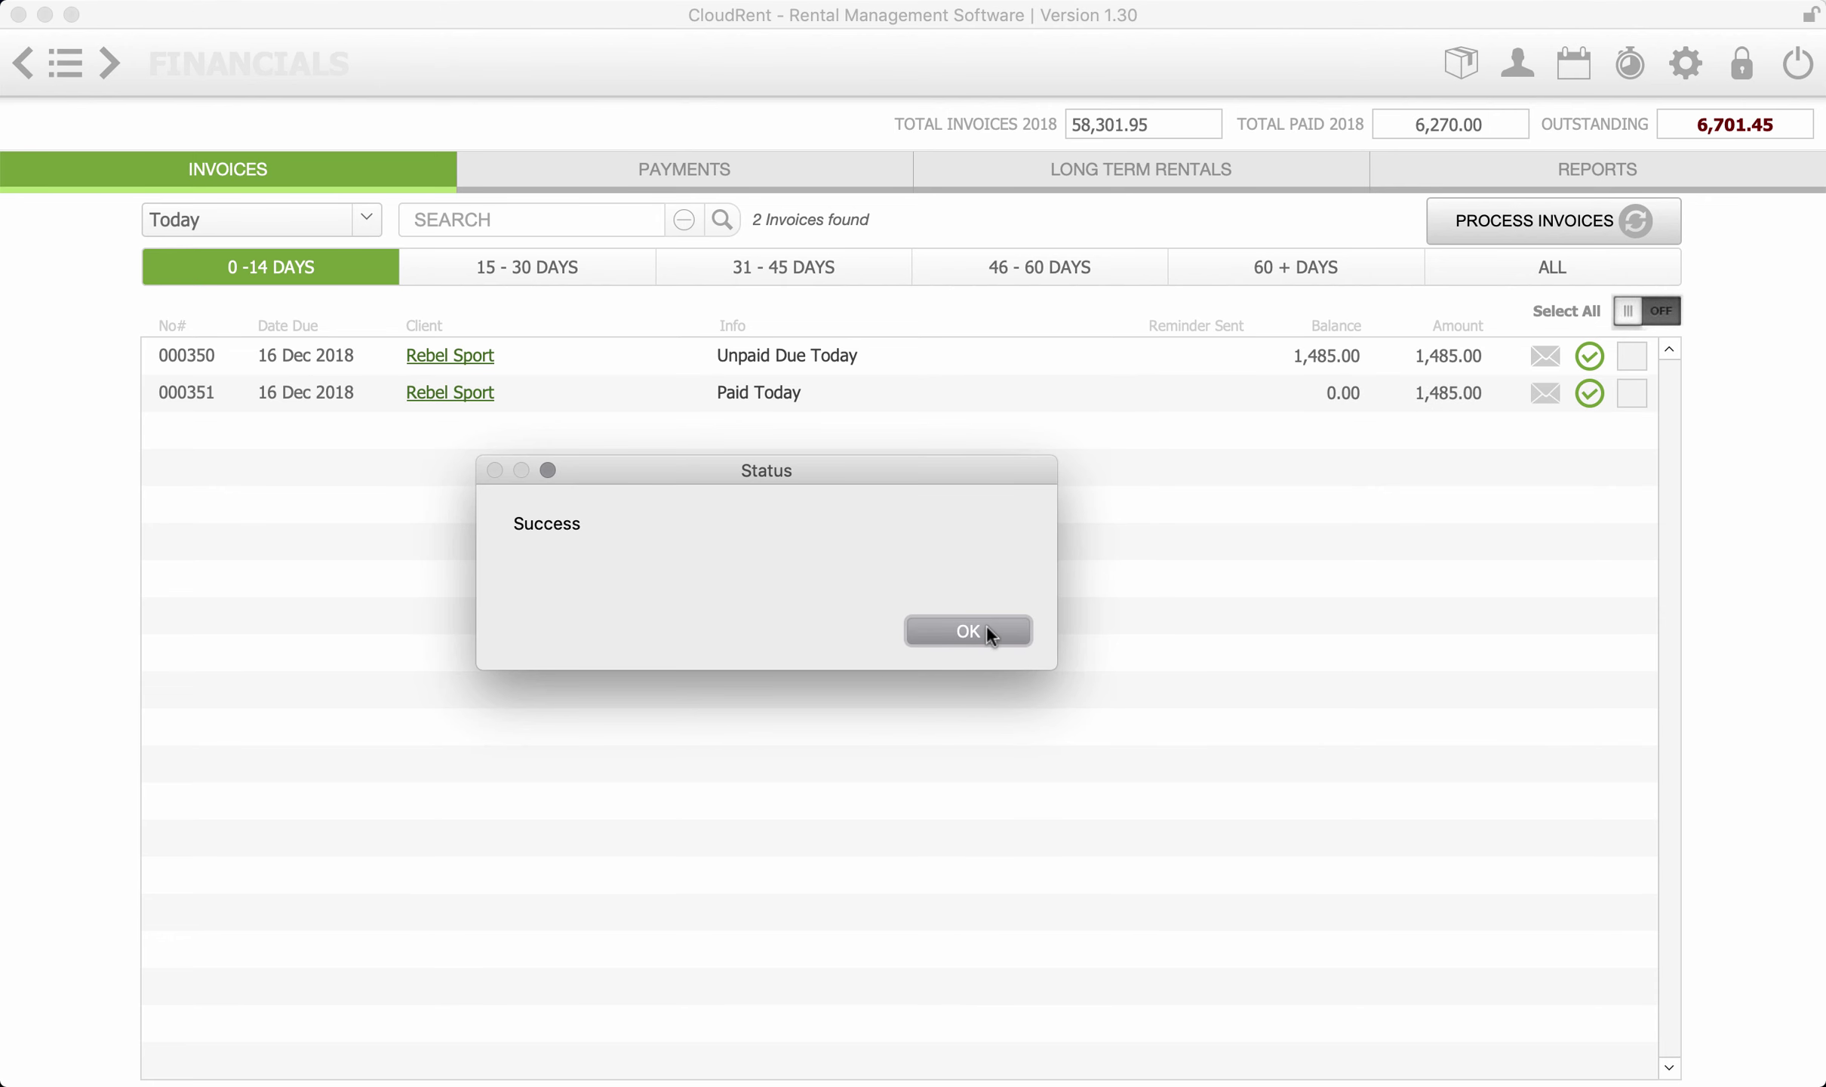
{"action": "left_click", "coordinate": [974, 631]}
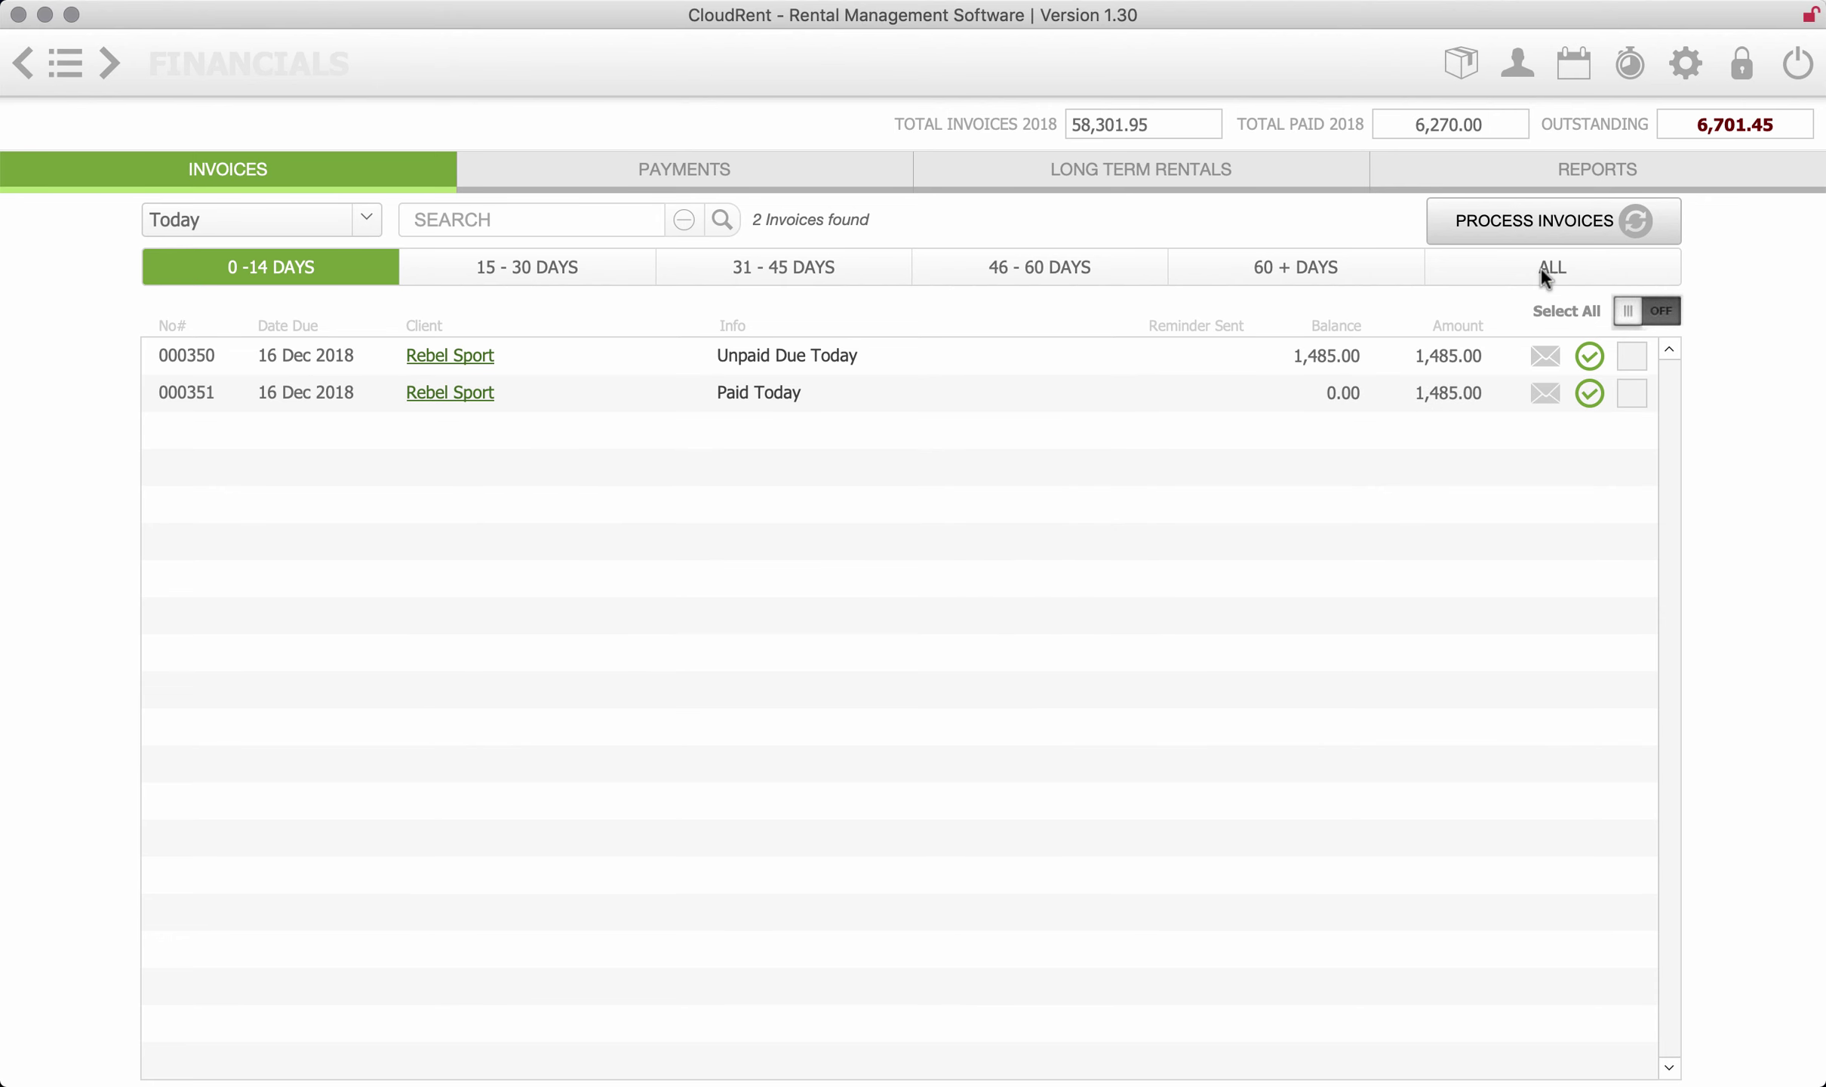
- In Xero, open Rebel Sport's draft invoice 000351 (1,485.00) from the Dashboard's draft invoices
{"action": "left_click", "coordinate": [1670, 317]}
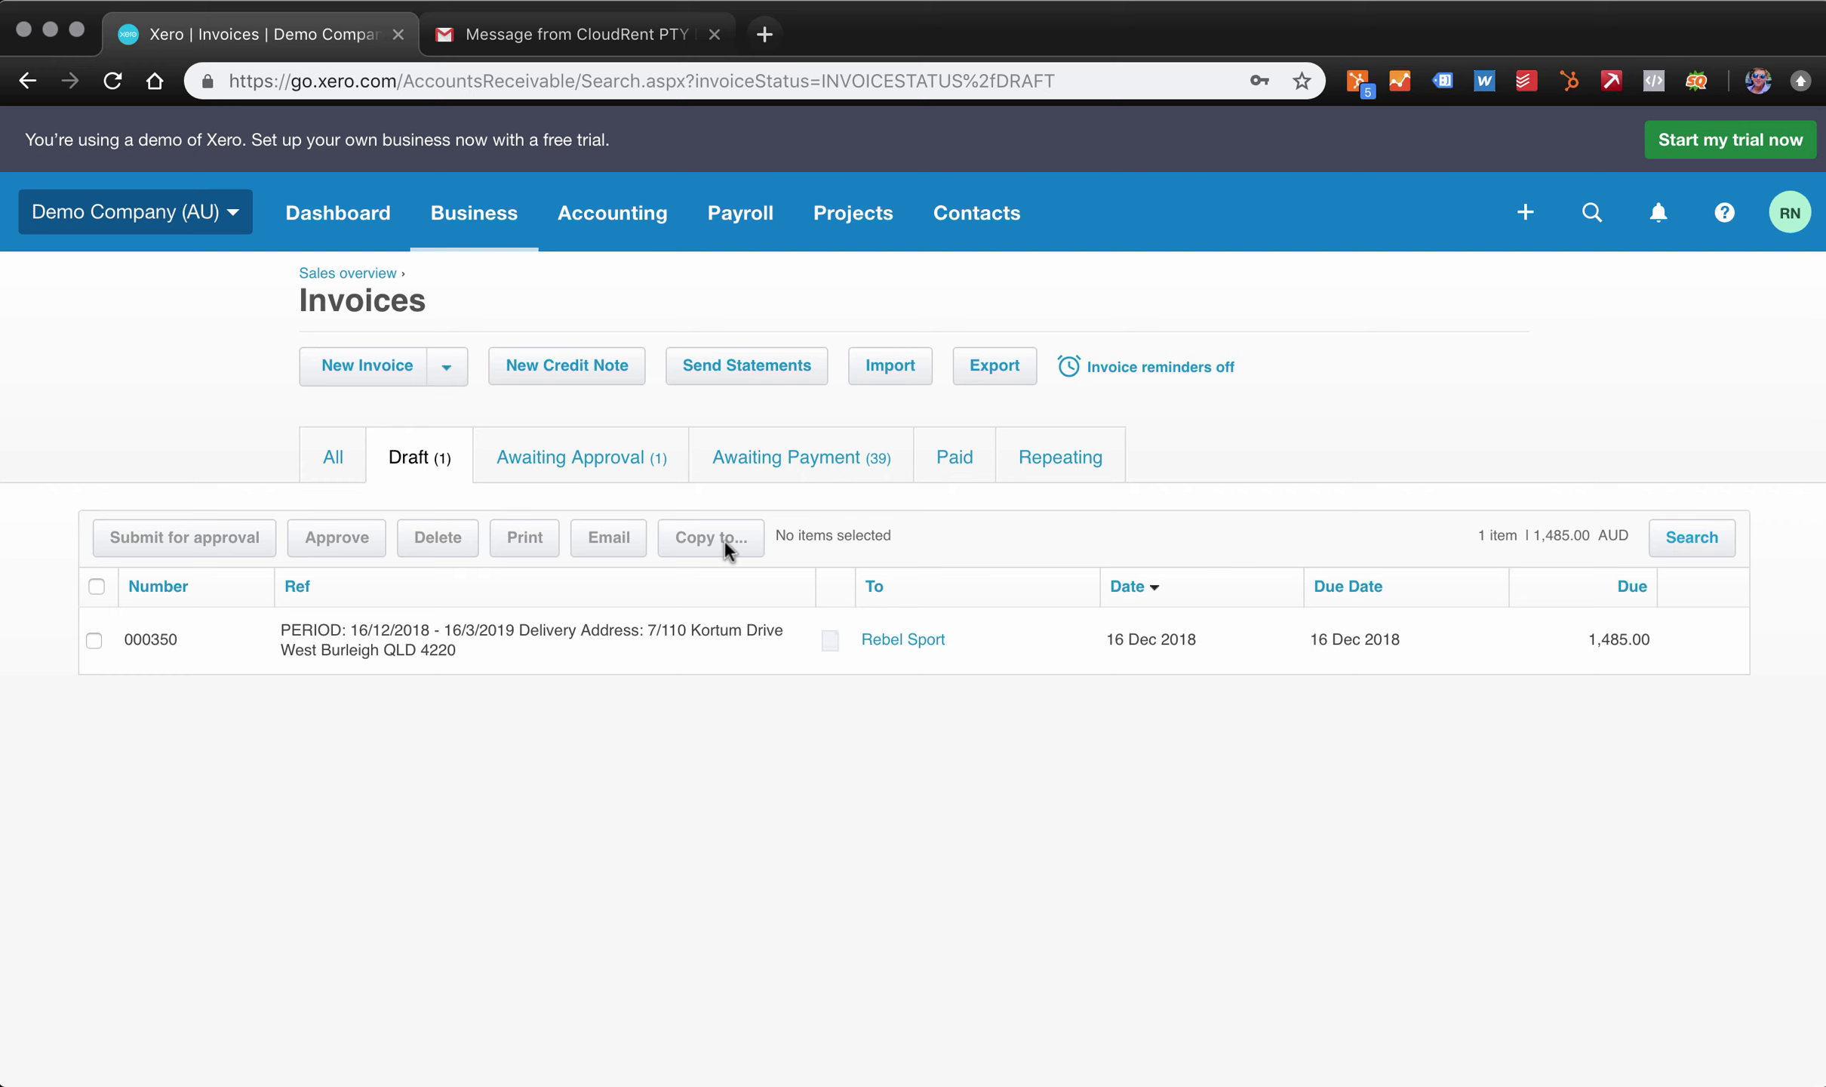
{"action": "left_click", "coordinate": [362, 223]}
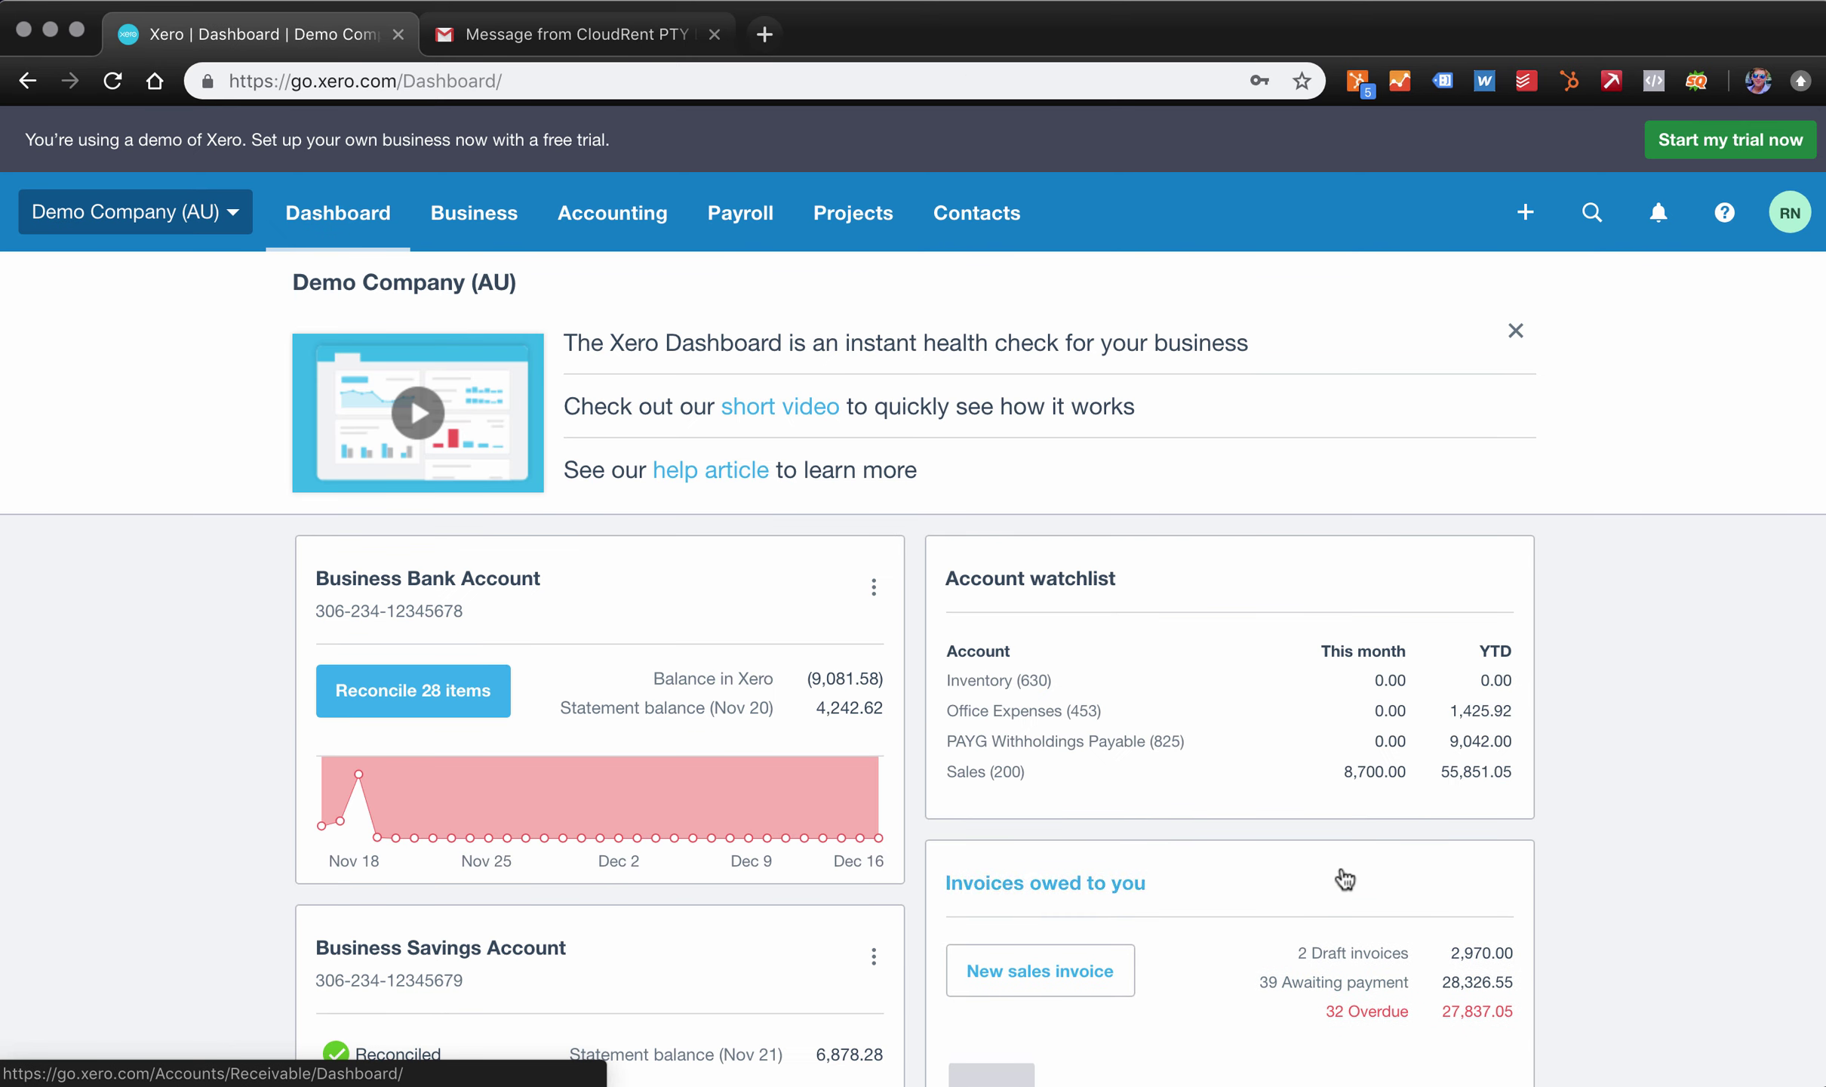
{"action": "left_click", "coordinate": [1380, 955]}
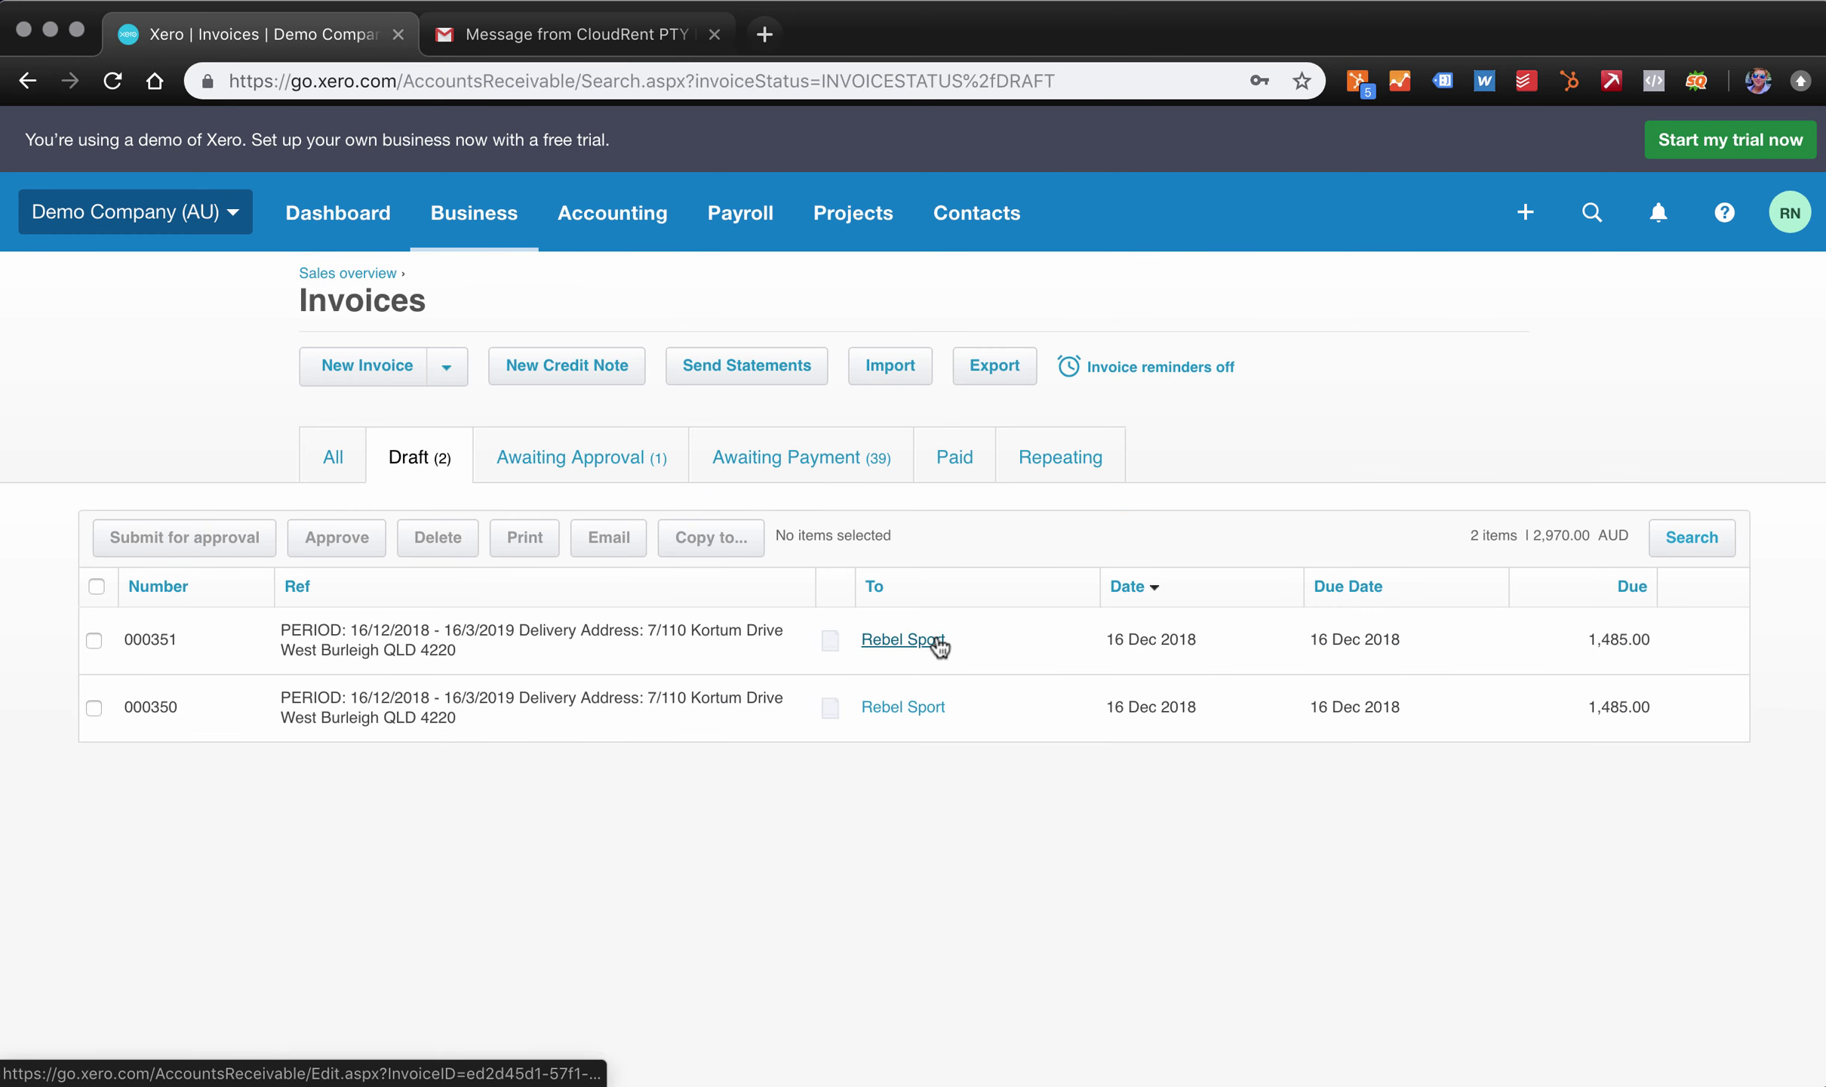
{"action": "left_click", "coordinate": [881, 659]}
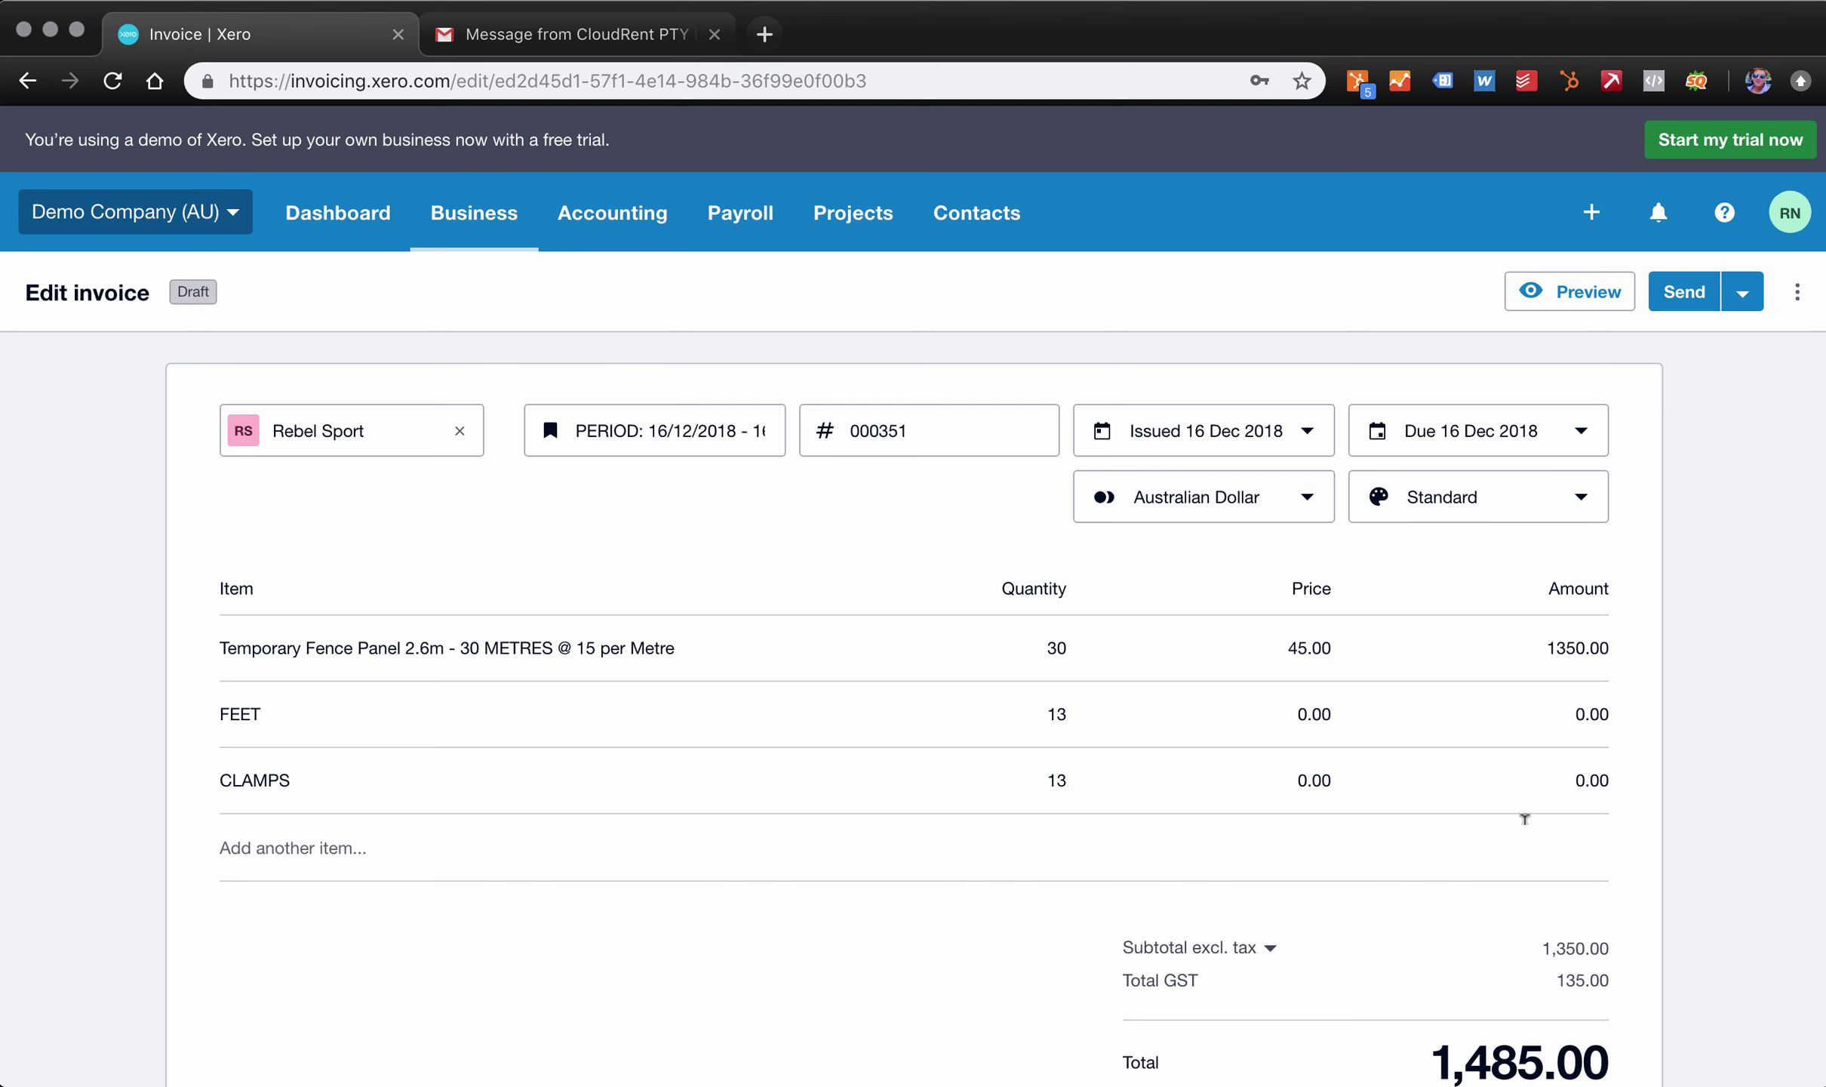
- Return to CloudRent and show Long Term Rentals billing for Next Year
{"action": "left_click", "coordinate": [51, 29]}
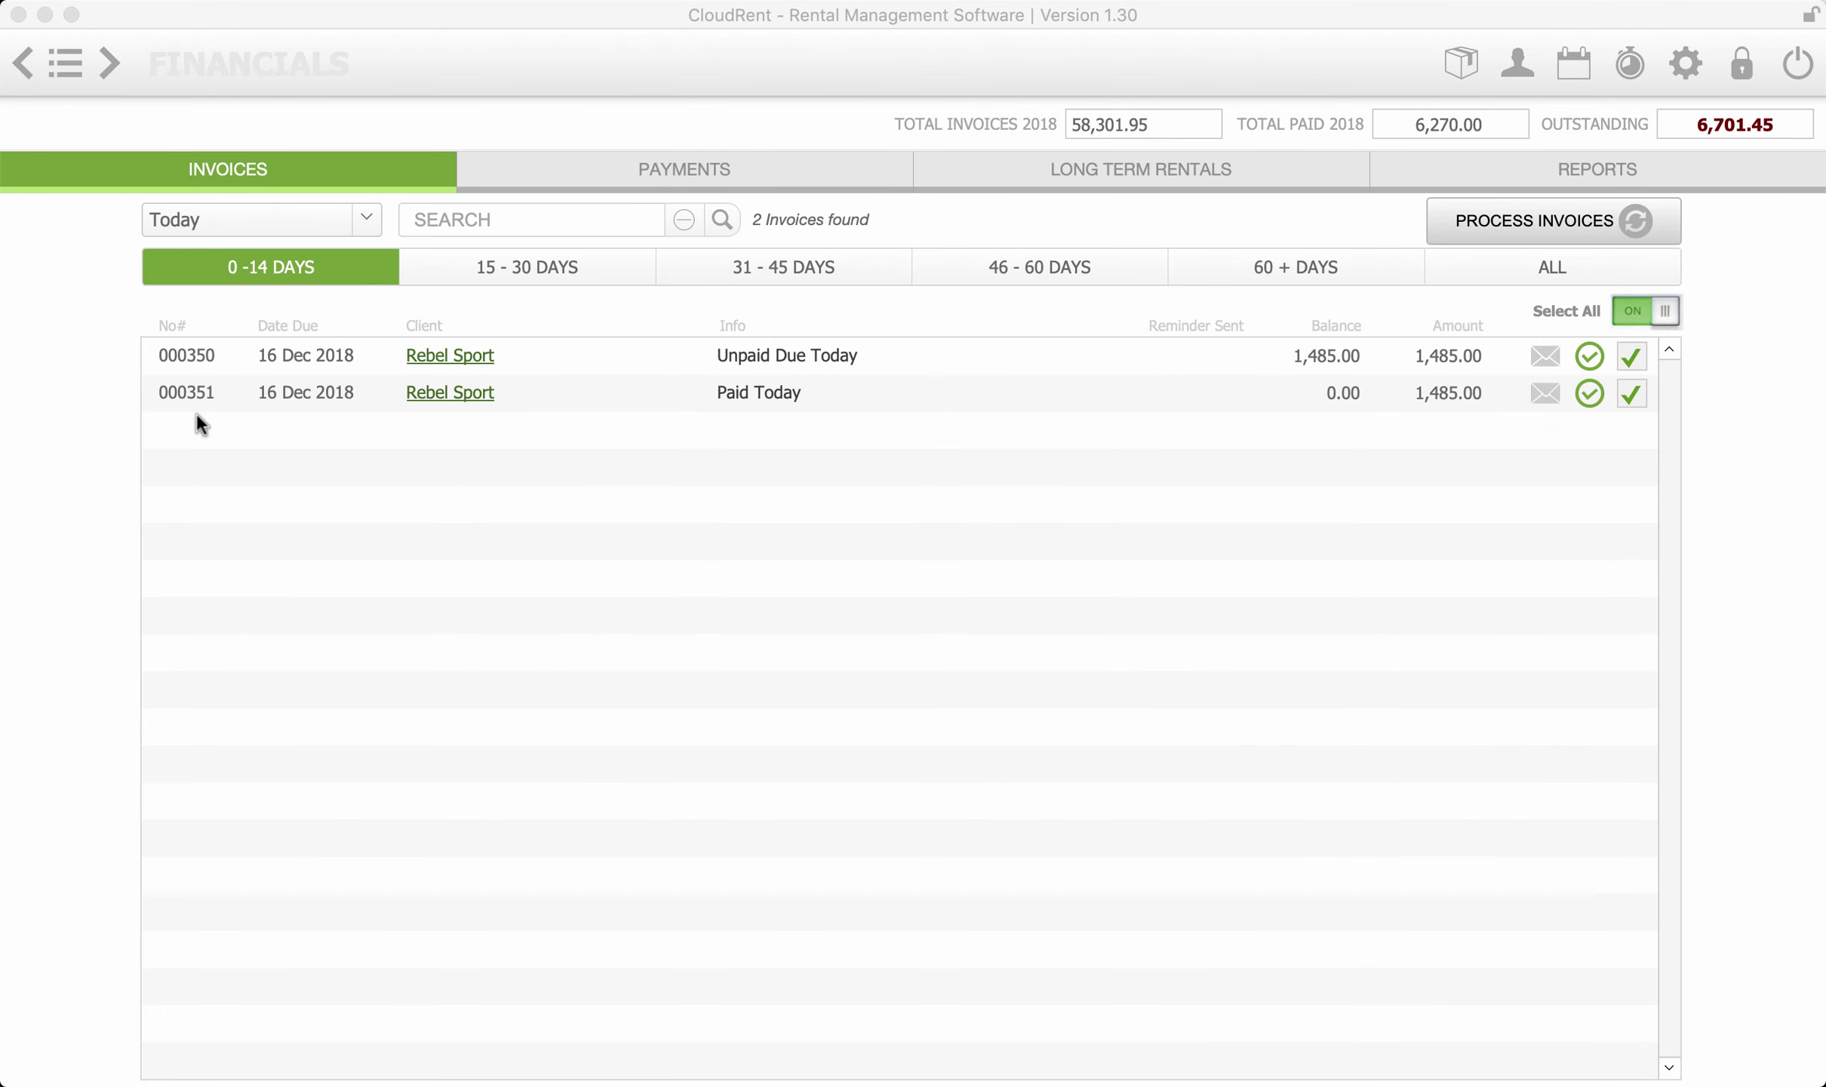
{"action": "left_click", "coordinate": [63, 412]}
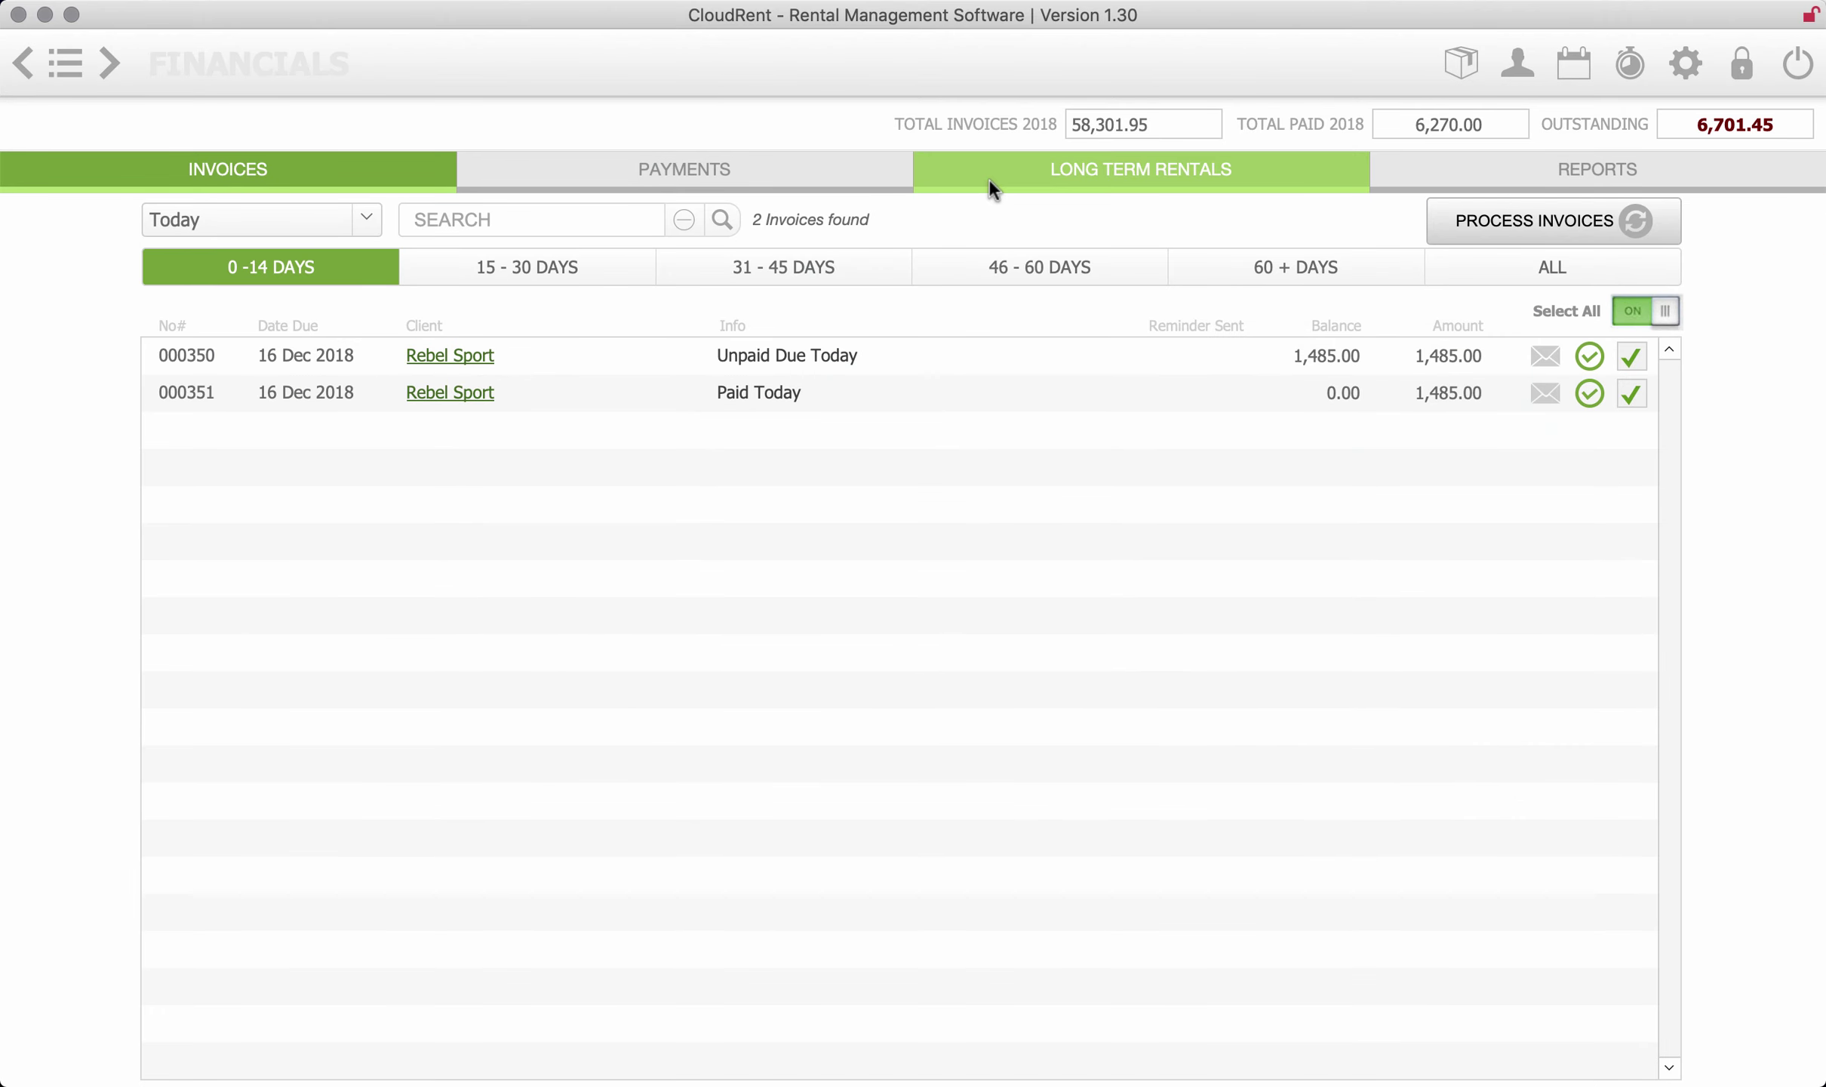
{"action": "left_click", "coordinate": [1132, 165]}
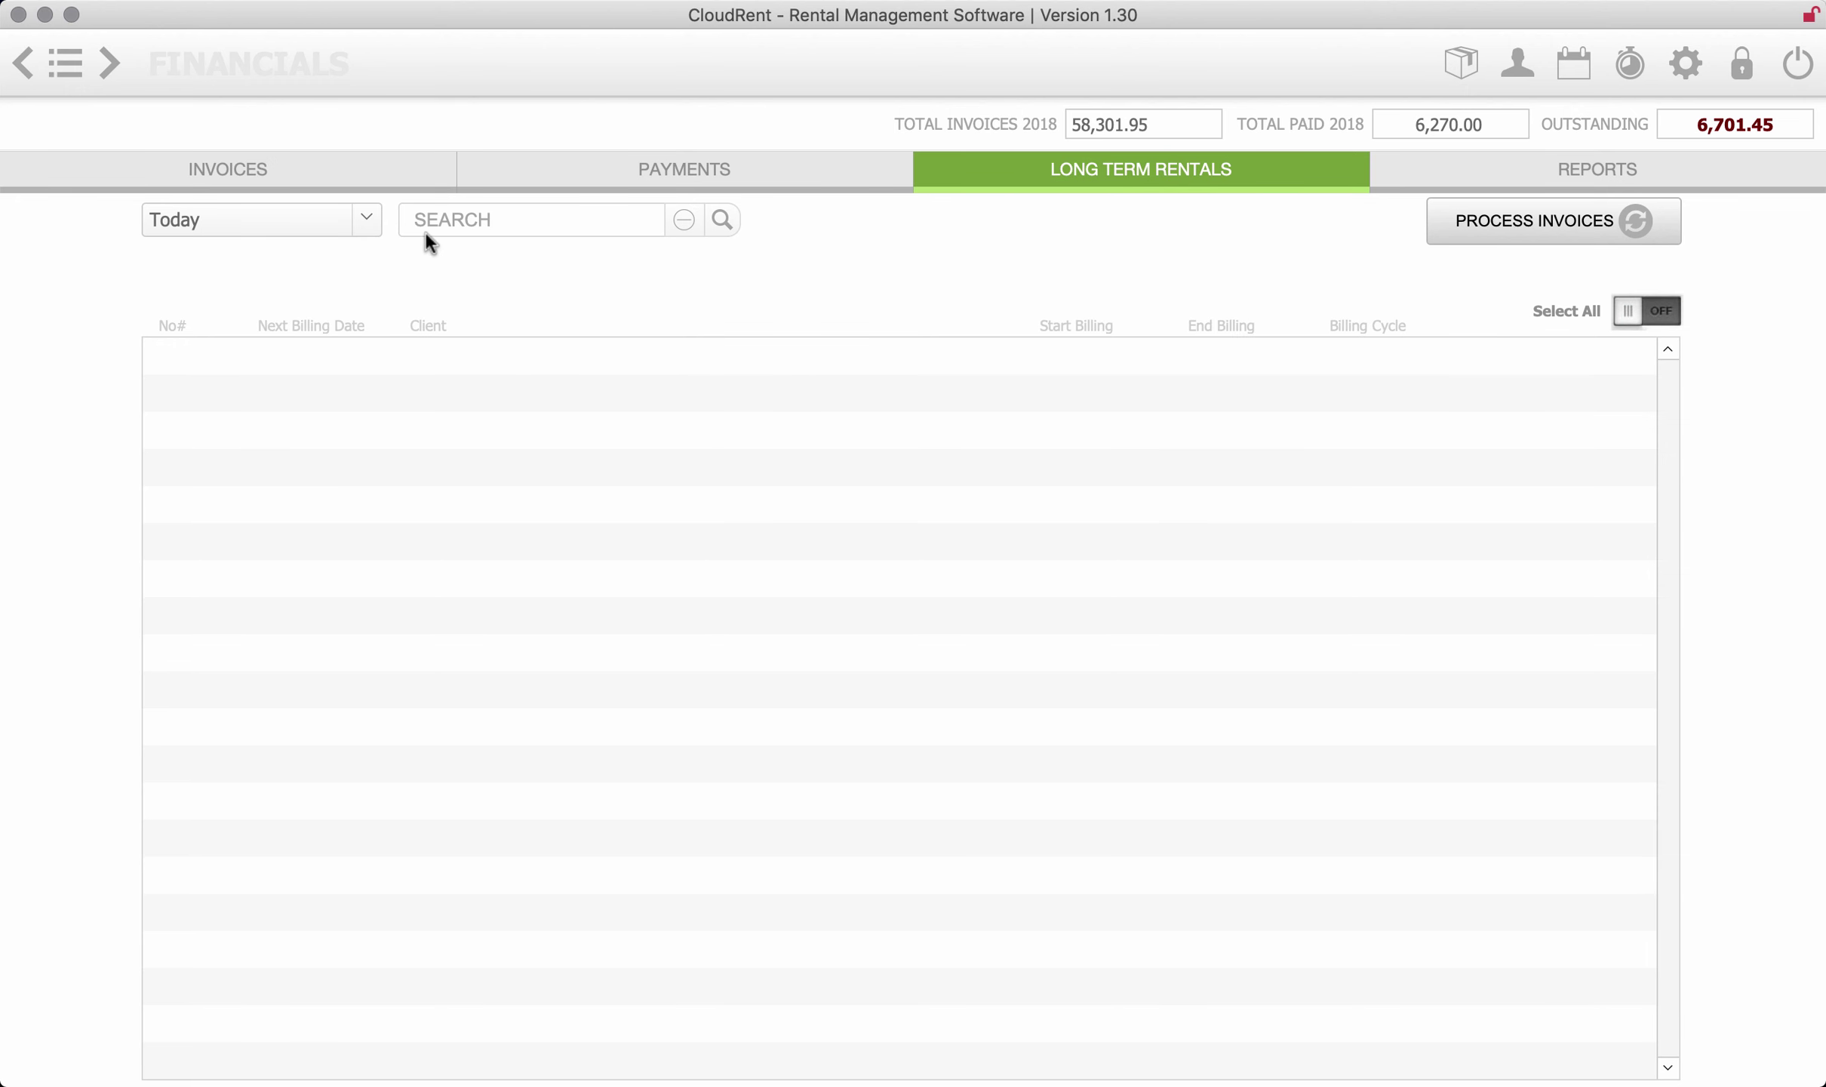
{"action": "left_click", "coordinate": [365, 223]}
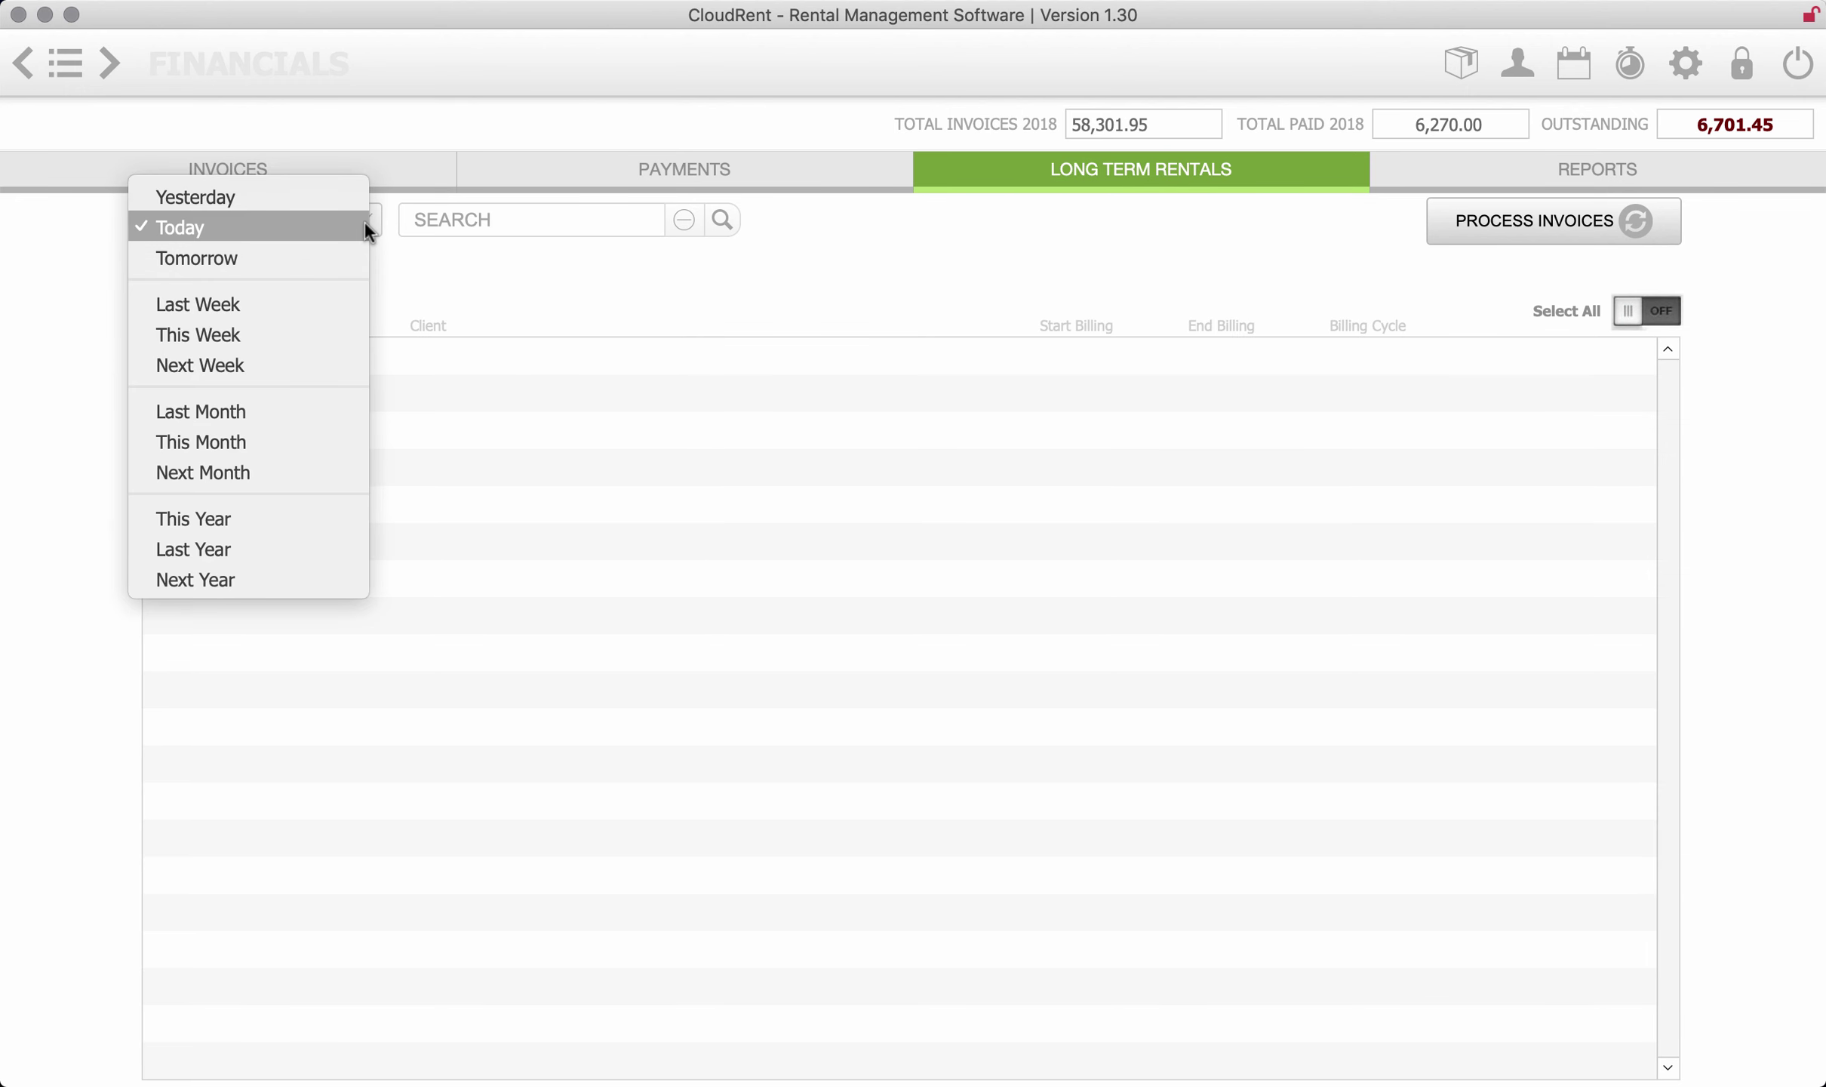
{"action": "left_click", "coordinate": [233, 580]}
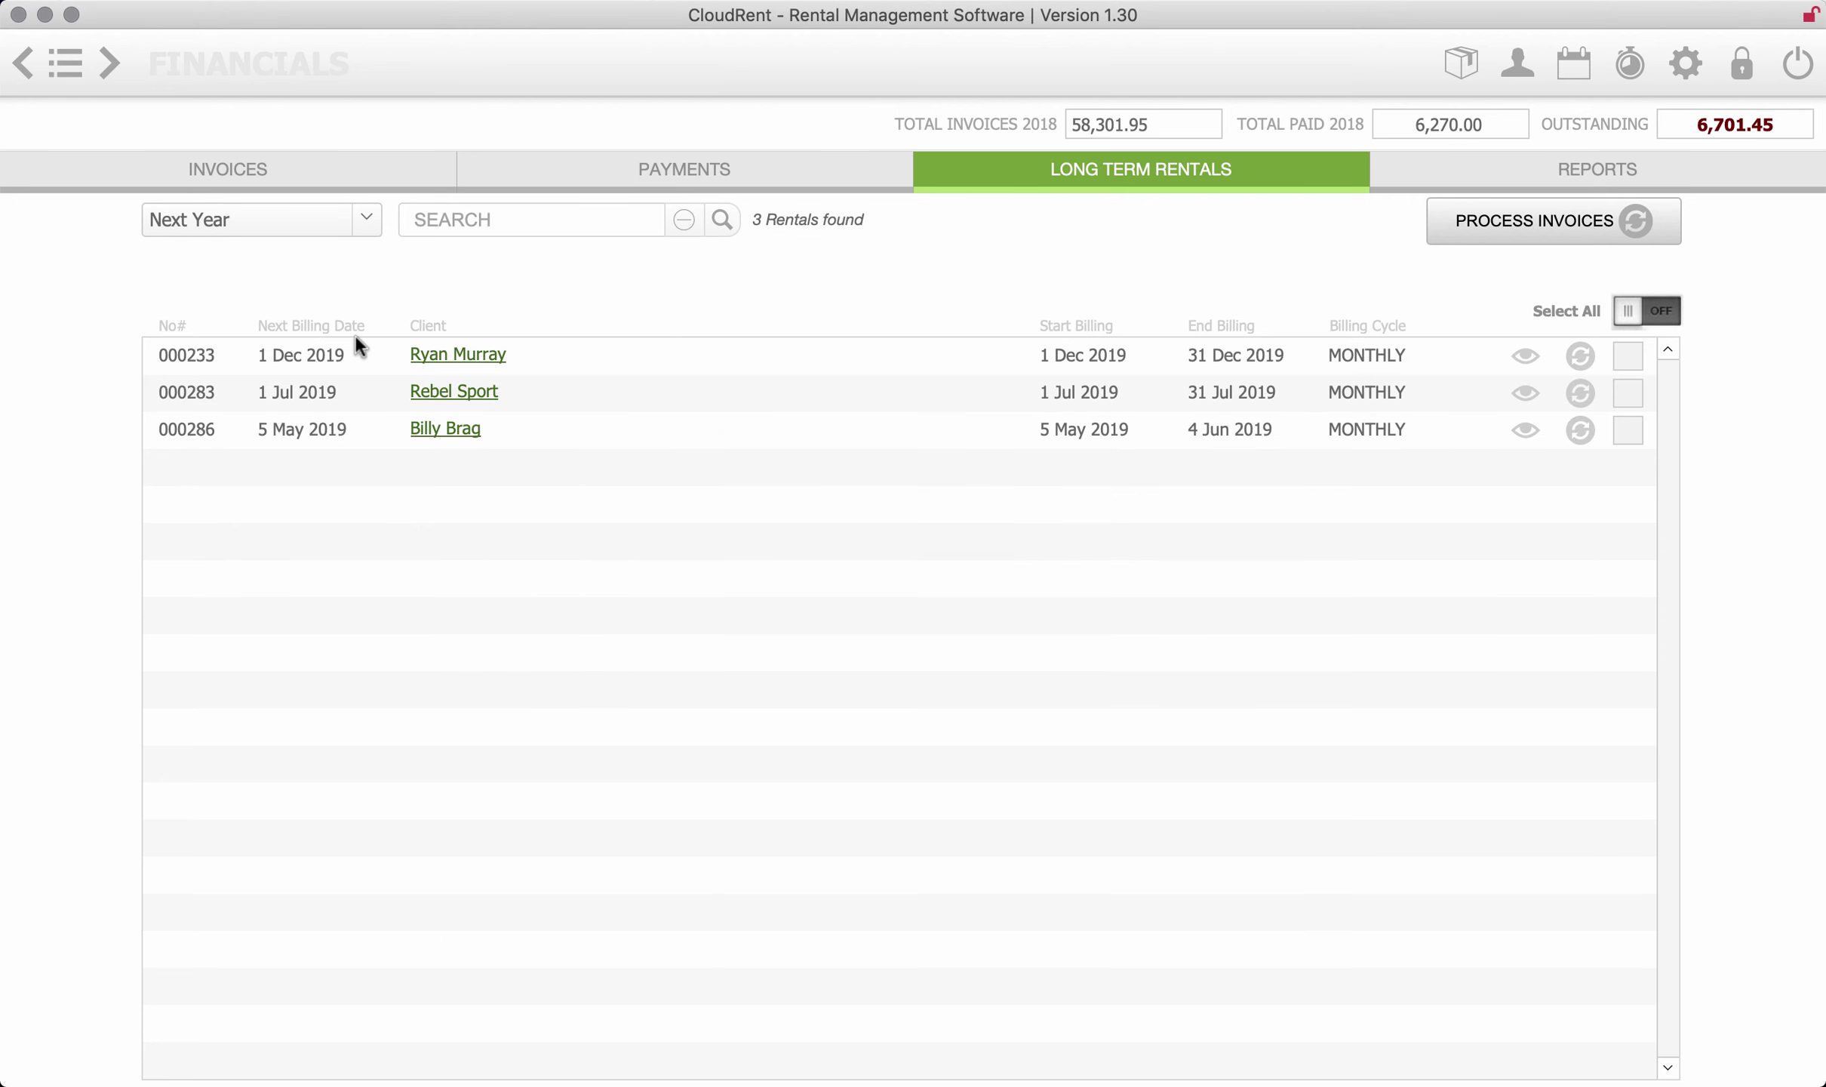
- Try Last Year (no matches), switch back to Next Year, and select all three rentals
{"action": "left_click", "coordinate": [375, 228]}
{"action": "left_click", "coordinate": [298, 189]}
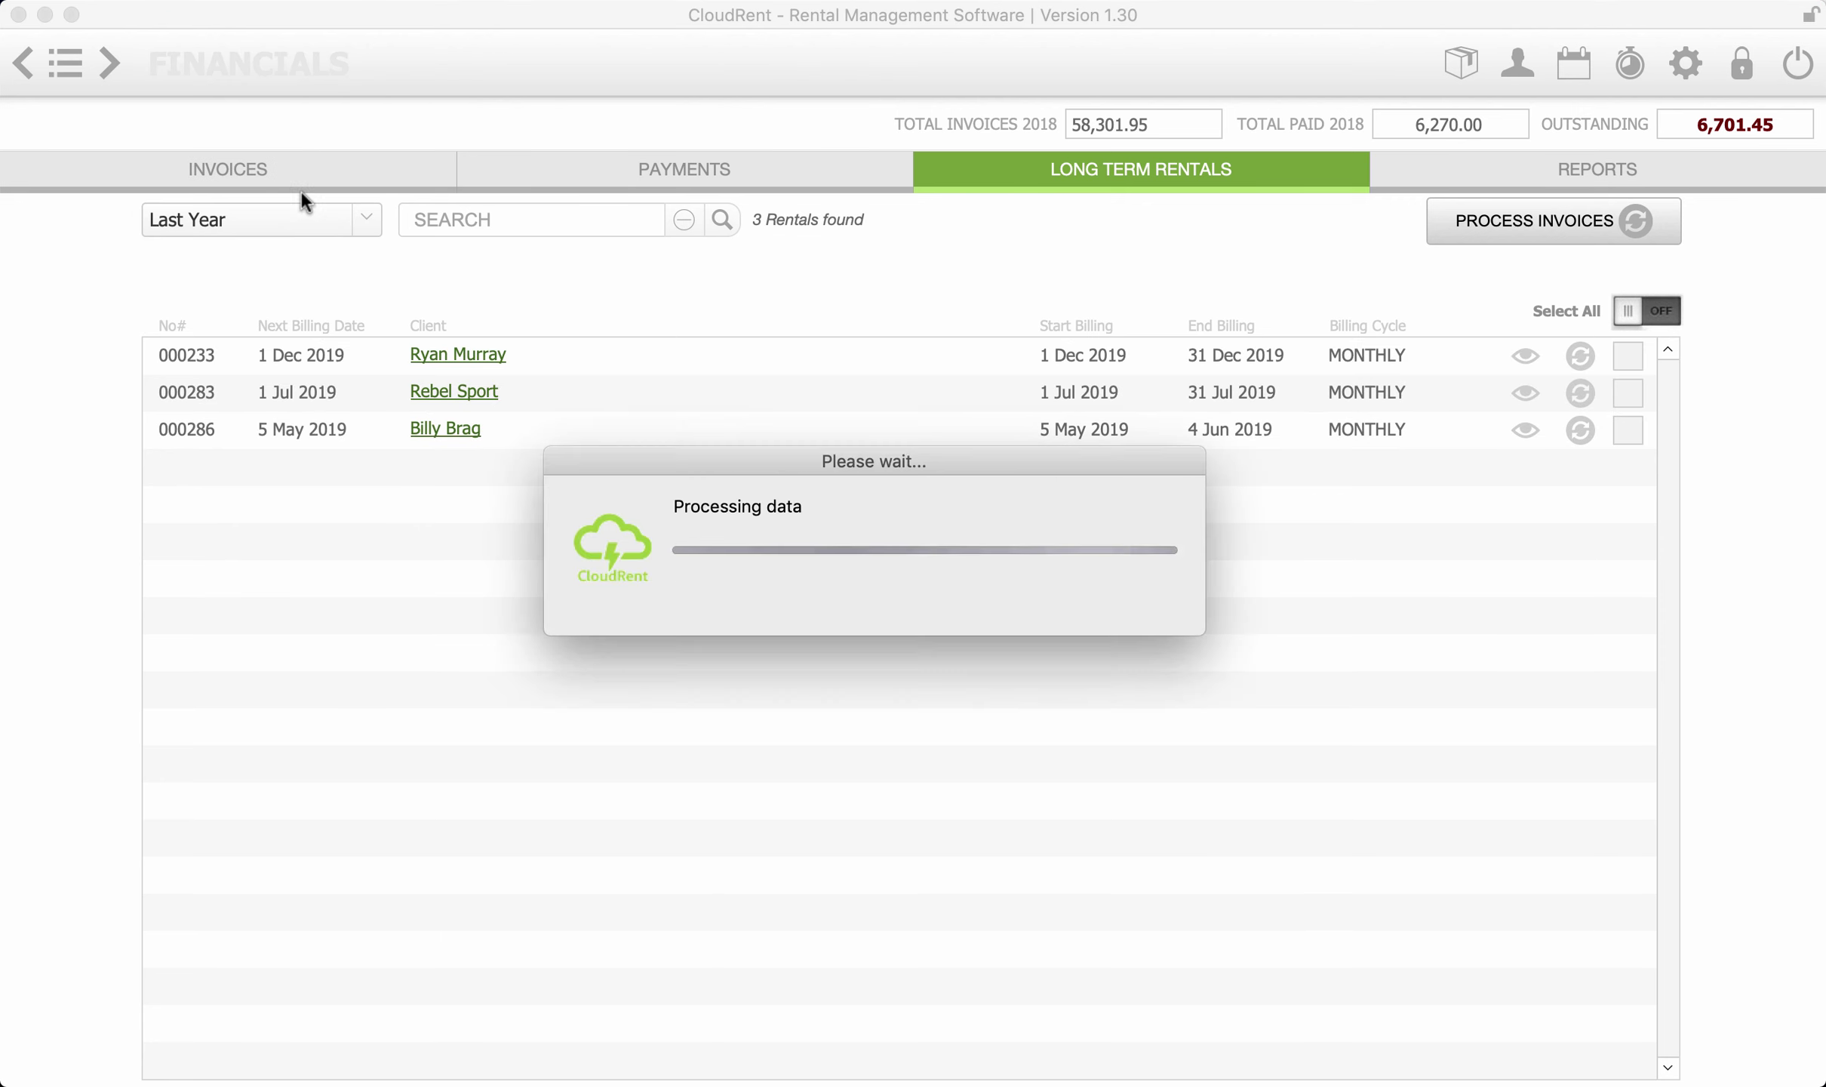
{"action": "left_click", "coordinate": [945, 634]}
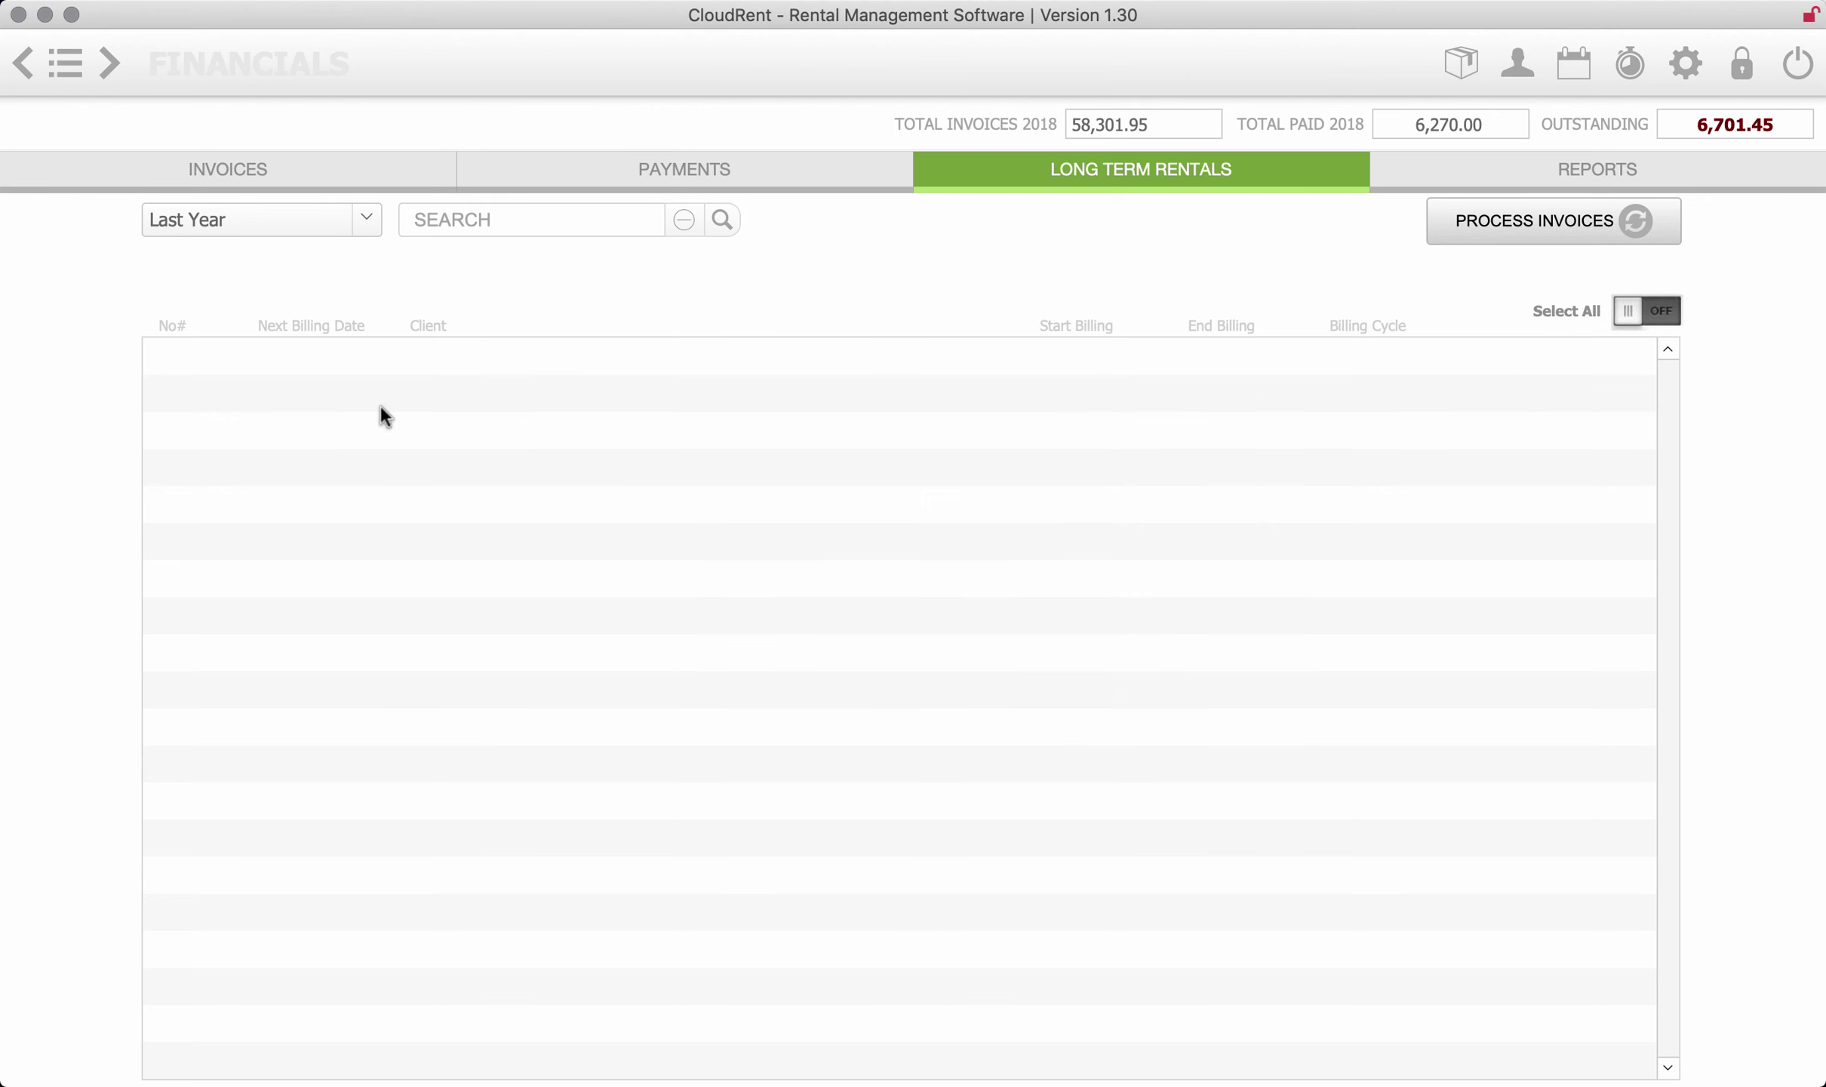
{"action": "left_click", "coordinate": [347, 222]}
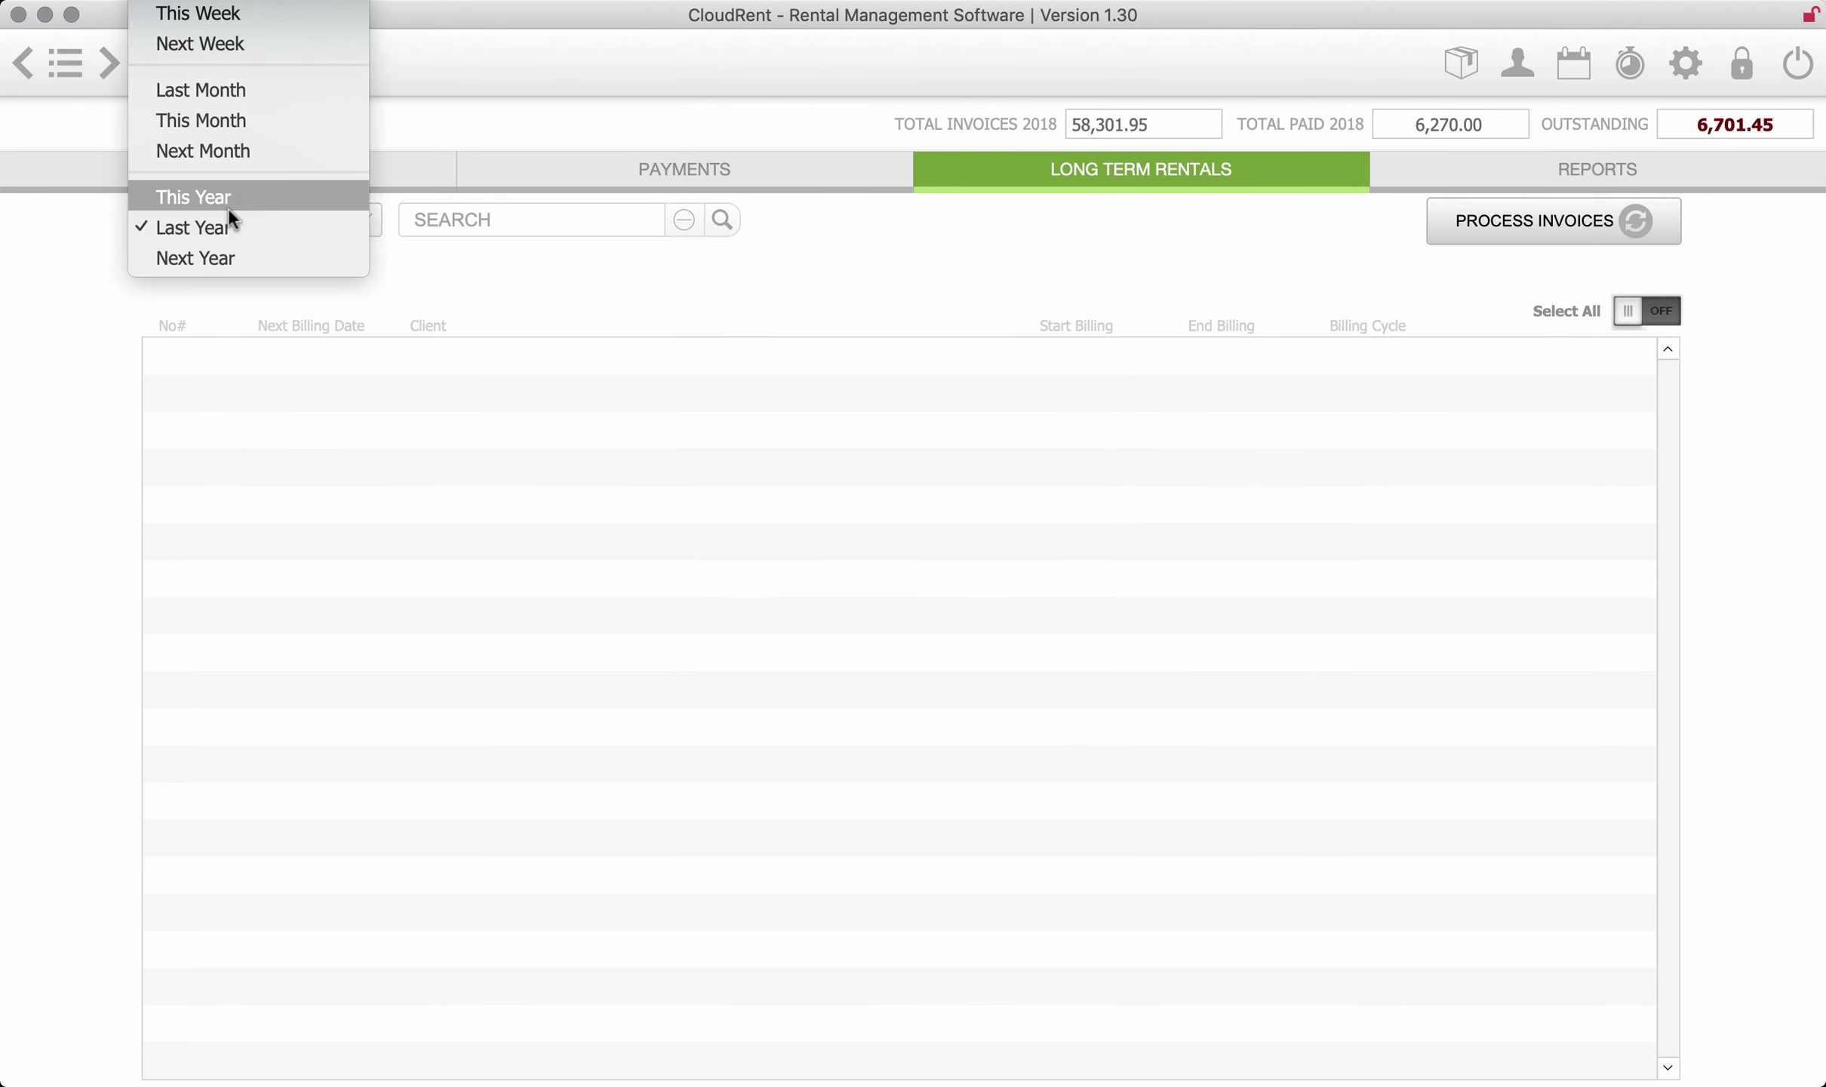
{"action": "left_click", "coordinate": [221, 257]}
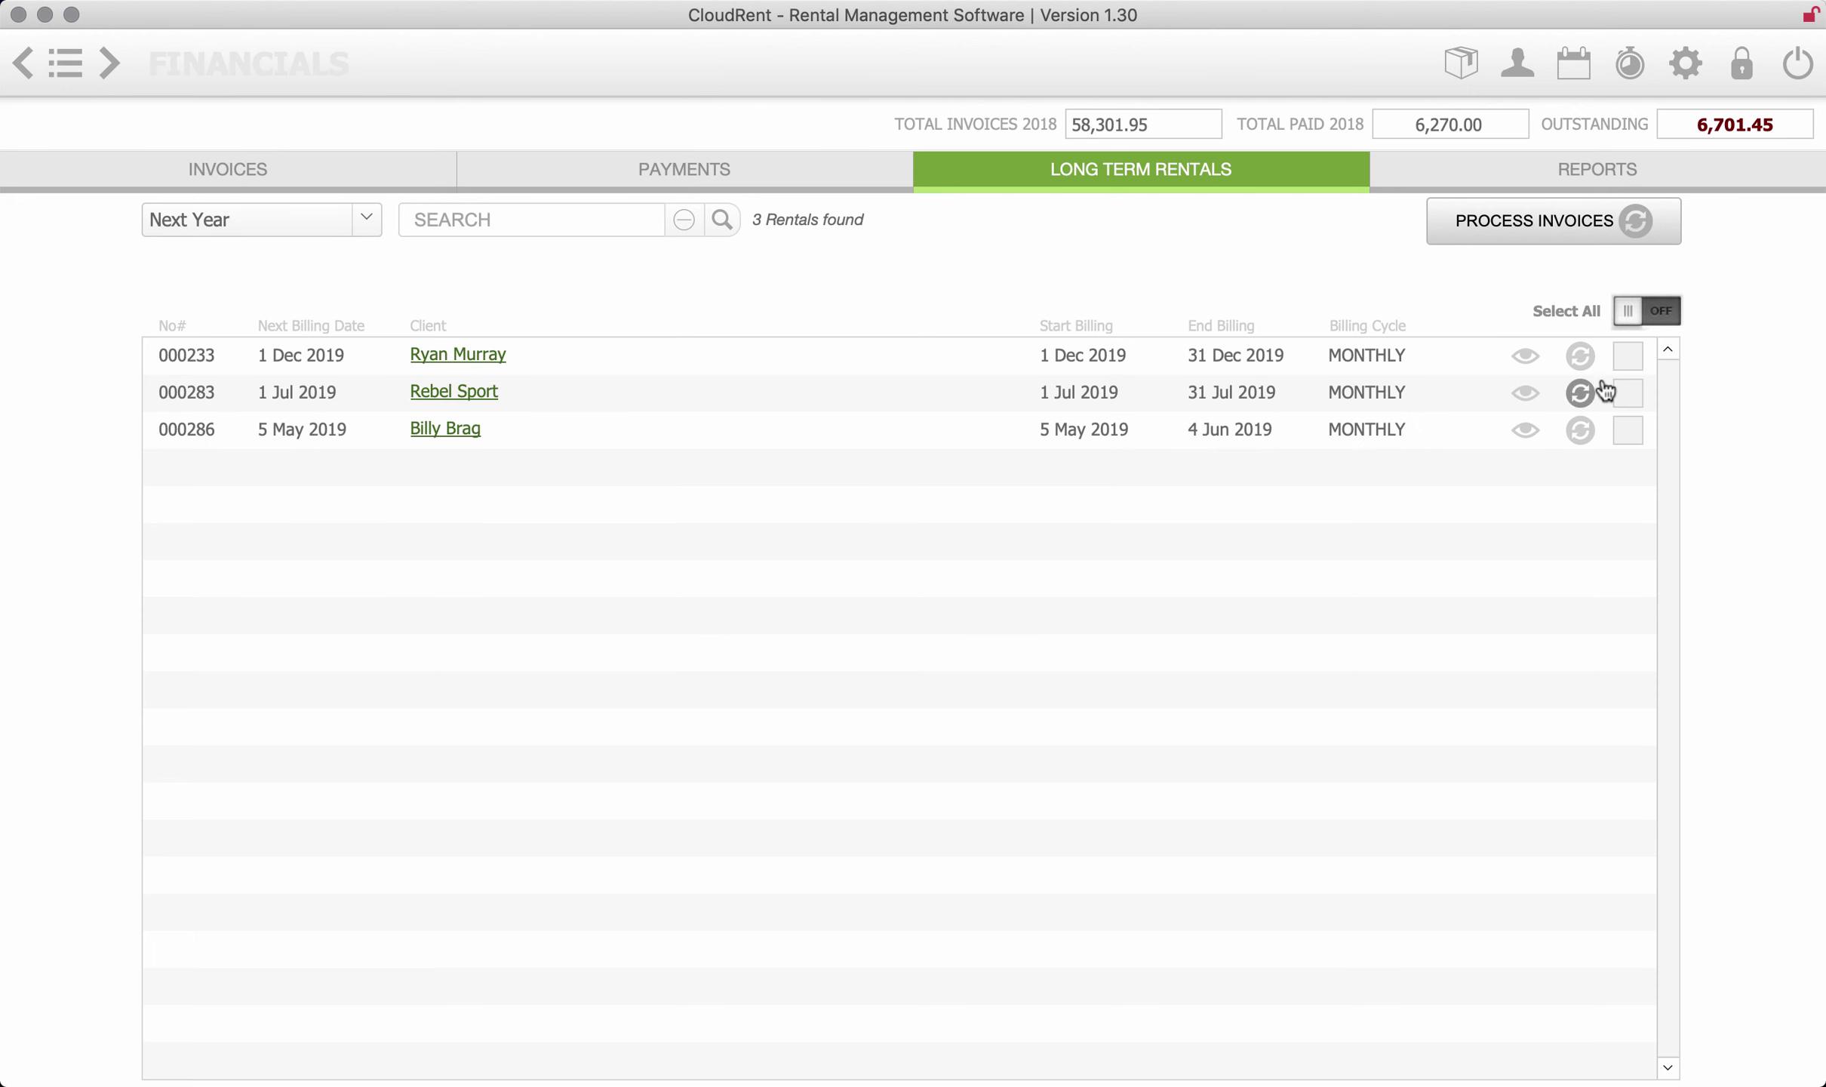
{"action": "left_click", "coordinate": [1634, 321]}
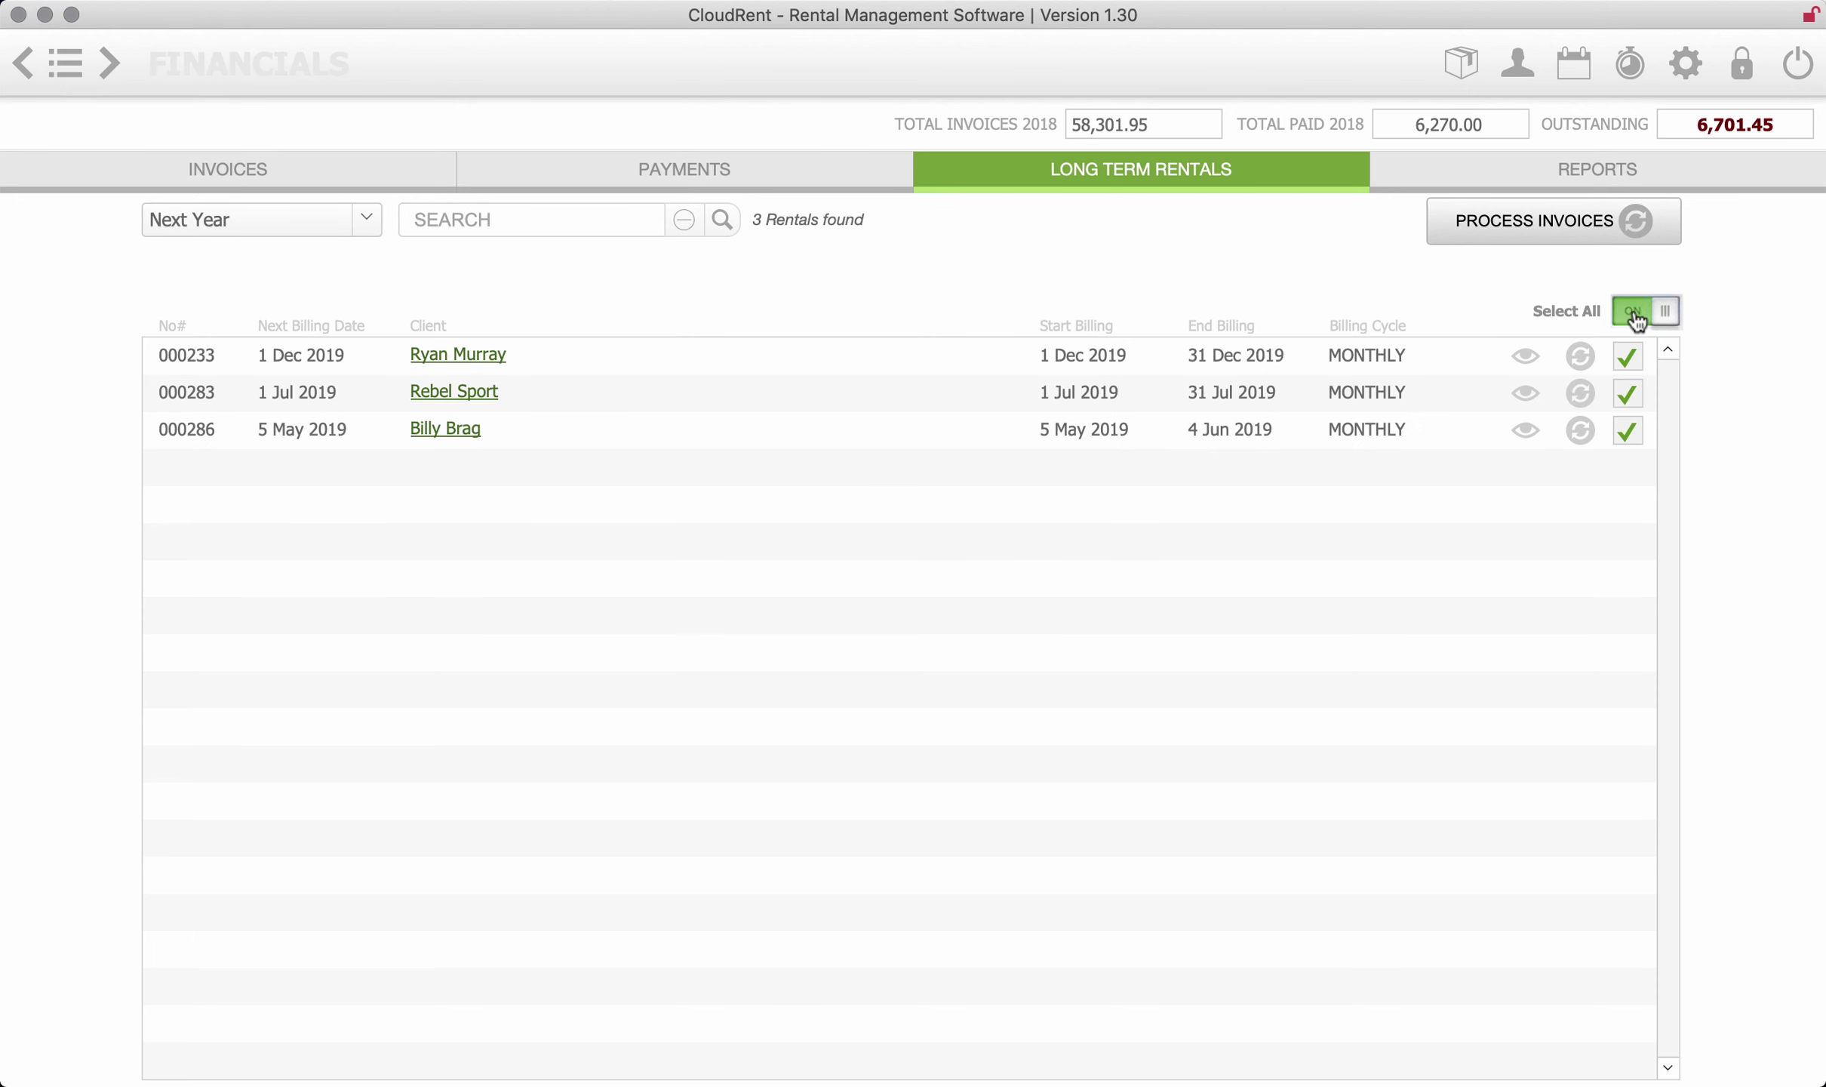
- Batch-email invoices for the selected rentals with 'Don't show emails before sending' ticked
{"action": "left_click", "coordinate": [1577, 224]}
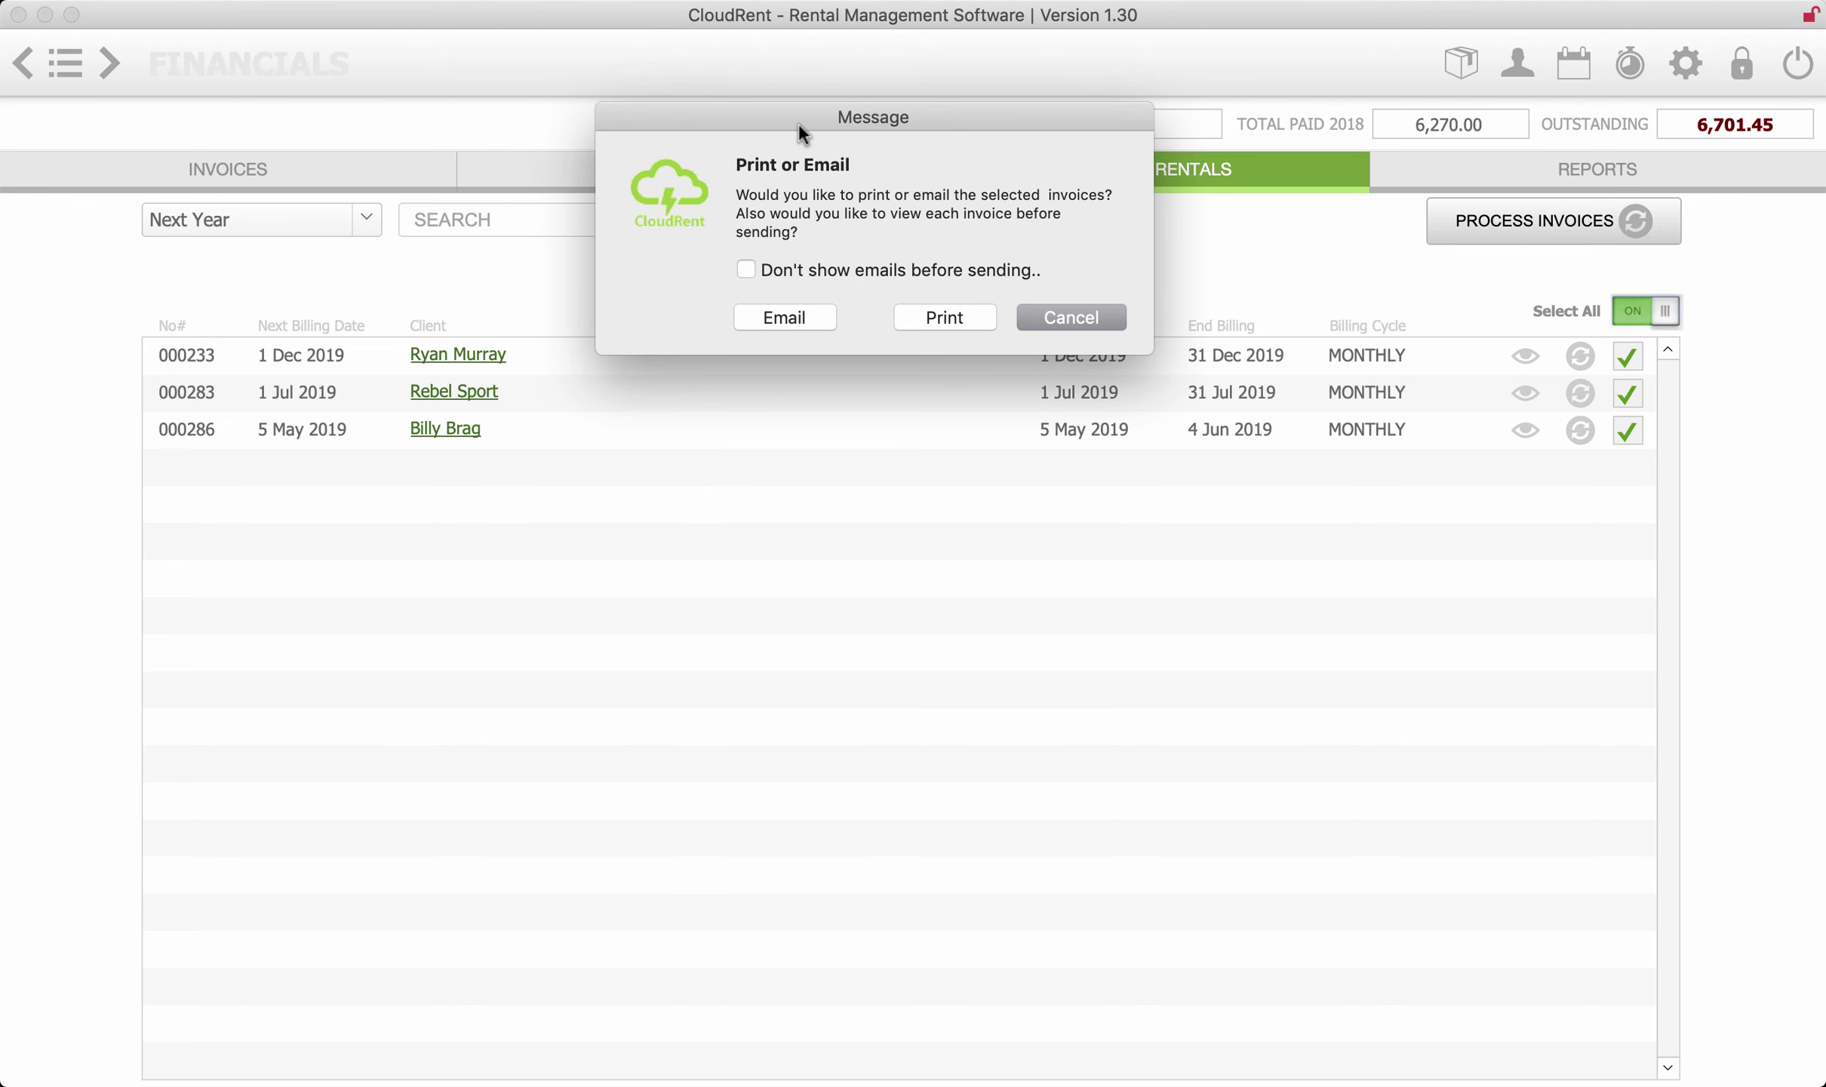
{"action": "left_click_drag", "start_coordinate": [799, 126], "coordinate": [793, 337]}
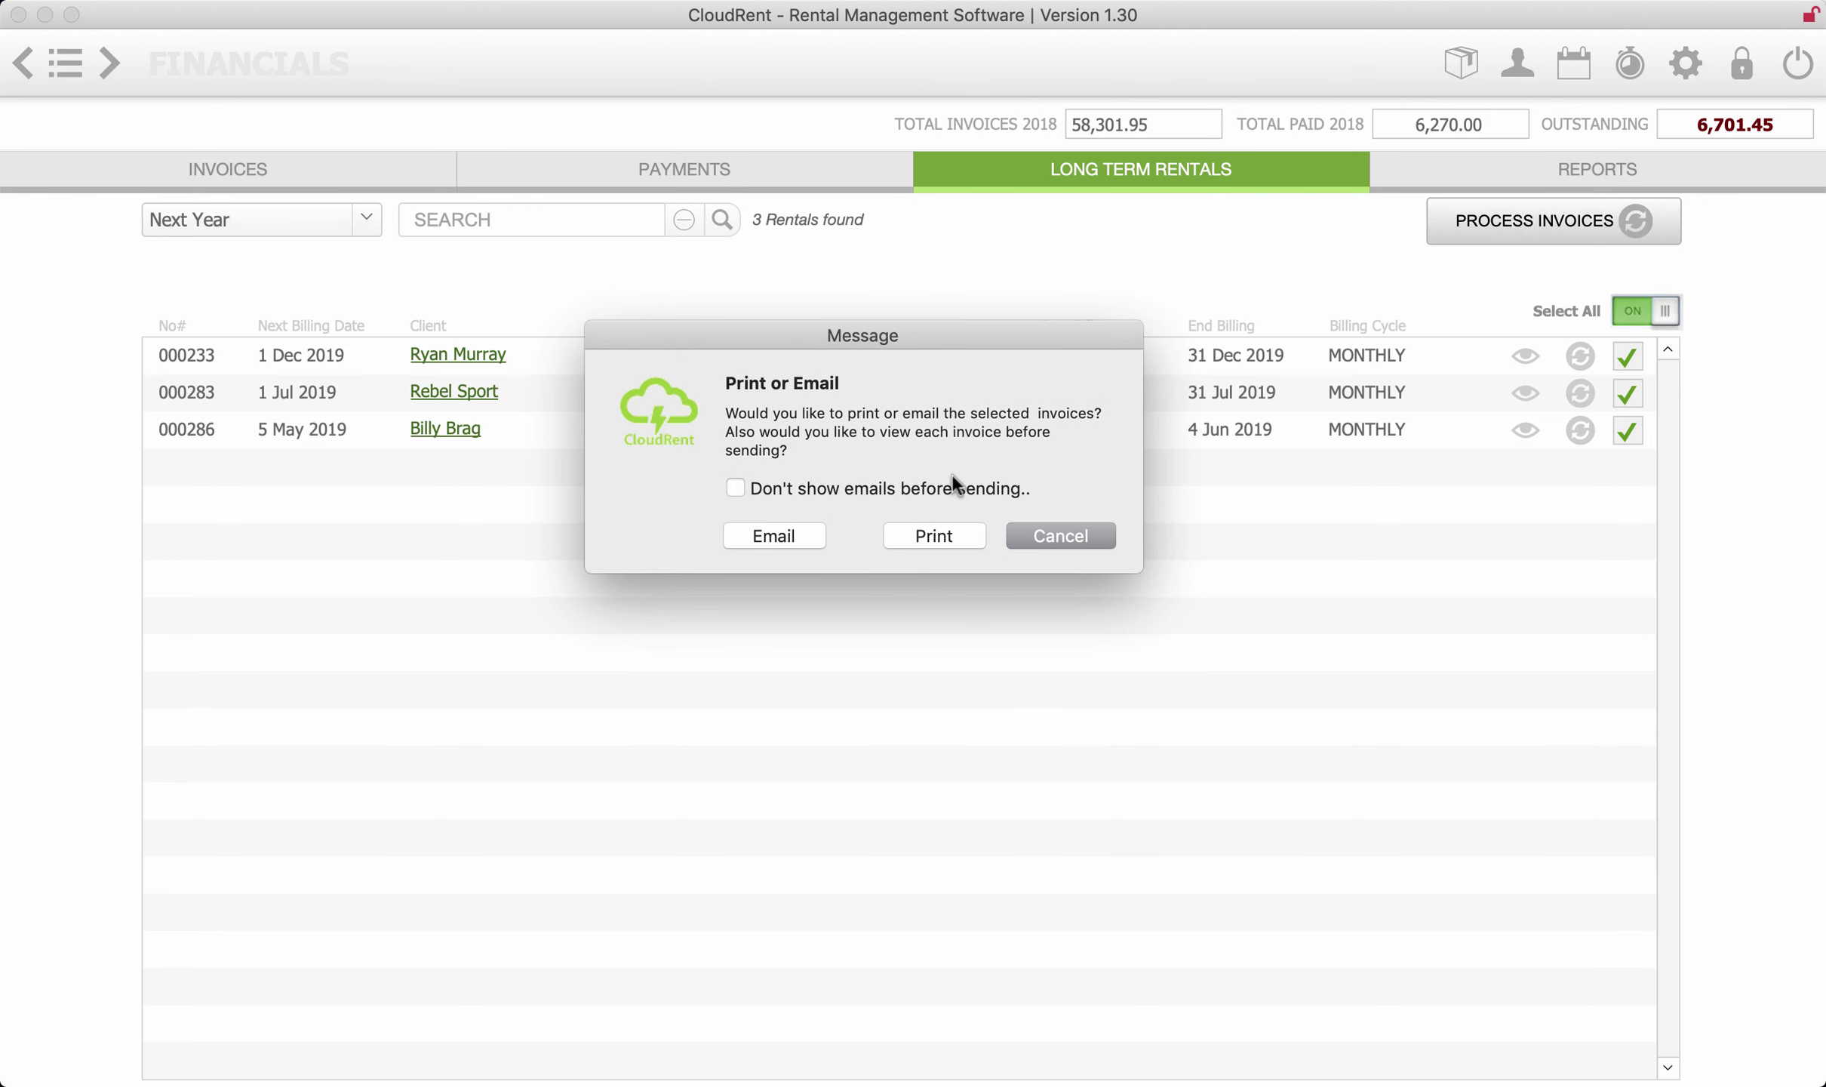
{"action": "left_click", "coordinate": [742, 483]}
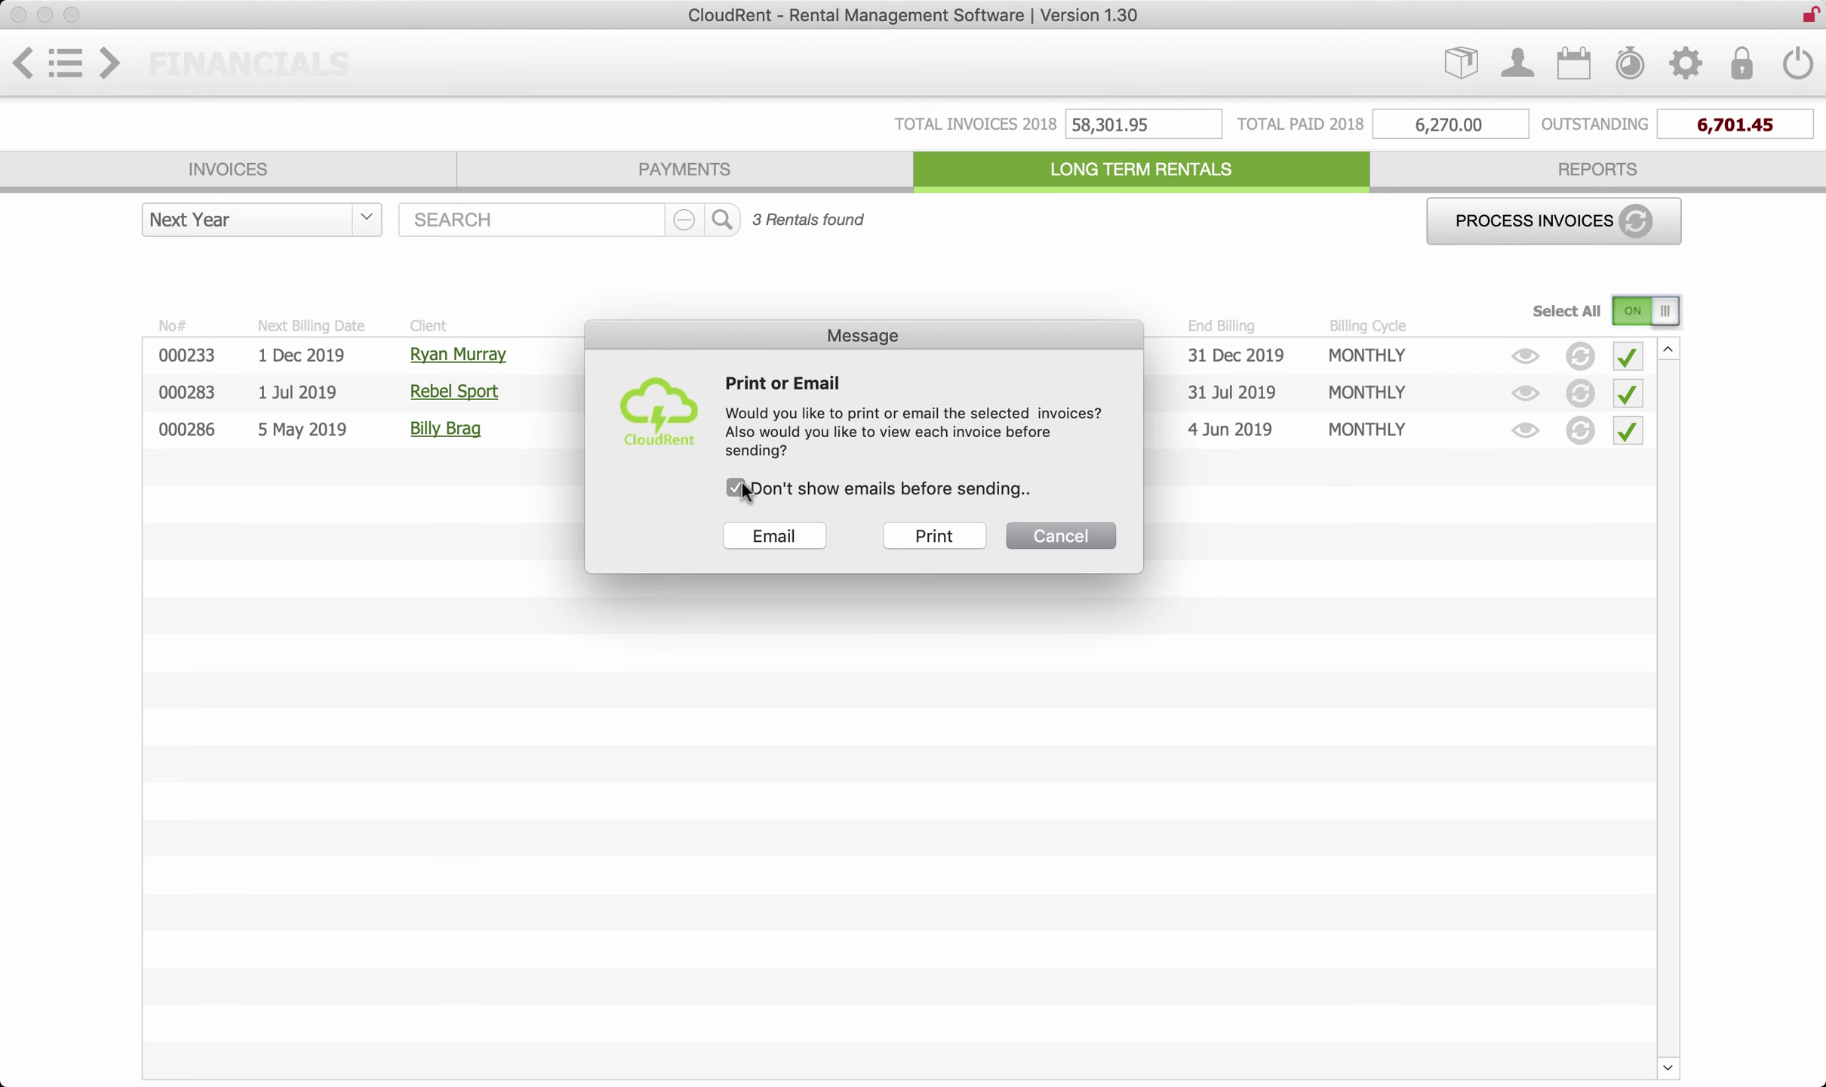
{"action": "left_click", "coordinate": [766, 539]}
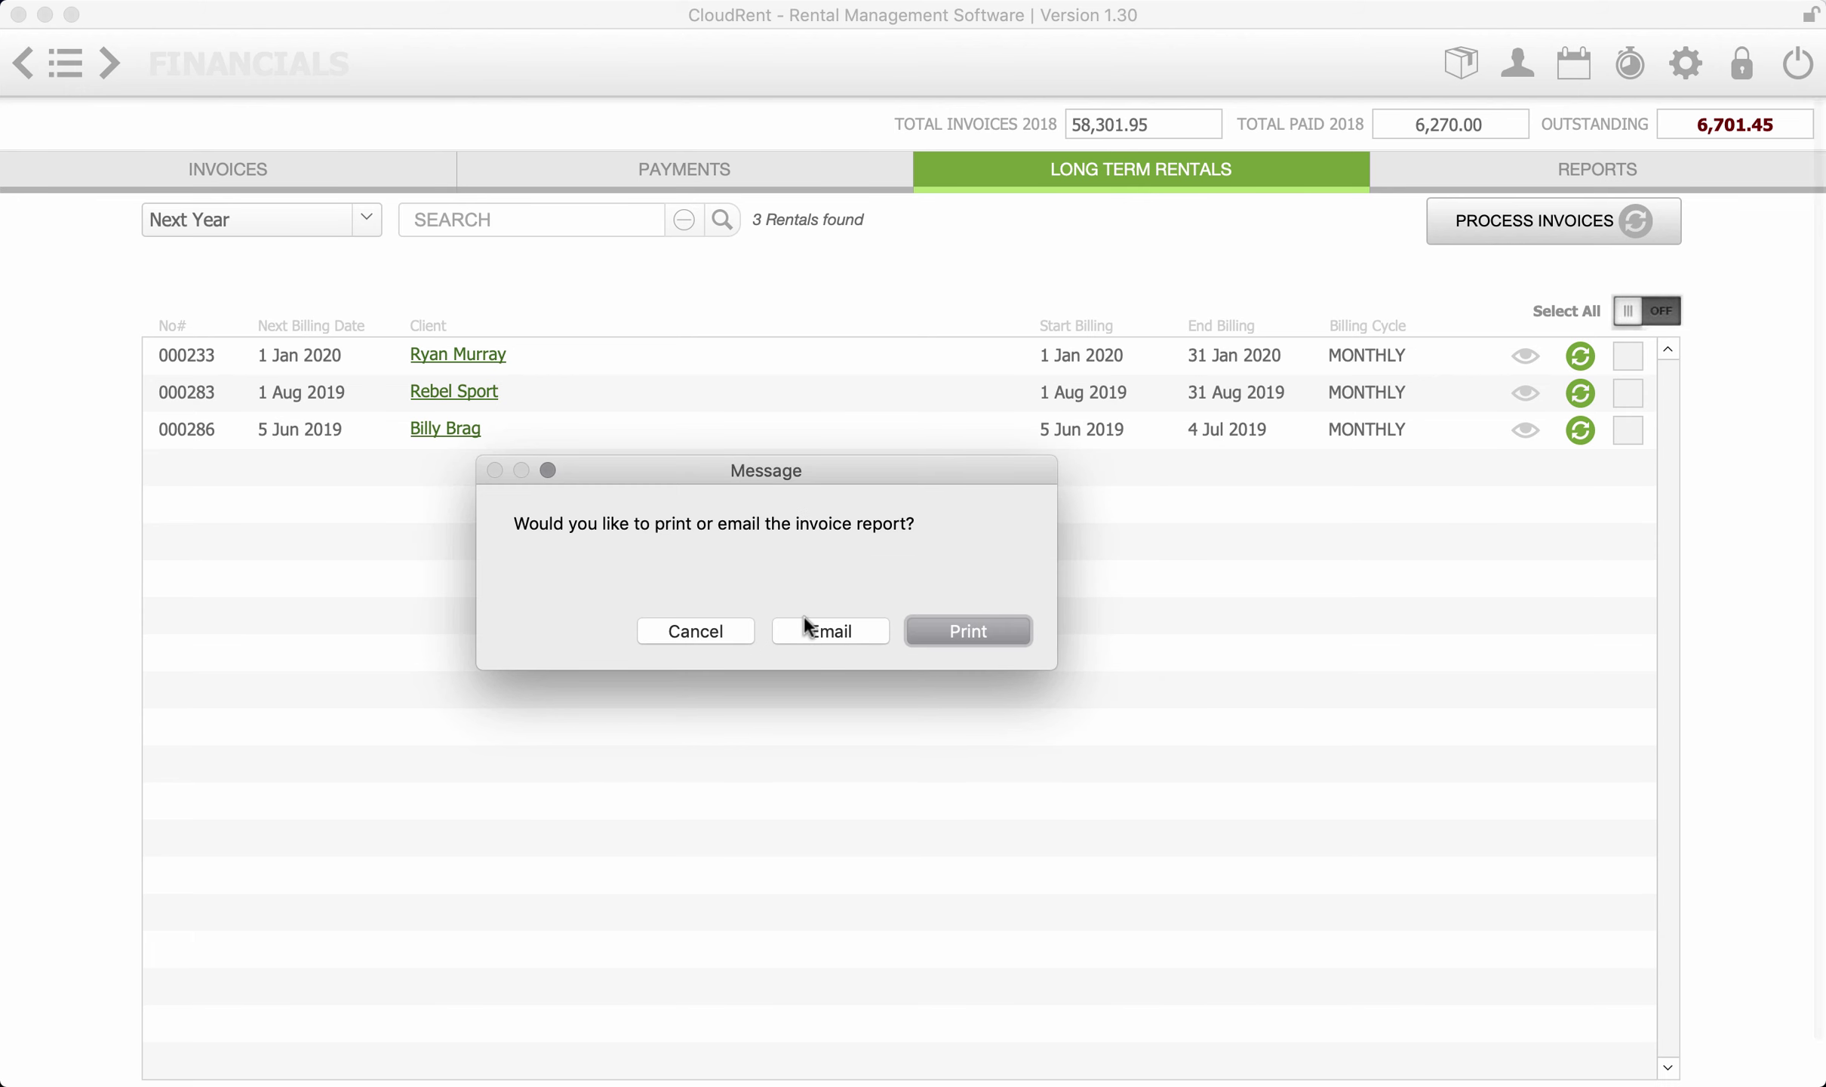
- Email the invoice report, then discard the 'Invoice Report 16/12/2018' draft unsent
{"action": "left_click", "coordinate": [830, 631]}
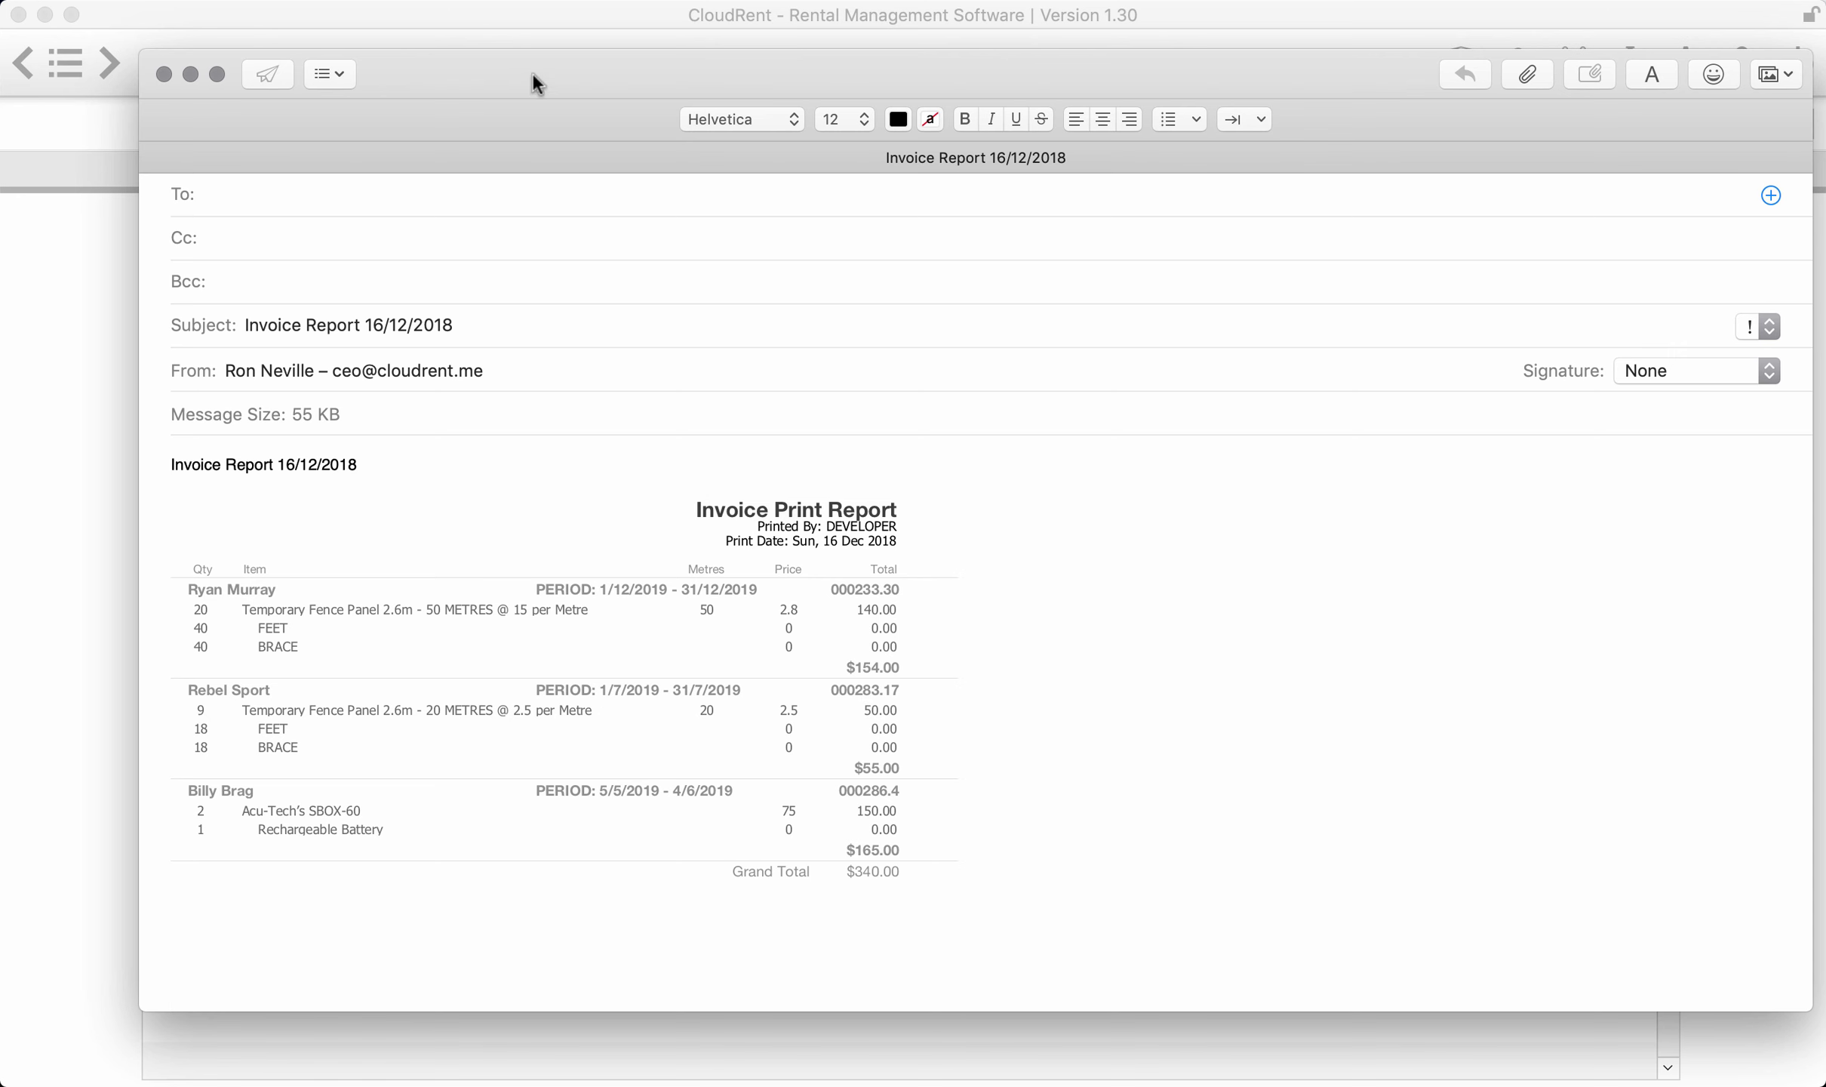
{"action": "left_click", "coordinate": [163, 73]}
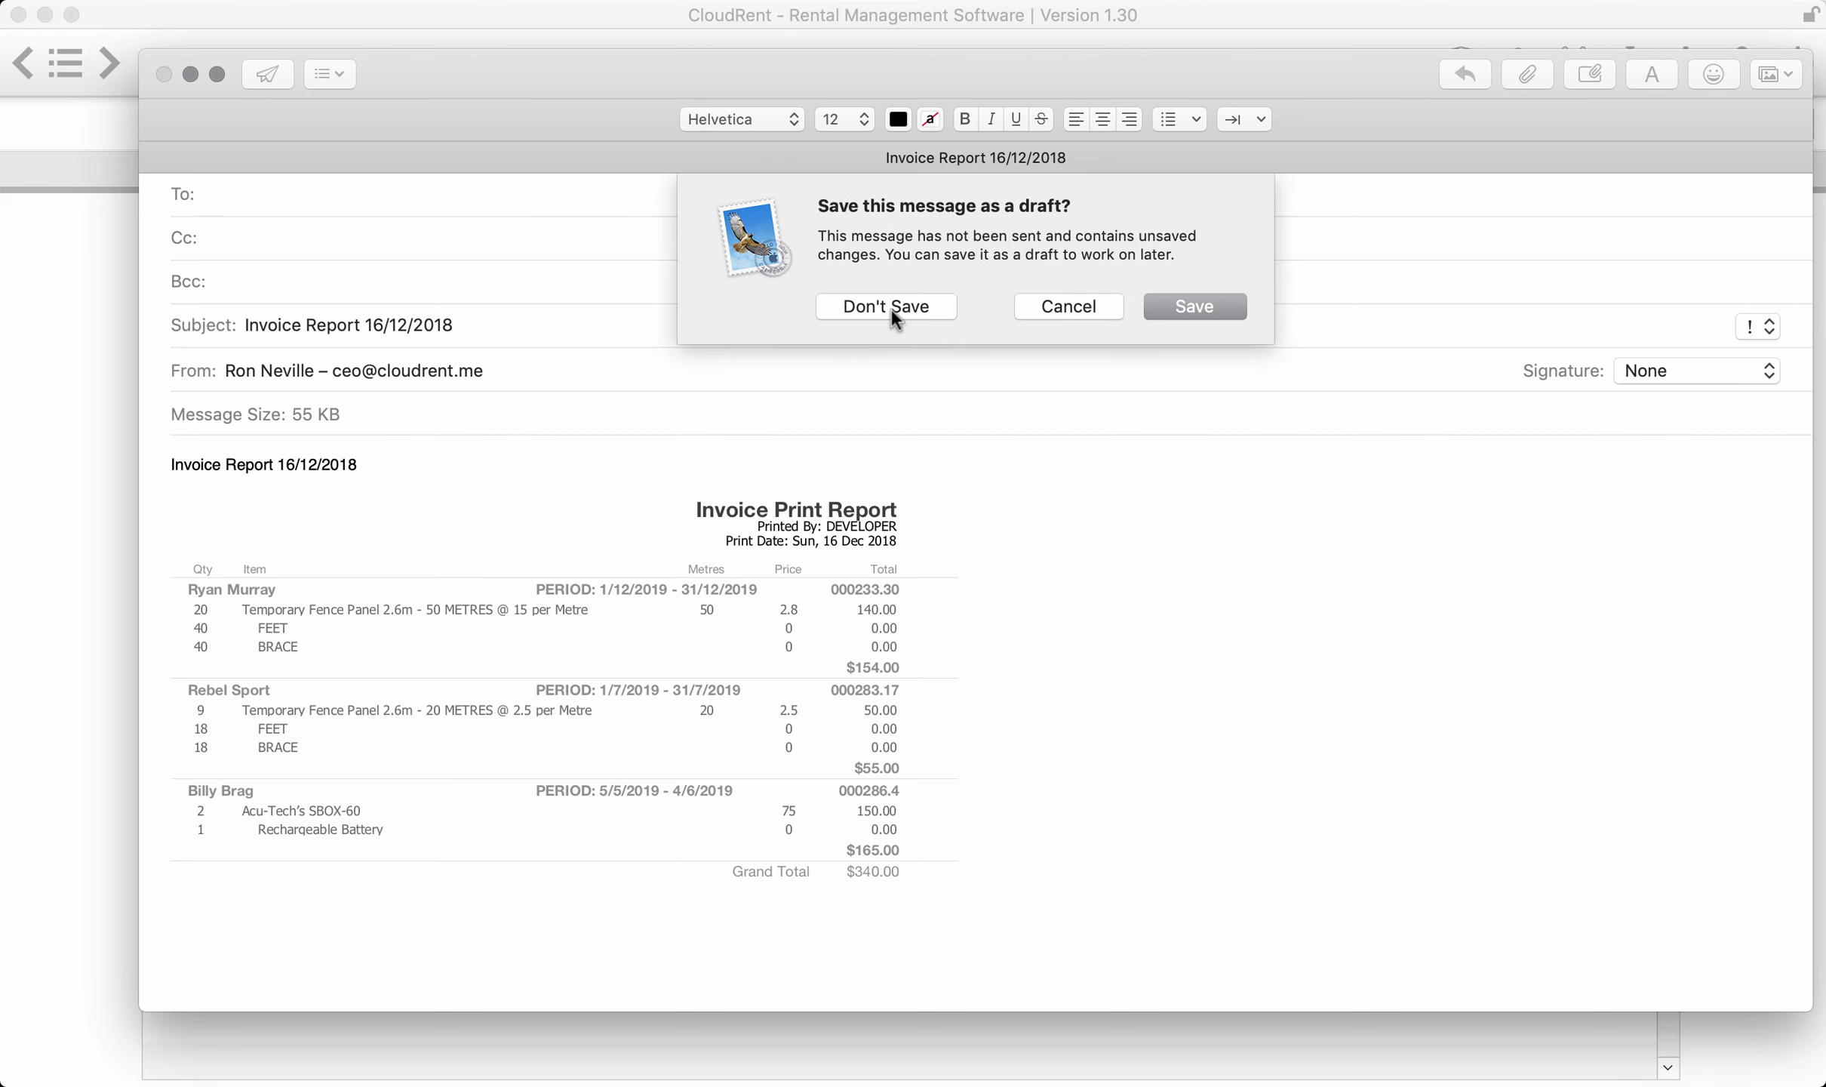
{"action": "left_click", "coordinate": [888, 305]}
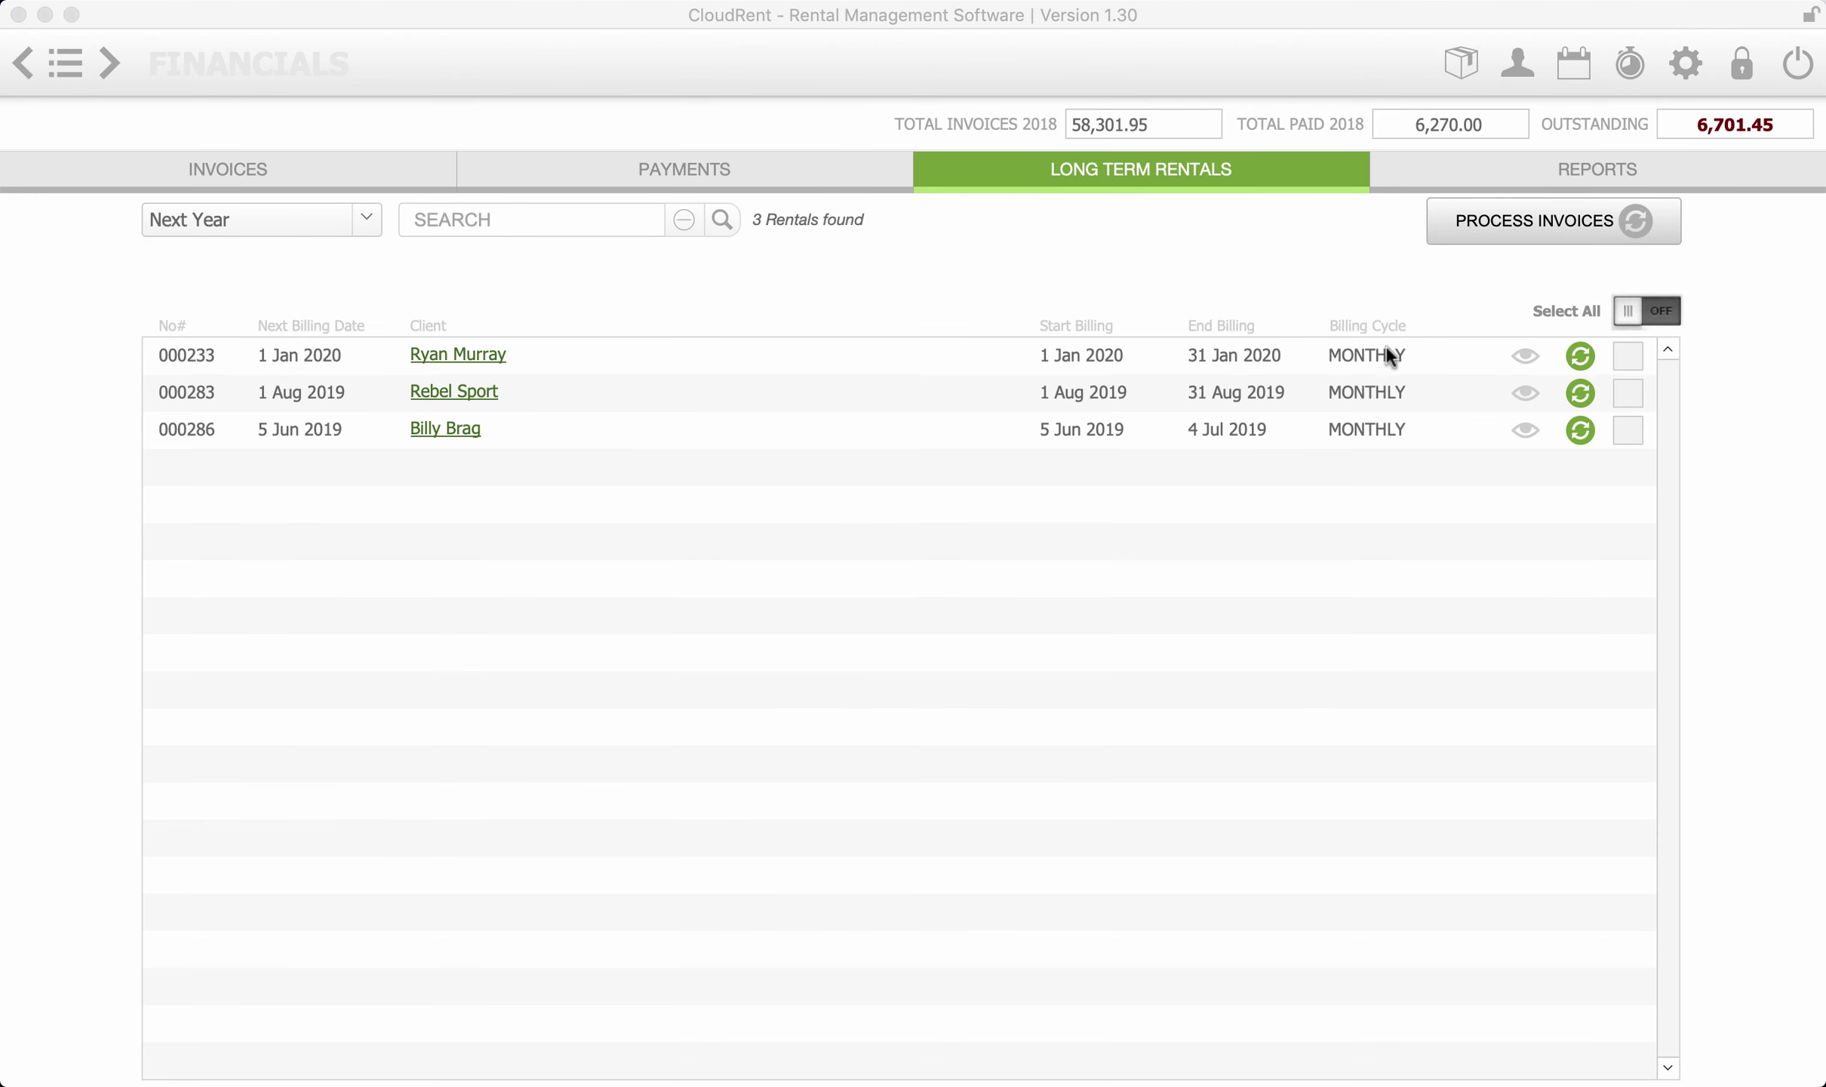
- Open the first rental's client job and view its monthly invoices on the Financials tab
{"action": "left_click", "coordinate": [1525, 354]}
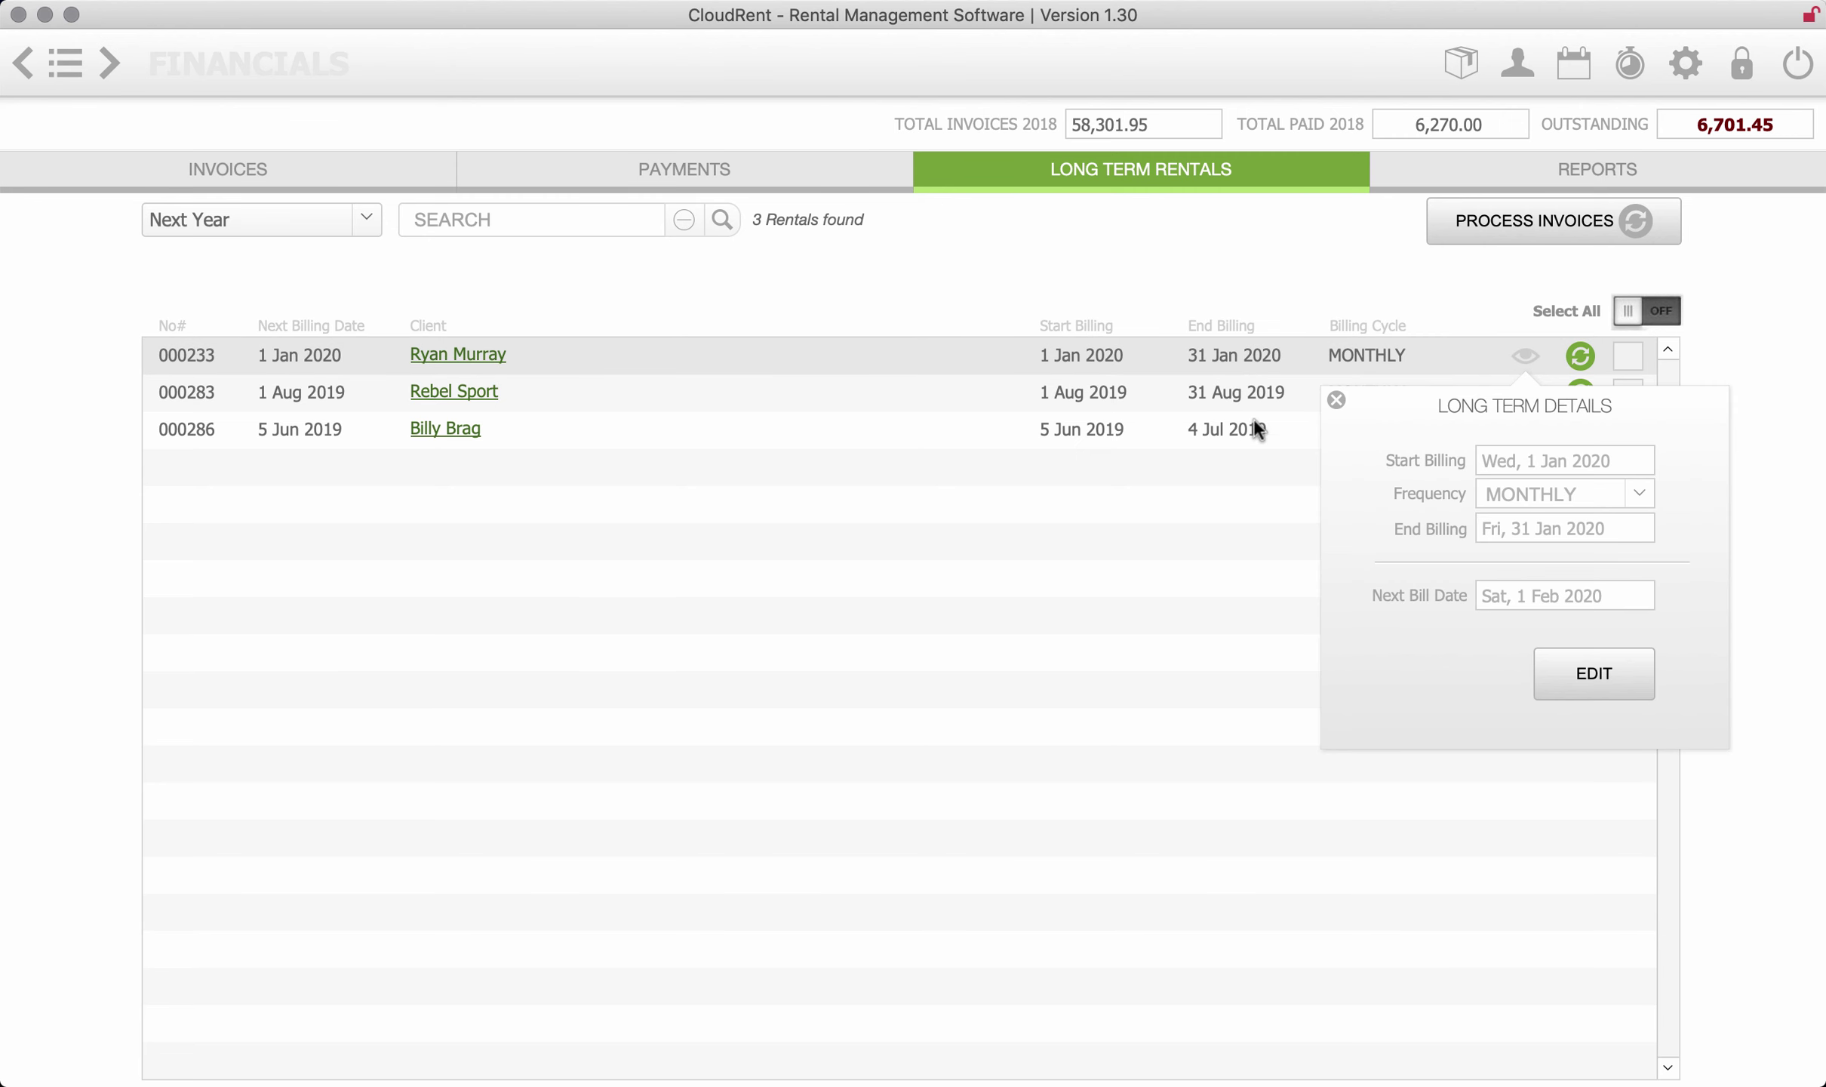
{"action": "left_click", "coordinate": [1337, 400]}
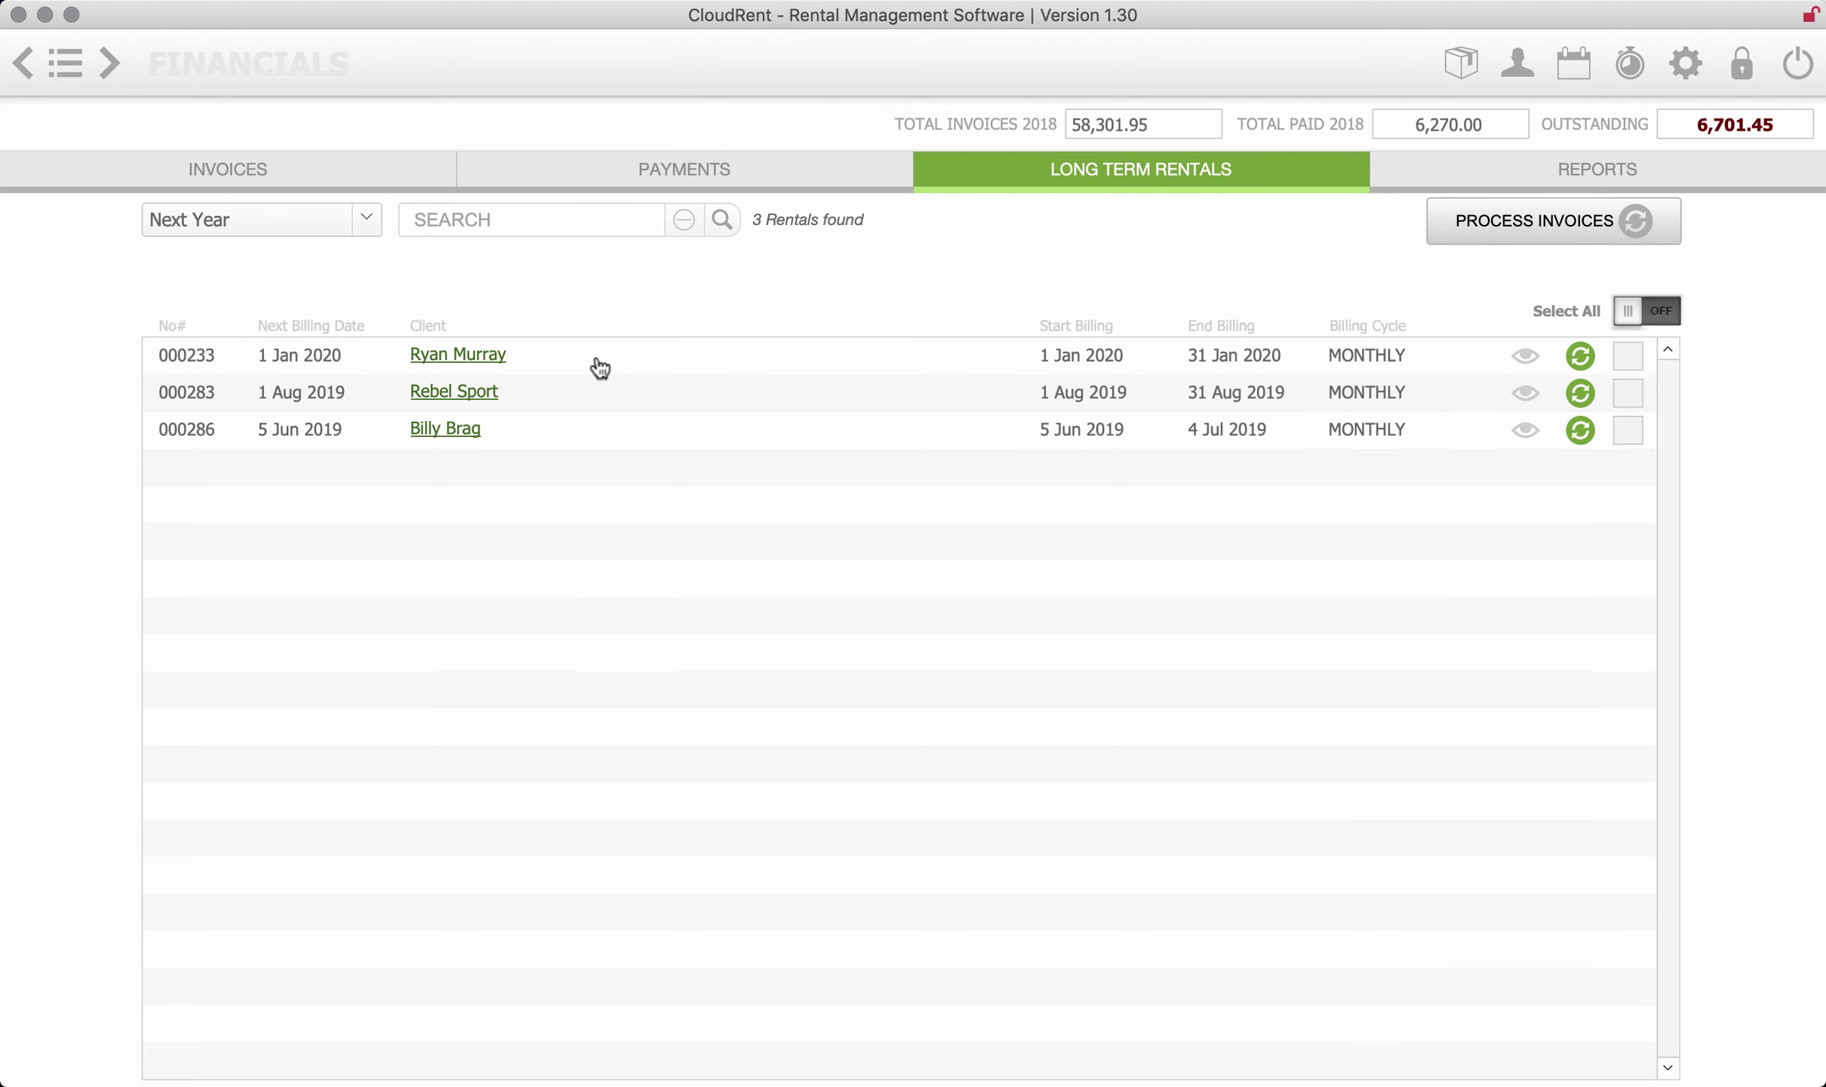
{"action": "left_click", "coordinate": [498, 362]}
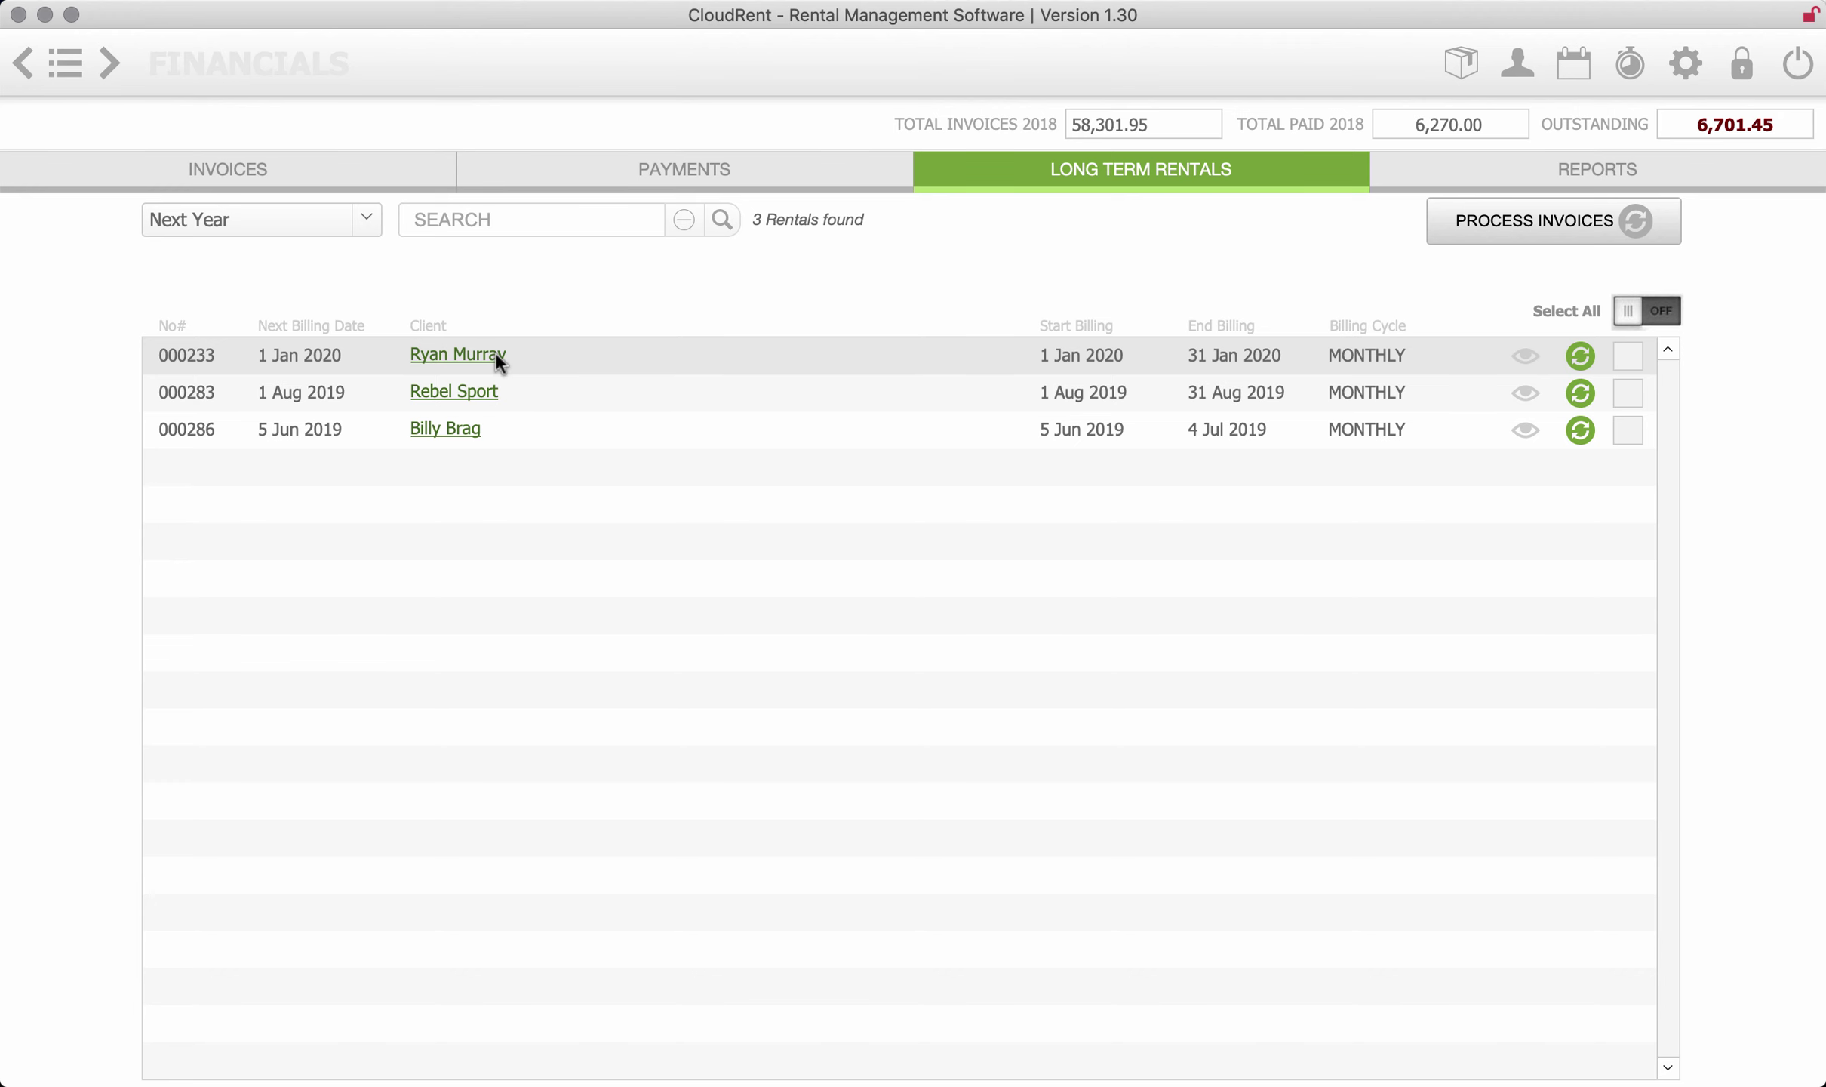
{"action": "left_click", "coordinate": [496, 354]}
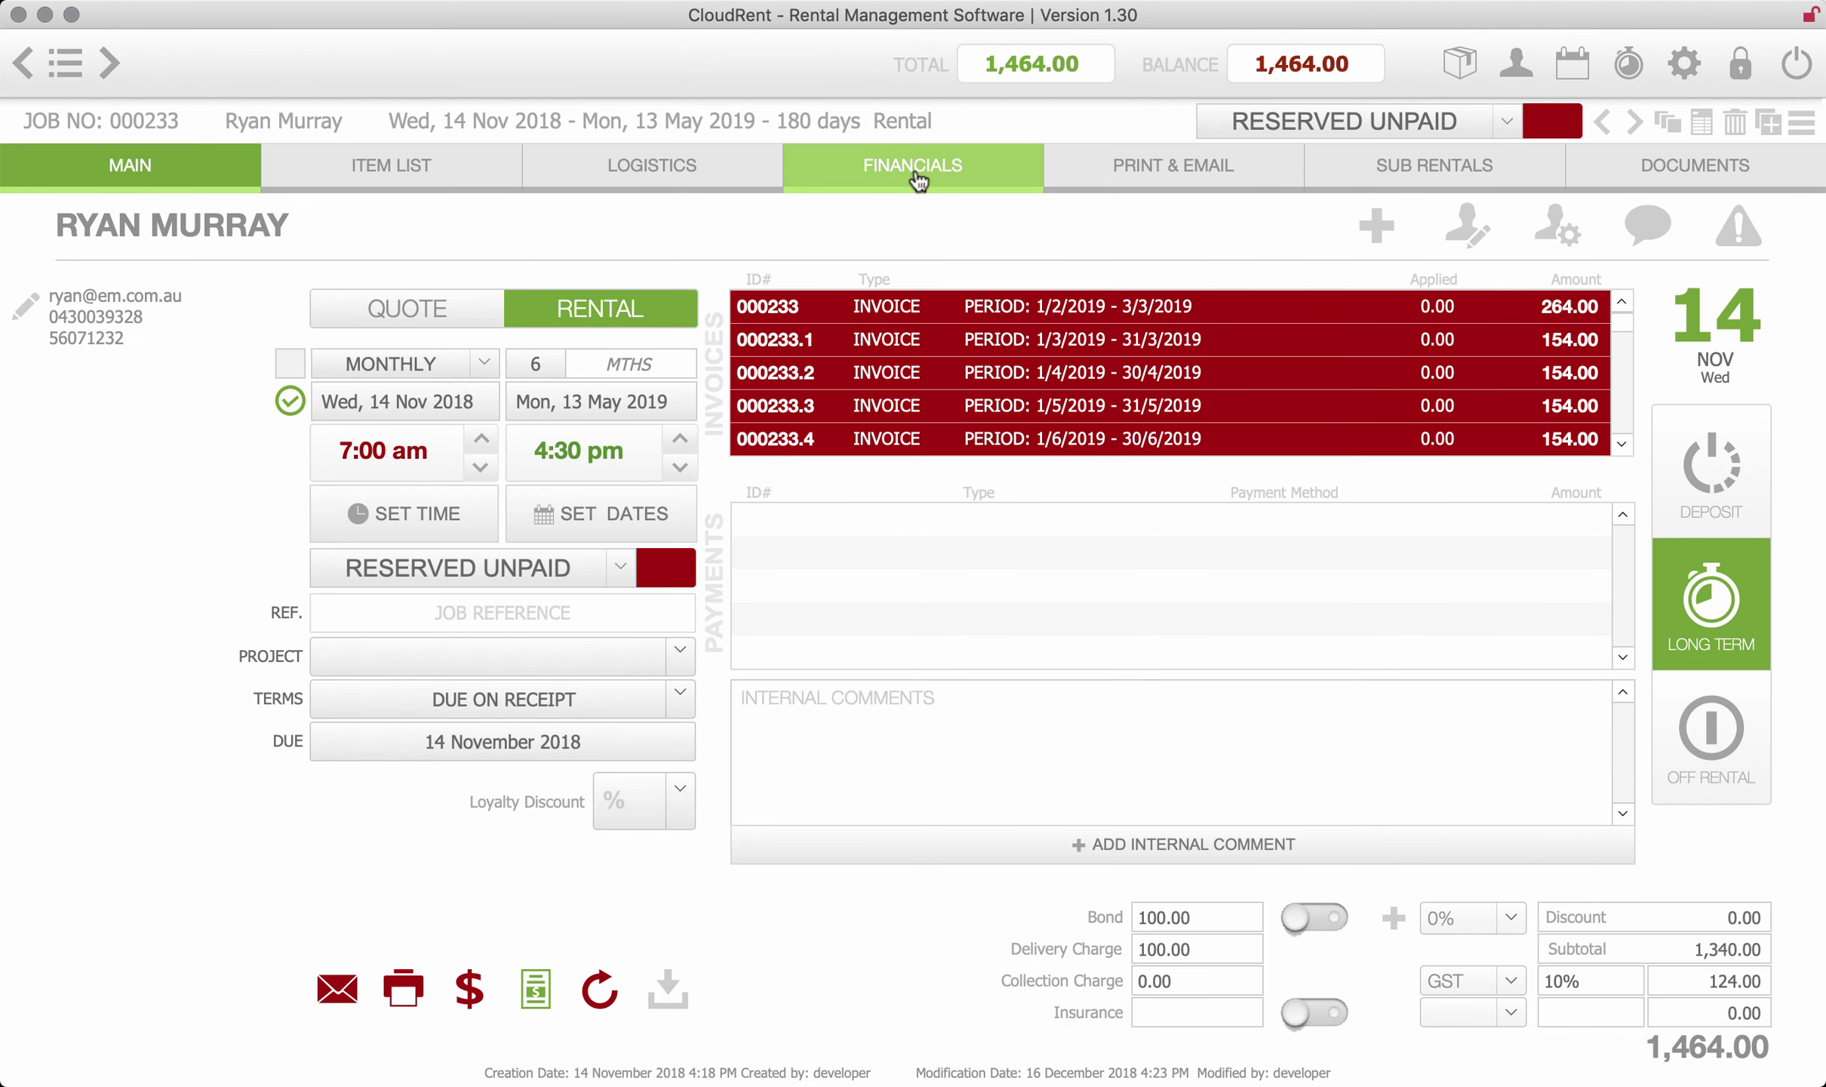
{"action": "left_click", "coordinate": [915, 169]}
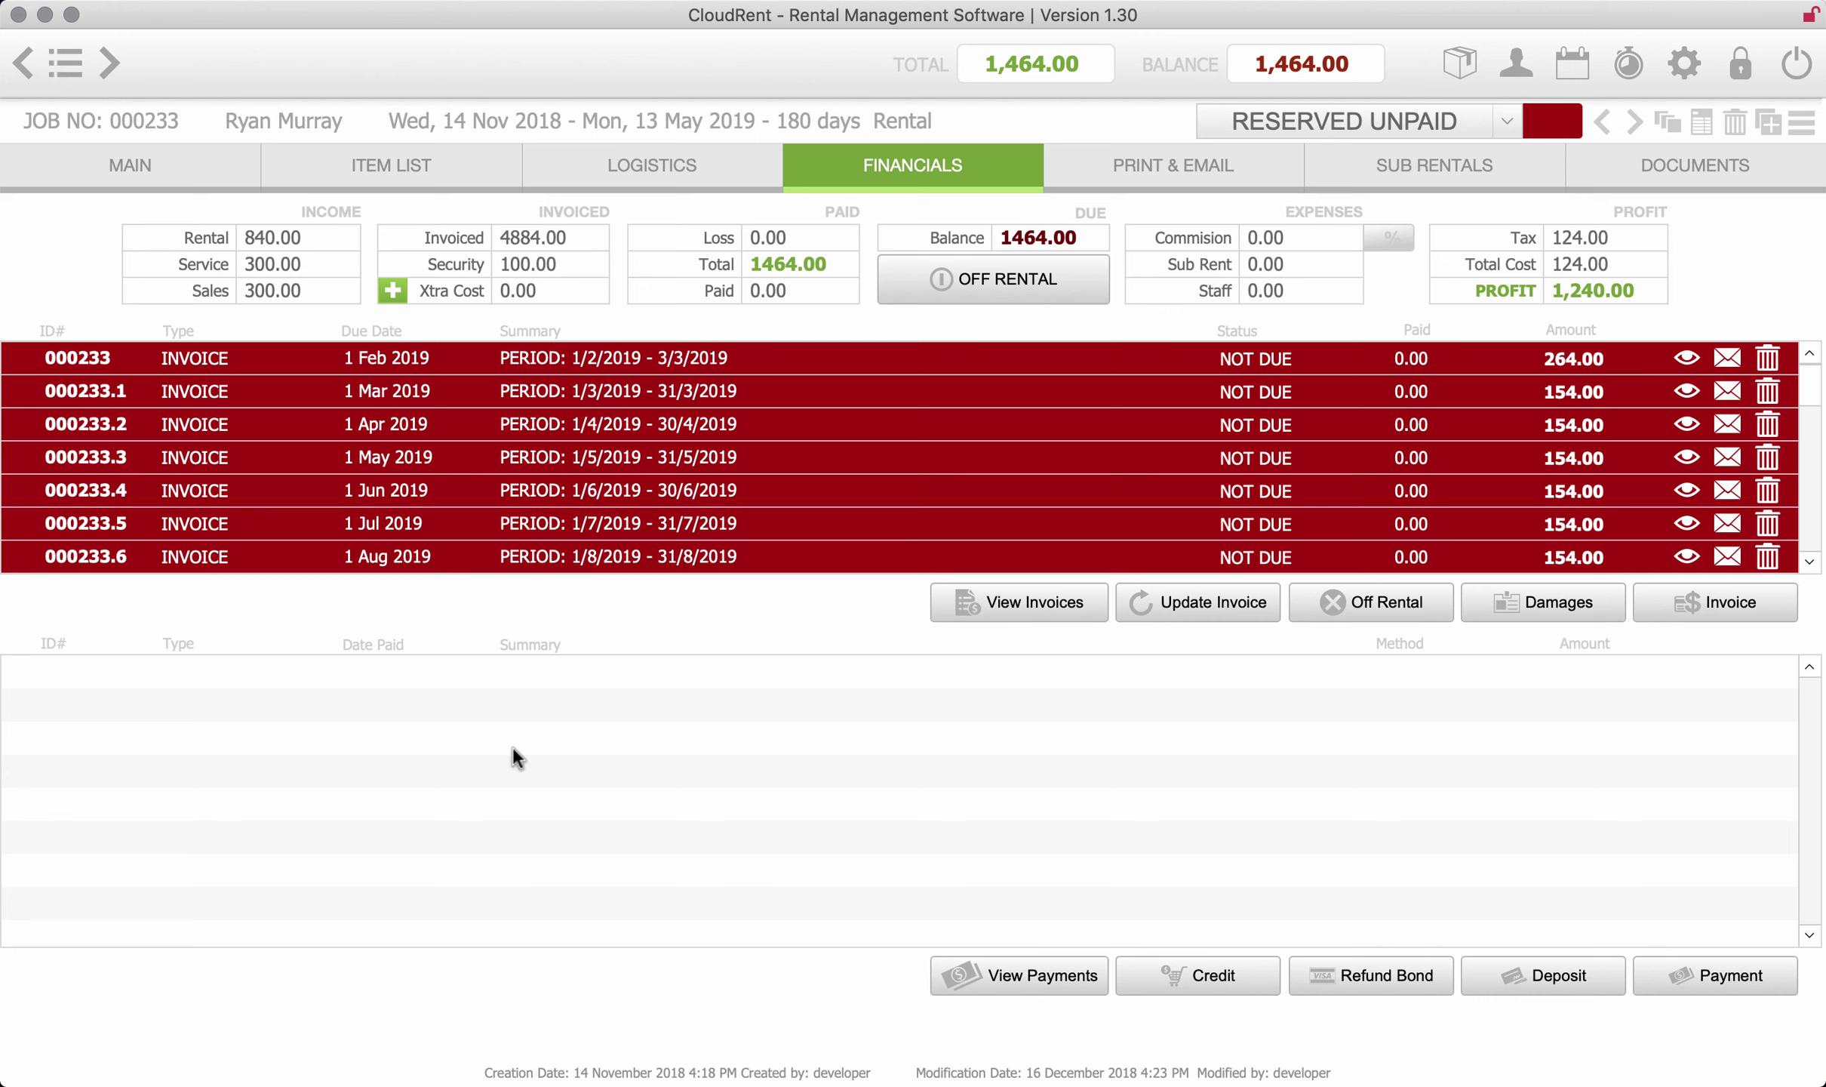
- Start a QuickTime Movie Recording to mirror the iPad screen
{"action": "key", "text": "alt+super+n"}
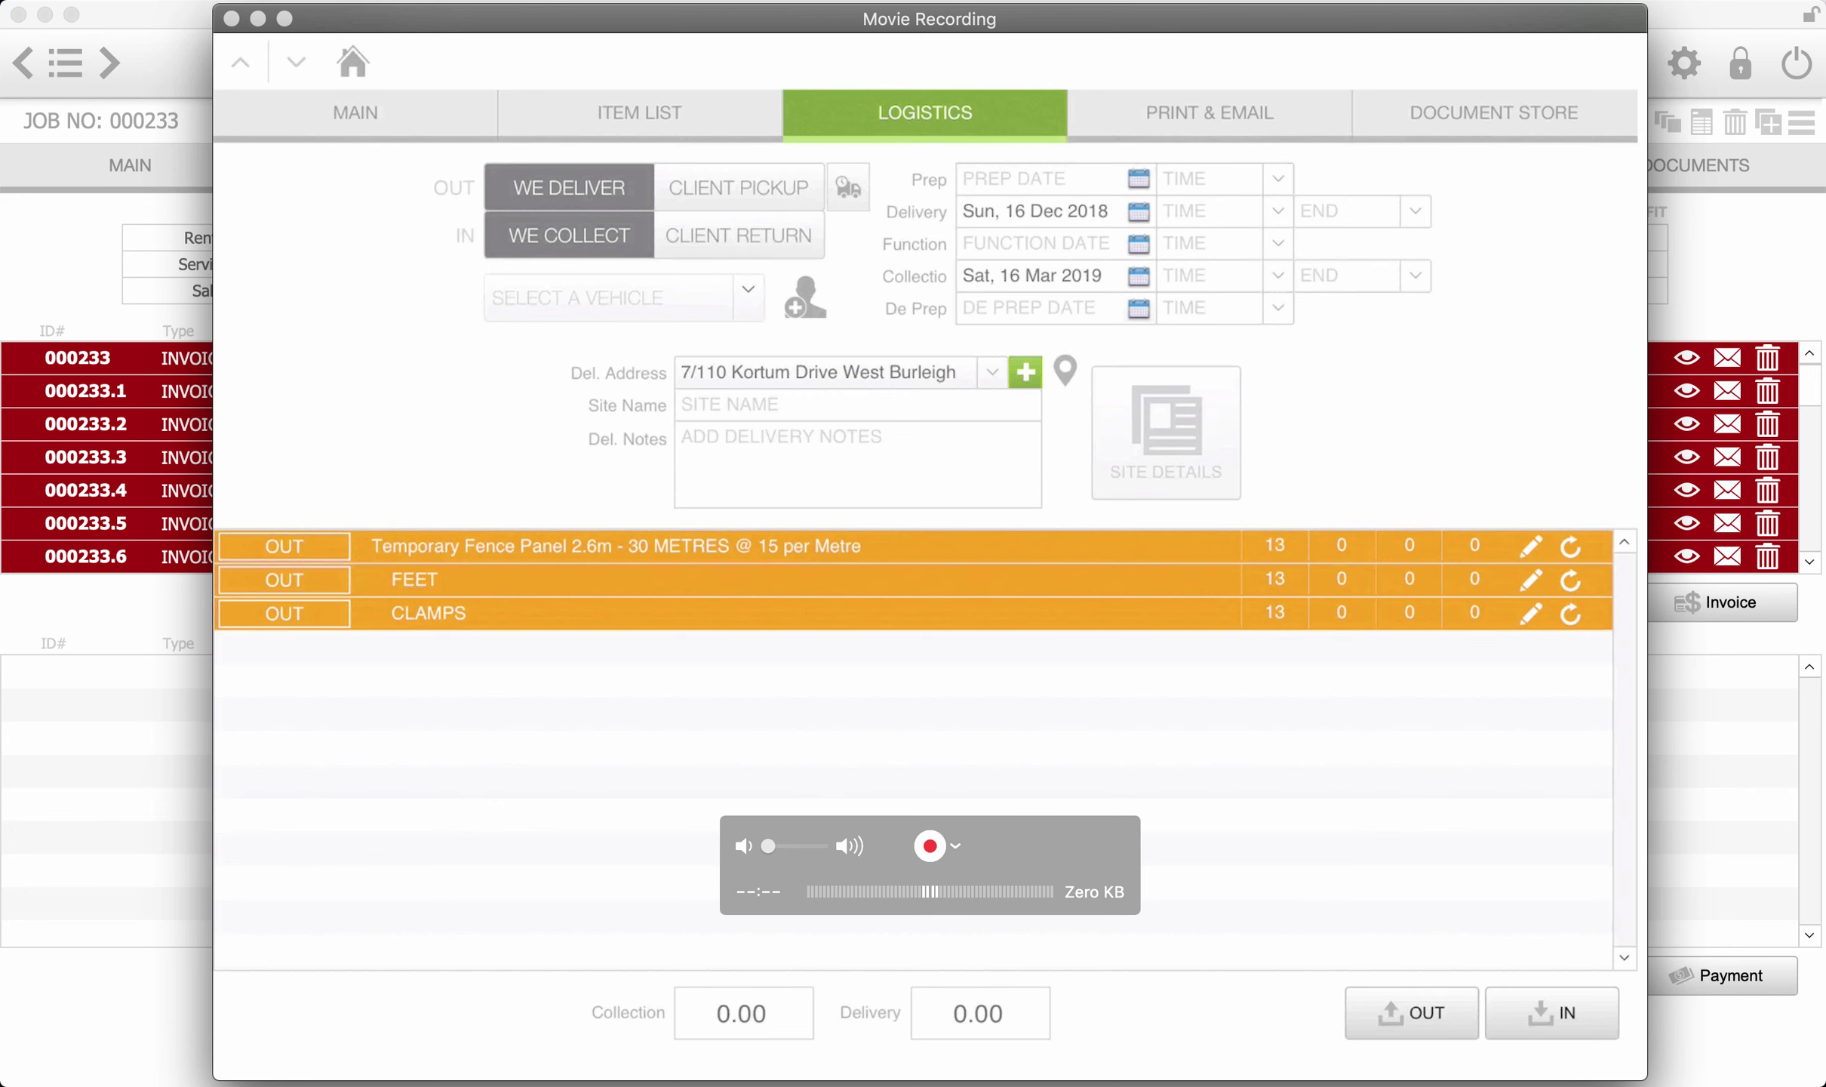
- Draw and accept a signature in the job's Document Store
{"action": "left_click", "coordinate": [1494, 112]}
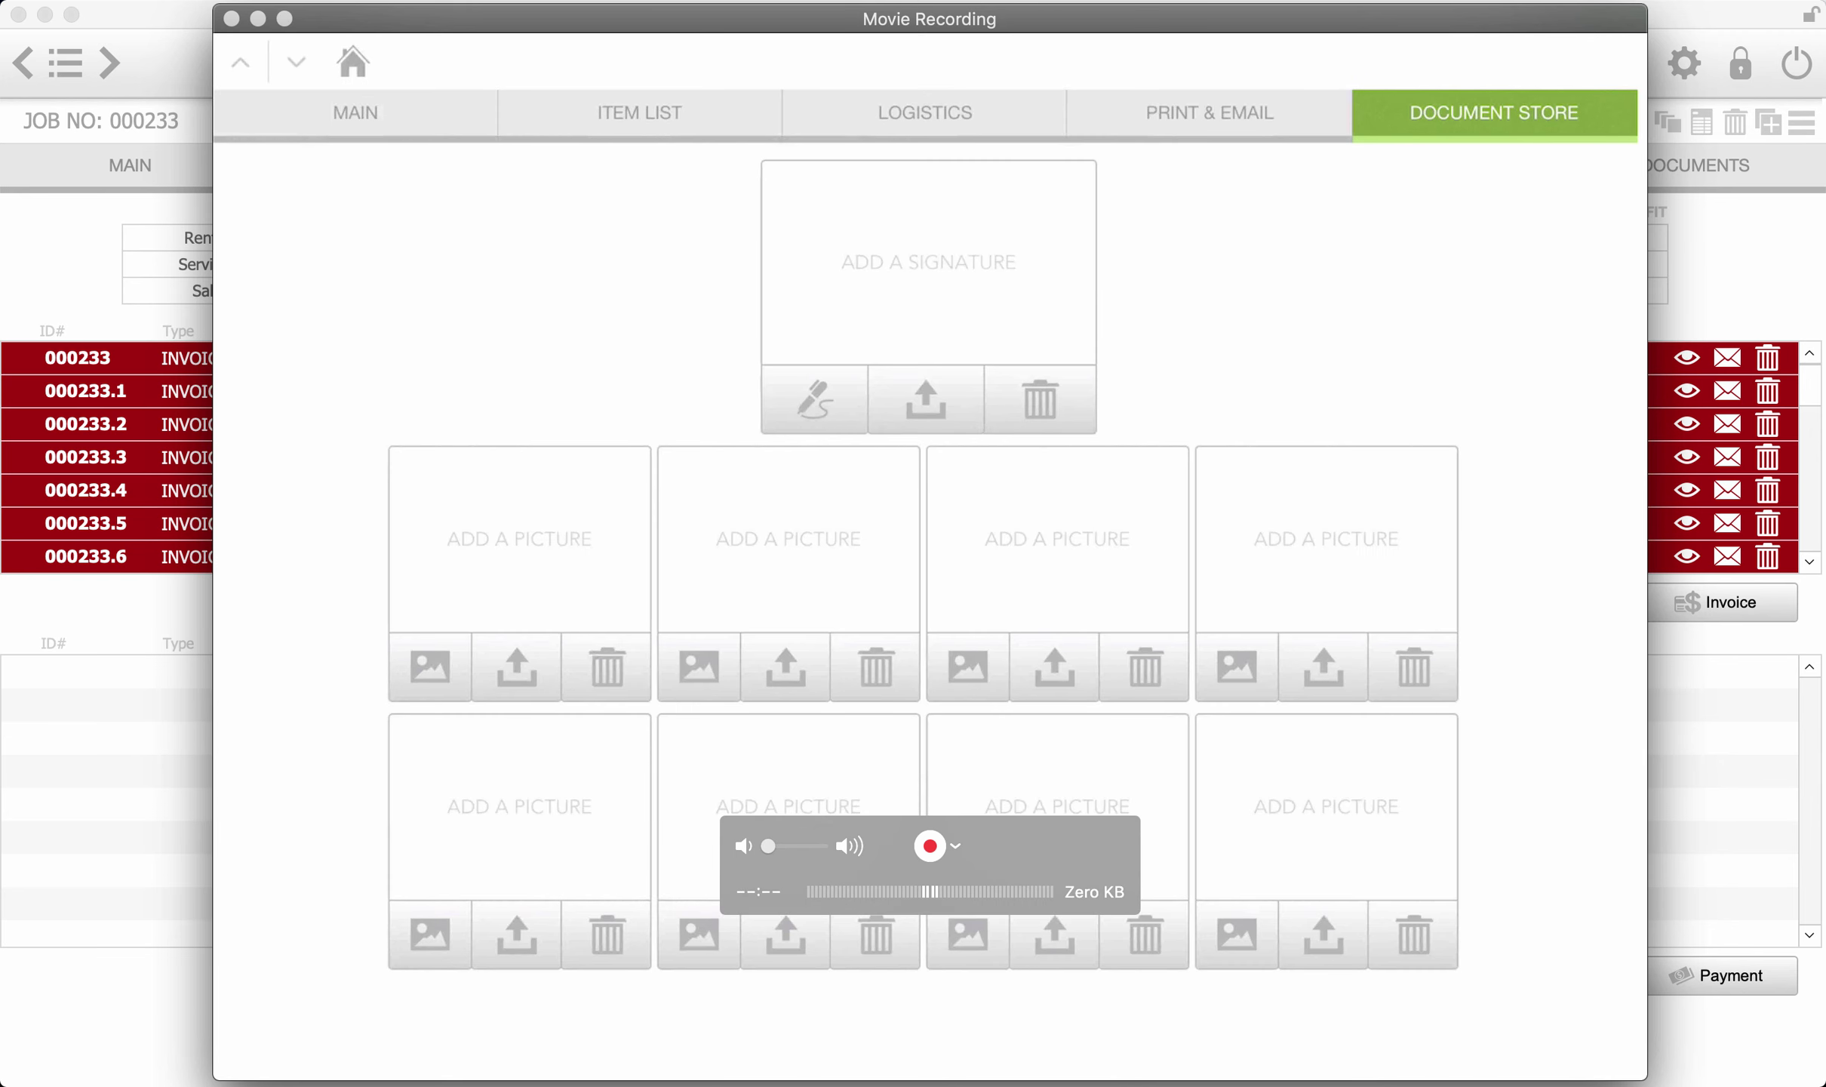
{"action": "left_click", "coordinate": [815, 398]}
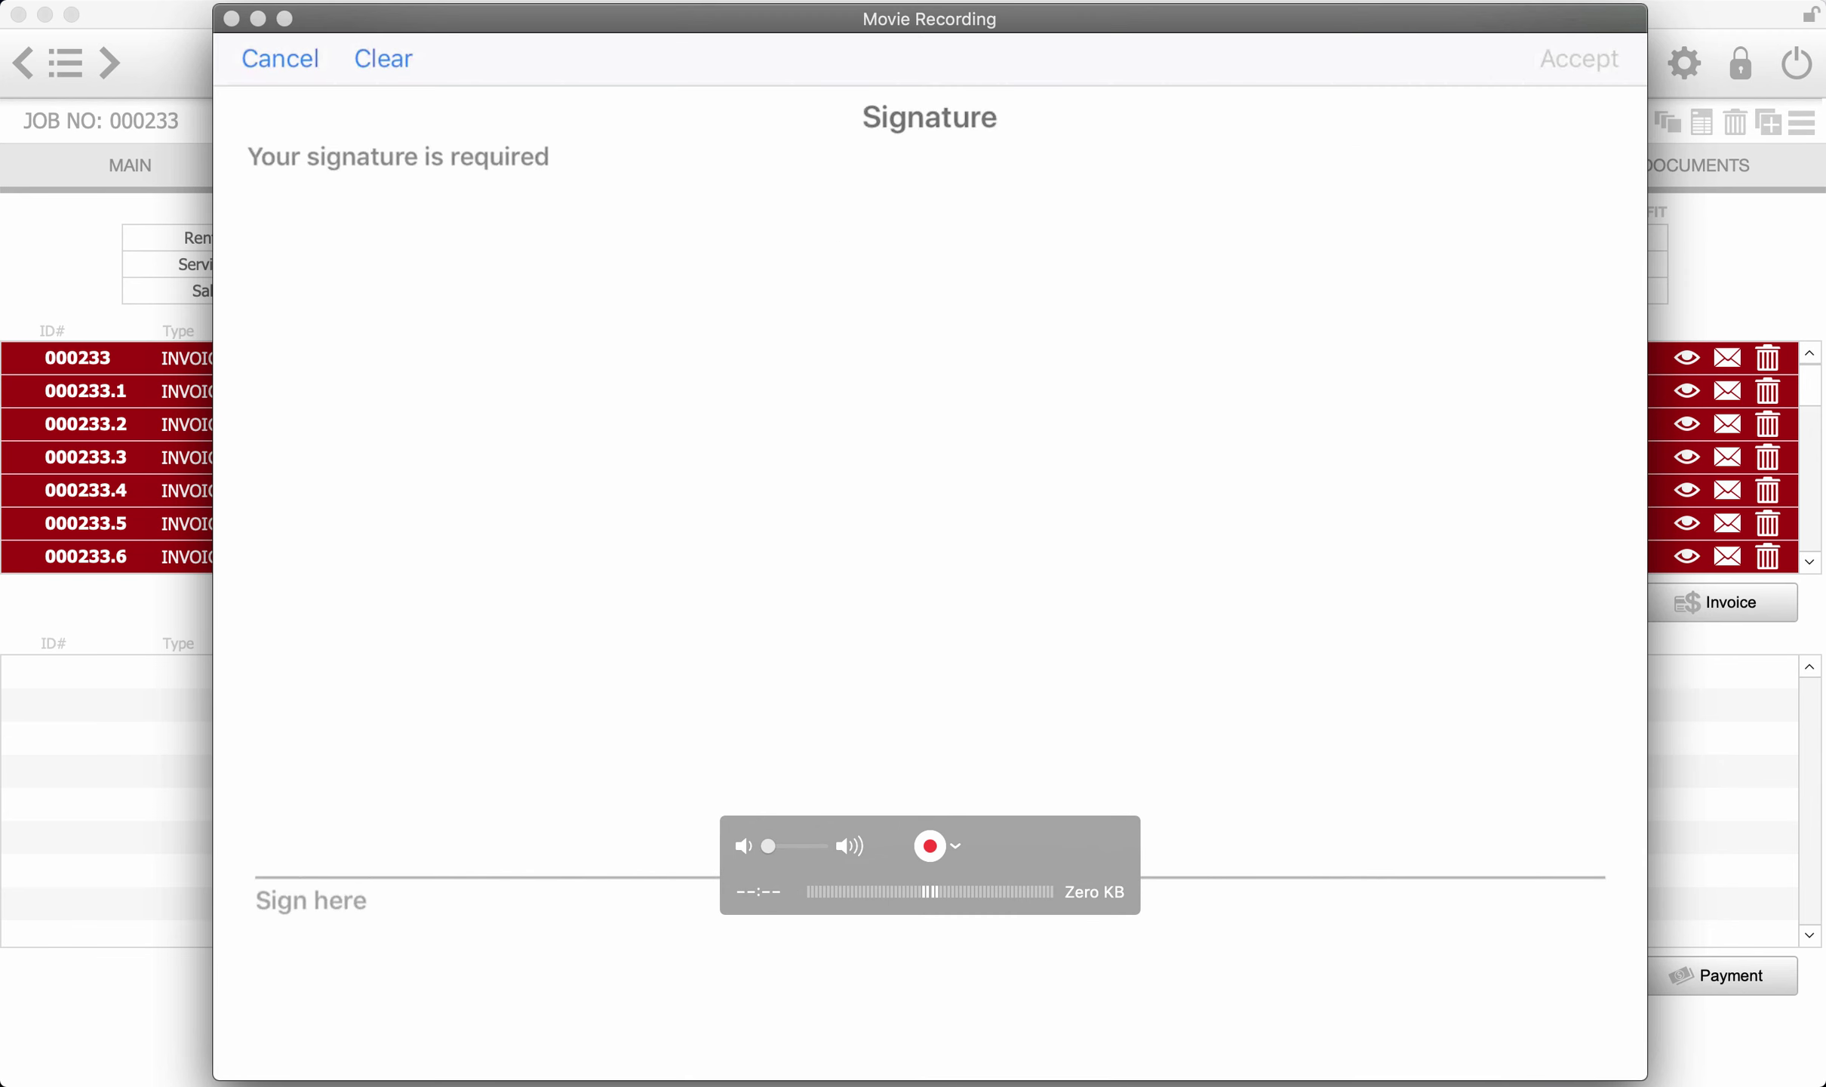
{"action": "left_click_drag", "start_coordinate": [727, 459], "coordinate": [755, 740]}
{"action": "mouse_move", "coordinate": [615, 683]}
{"action": "left_mouse_down"}
{"action": "mouse_move", "coordinate": [750, 565]}
{"action": "mouse_move", "coordinate": [1212, 695]}
{"action": "left_mouse_up"}
{"action": "left_click", "coordinate": [1578, 58]}
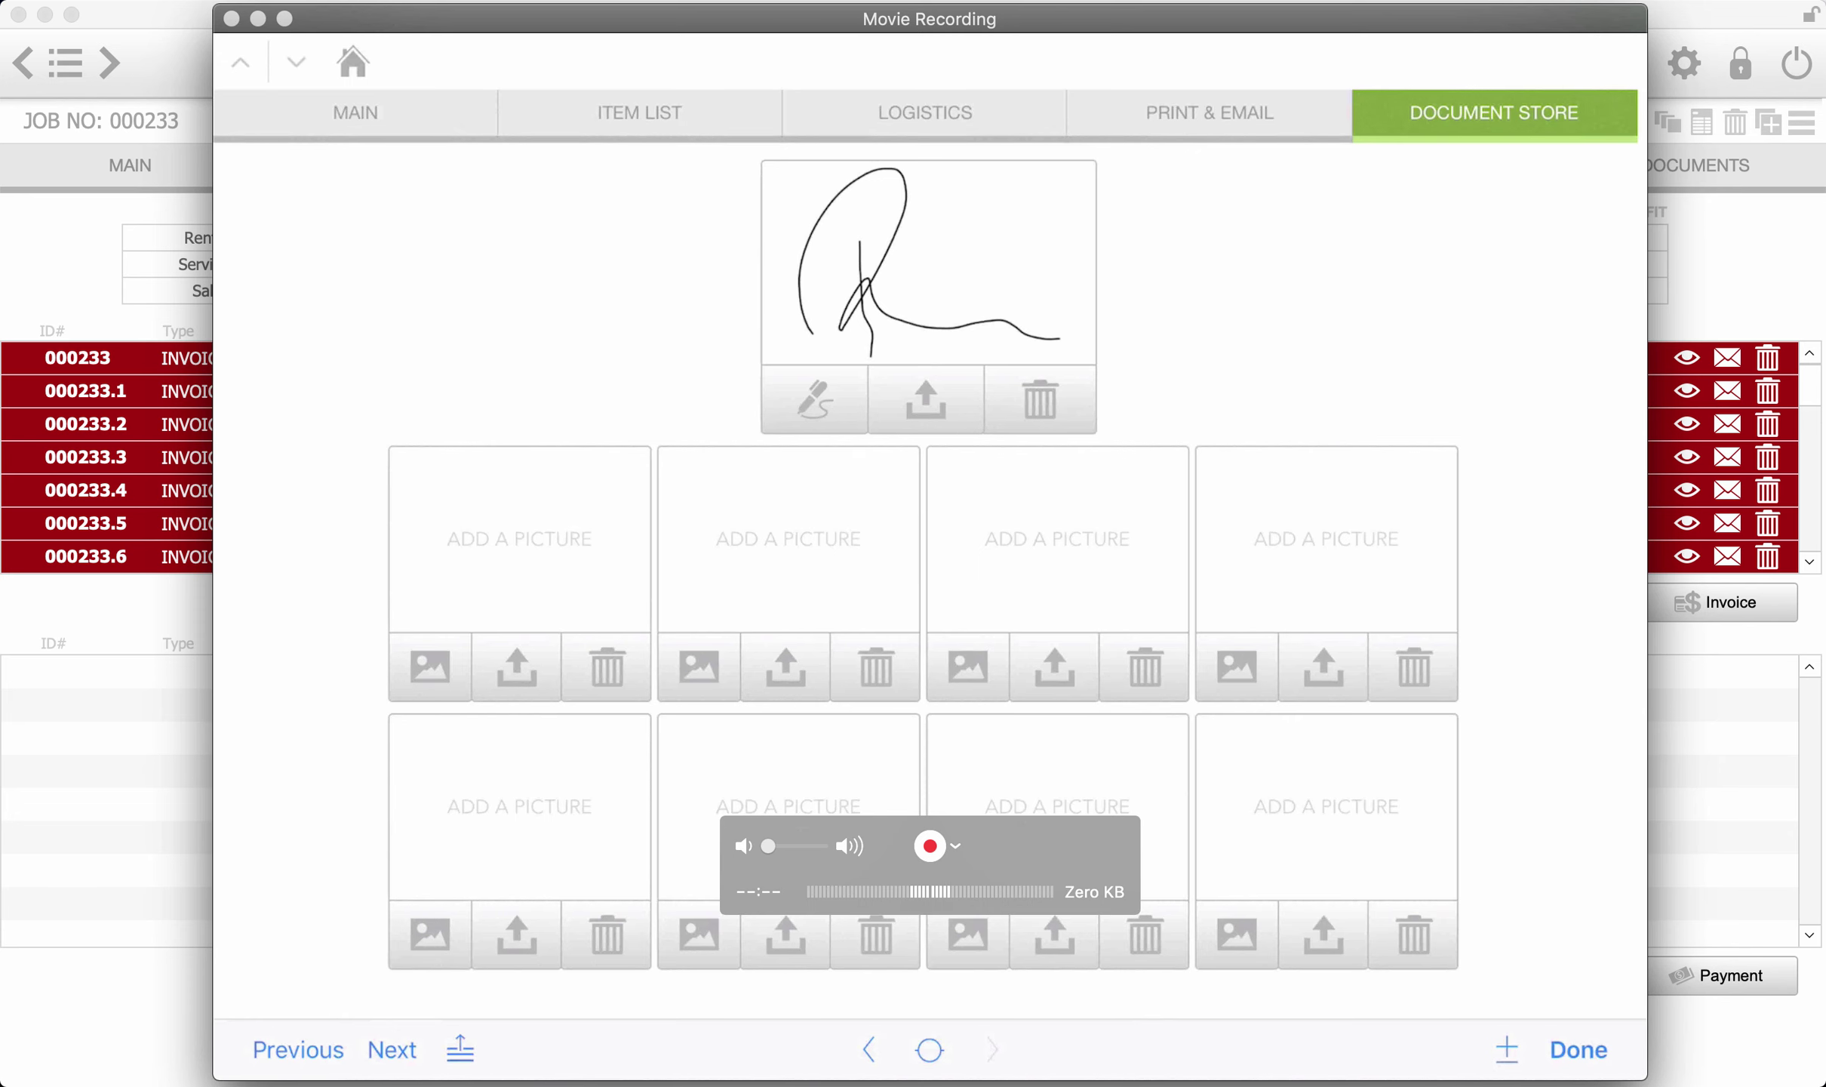
- Check the fence panels, feet and clamps back IN, then return to Document Store
{"action": "left_click", "coordinate": [925, 113]}
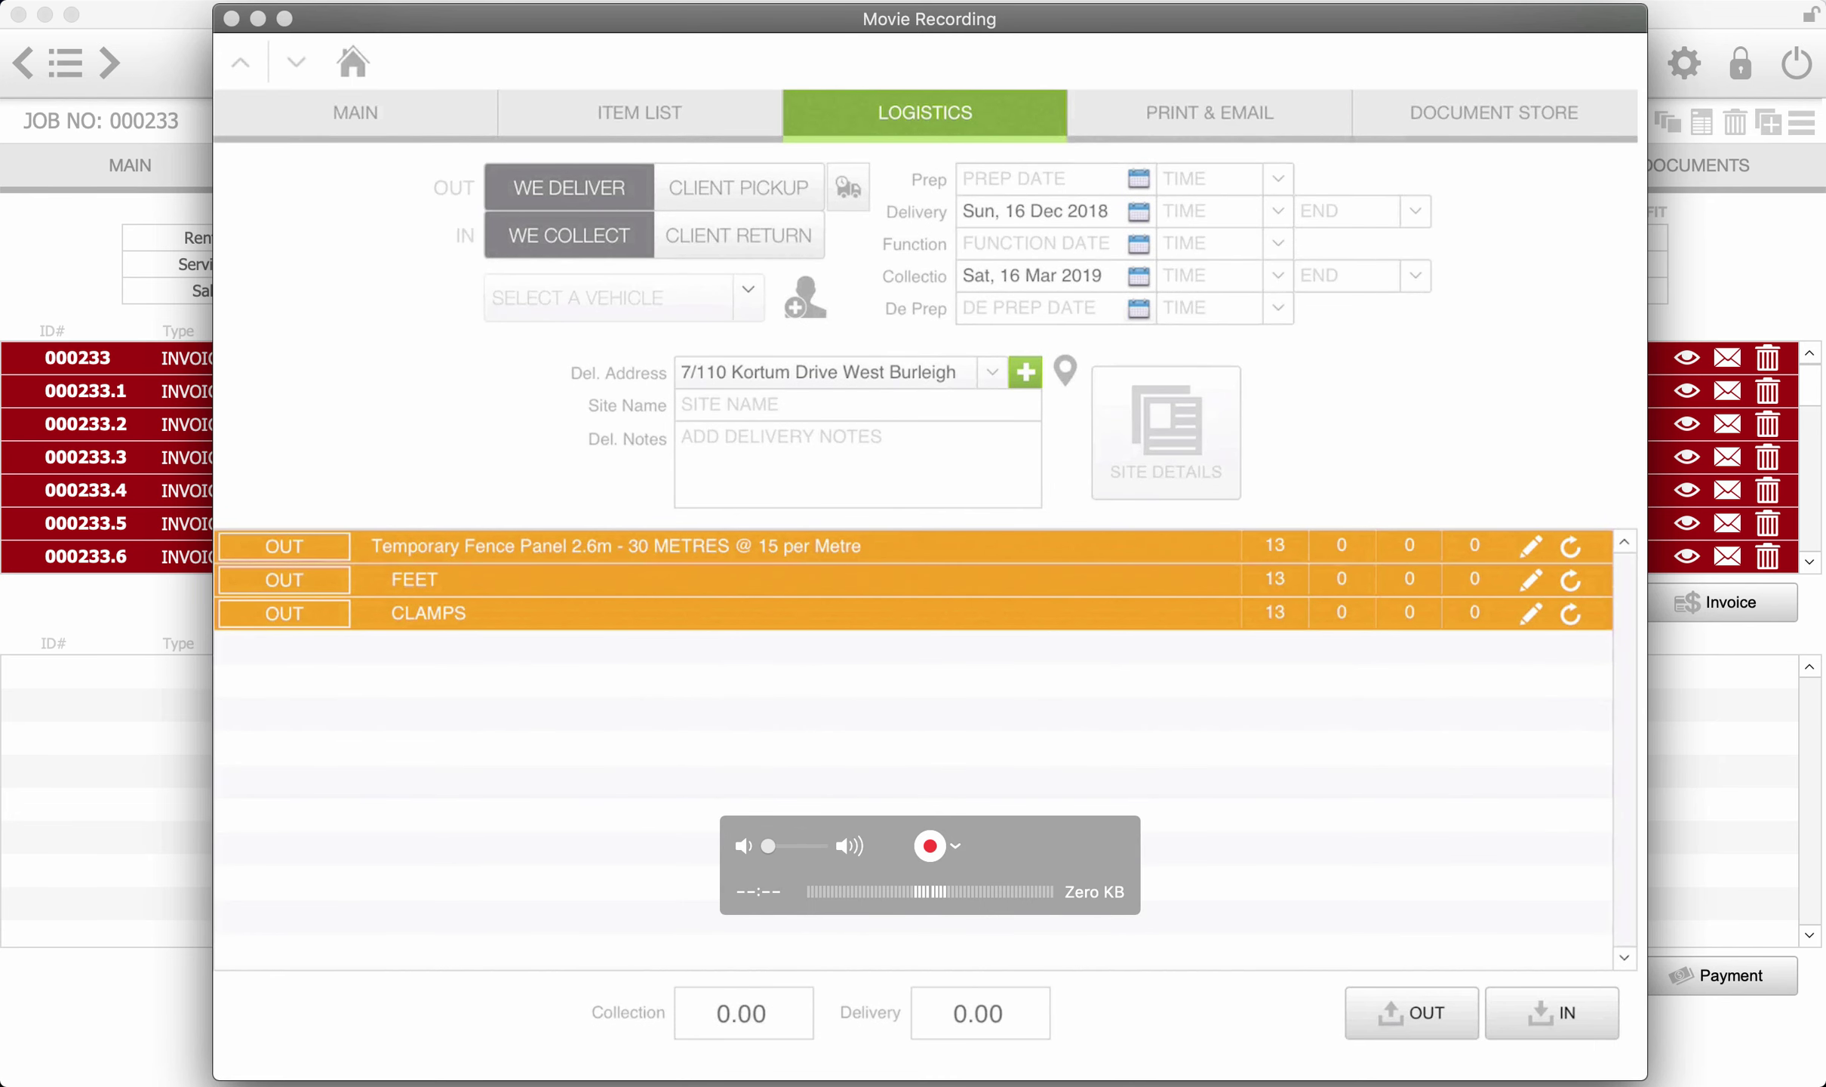
{"action": "left_click", "coordinate": [1552, 1012]}
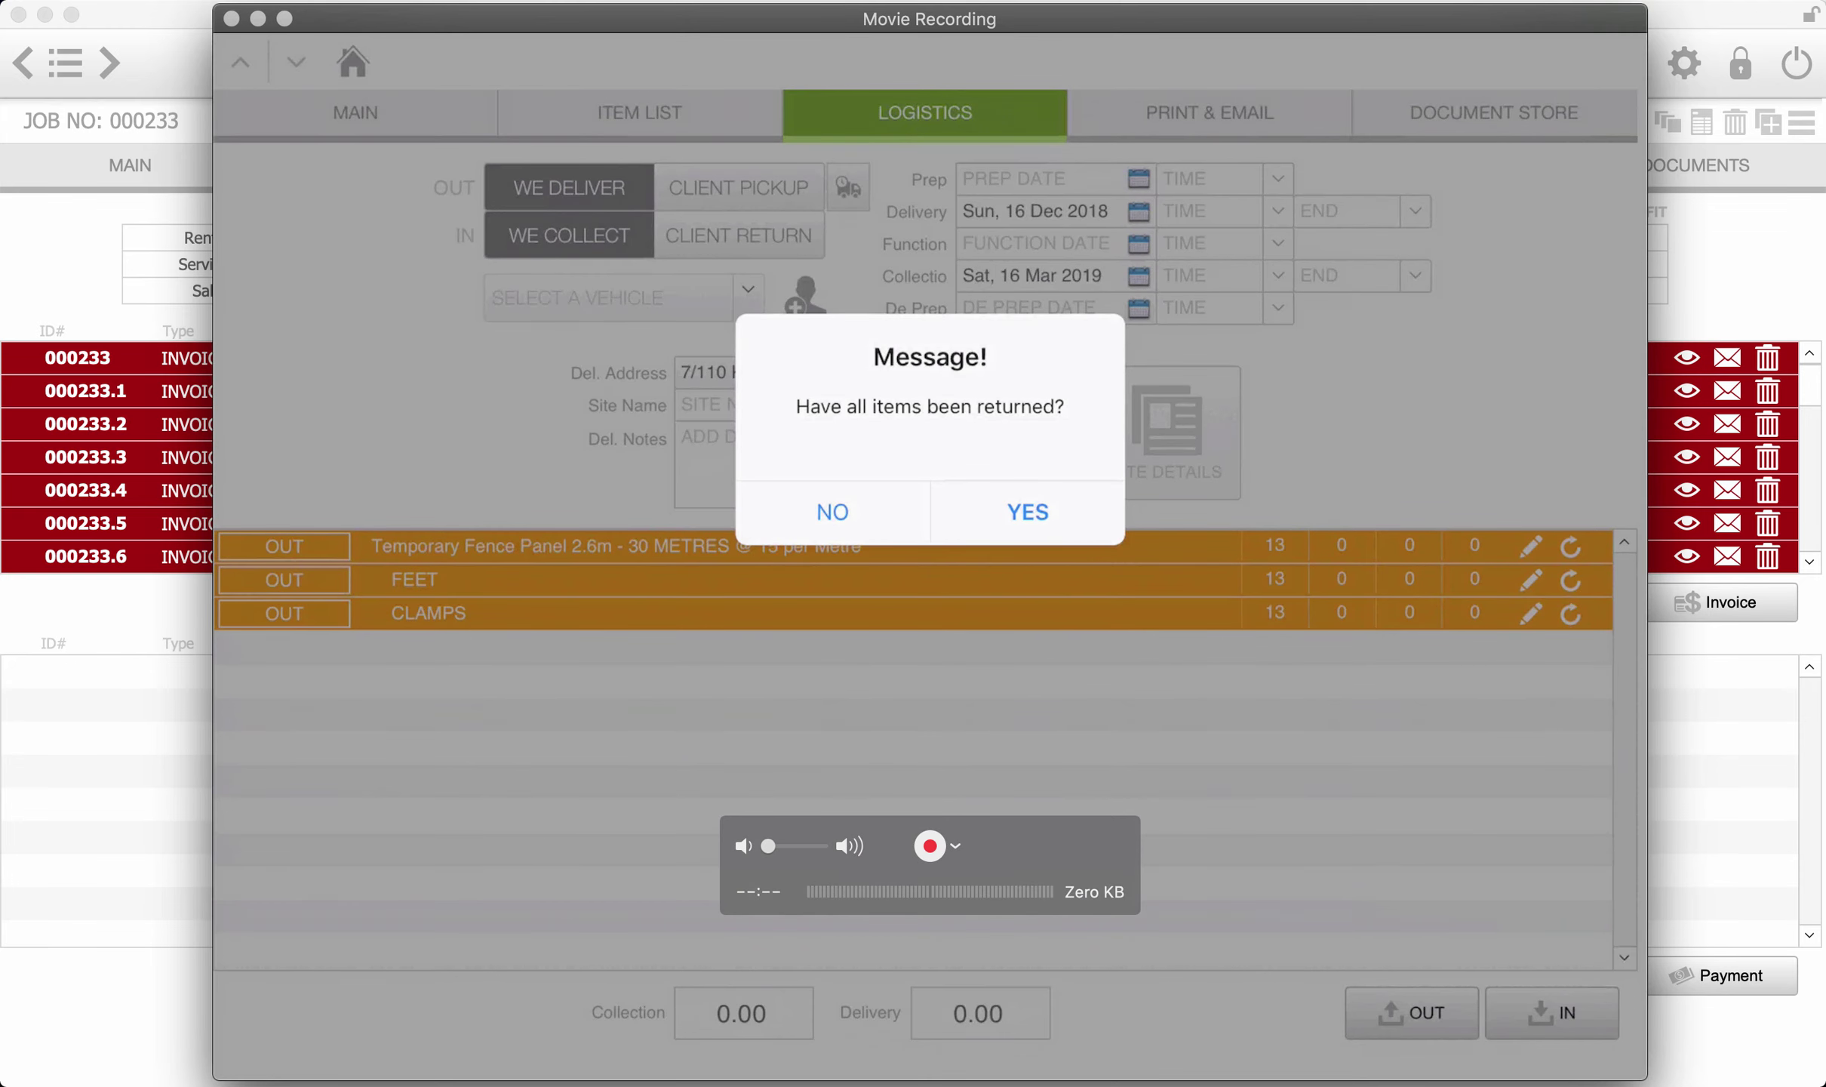
{"action": "left_click", "coordinate": [1028, 512]}
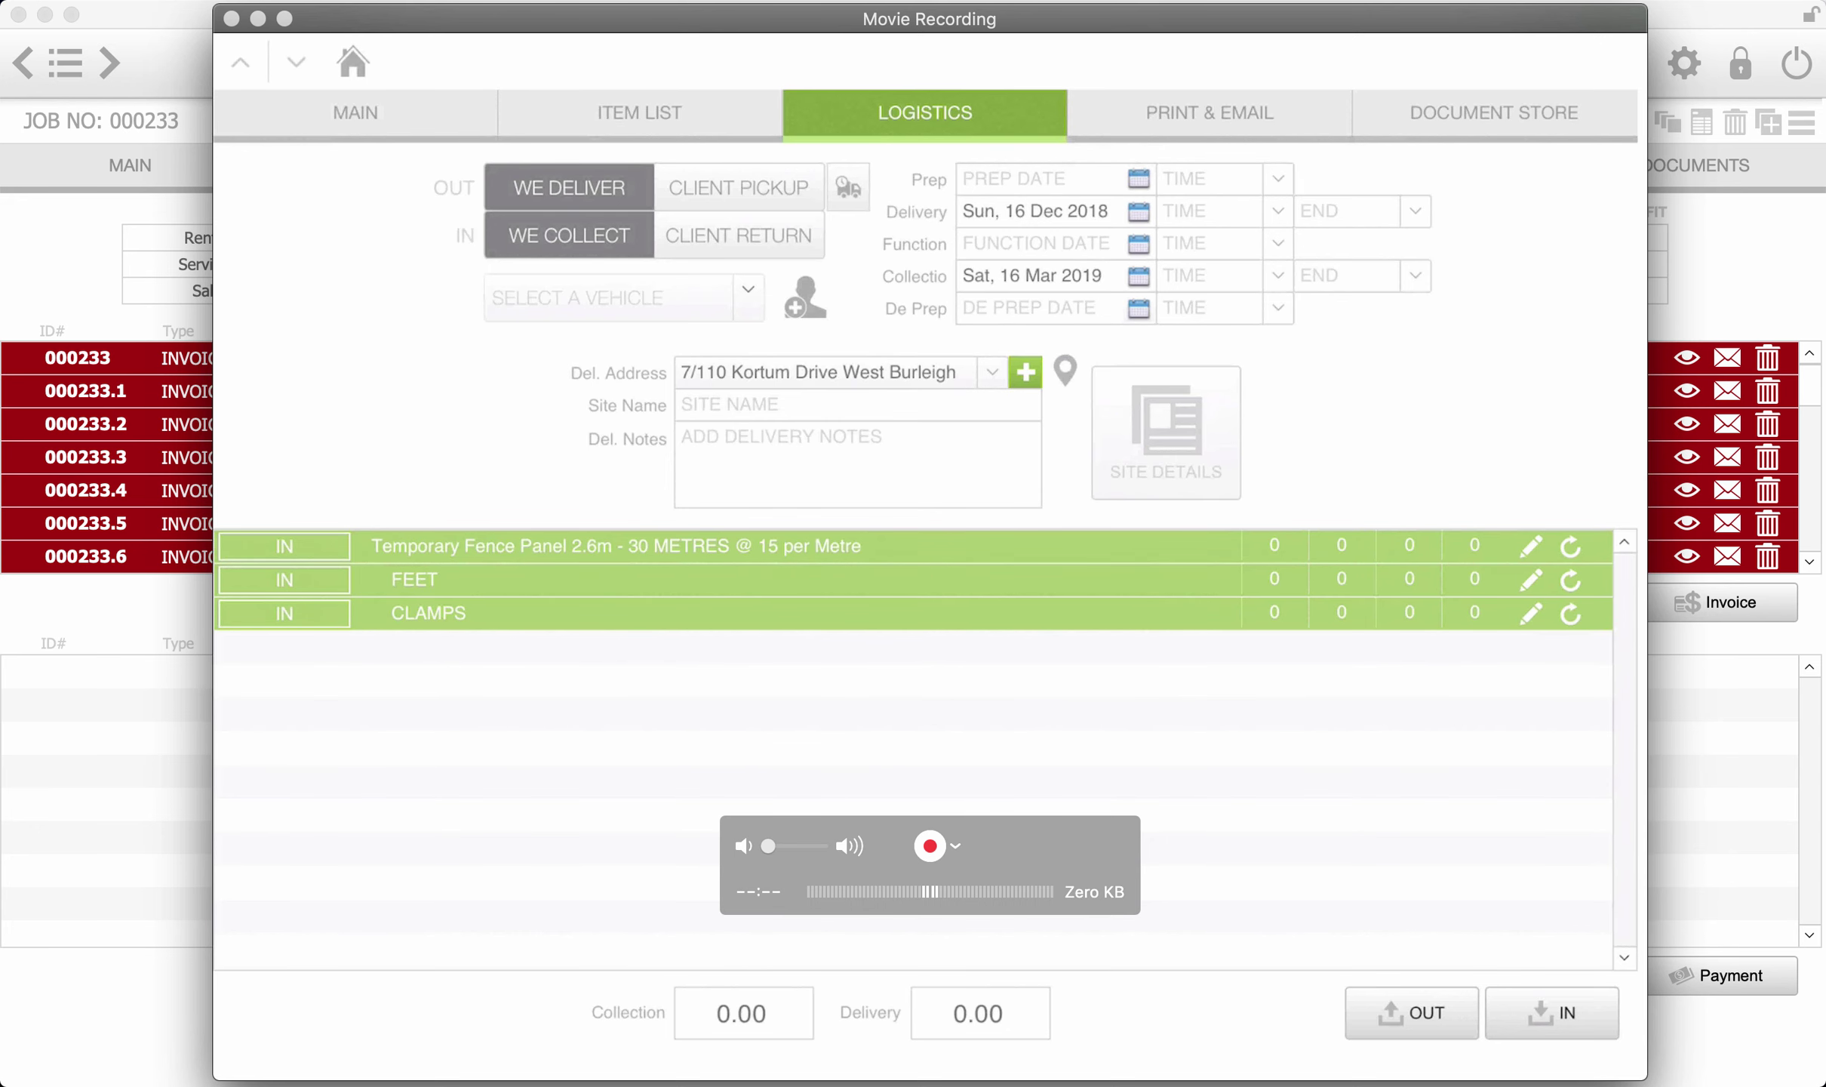
{"action": "left_click", "coordinate": [1494, 112]}
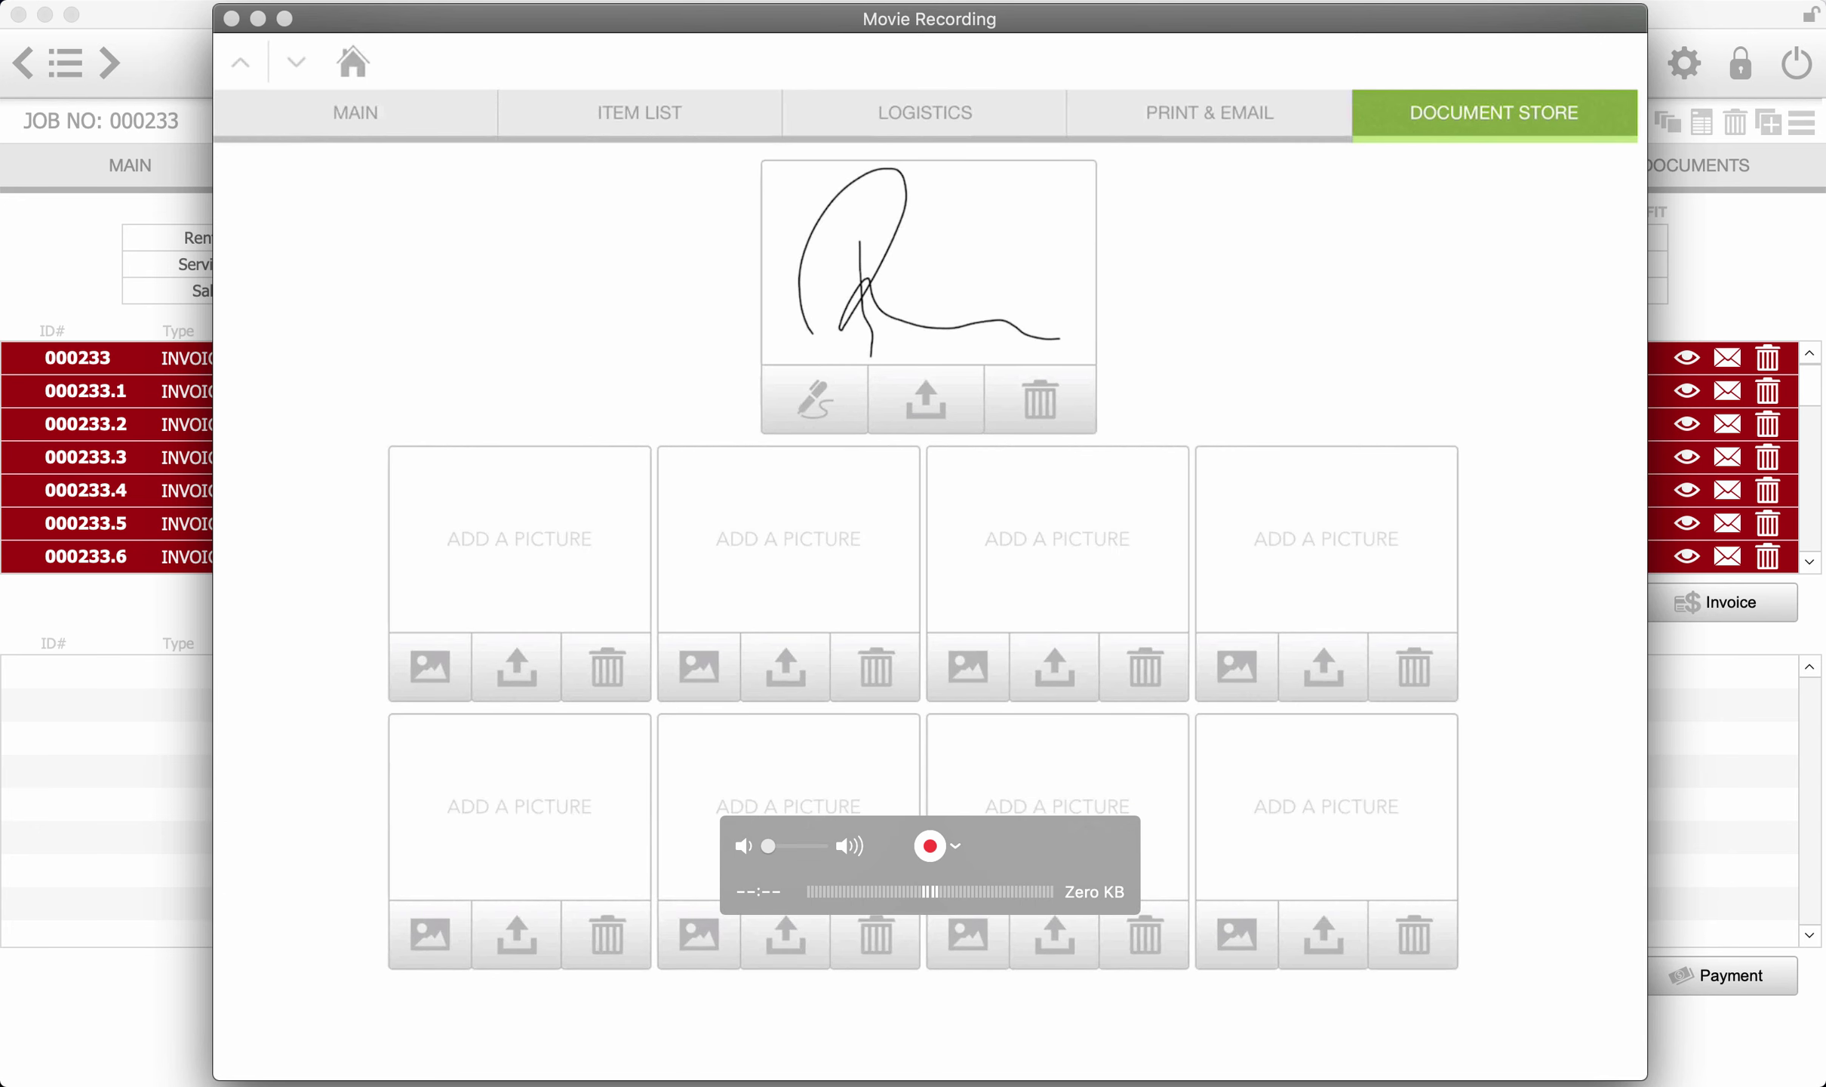
- Take a photo for the first picture slot and minimise the QuickTime mirror window
{"action": "left_click", "coordinate": [430, 667]}
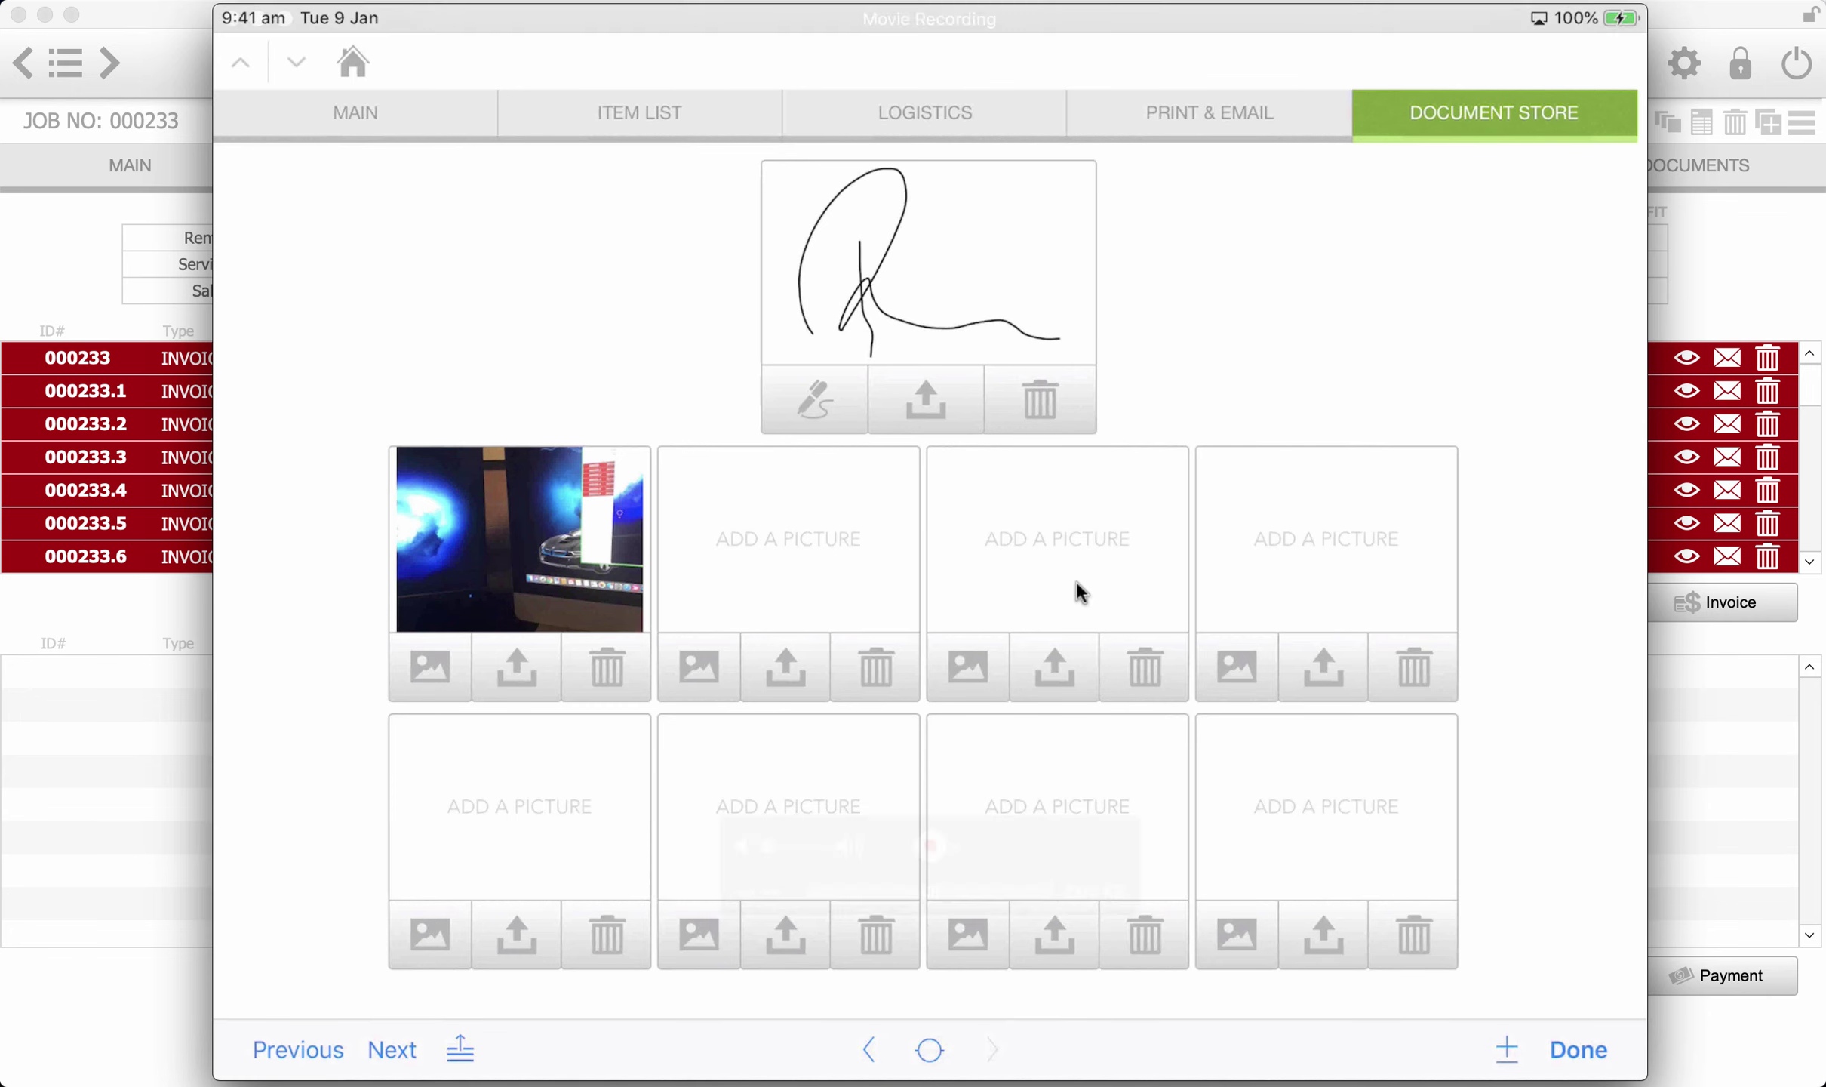
{"action": "left_click", "coordinate": [257, 20]}
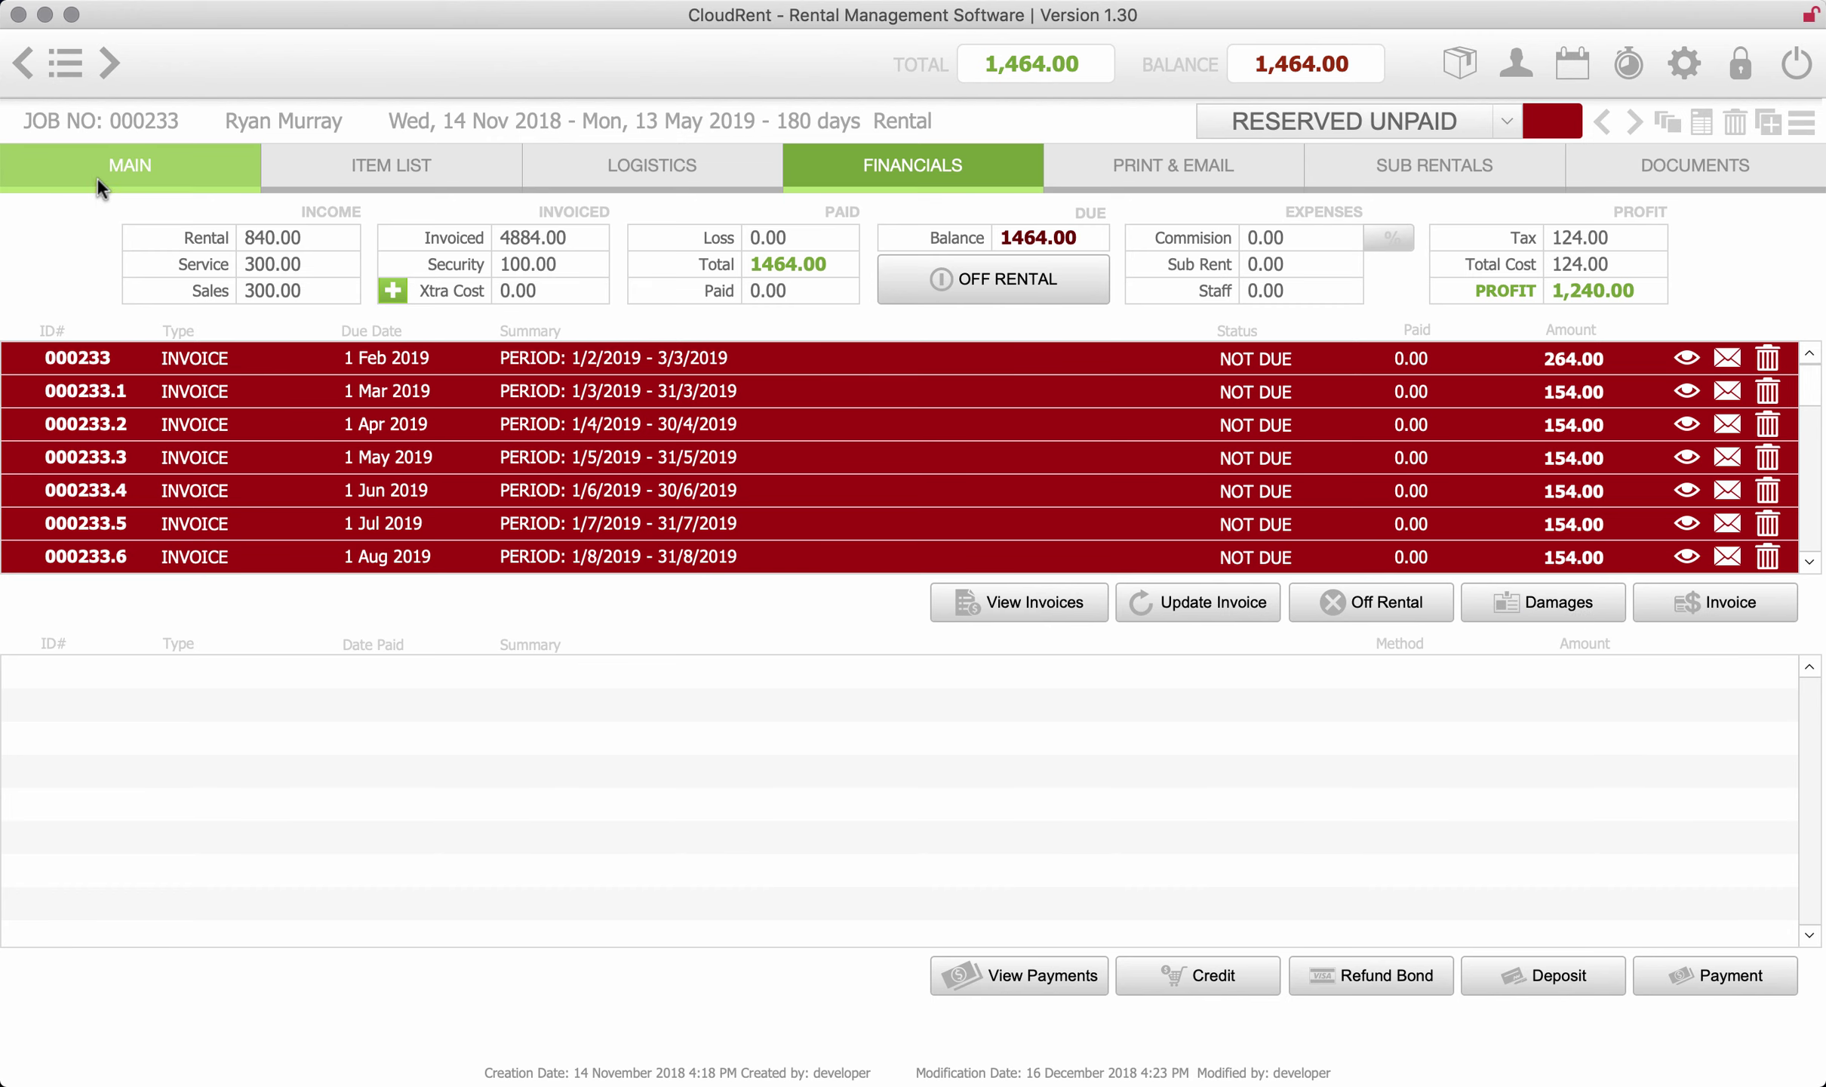
- From the Dashboard, open Rebel Sport's paid job 000349 and send its booking-confirmation SMS
{"action": "left_click", "coordinate": [61, 66]}
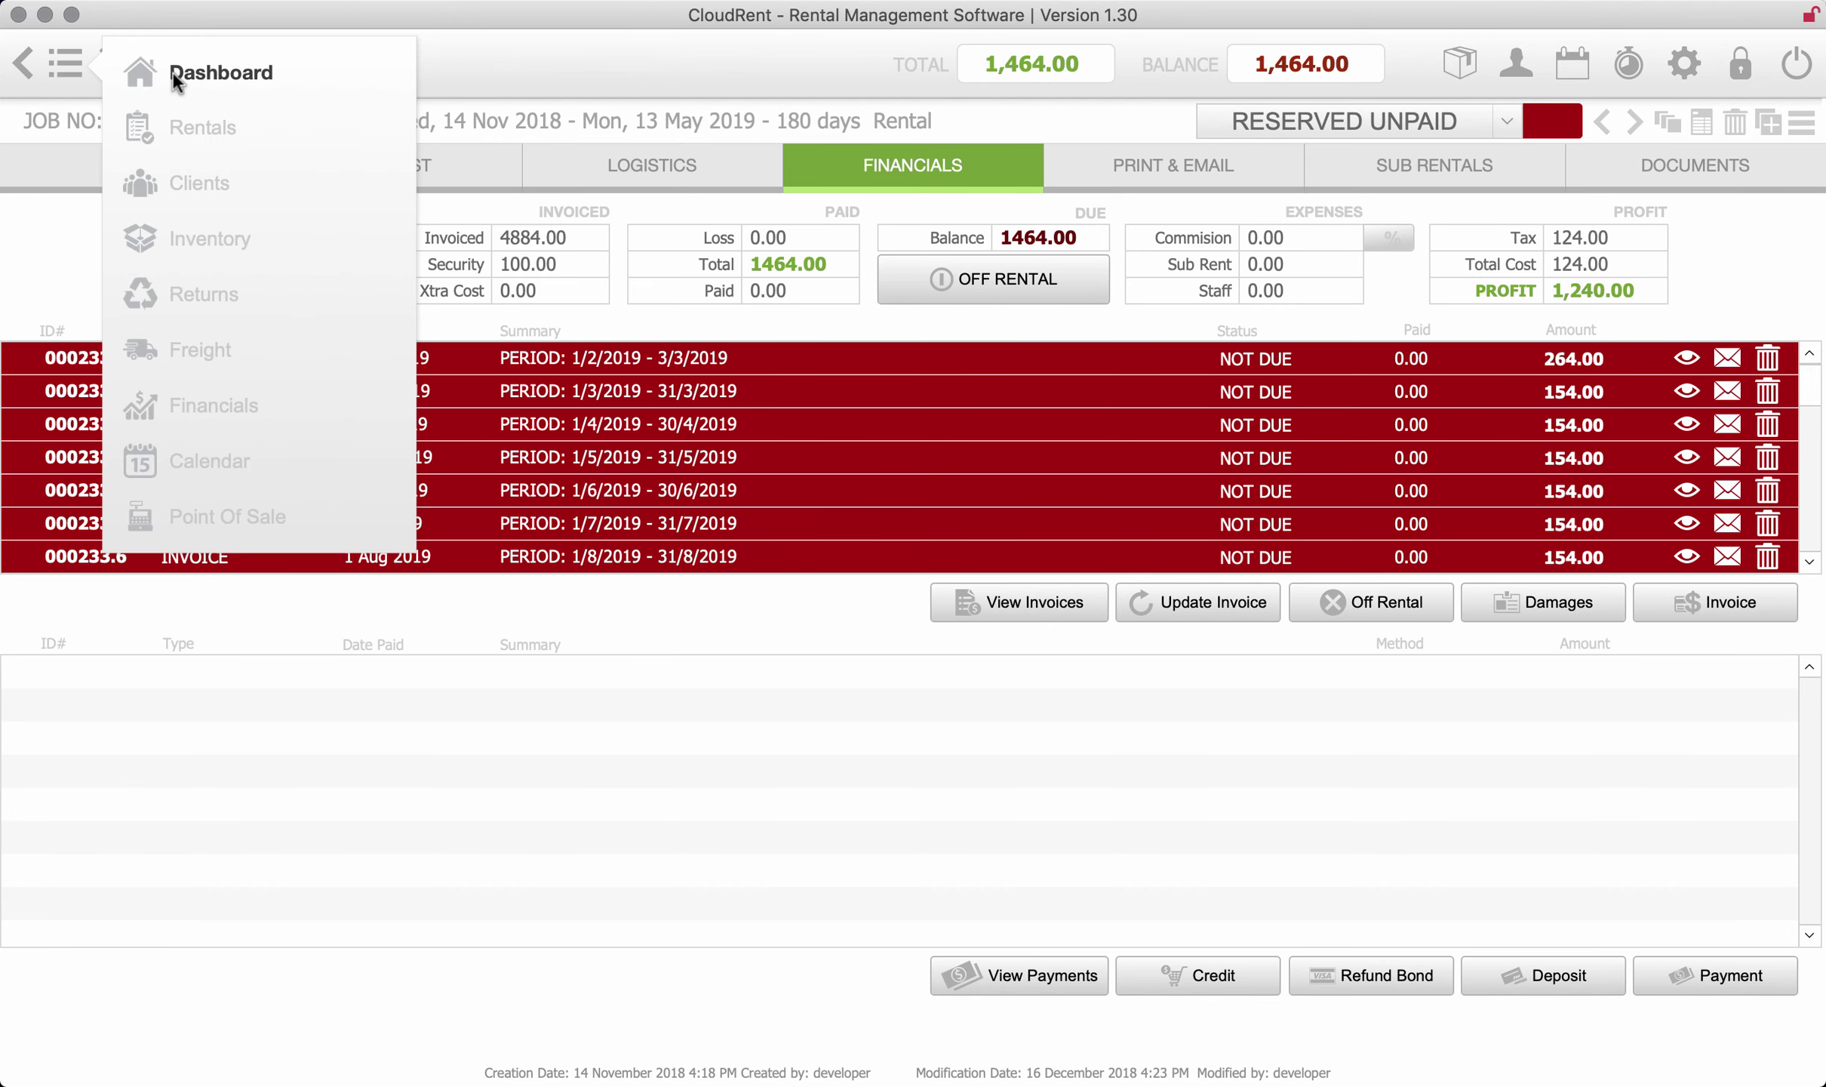
{"action": "left_click", "coordinate": [173, 73]}
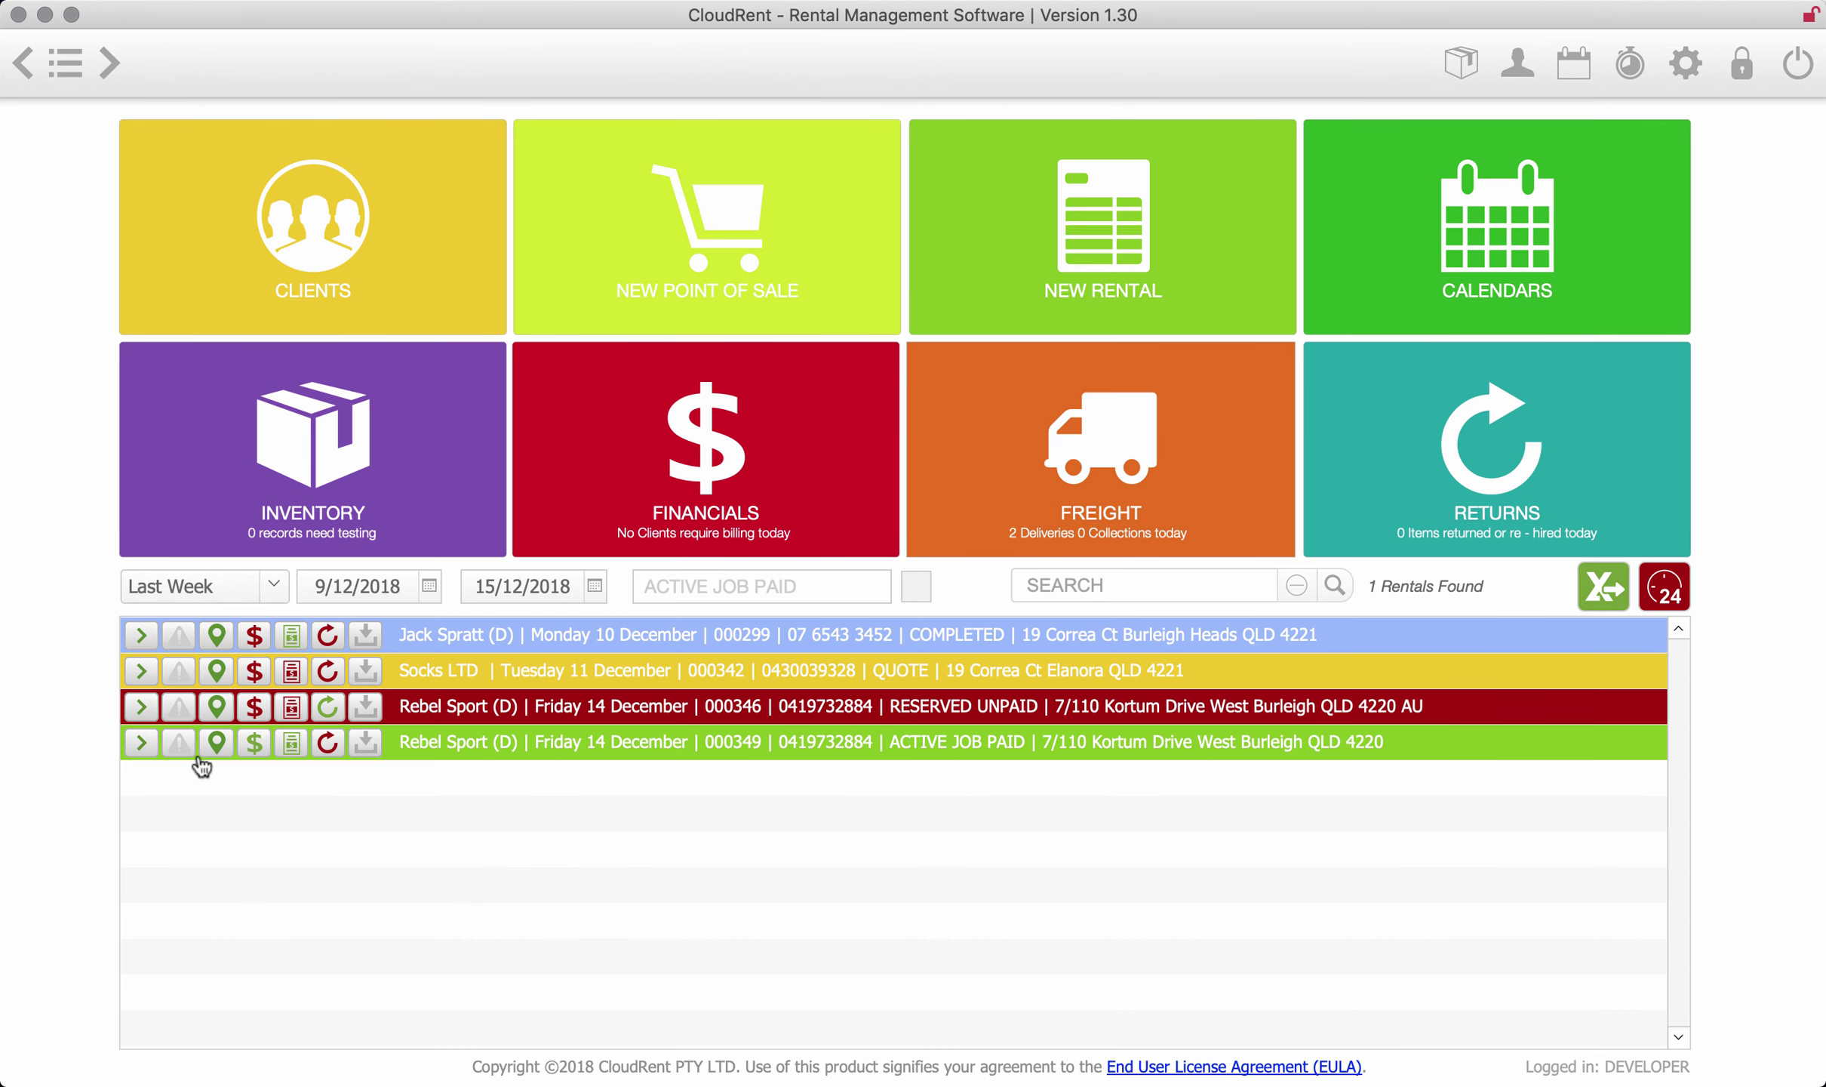
{"action": "left_click", "coordinate": [141, 742]}
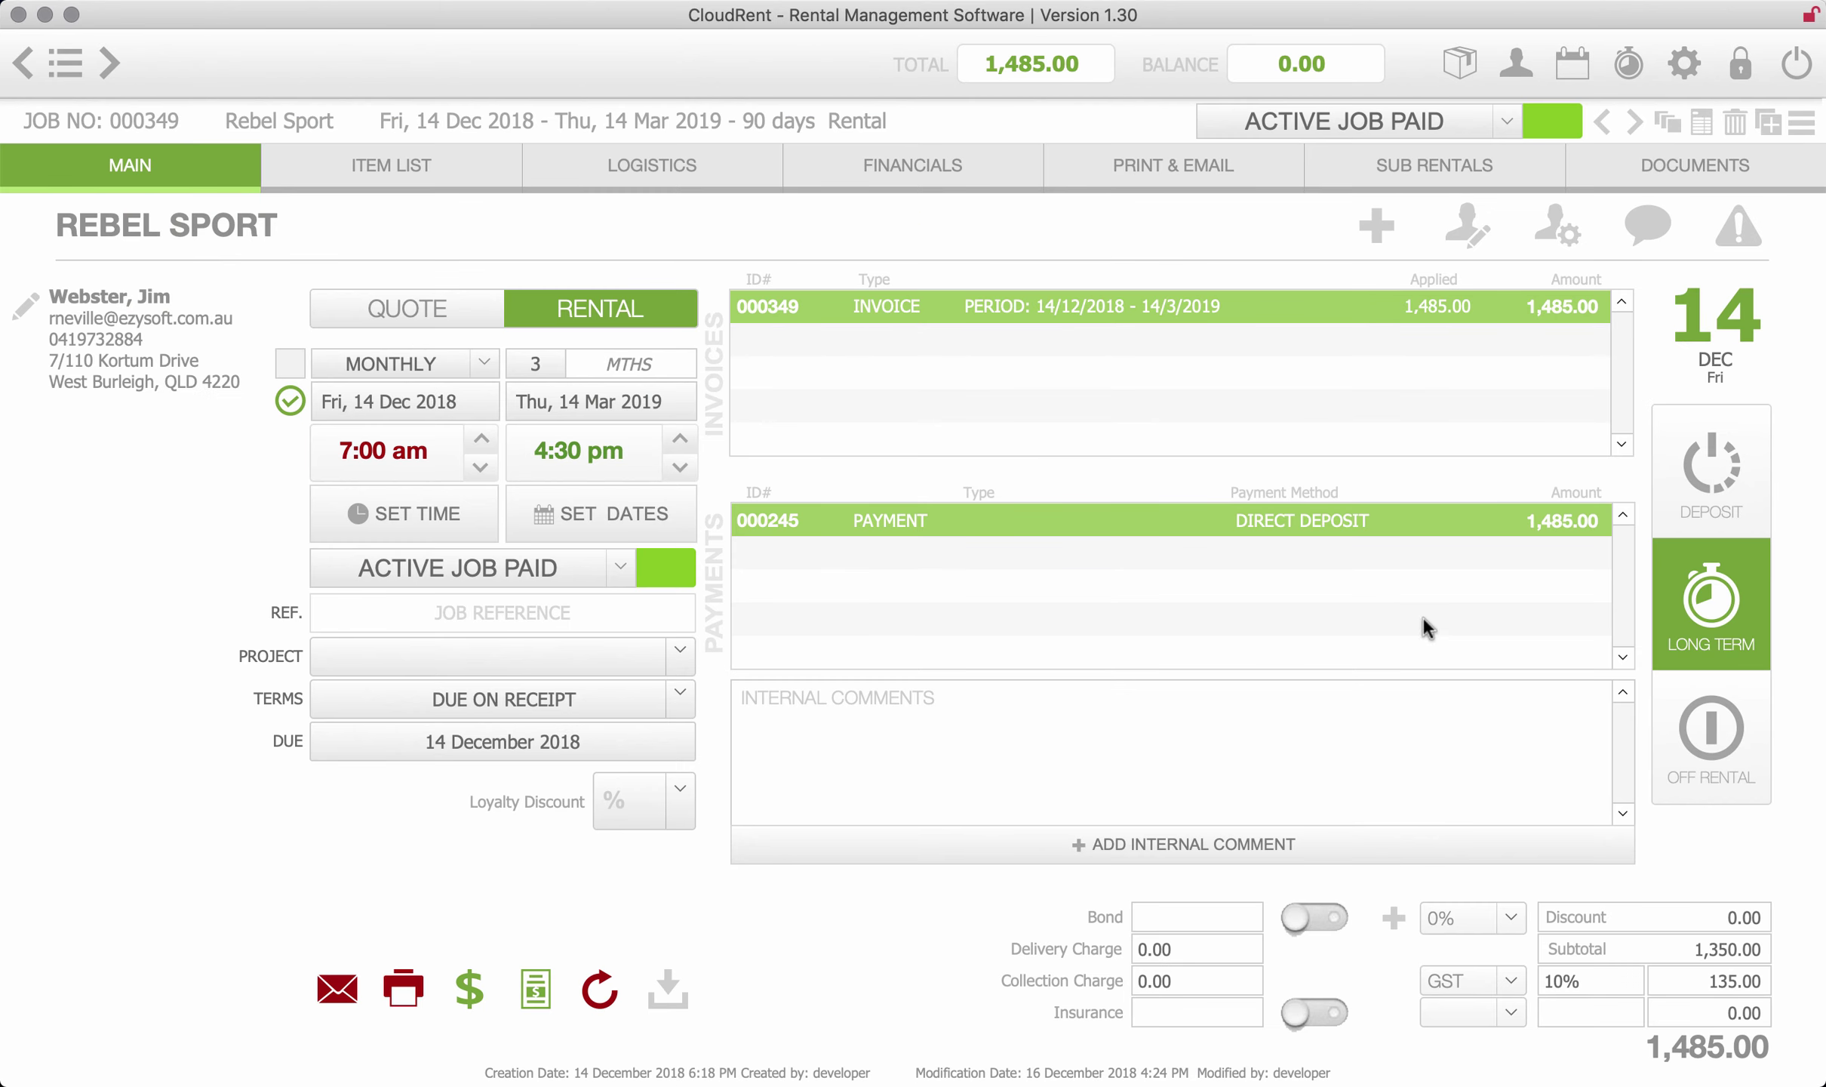
{"action": "left_click", "coordinate": [1652, 230]}
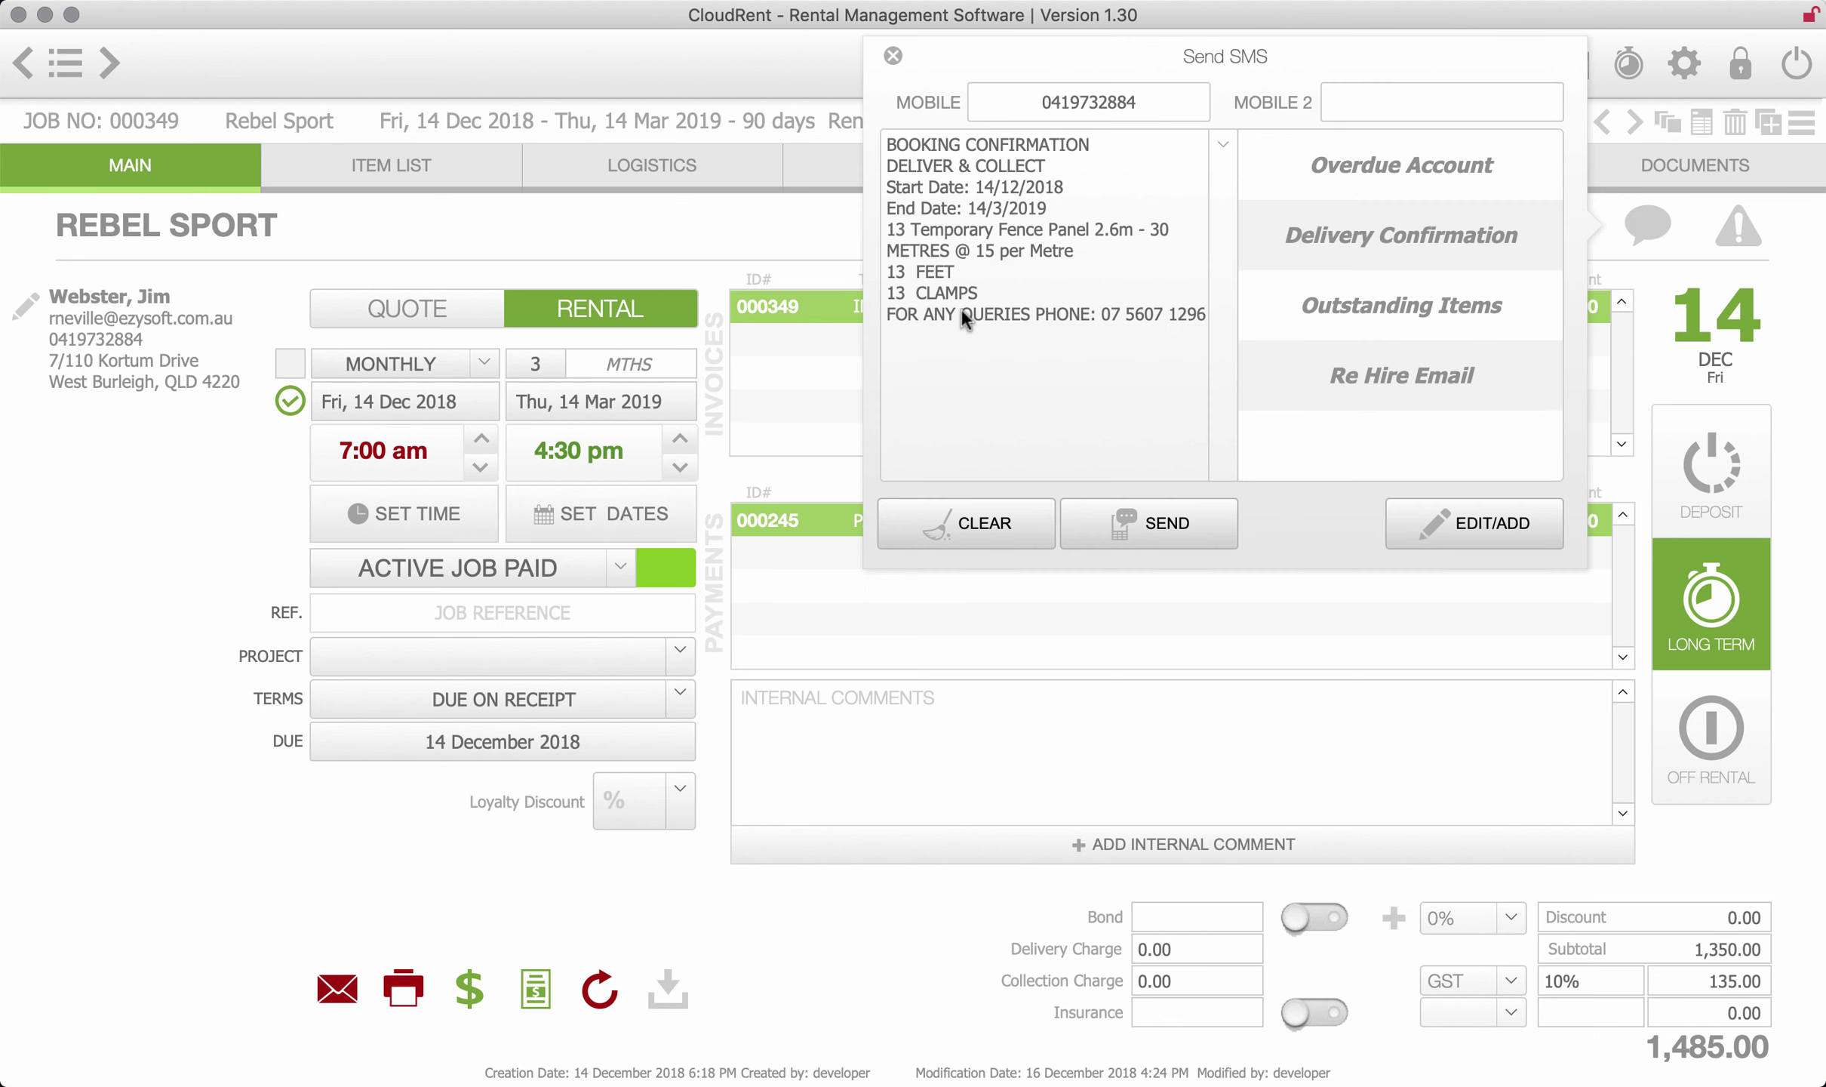
{"action": "left_click", "coordinate": [1119, 525]}
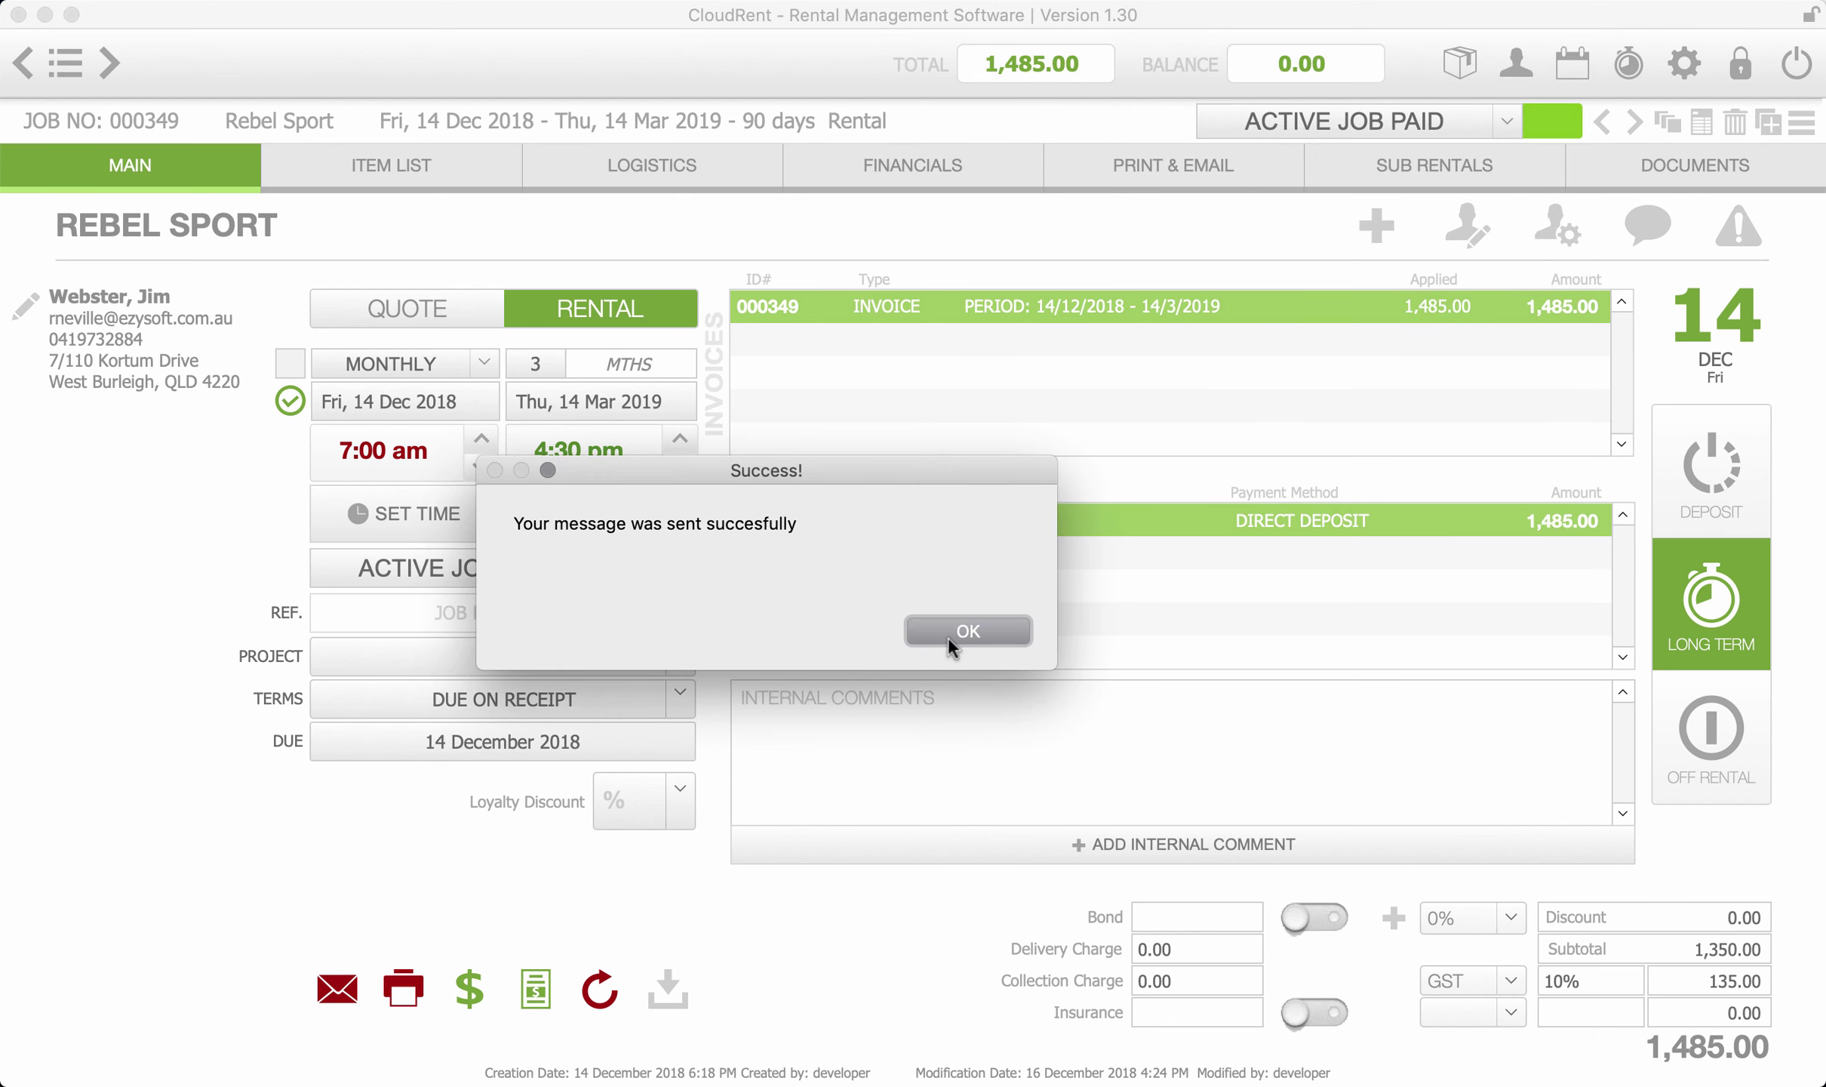
{"action": "left_click", "coordinate": [952, 642]}
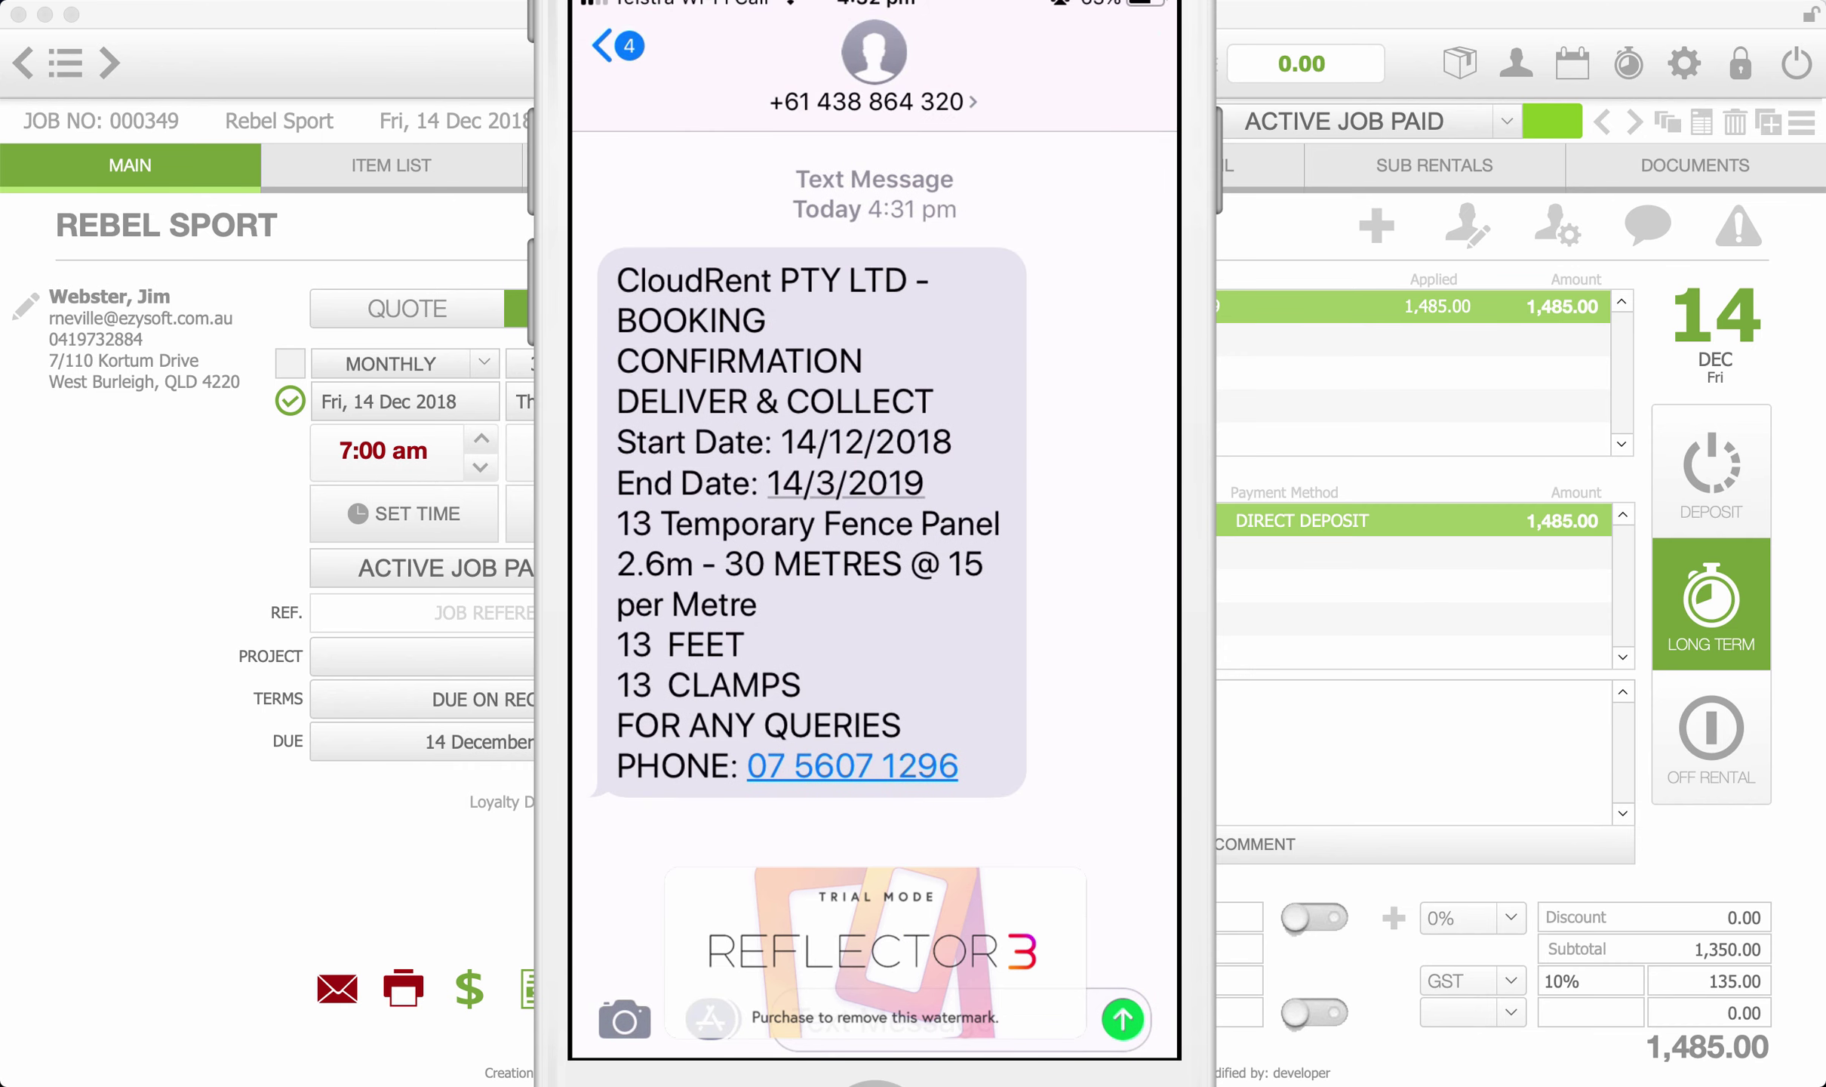
- Choose Dashboard from the top-left list menu
{"action": "left_click", "coordinate": [67, 71]}
{"action": "left_click", "coordinate": [273, 75]}
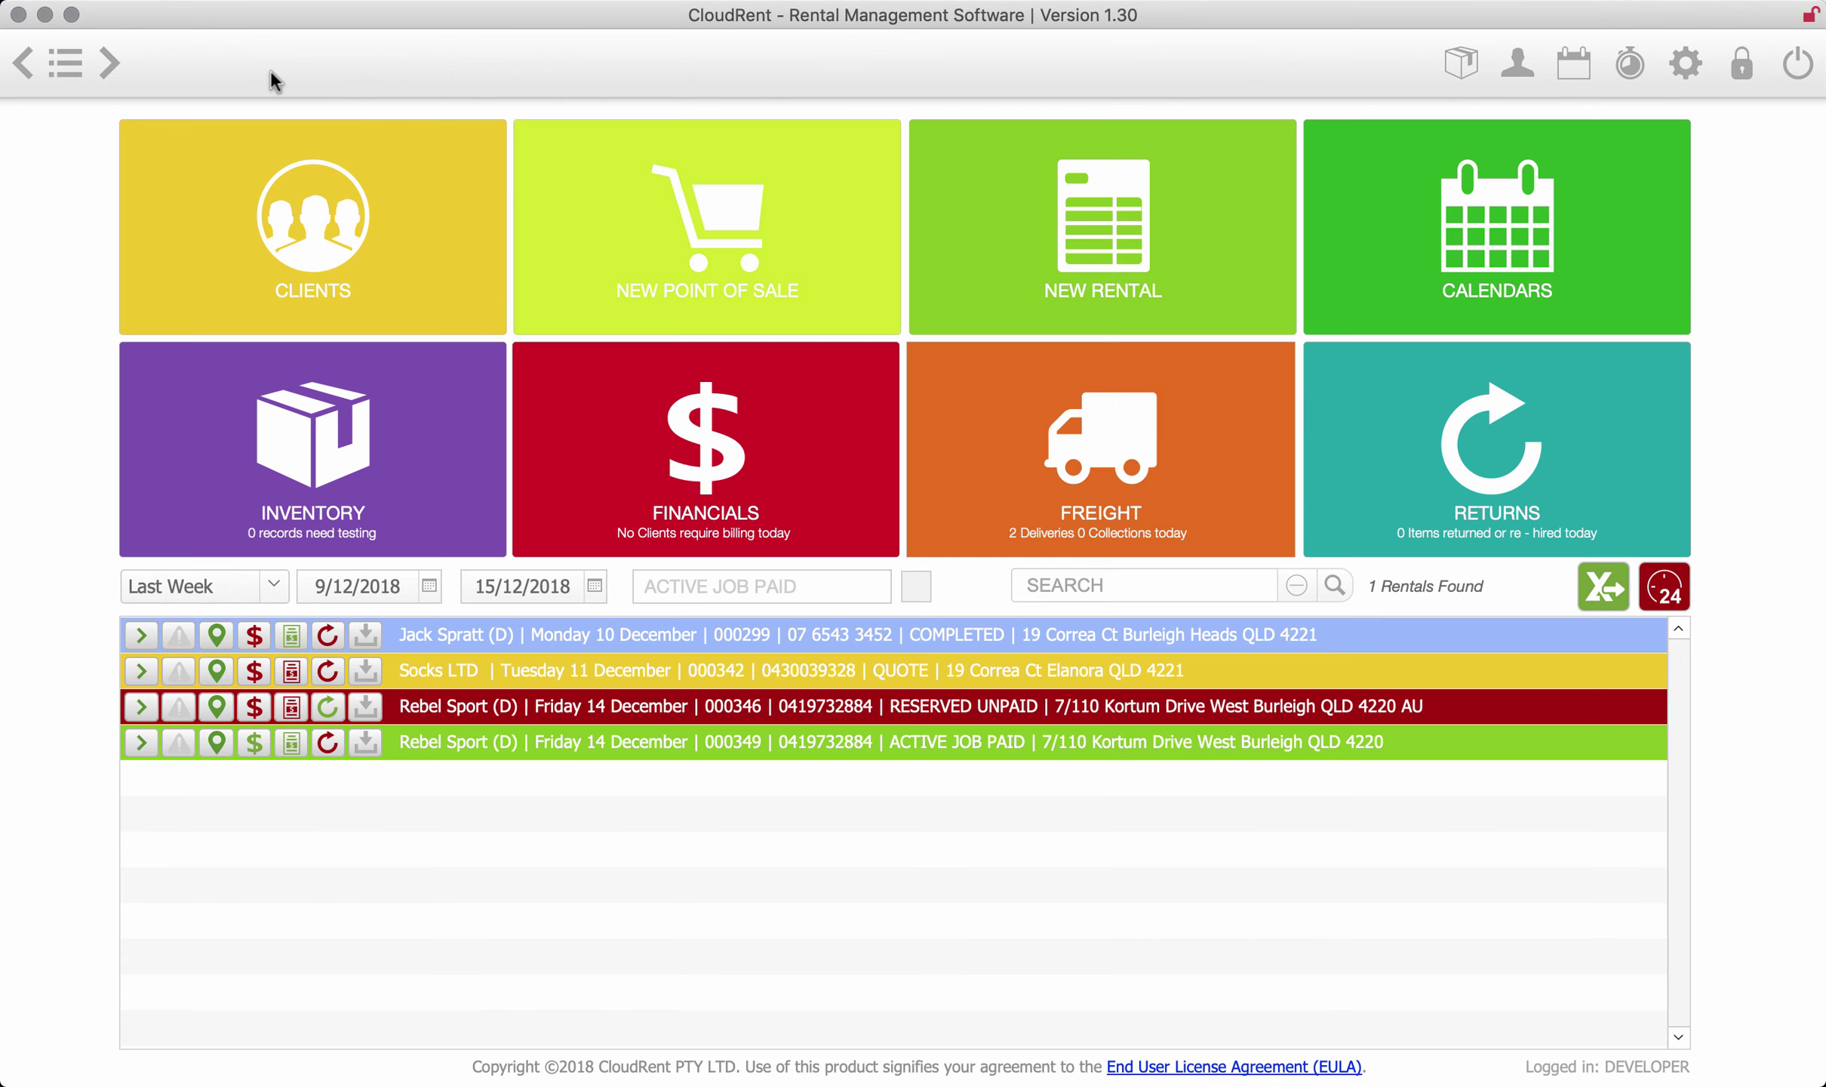